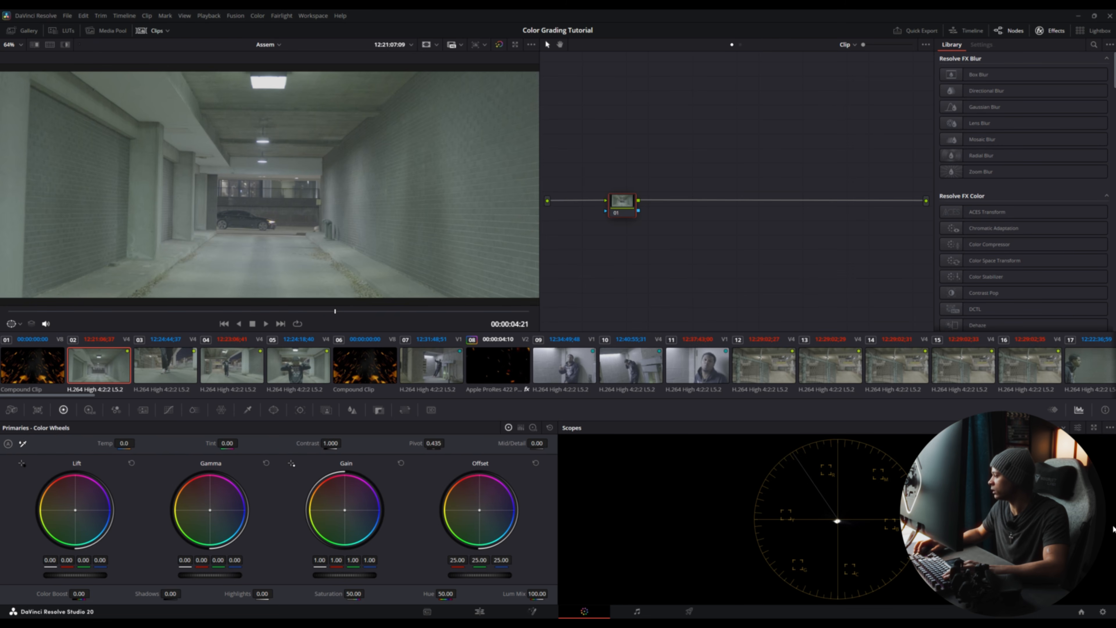
# Step: Review the timeline and output color spaces in the project's color management settings
pyautogui.click(1103, 613)
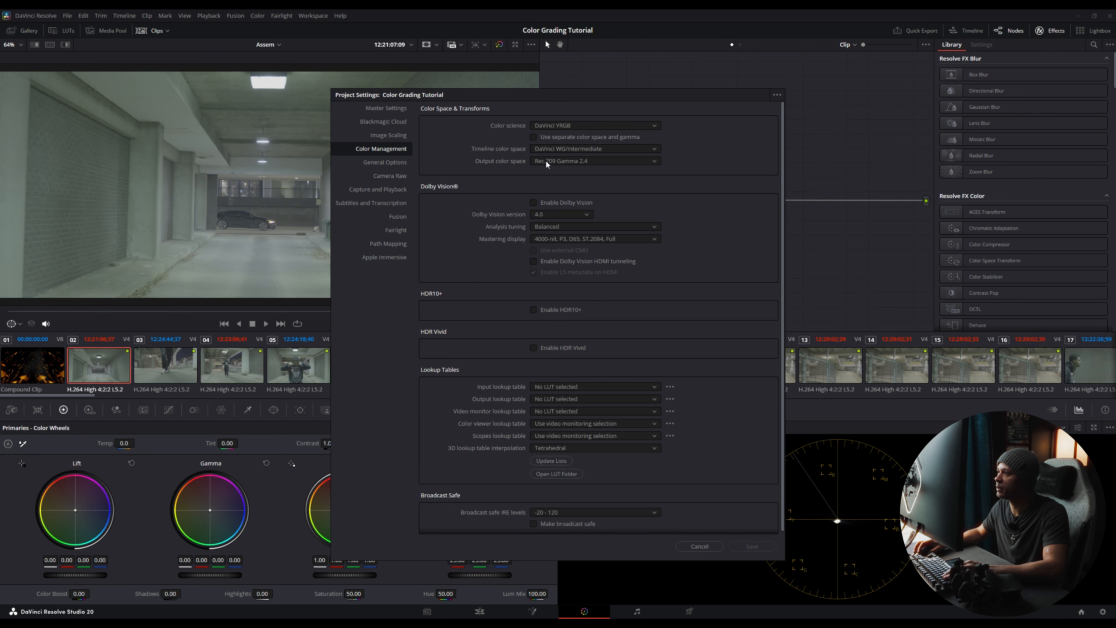
pyautogui.click(699, 546)
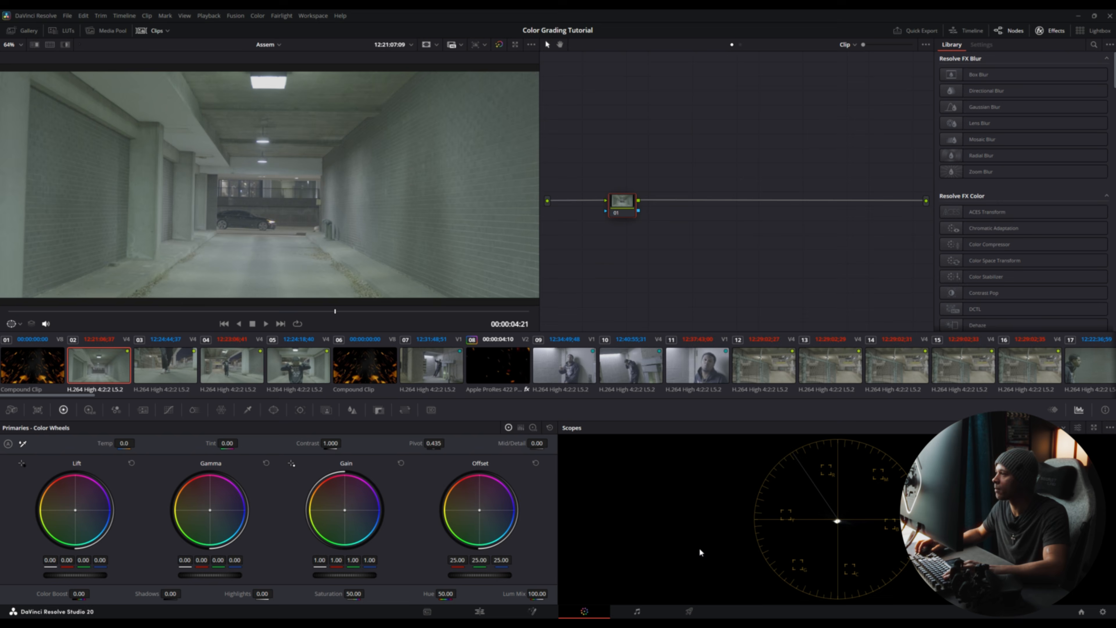
# Step: Switch the timeline thumbnail mode to Source (C Mode)
pyautogui.click(184, 16)
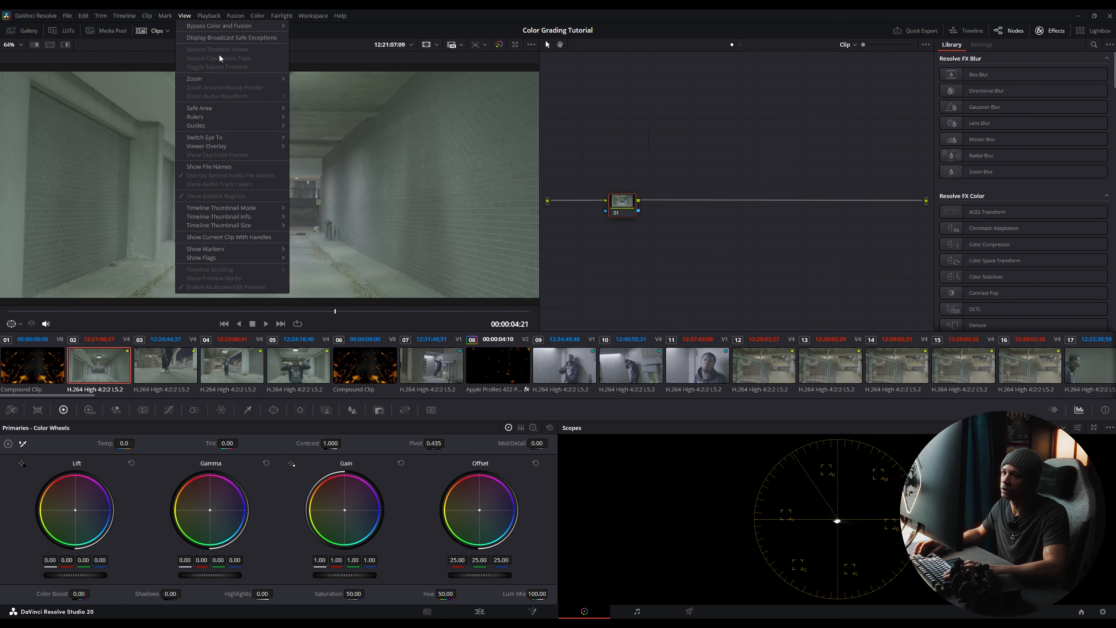
pyautogui.moveTo(260, 210)
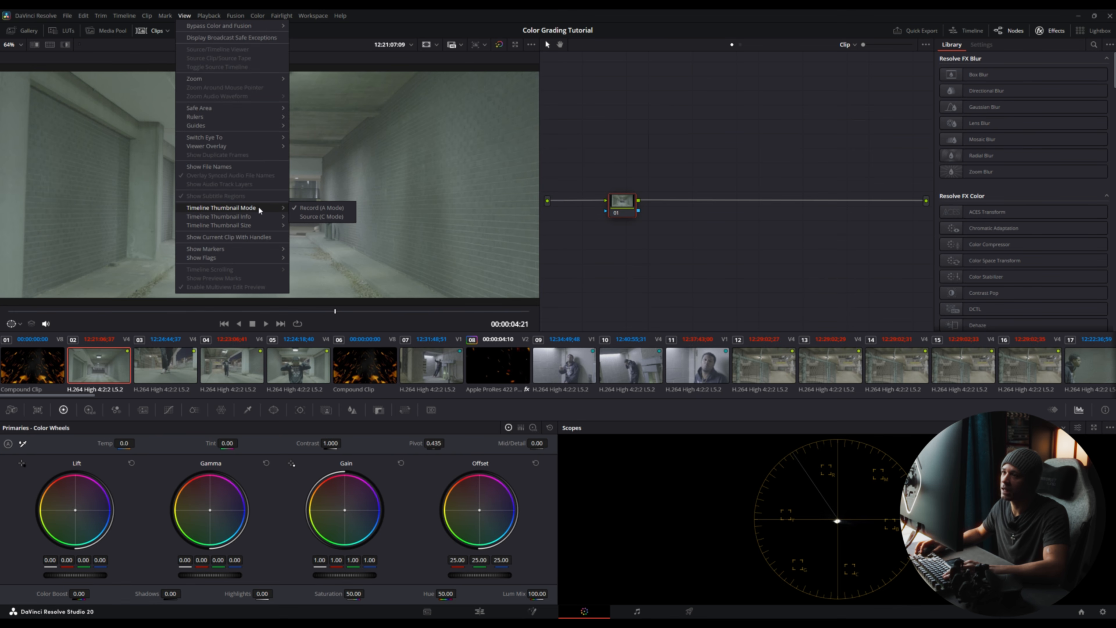
pyautogui.click(313, 217)
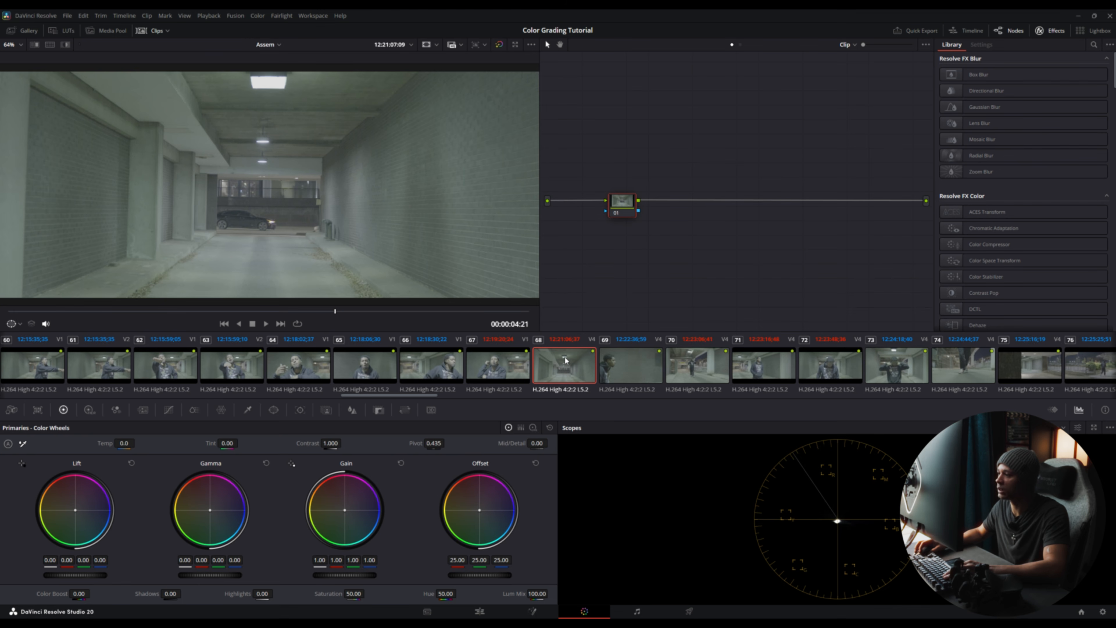
# Step: Add the street clips, 12 through 34, to a new group named "Street"
pyautogui.moveTo(413, 395); pyautogui.dragTo(128, 382)
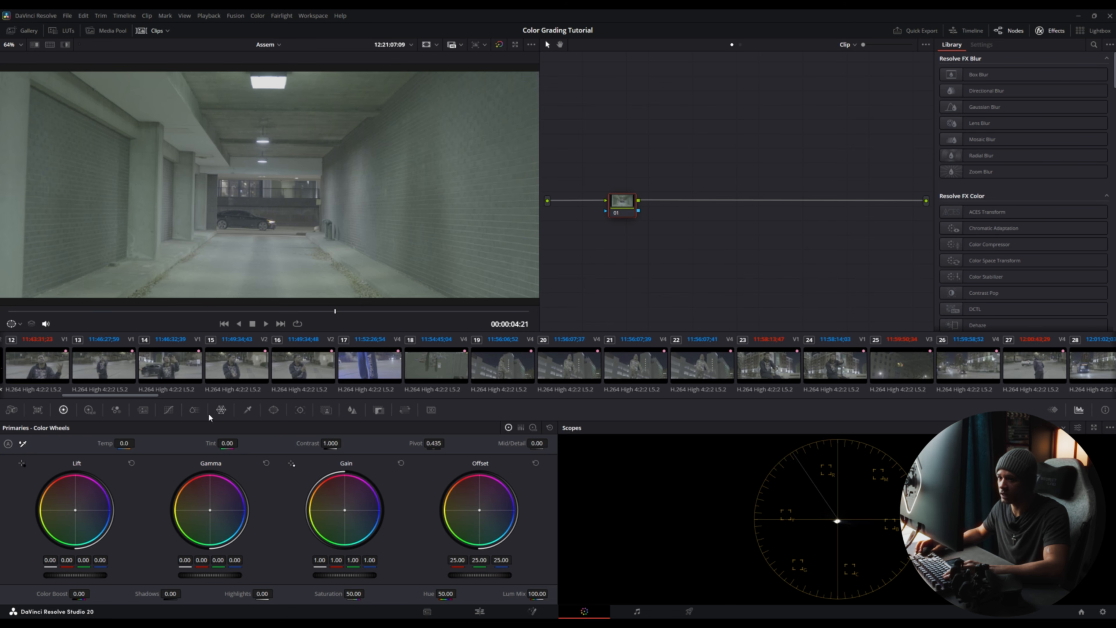
pyautogui.moveTo(144, 395)
pyautogui.mouseDown()
pyautogui.moveTo(347, 411)
pyautogui.moveTo(501, 399)
pyautogui.moveTo(130, 393)
pyautogui.mouseUp()
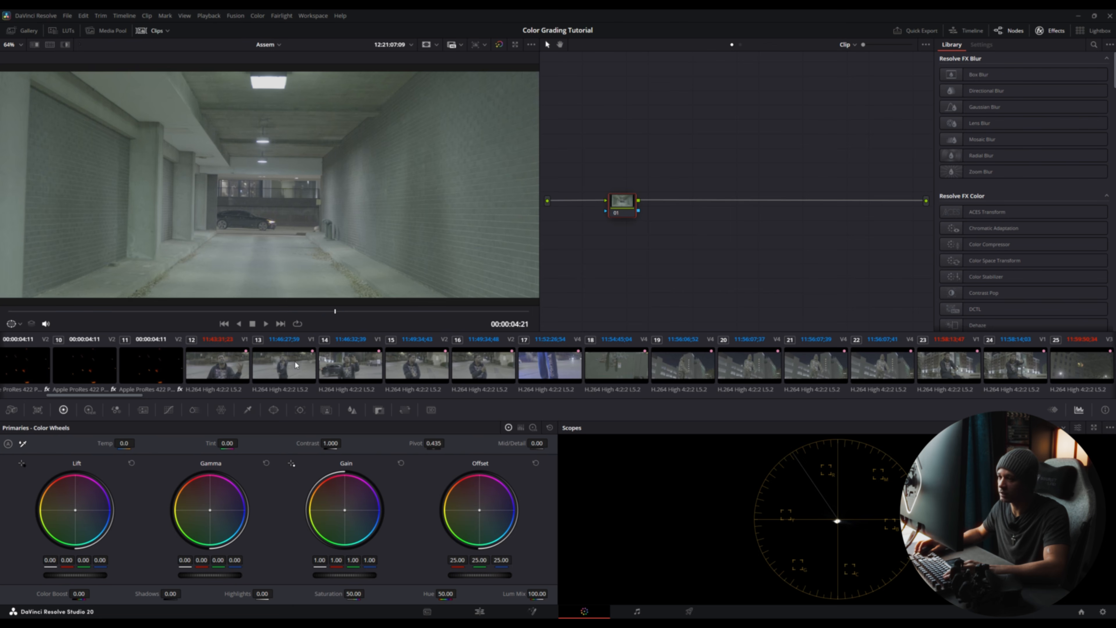
pyautogui.click(211, 372)
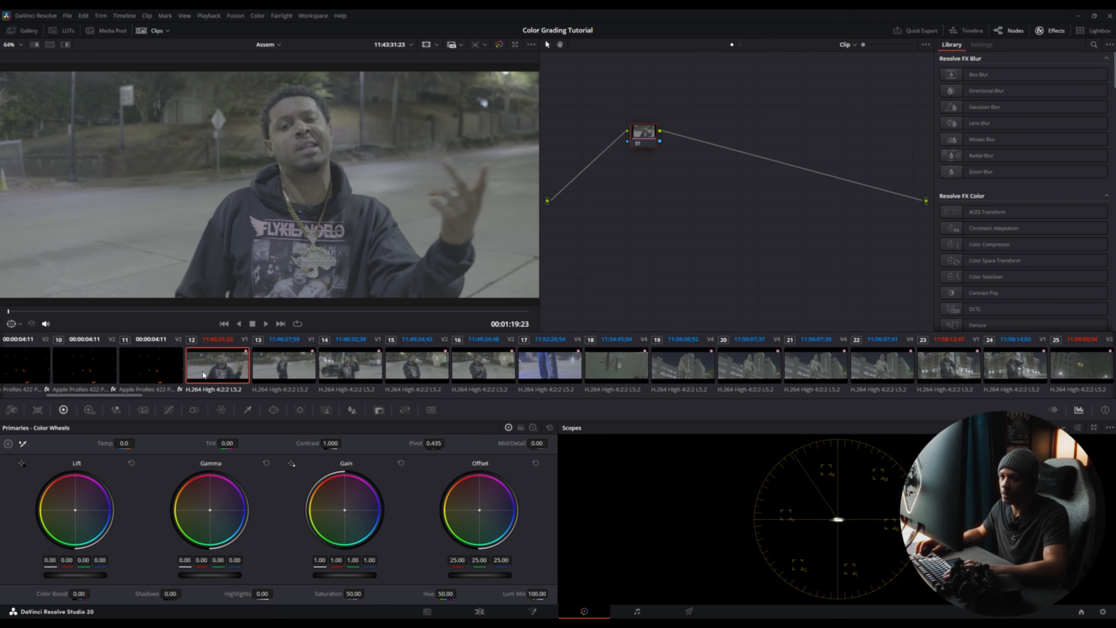
pyautogui.moveTo(135, 397); pyautogui.dragTo(240, 391)
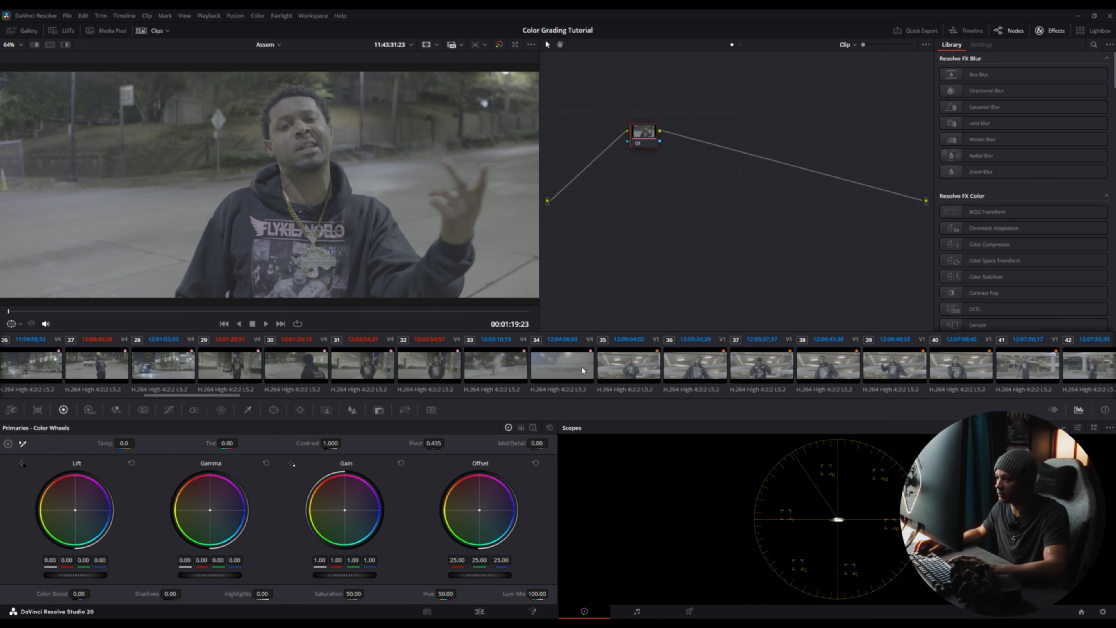
pyautogui.keyDown('shift'); pyautogui.click(562, 365); pyautogui.keyUp('shift')
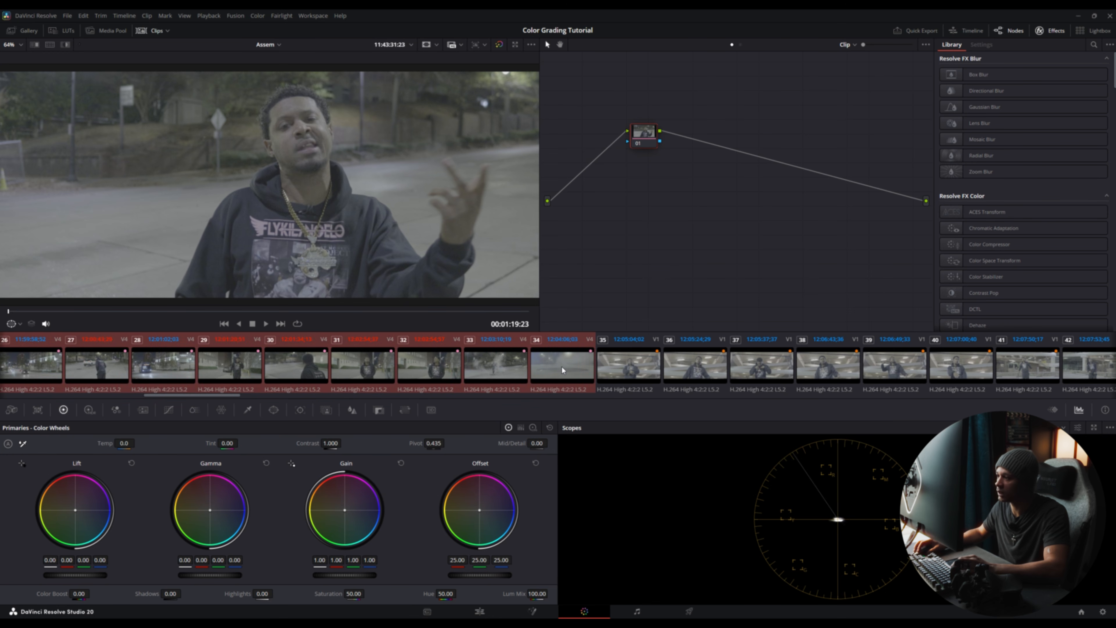
pyautogui.rightClick(561, 365)
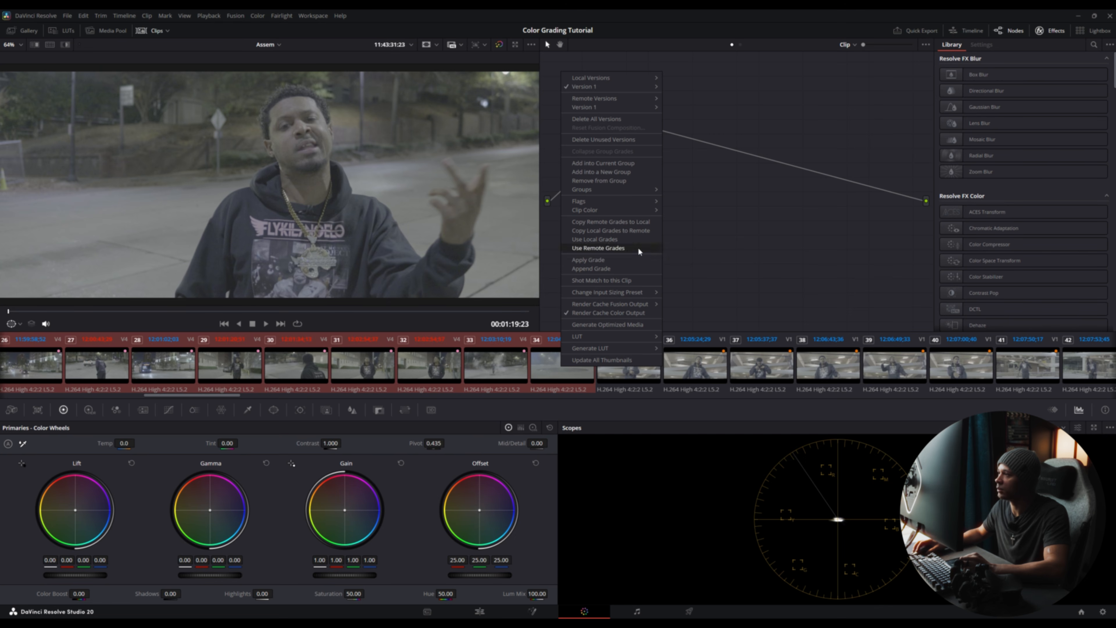
pyautogui.click(637, 172)
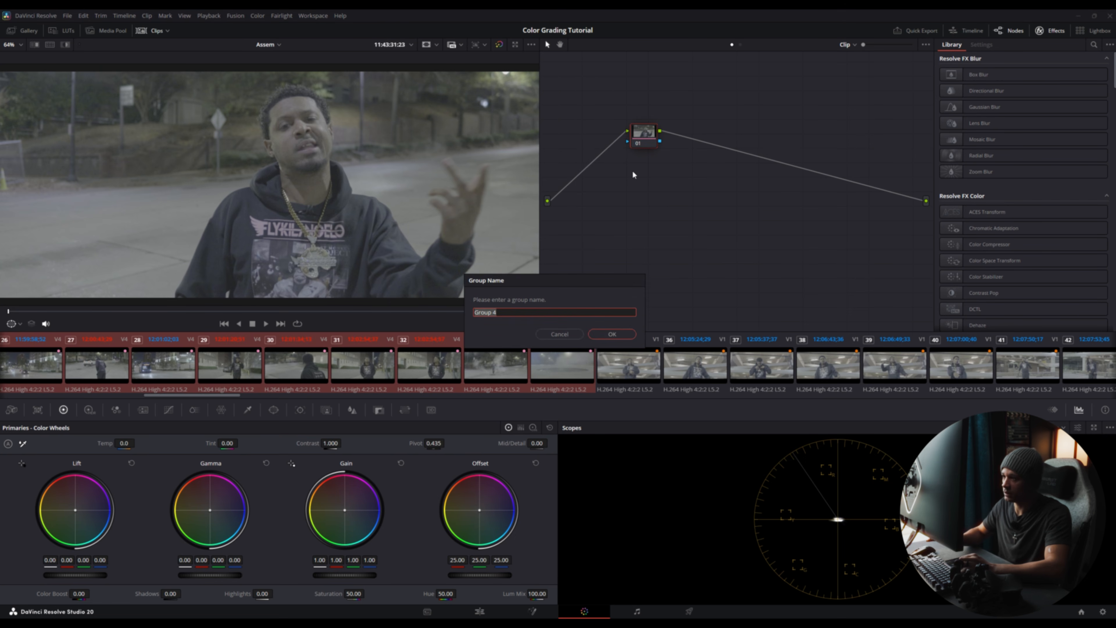
pyautogui.write('Street')
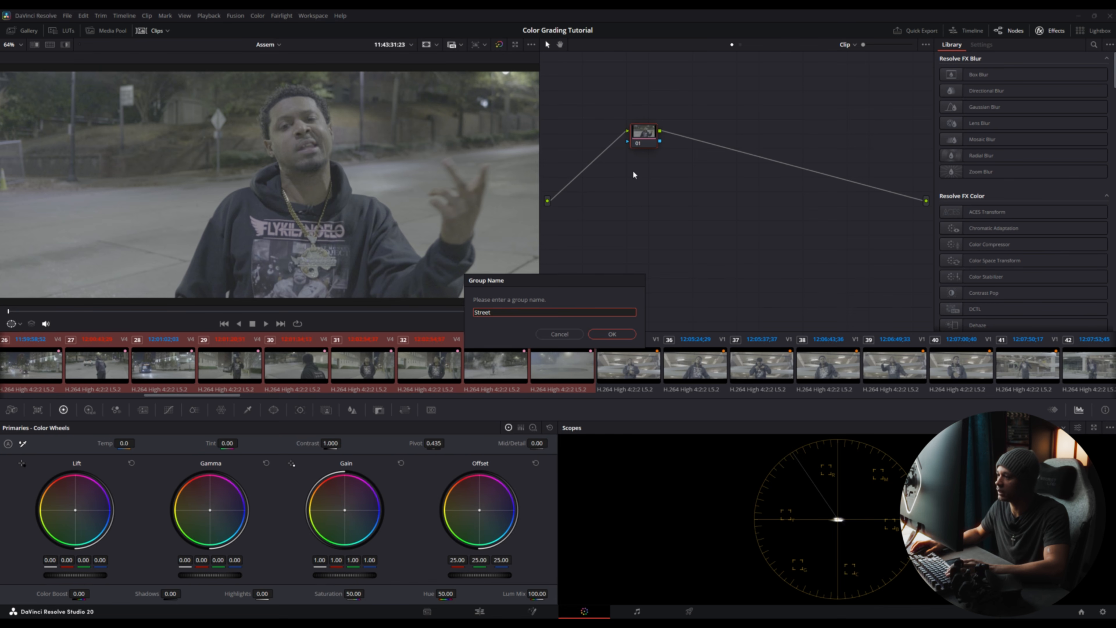
pyautogui.click(600, 333)
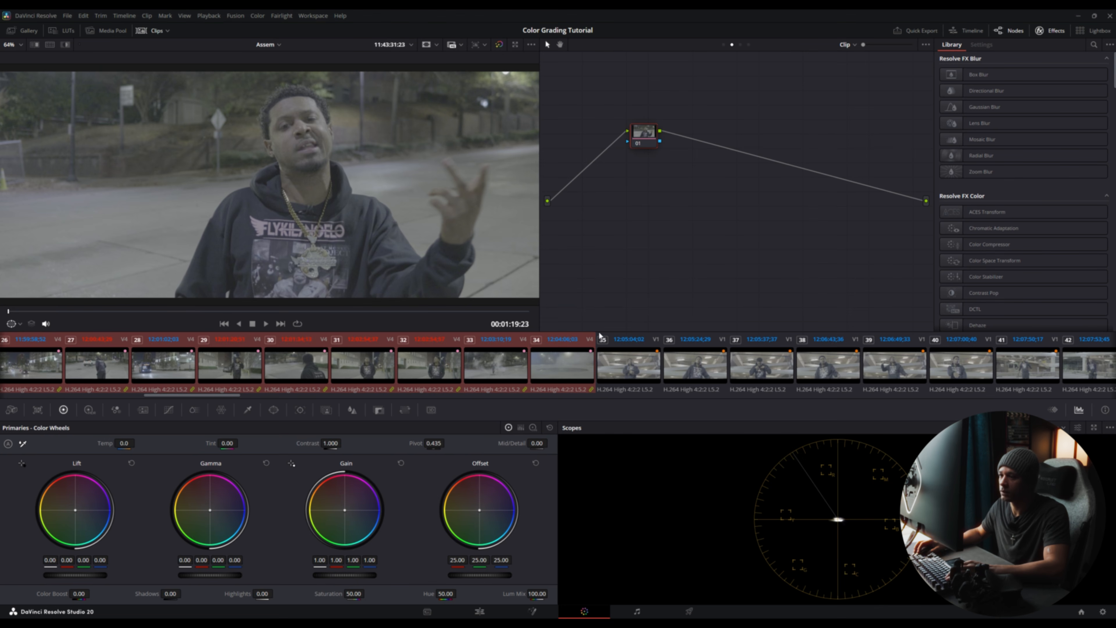
# Step: Add the parking garage clips, 35 through 46, to a new group named "Lot"
pyautogui.moveTo(210, 394); pyautogui.dragTo(270, 397)
pyautogui.click(222, 384)
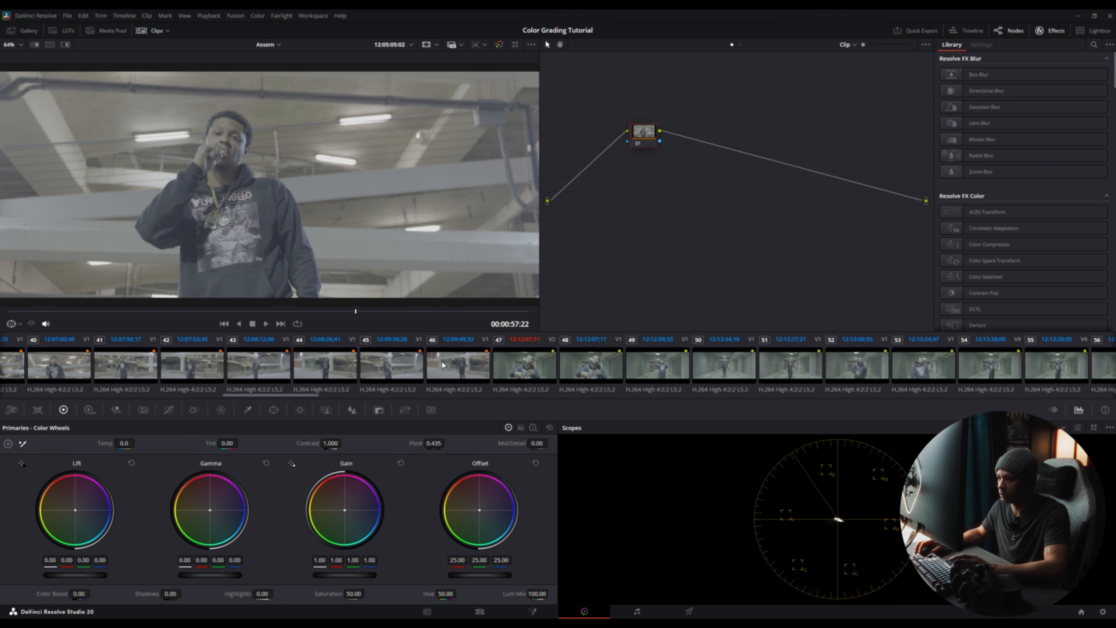
pyautogui.keyDown('shift'); pyautogui.click(480, 369); pyautogui.keyUp('shift')
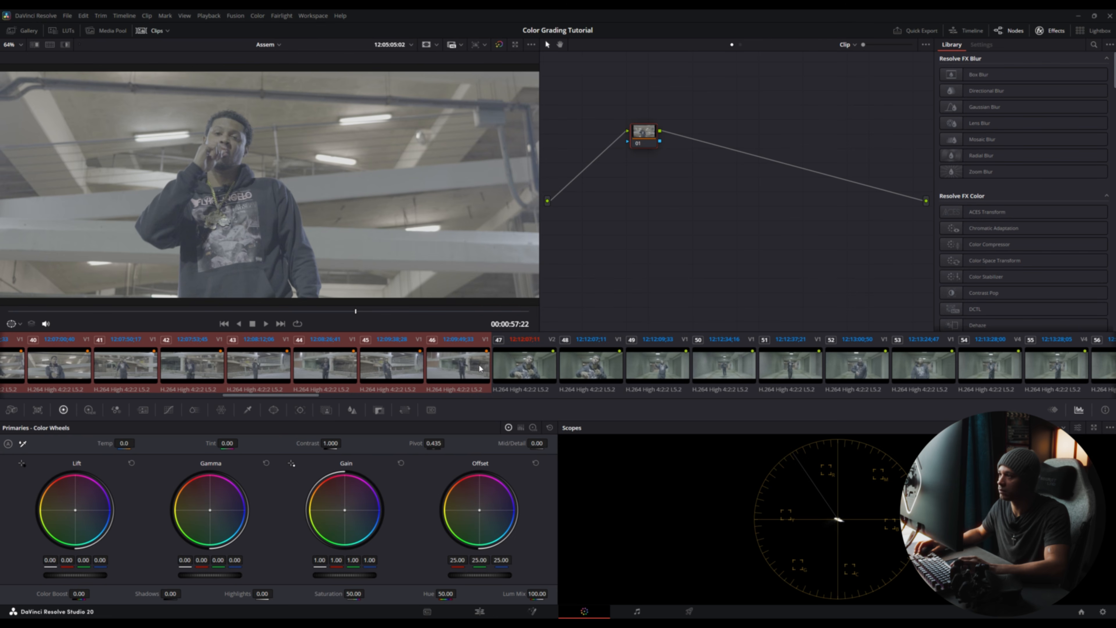
pyautogui.rightClick(480, 369)
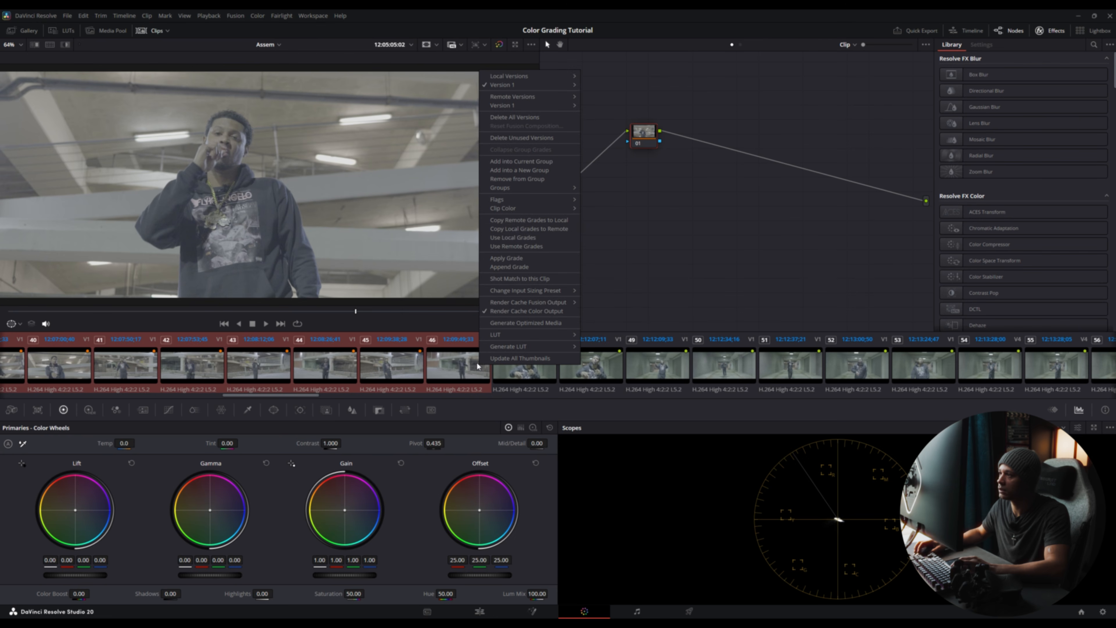
pyautogui.click(553, 174)
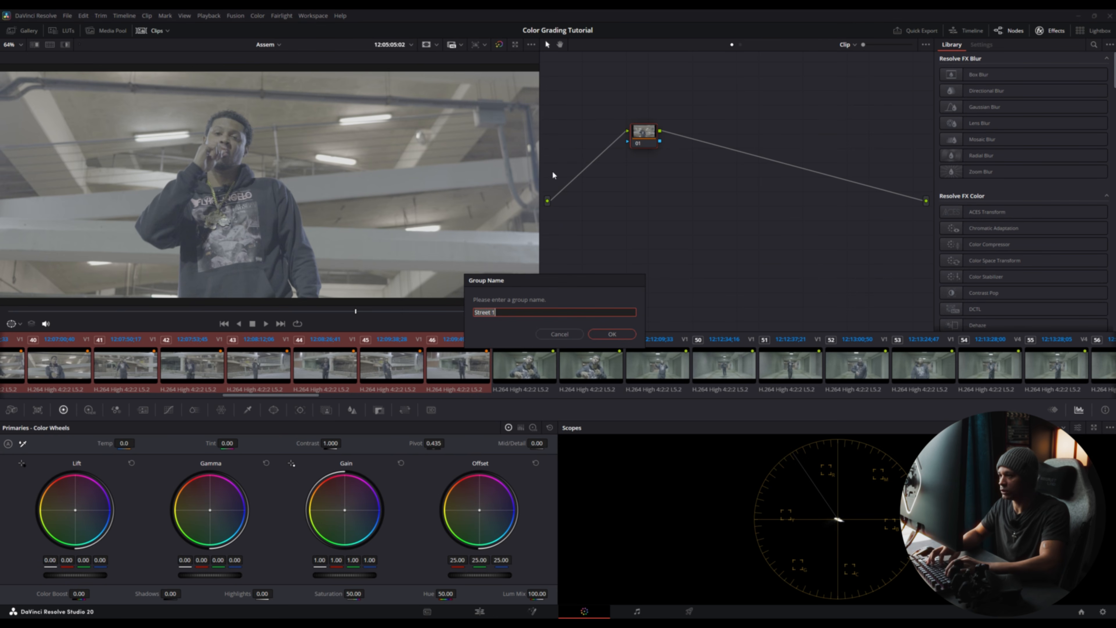
pyautogui.write('Lot')
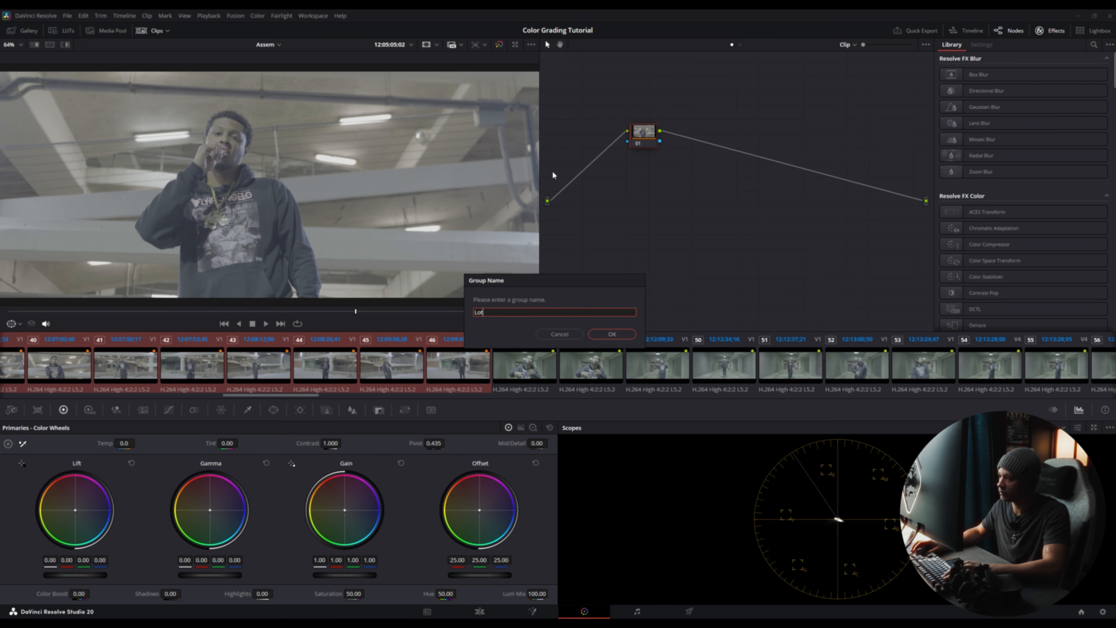
pyautogui.click(601, 335)
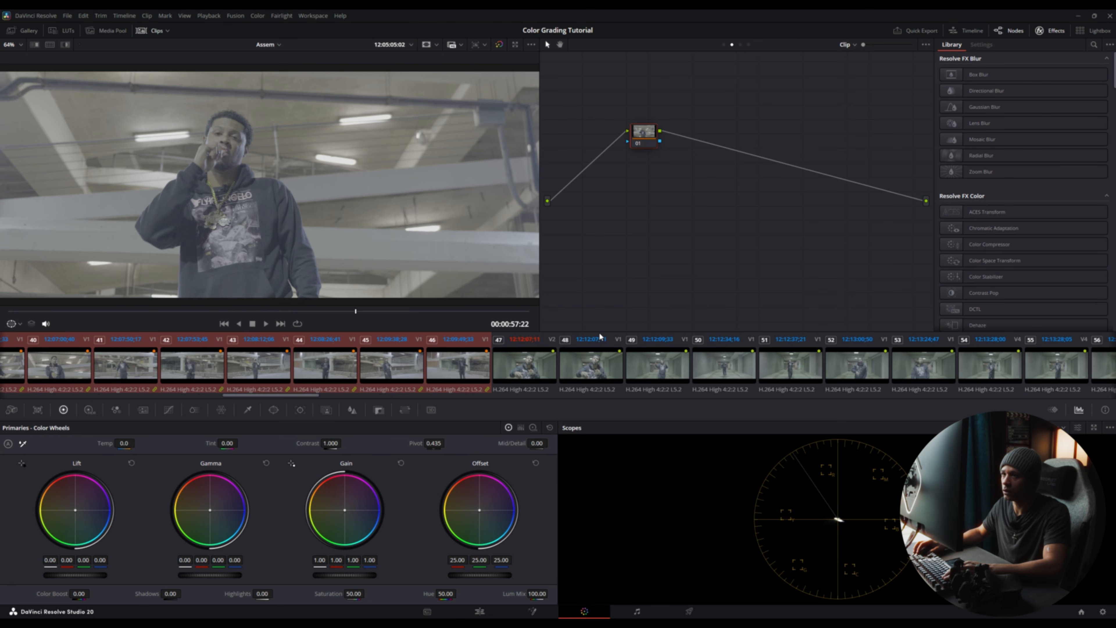
# Step: Add the green-lit tunnel clips, 47 through 88, to a new group named "Tun"
pyautogui.moveTo(306, 396); pyautogui.dragTo(549, 390)
pyautogui.click(298, 372)
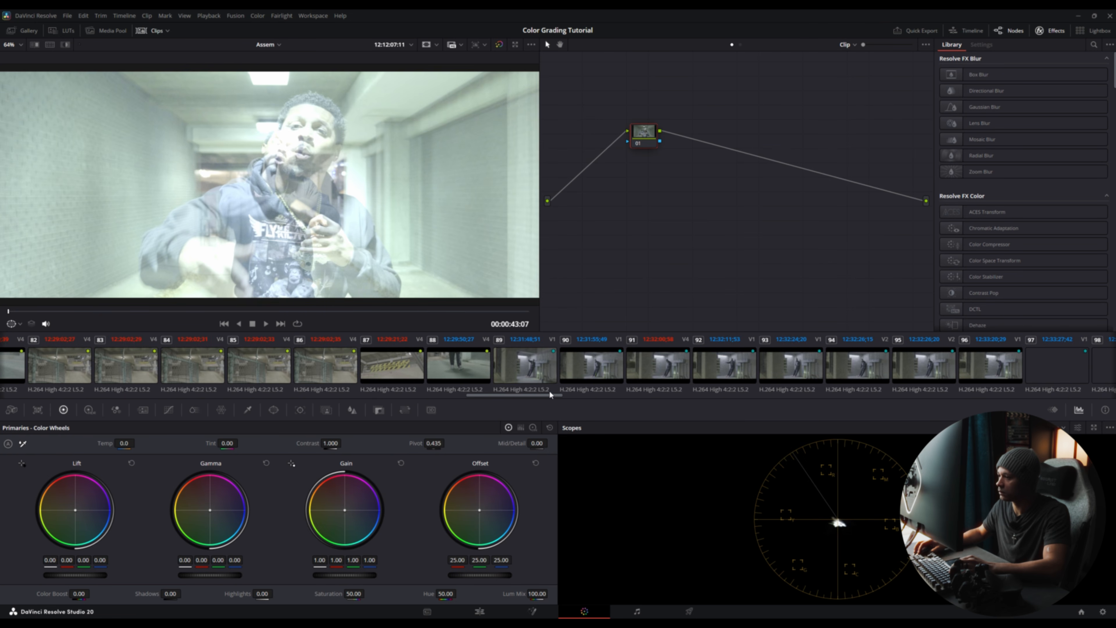
pyautogui.click(450, 367)
pyautogui.rightClick(440, 370)
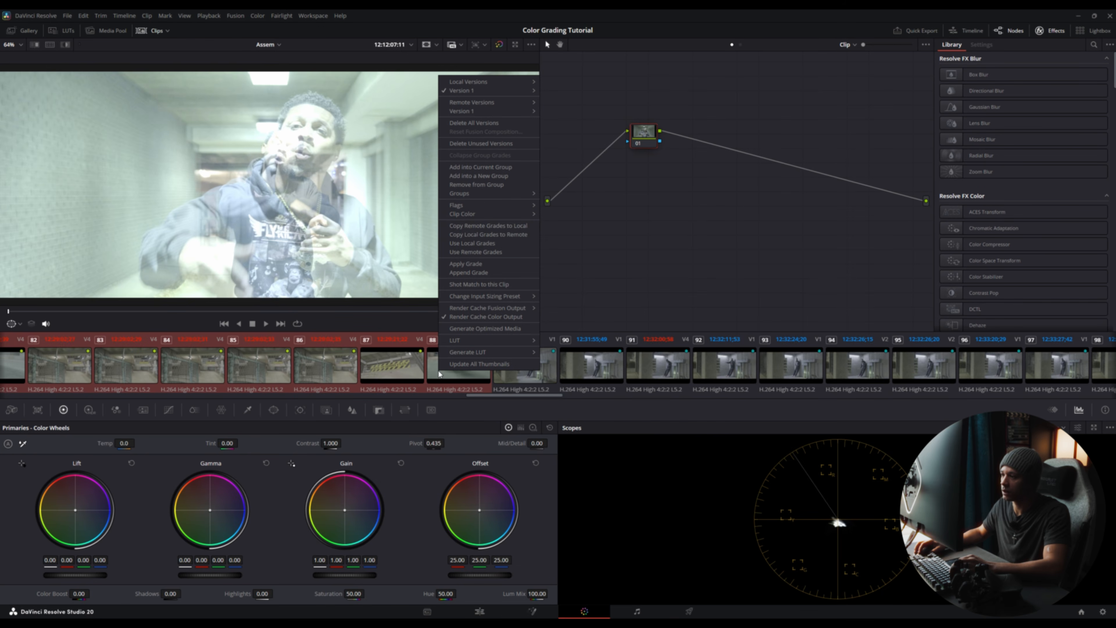
pyautogui.click(496, 176)
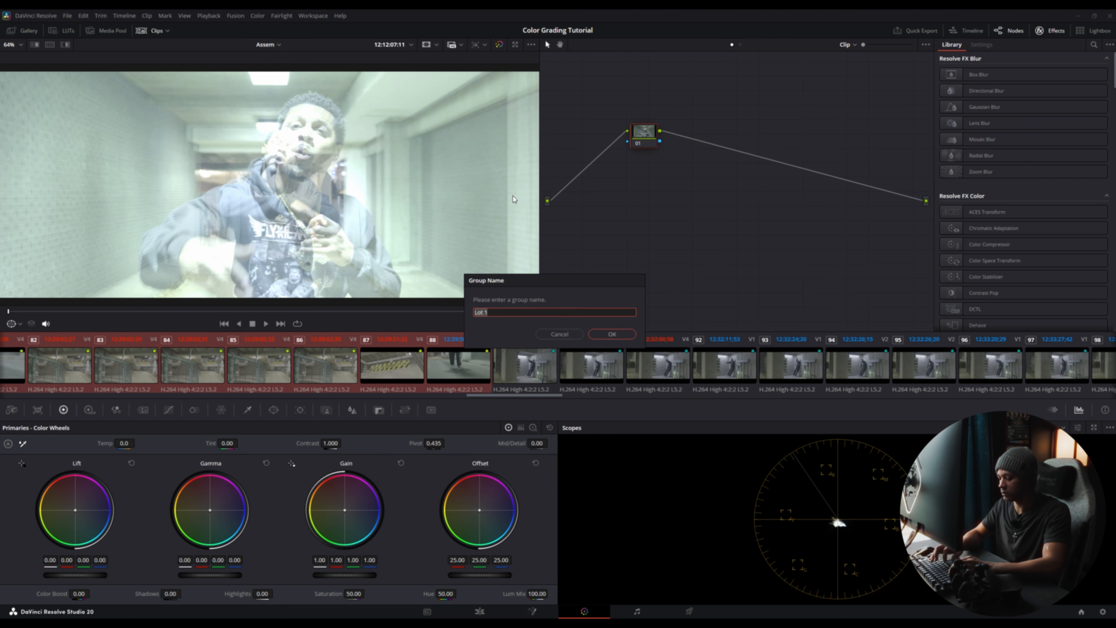
pyautogui.write('Tun')
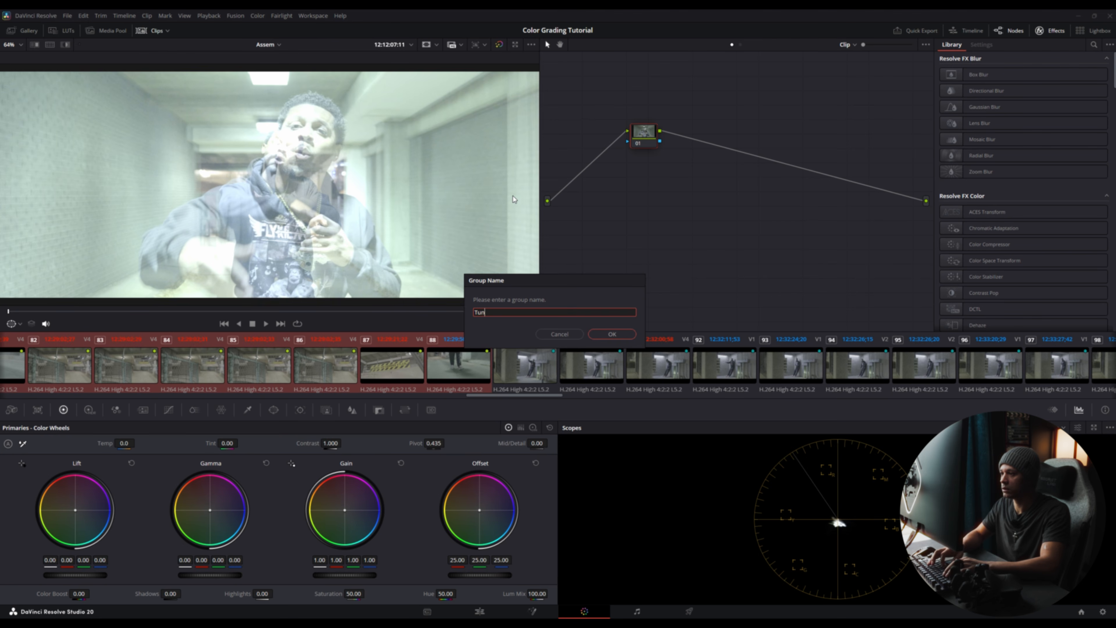
pyautogui.click(610, 333)
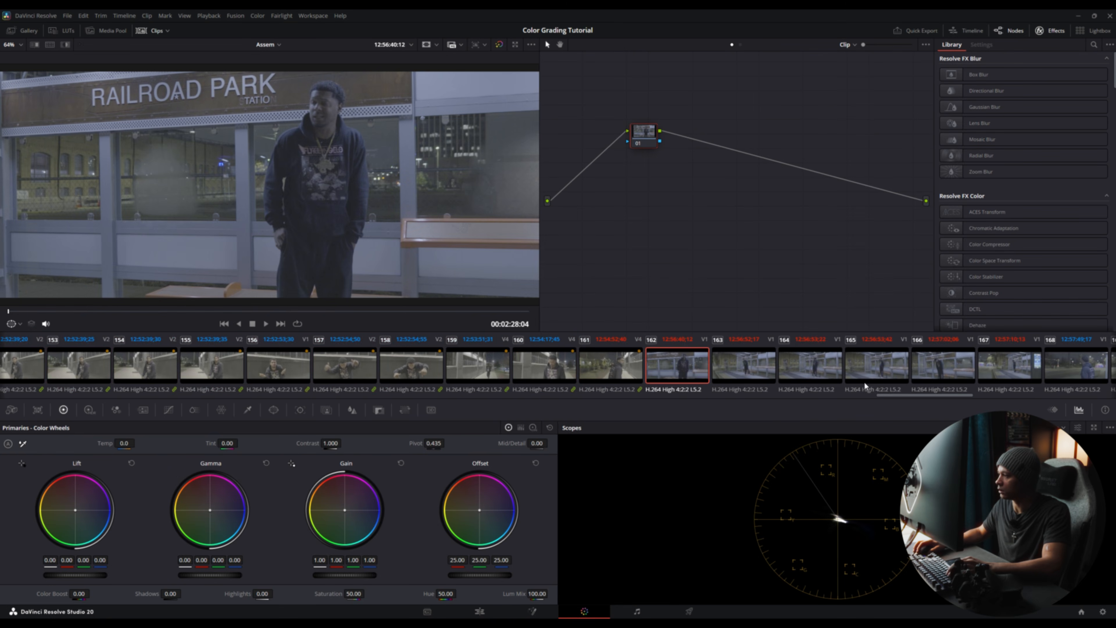
# Step: Add the railroad park station clips, from 162 through the last clip, to a new group named "Bus"
pyautogui.moveTo(904, 396); pyautogui.dragTo(1052, 399)
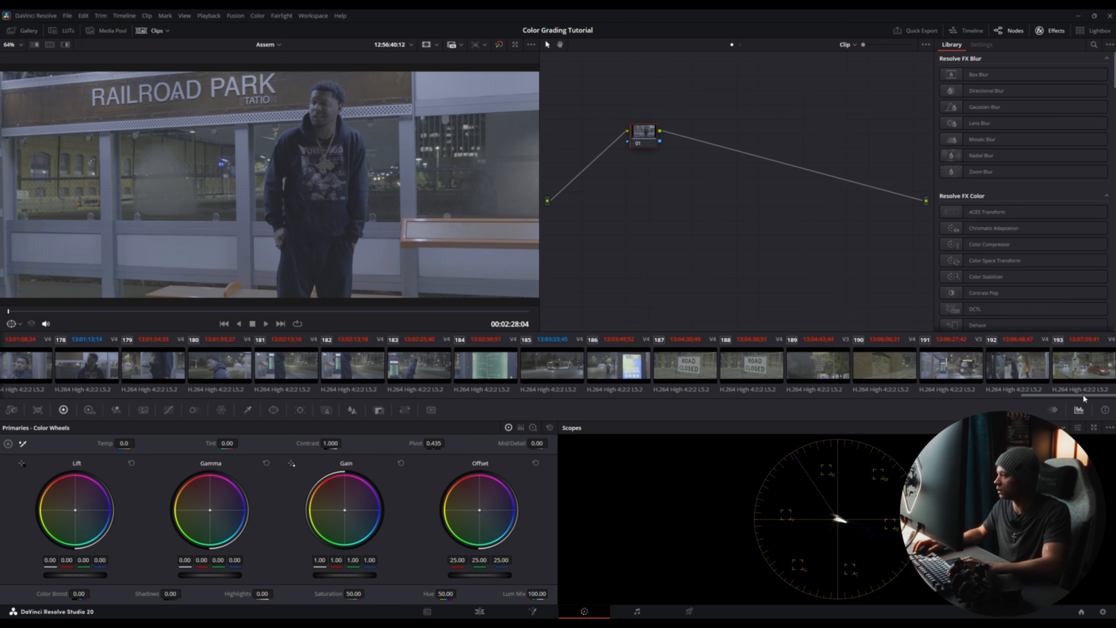
pyautogui.hotkey('ctrl', 'a')
pyautogui.rightClick(1075, 366)
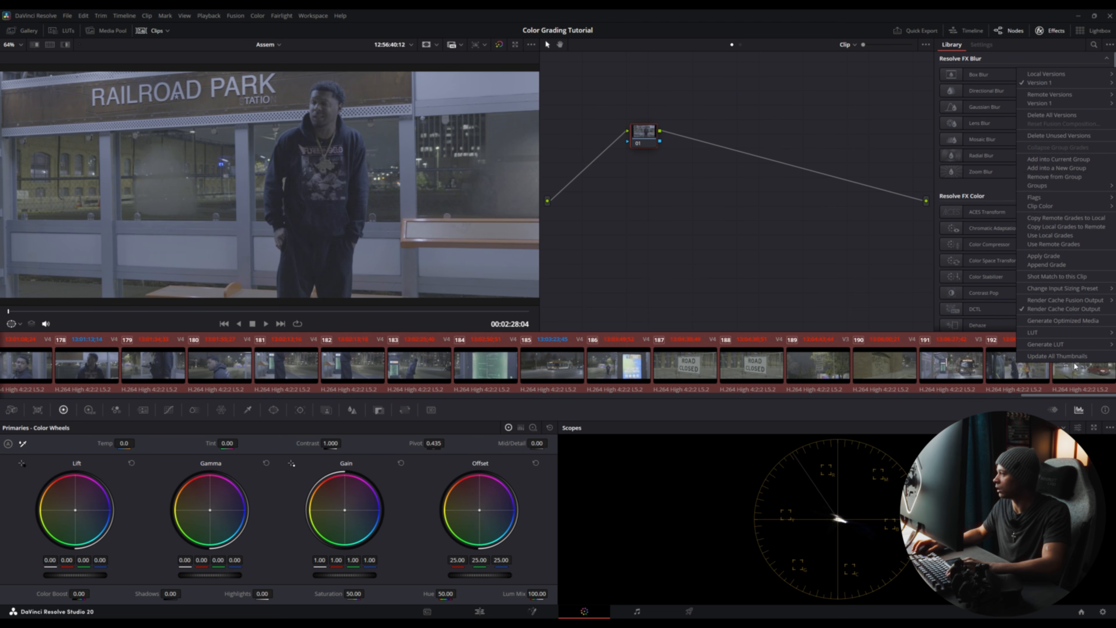
pyautogui.click(1066, 167)
pyautogui.write('Bus')
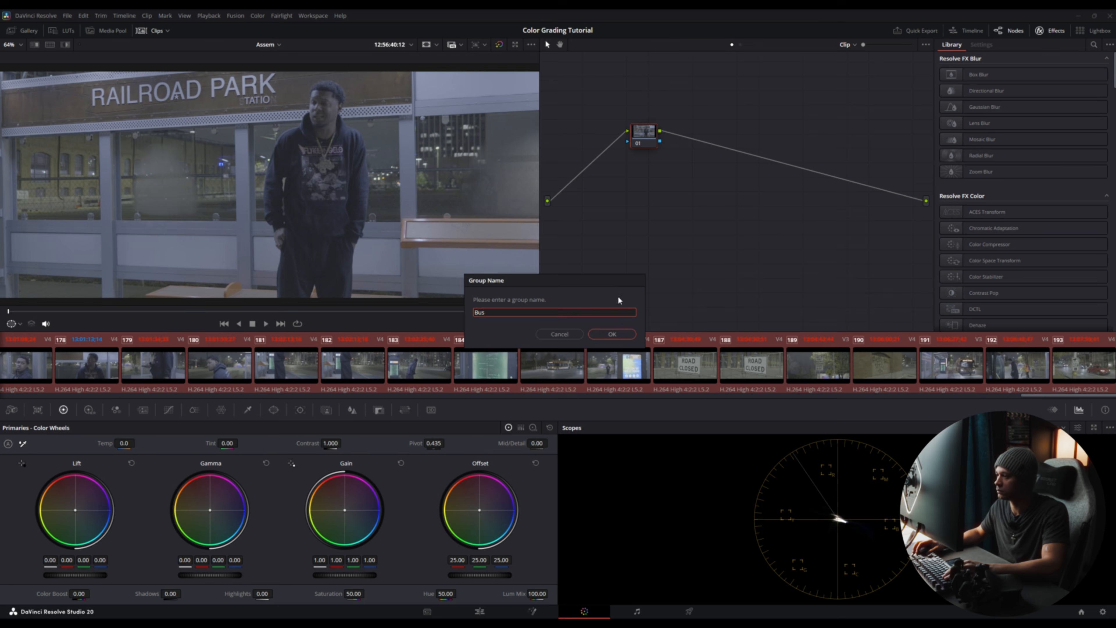
pyautogui.click(613, 334)
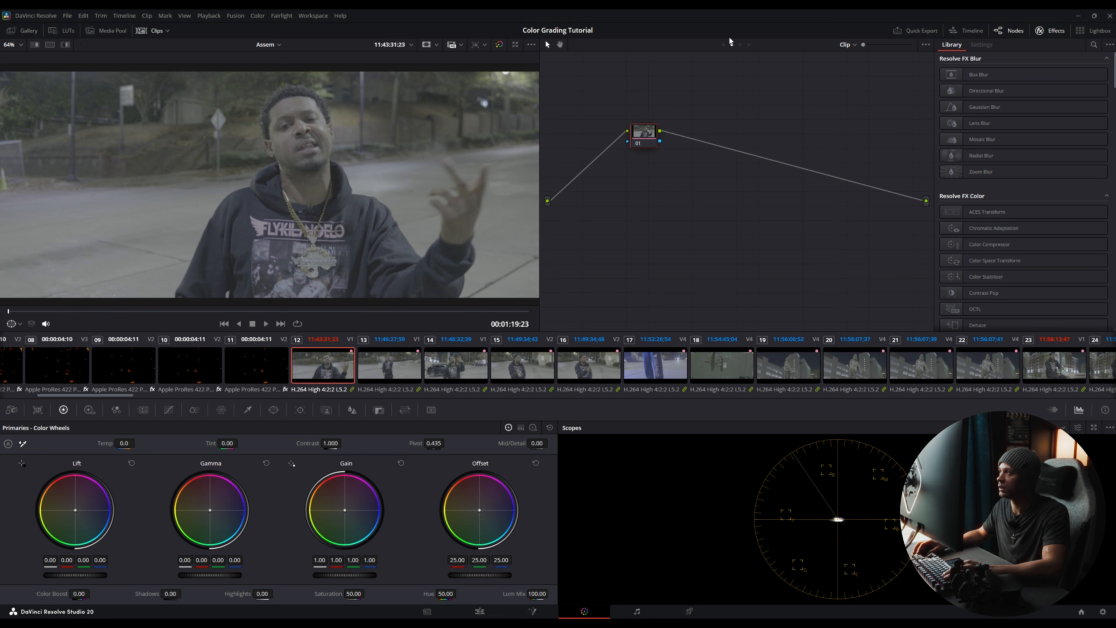
# Step: Apply a Color Space Transform to the node in the Street group's Group Pre-Clip graph
pyautogui.click(724, 44)
pyautogui.click(724, 45)
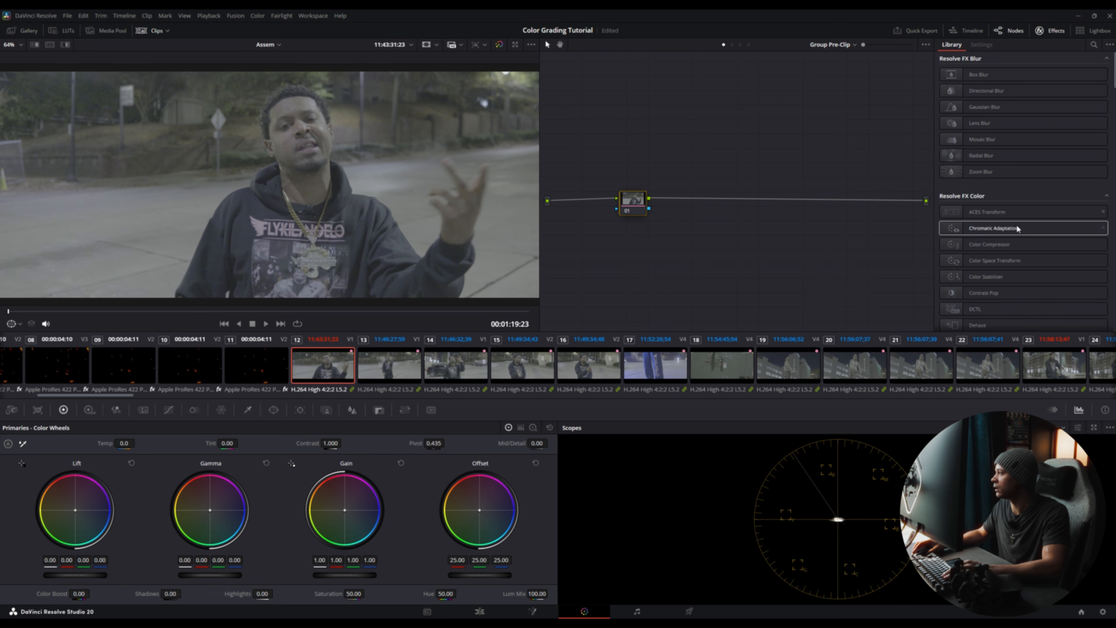
pyautogui.moveTo(997, 259); pyautogui.dragTo(637, 201)
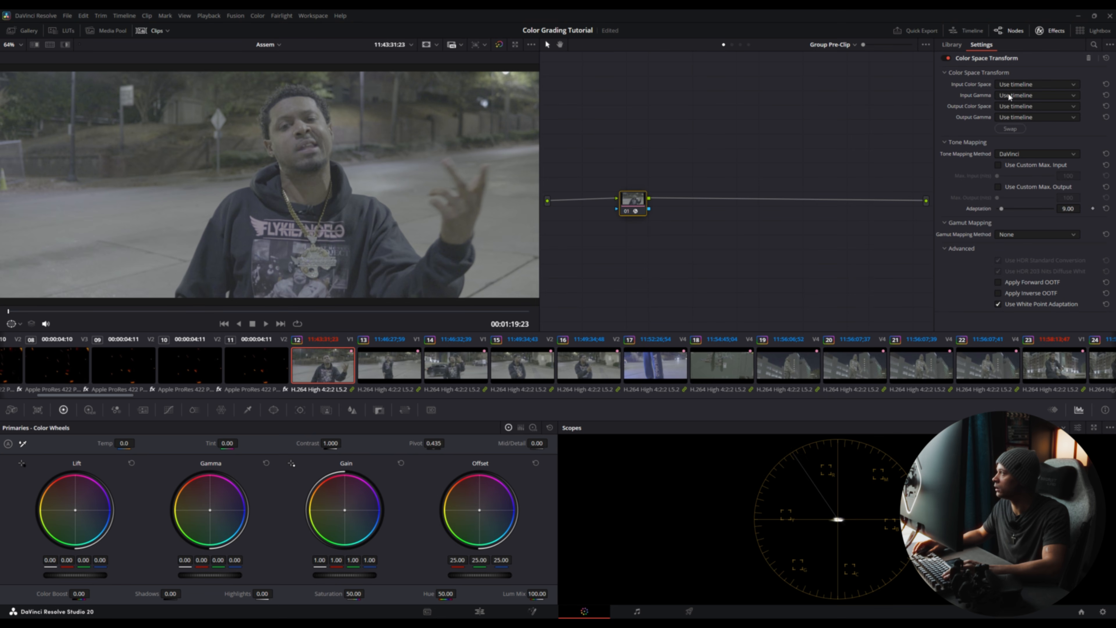
# Step: Set the transform's input color space to Panasonic V-Gamut and its input gamma to Panasonic V-Log
pyautogui.click(1046, 83)
pyautogui.scroll(-3, 1055, 125)
pyautogui.scroll(-5, 1054, 124)
pyautogui.click(1036, 170)
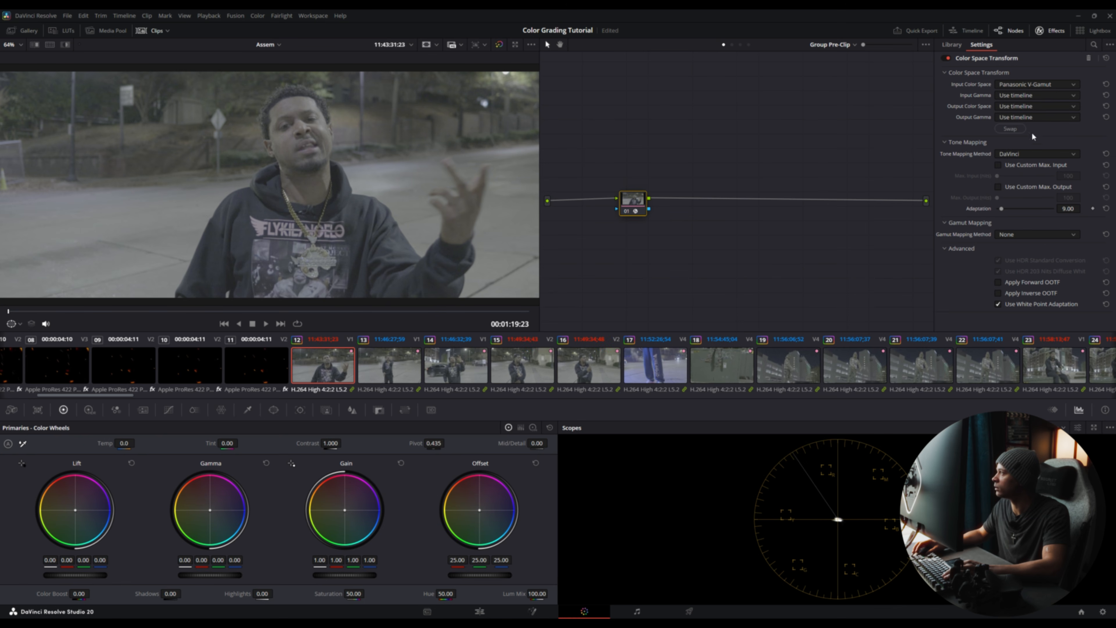
pyautogui.click(1025, 94)
pyautogui.click(1043, 144)
# Step: Set the transform's output color space to DaVinci Wide Gamut and its output gamma to DaVinci Intermediate
pyautogui.click(1008, 106)
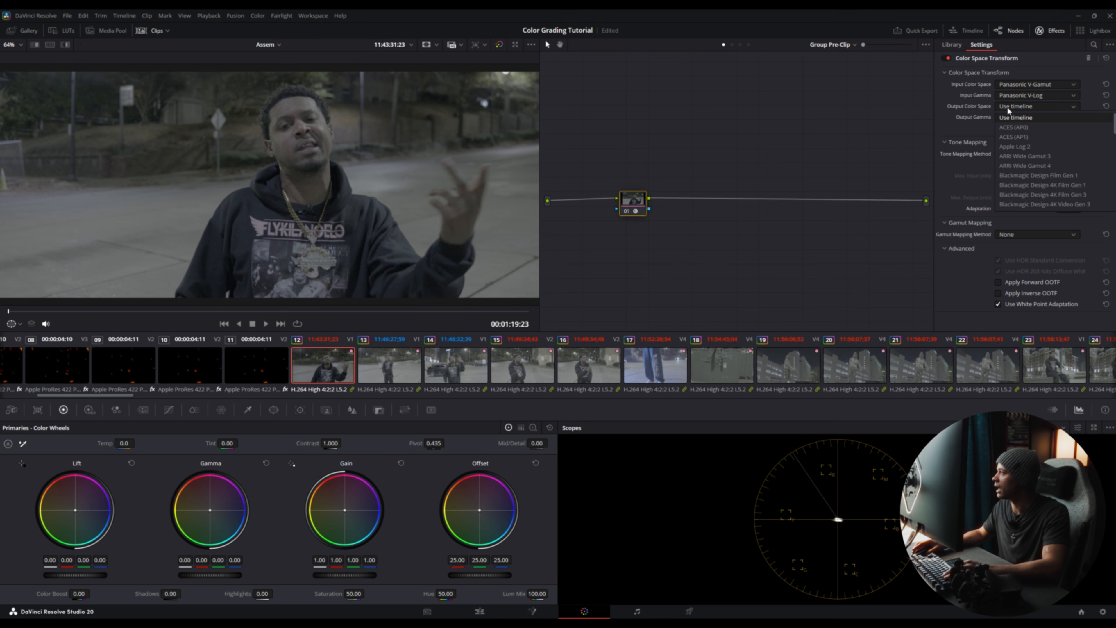
pyautogui.scroll(-3, 1023, 140)
pyautogui.click(1030, 174)
pyautogui.click(1029, 117)
pyautogui.scroll(-5, 1033, 152)
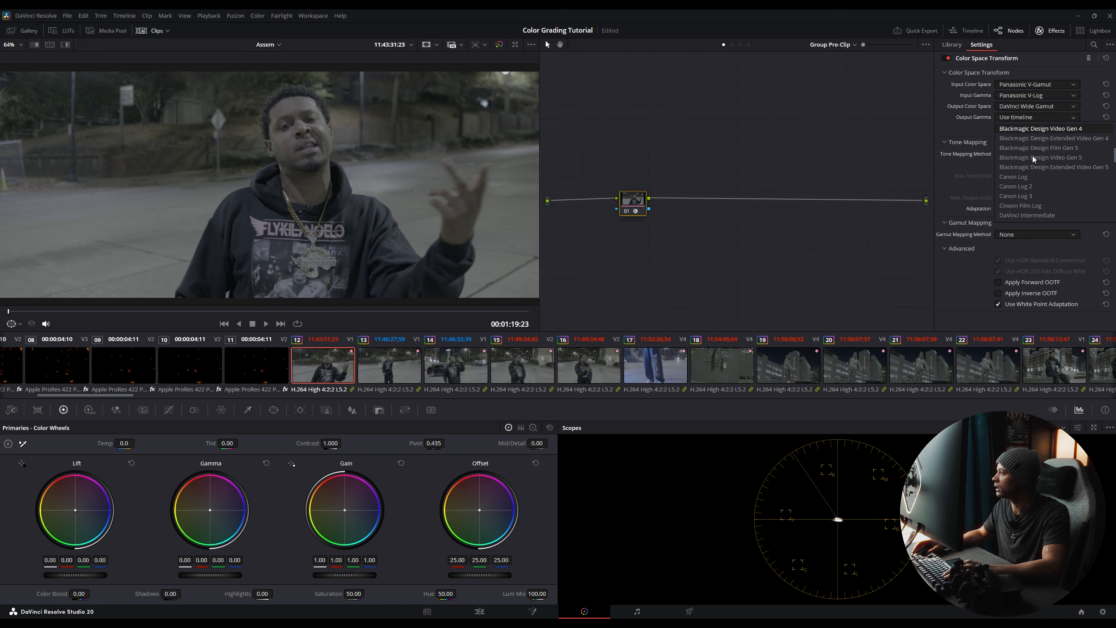
pyautogui.click(1033, 213)
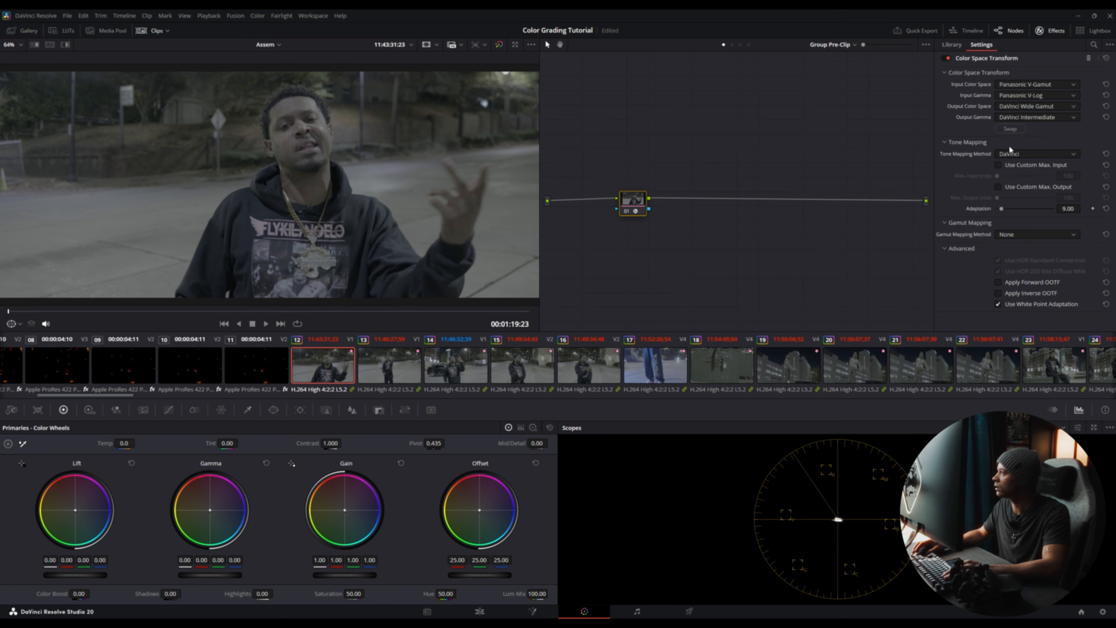
# Step: Set the transform's tone mapping method to None and turn off Use White Point Adaptation
pyautogui.click(1017, 153)
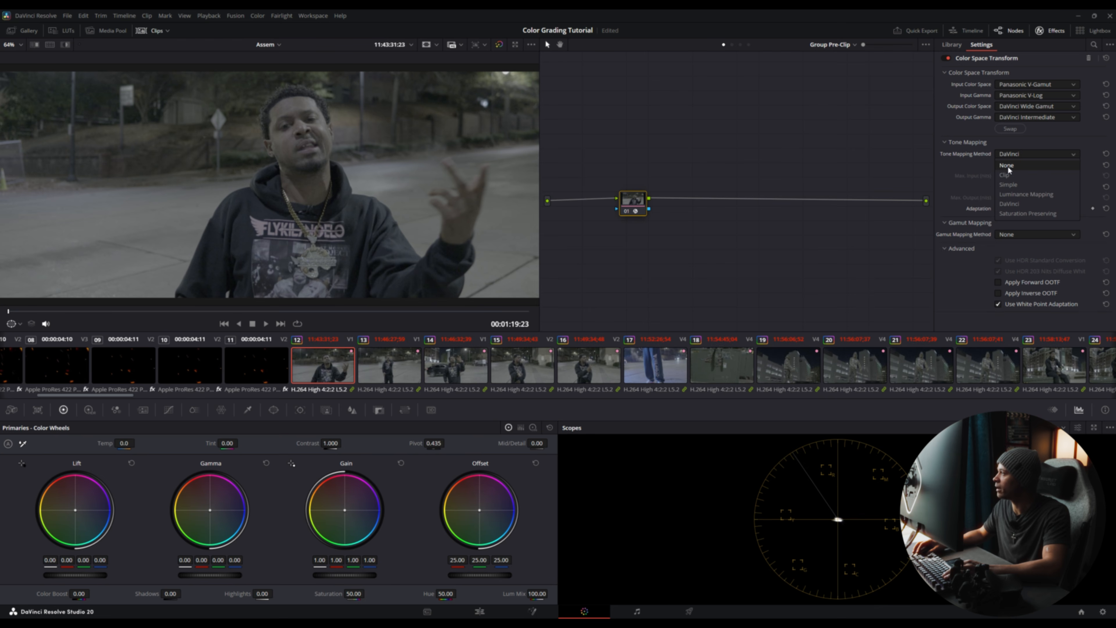
pyautogui.click(1008, 166)
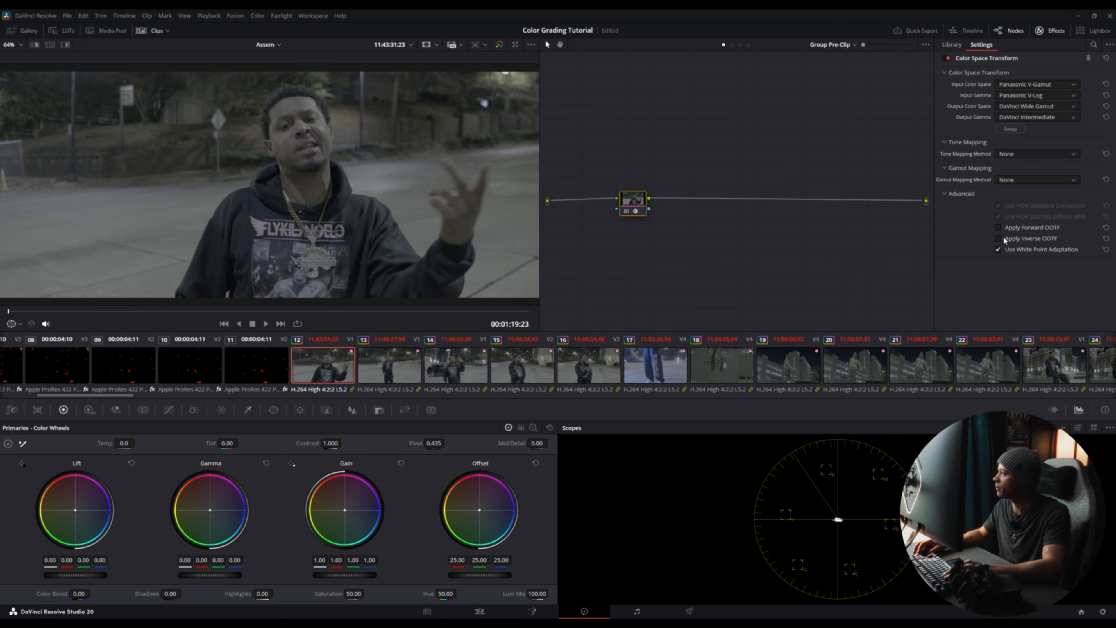
pyautogui.click(998, 249)
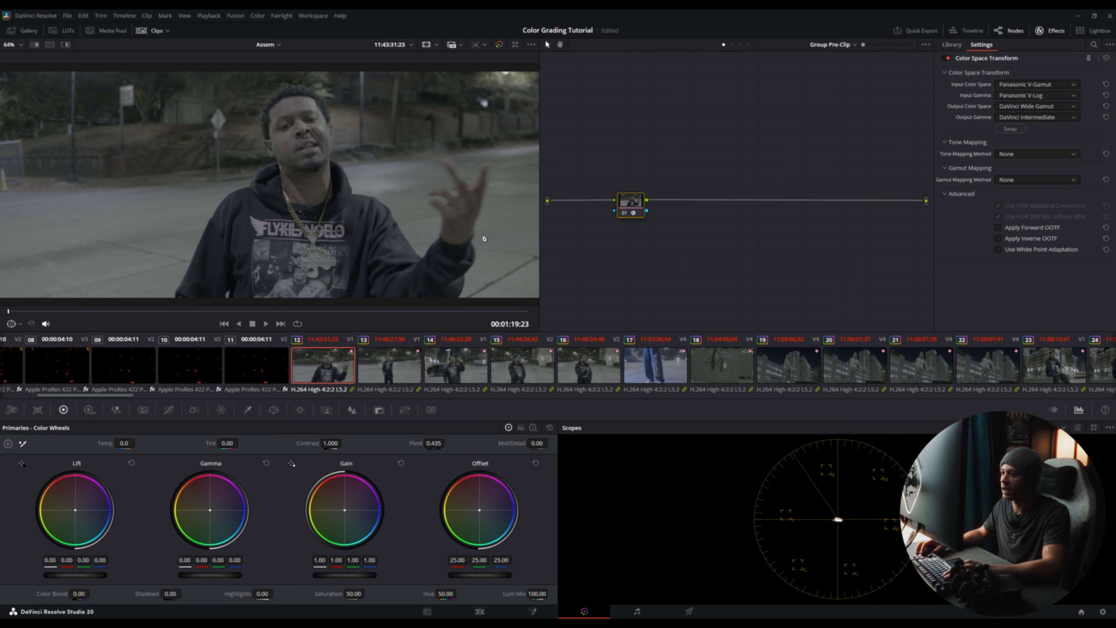
# Step: Grab a still of clip 12 into the Stills 5 album to store its Color Space Transform
pyautogui.click(26, 30)
pyautogui.rightClick(295, 139)
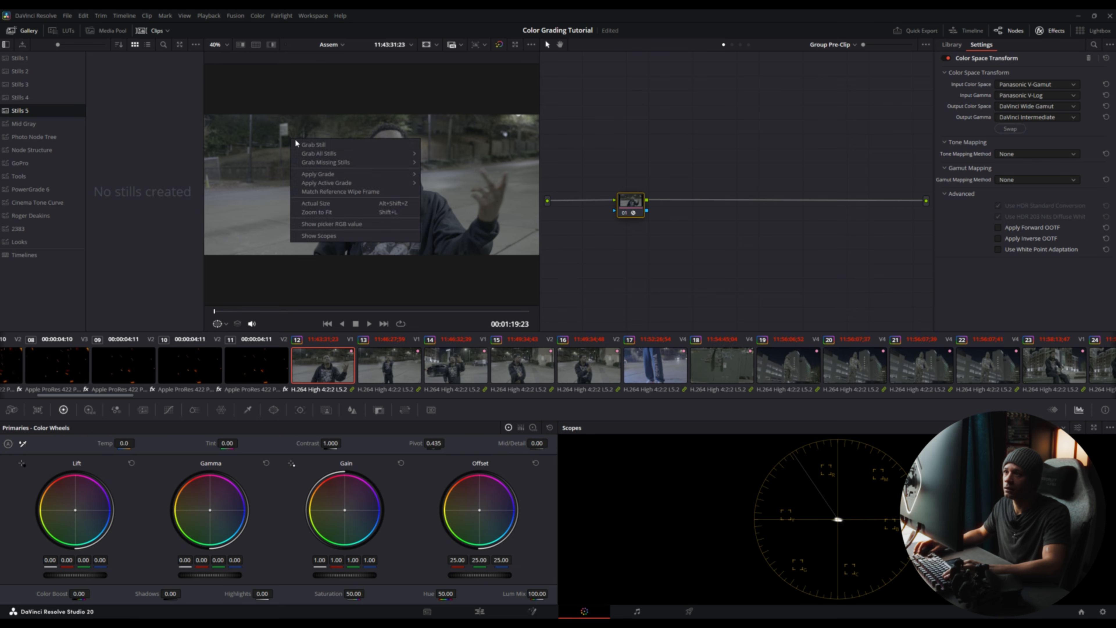
pyautogui.click(329, 145)
pyautogui.click(33, 33)
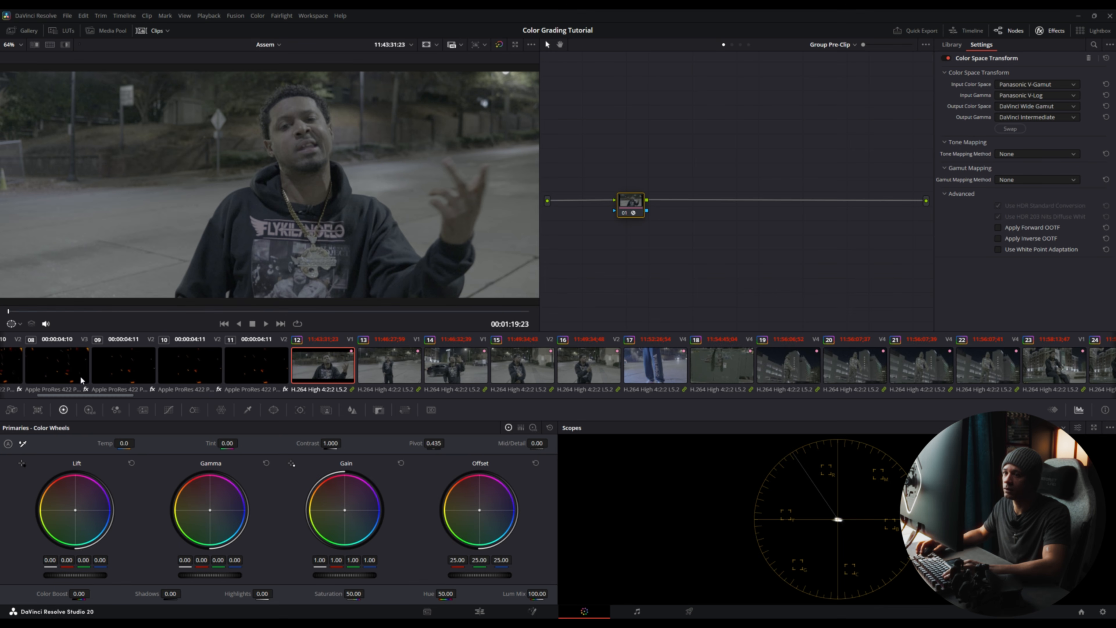
# Step: Apply the saved still's grade to the Group Pre-Clip node of the parking deck group starting at clip 35
pyautogui.moveTo(89, 394); pyautogui.dragTo(220, 395)
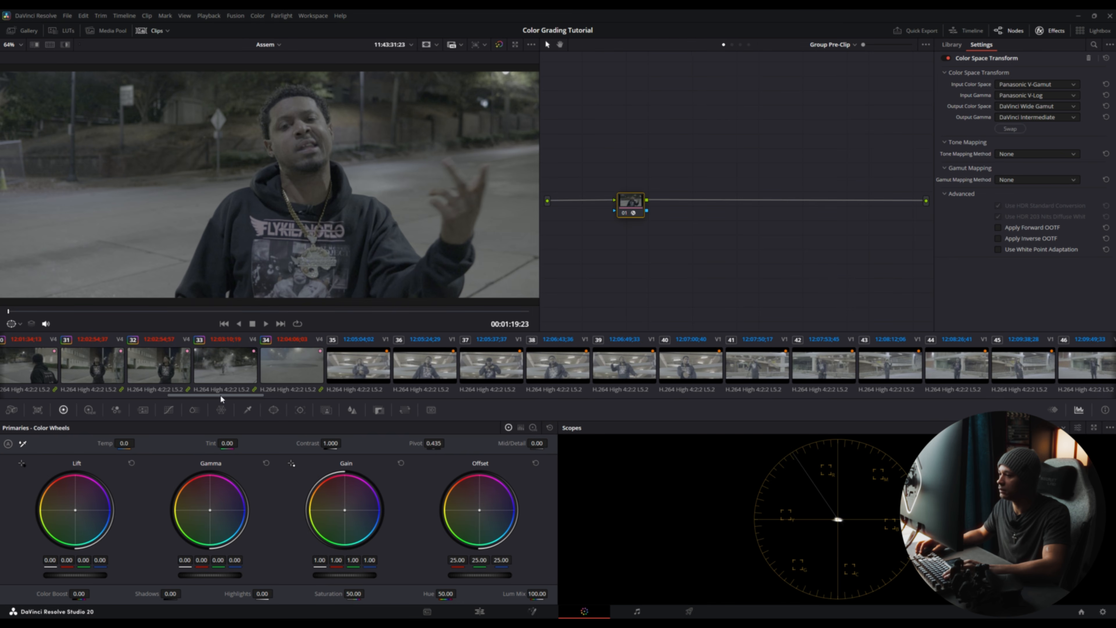
pyautogui.click(334, 373)
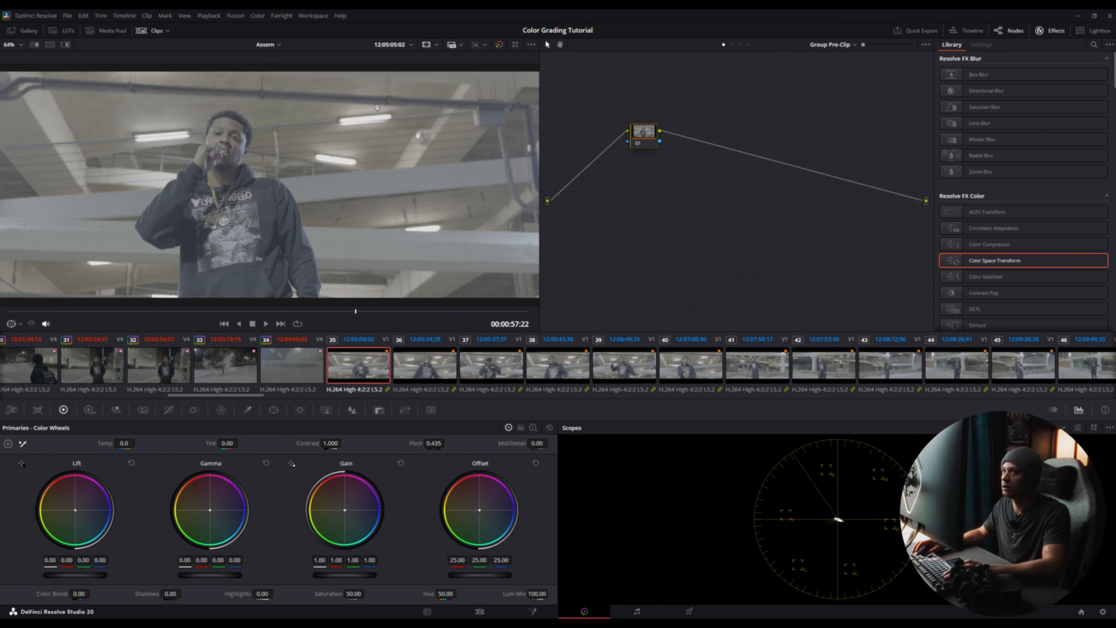
pyautogui.click(24, 30)
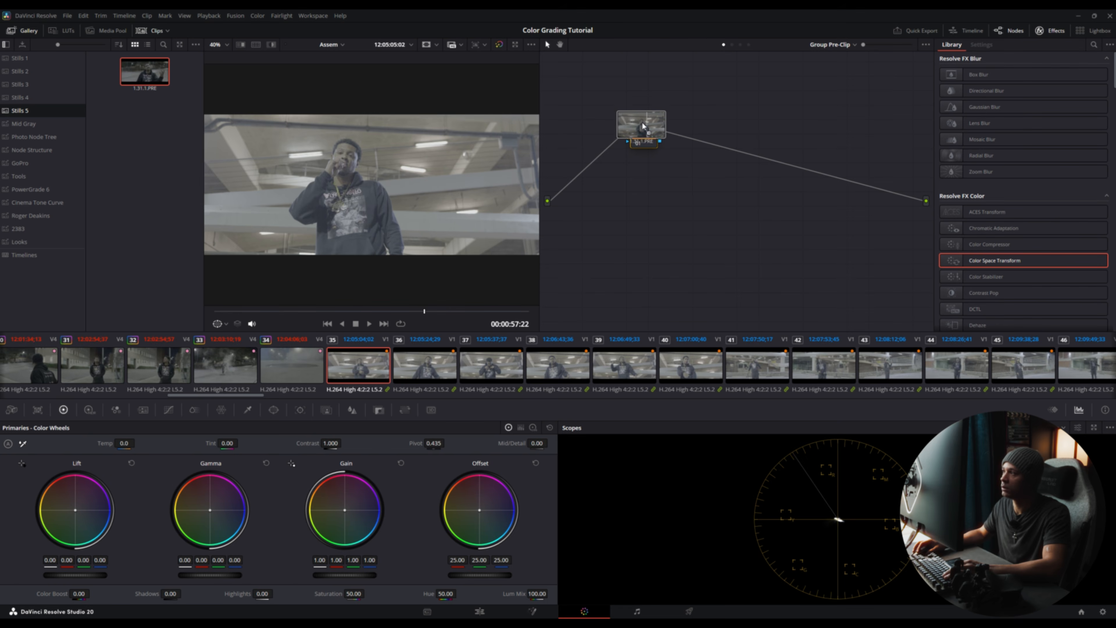
pyautogui.click(642, 134)
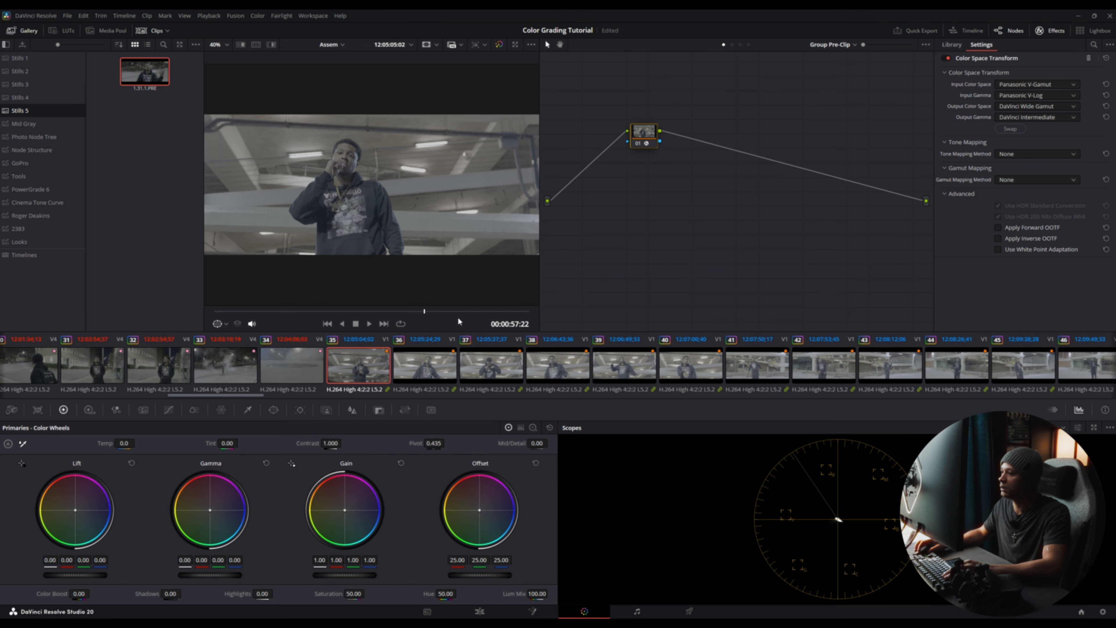
# Step: Apply the saved still's grade to the Group Pre-Clip node of the hallway group starting at clip 47
pyautogui.moveTo(256, 396); pyautogui.dragTo(306, 404)
pyautogui.click(577, 369)
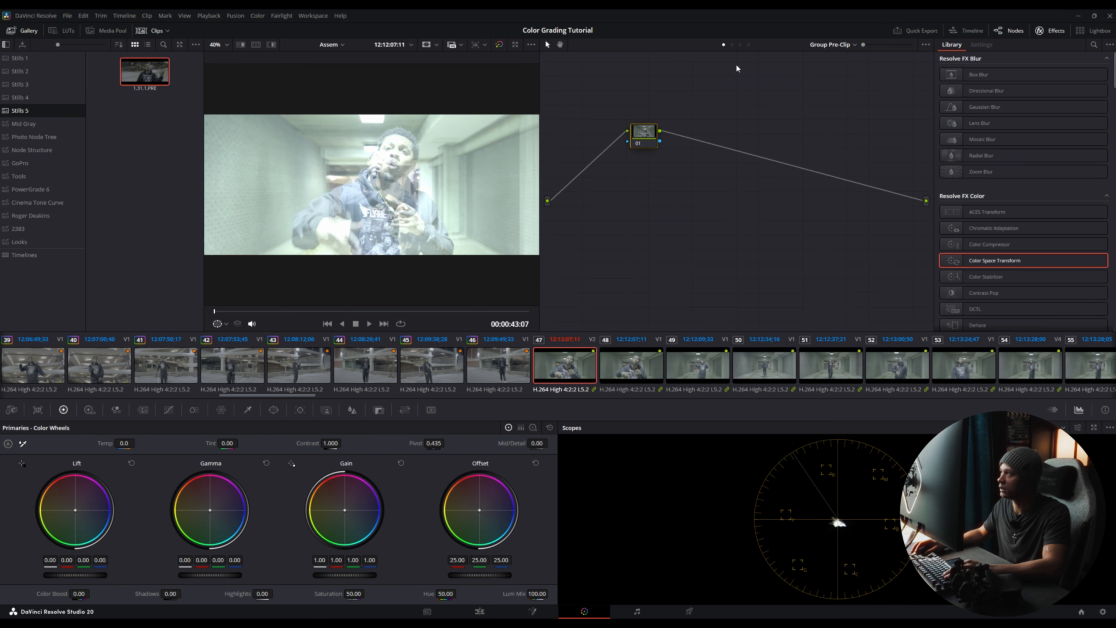
pyautogui.moveTo(171, 83); pyautogui.dragTo(647, 134)
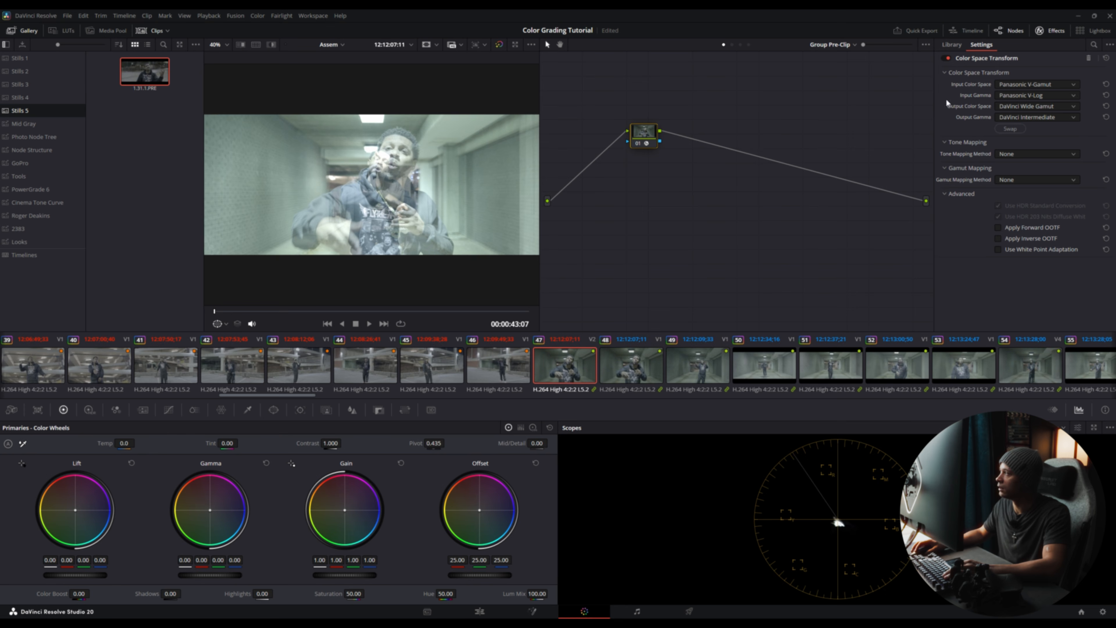
# Step: Apply the saved still's grade to the Group Pre-Clip node of the Bus group starting at clip 162
pyautogui.moveTo(297, 398); pyautogui.dragTo(944, 396)
pyautogui.click(807, 371)
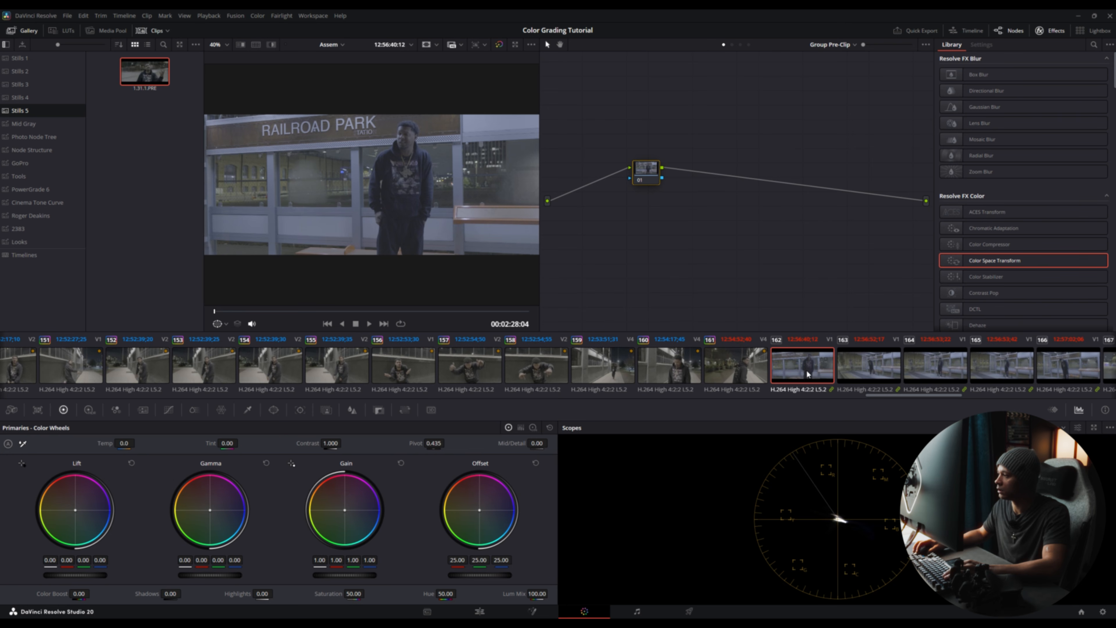
pyautogui.moveTo(157, 77); pyautogui.dragTo(646, 171)
# Step: Return to the Street group's clips and apply a Color Space Transform to the node in the Group Post-Clip graph
pyautogui.moveTo(892, 393); pyautogui.dragTo(76, 400)
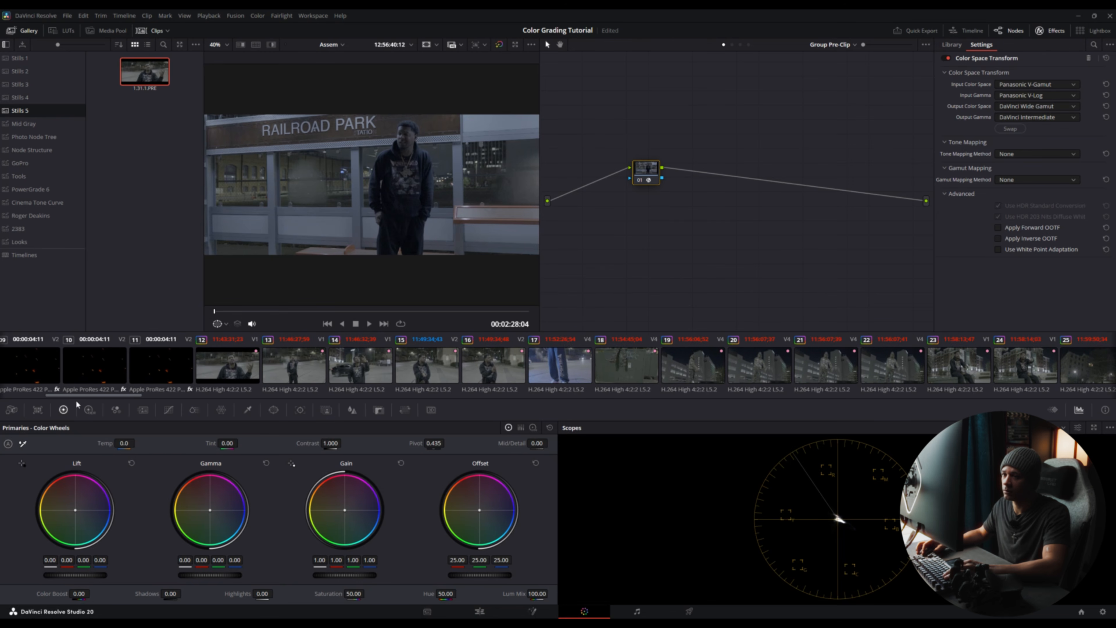
pyautogui.click(160, 362)
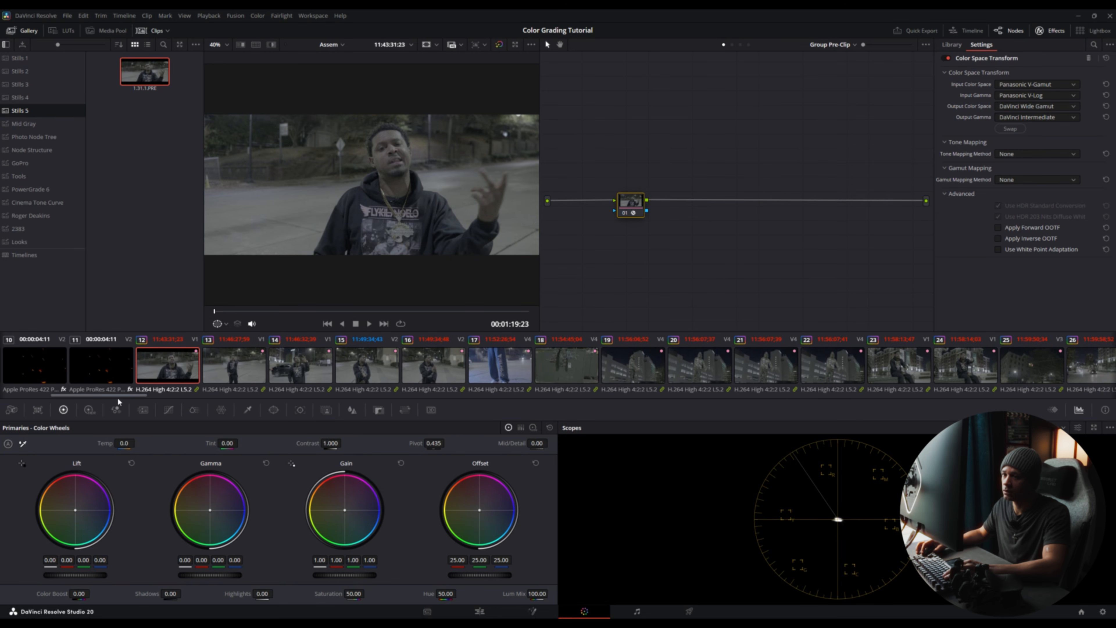
pyautogui.moveTo(117, 398); pyautogui.dragTo(120, 397)
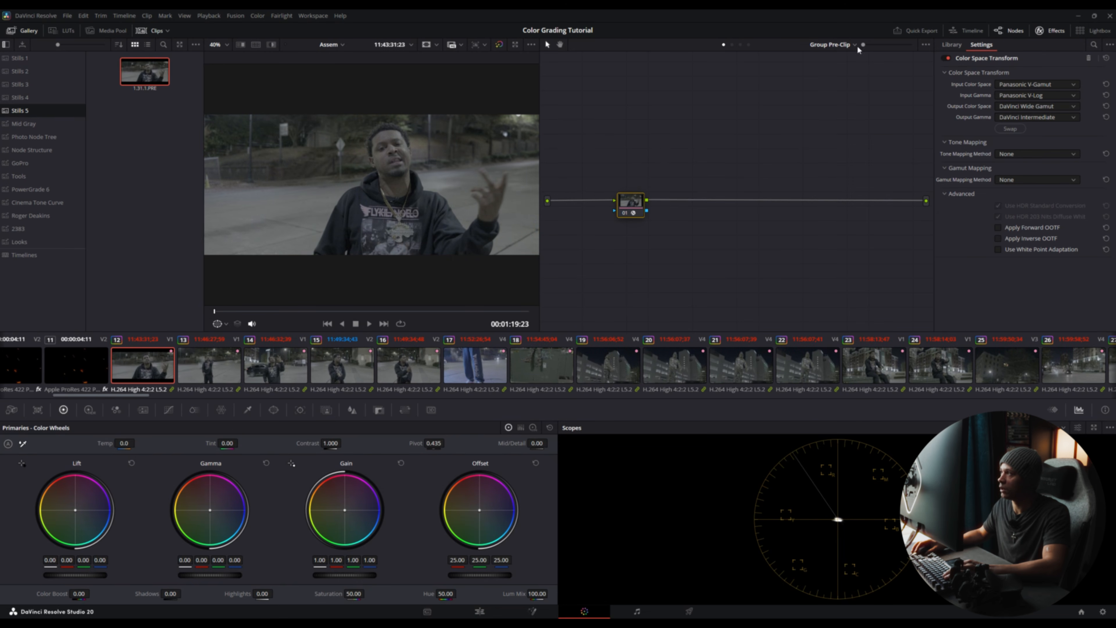
pyautogui.click(740, 45)
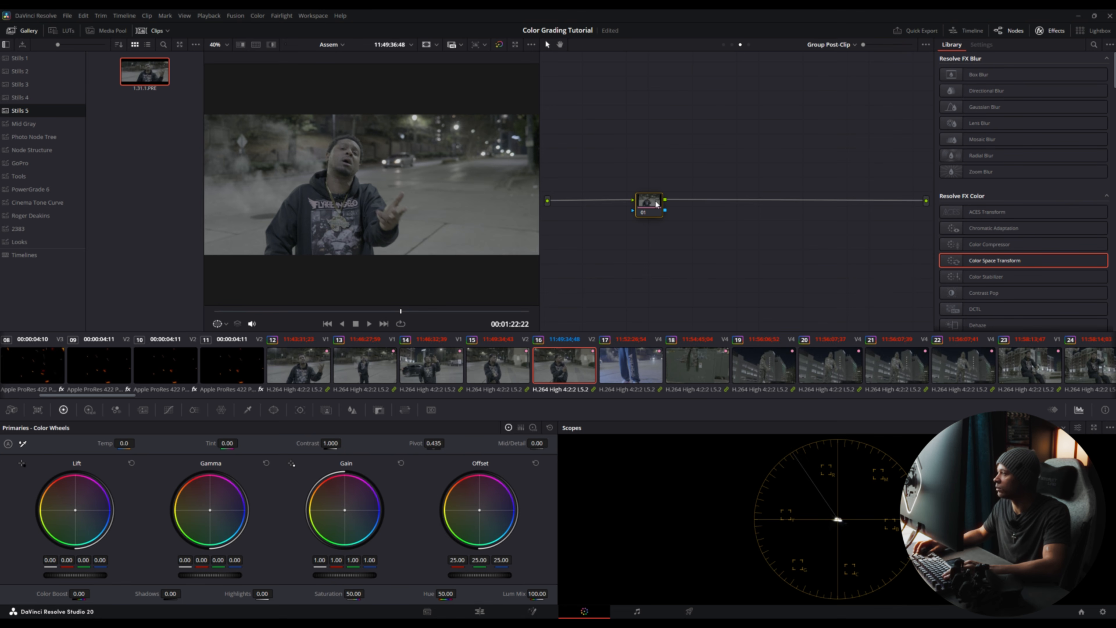
pyautogui.moveTo(995, 260); pyautogui.dragTo(648, 202)
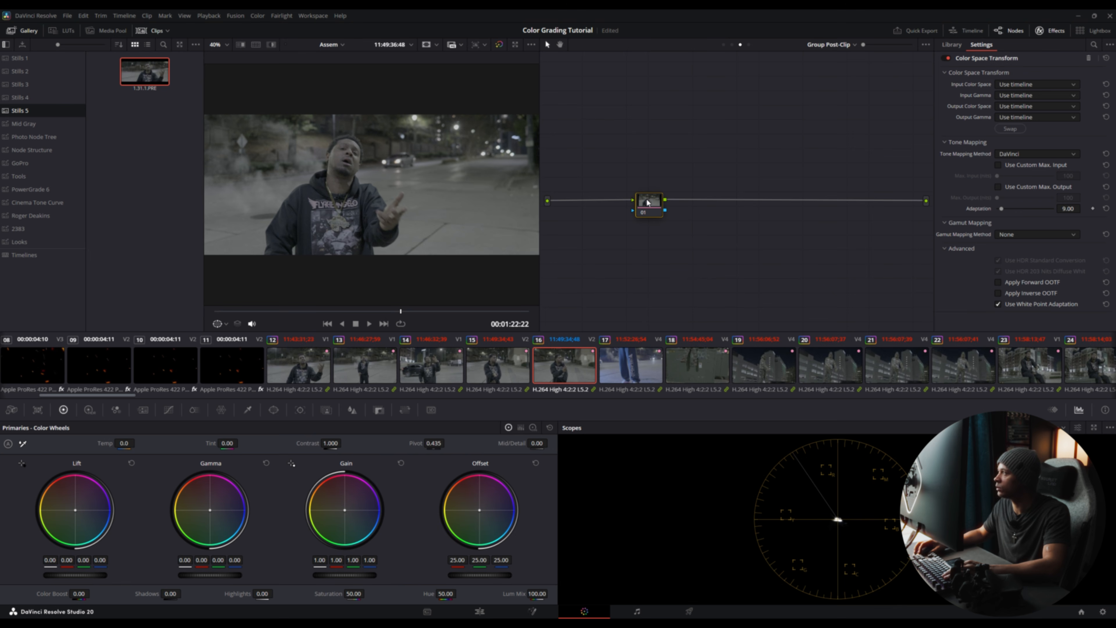
# Step: Set the post-clip transform's input color space to DaVinci Wide Gamut and its input gamma to DaVinci Intermediate
pyautogui.click(1040, 85)
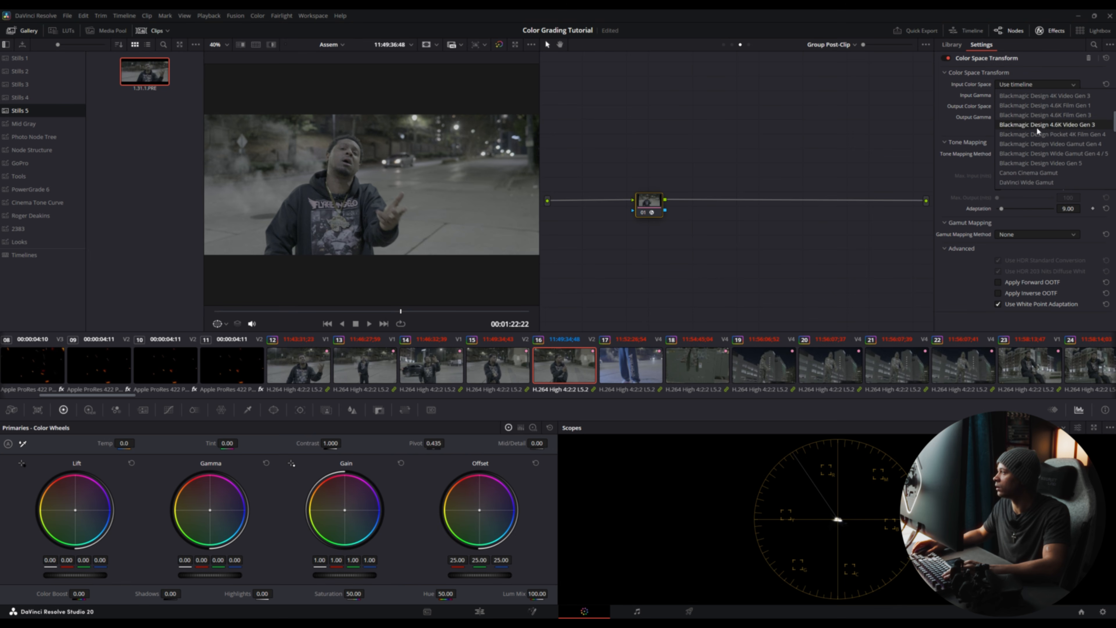
pyautogui.click(1036, 154)
pyautogui.click(1037, 95)
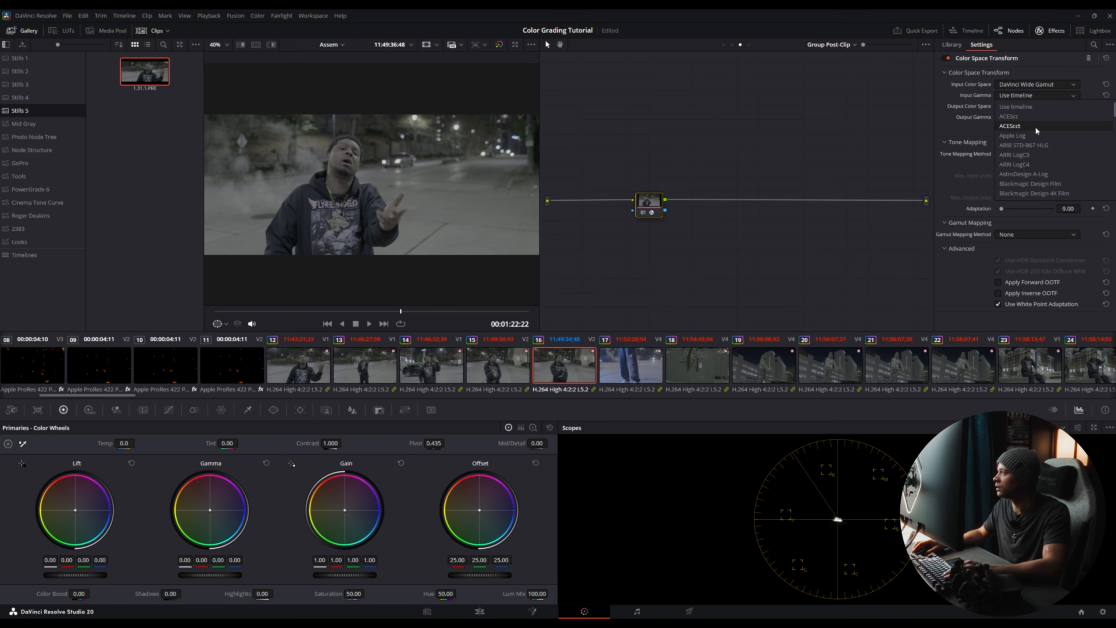
pyautogui.scroll(-5, 1036, 132)
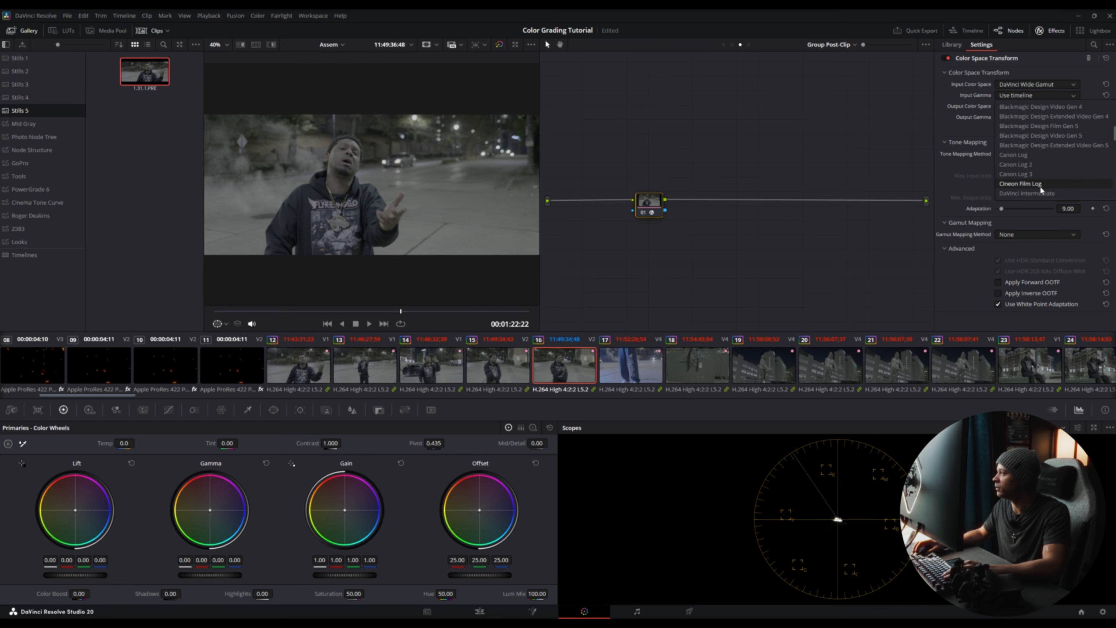
pyautogui.click(1040, 194)
# Step: Set the post-clip transform's output to Rec.709 with Cineon Film Log gamma, and its gamut mapping method to Saturation Compression
pyautogui.click(1036, 106)
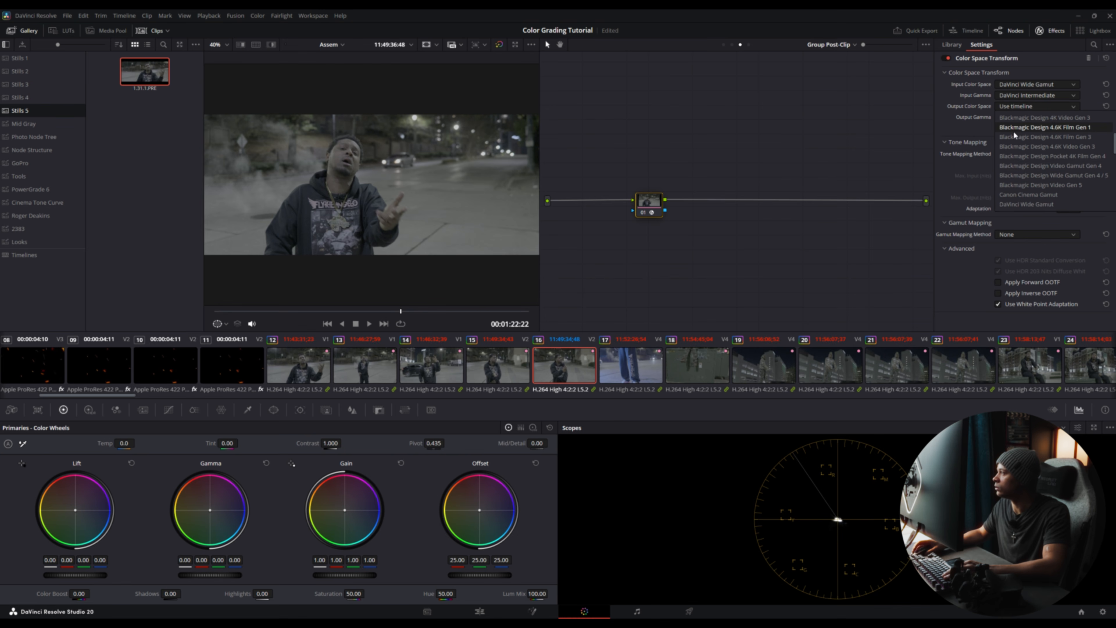
pyautogui.scroll(-3, 1021, 140)
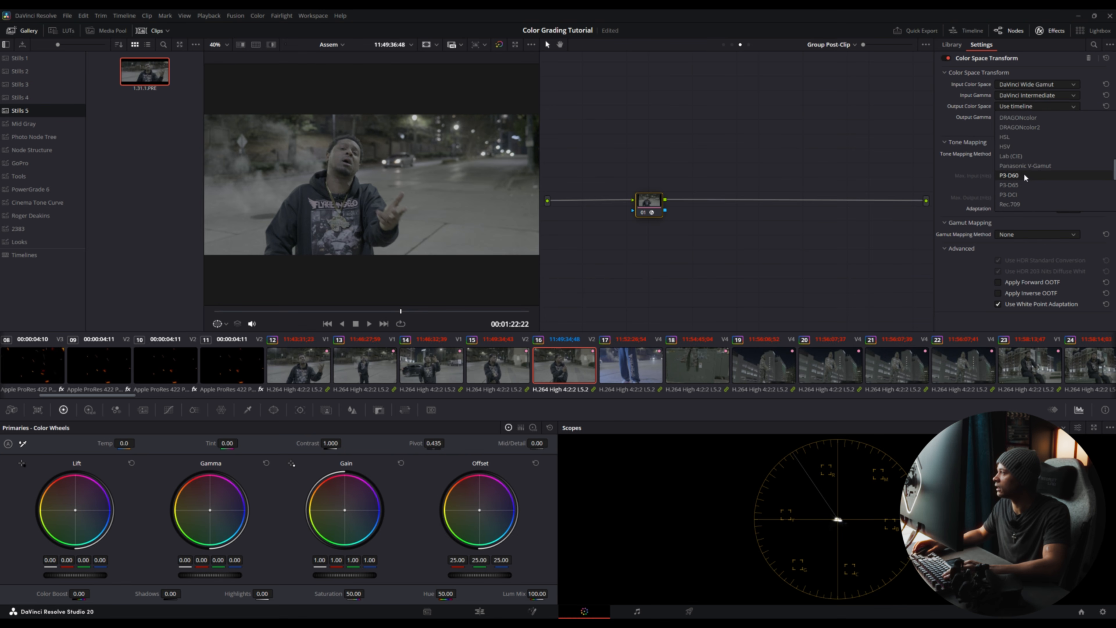
pyautogui.click(1029, 204)
pyautogui.click(1023, 118)
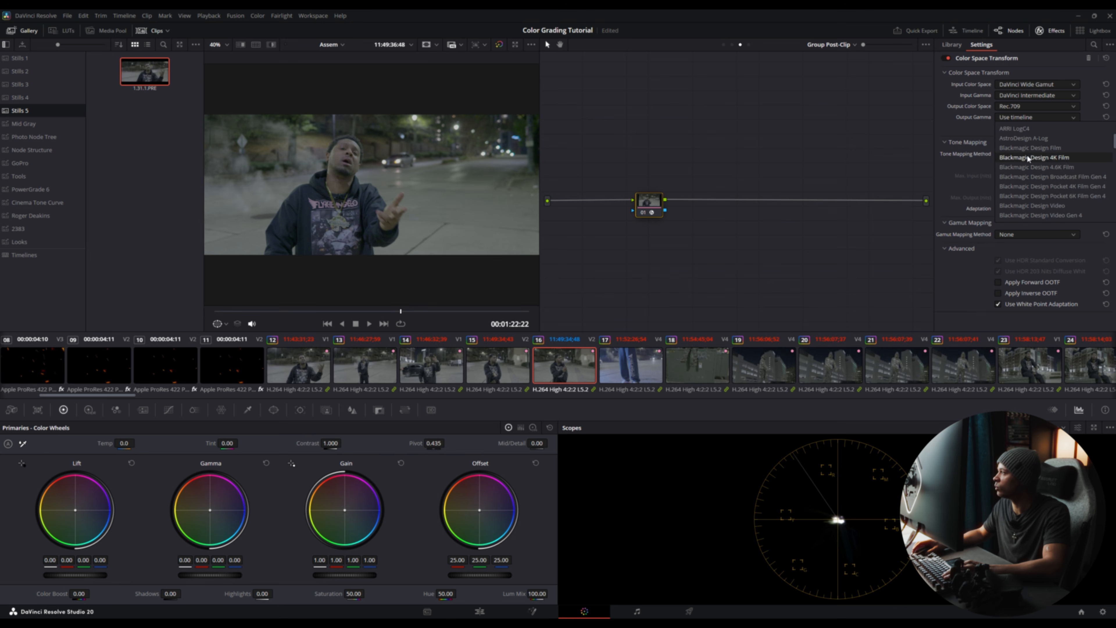
pyautogui.scroll(-3, 1027, 156)
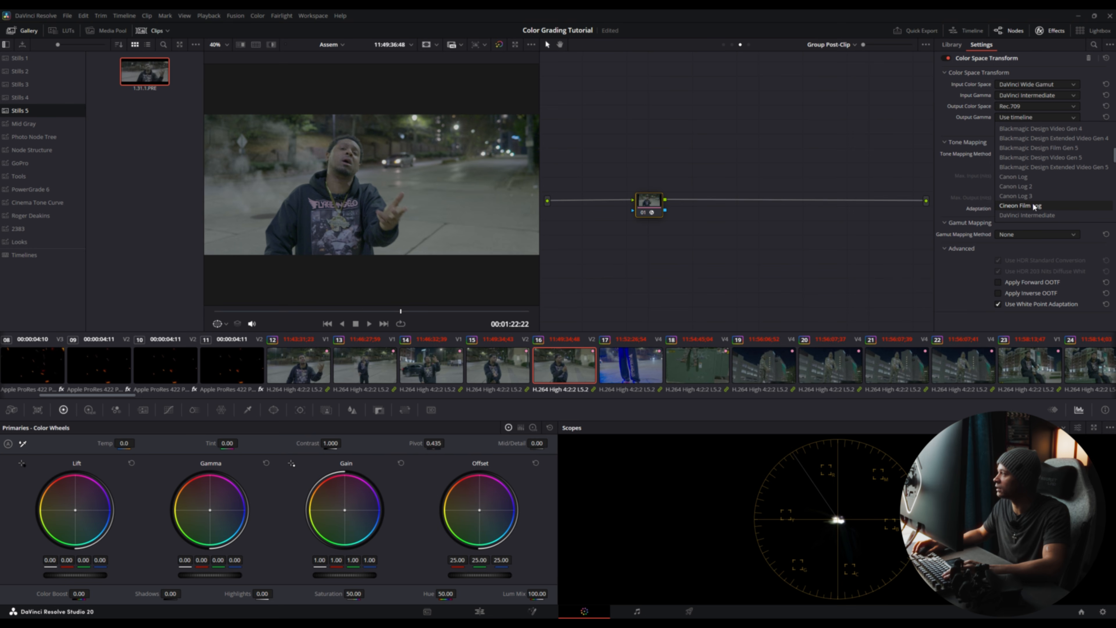
pyautogui.click(1020, 204)
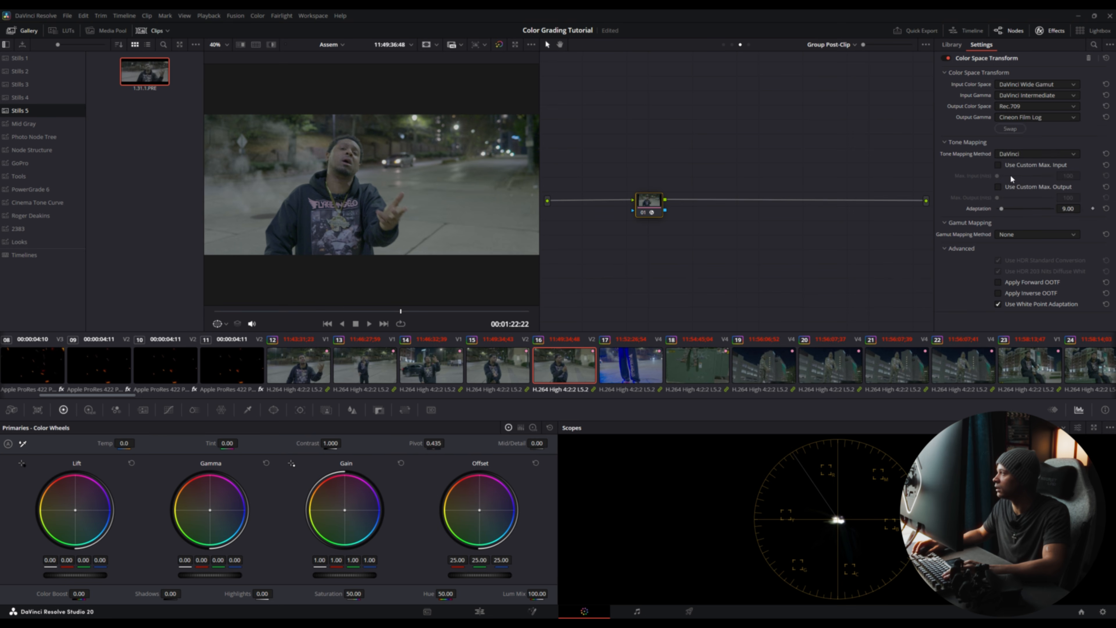
pyautogui.click(1014, 233)
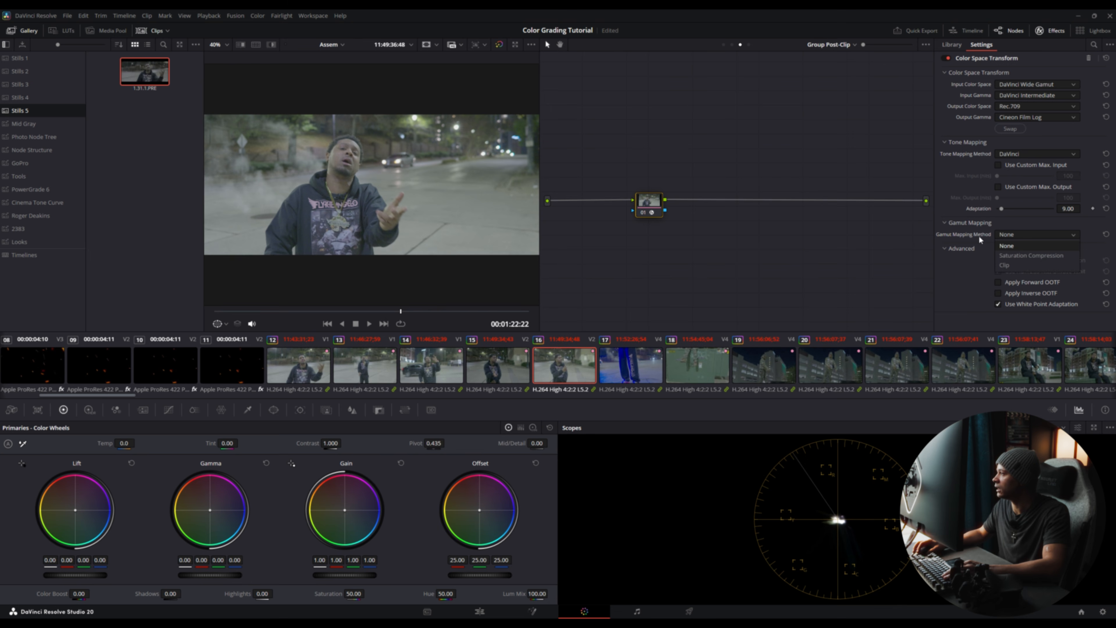
pyautogui.click(1019, 254)
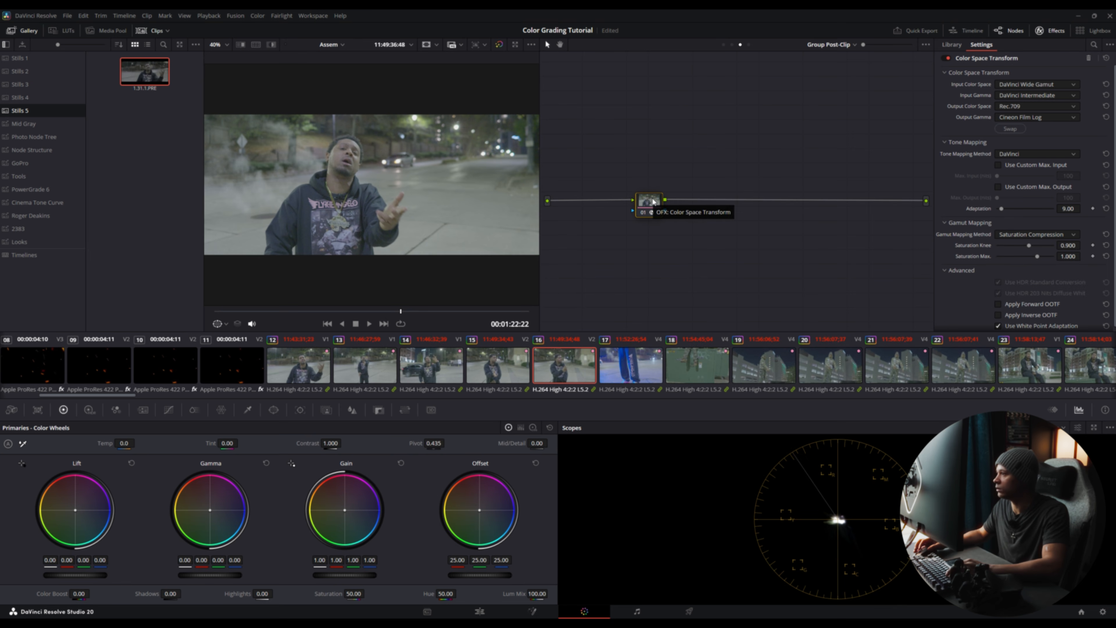
# Step: Add a second serial node carrying the Film Looks LUT Rec709 Kodak 2383 D55, followed by an empty third node
pyautogui.hotkey('alt', 's')
pyautogui.rightClick(699, 206)
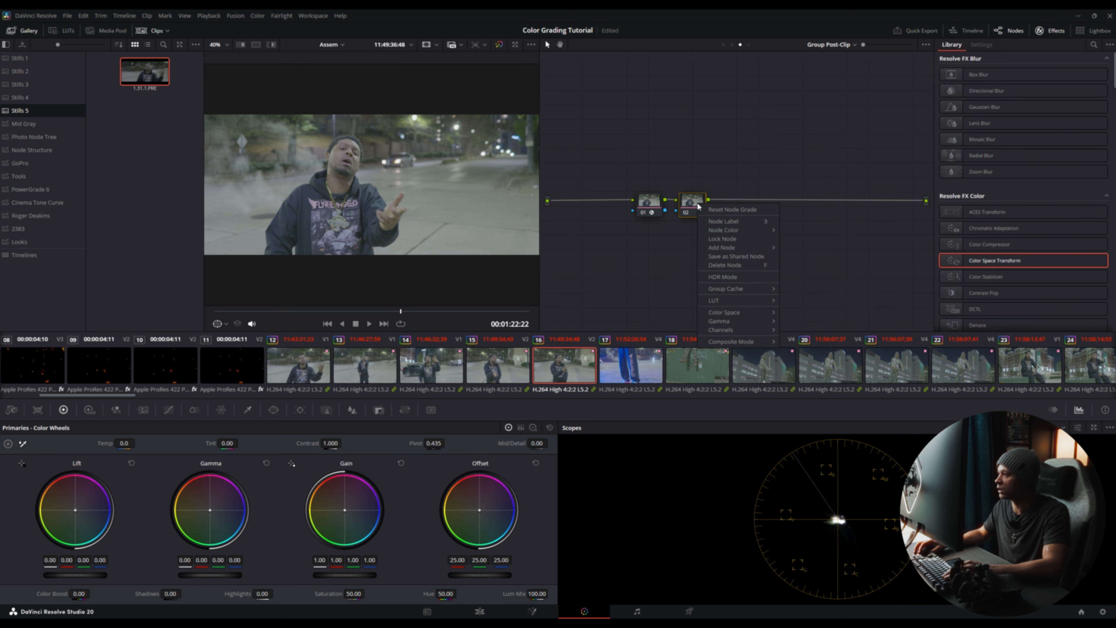
pyautogui.moveTo(728, 302)
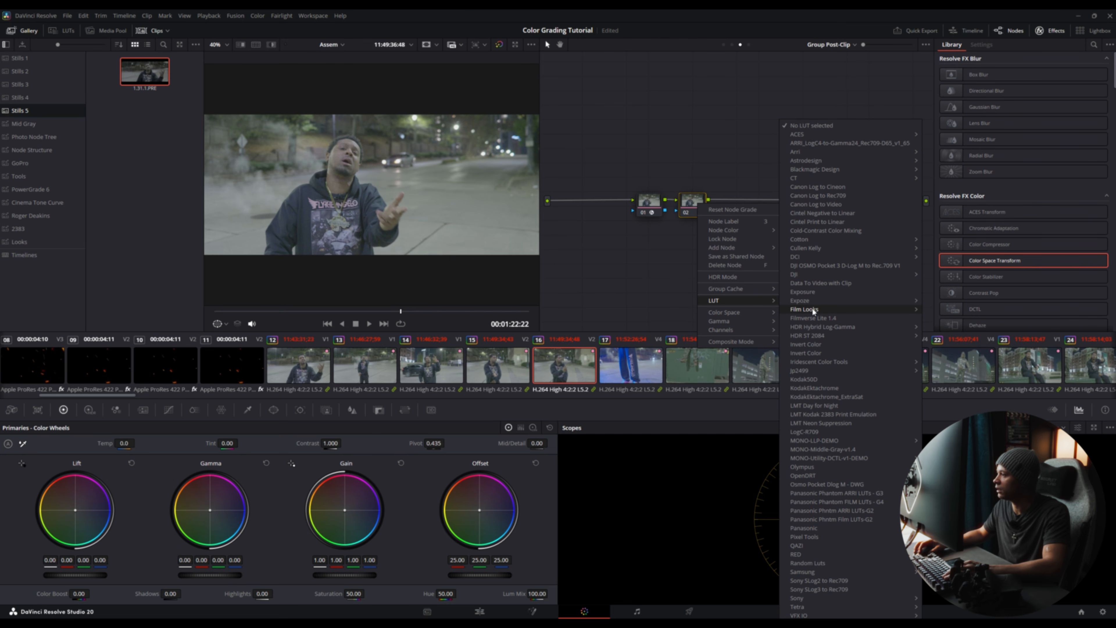
pyautogui.moveTo(813, 309)
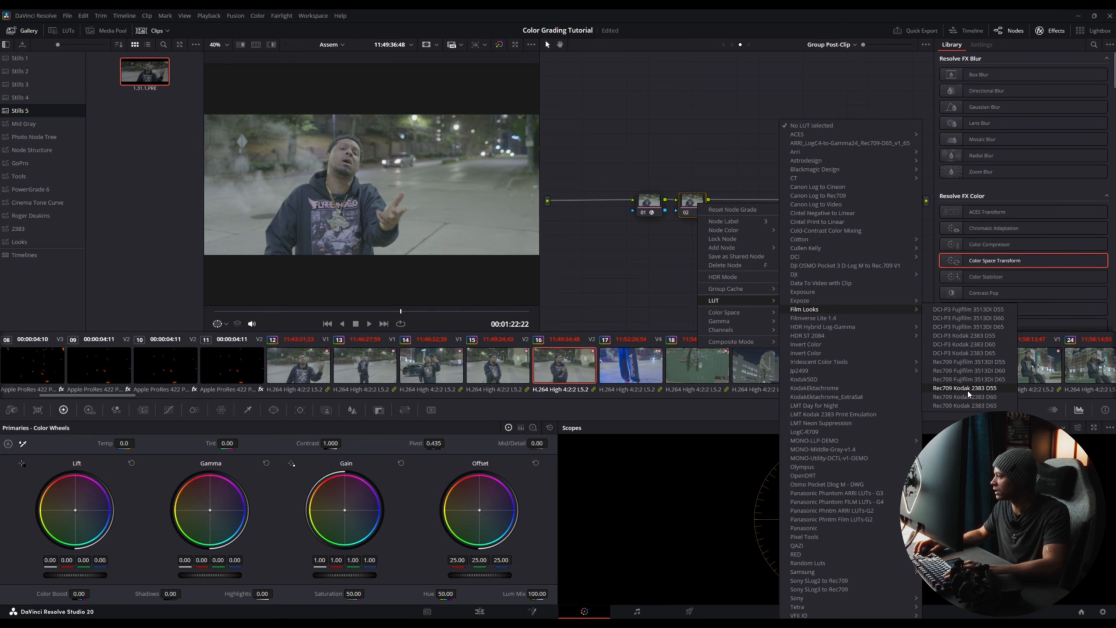
pyautogui.click(991, 389)
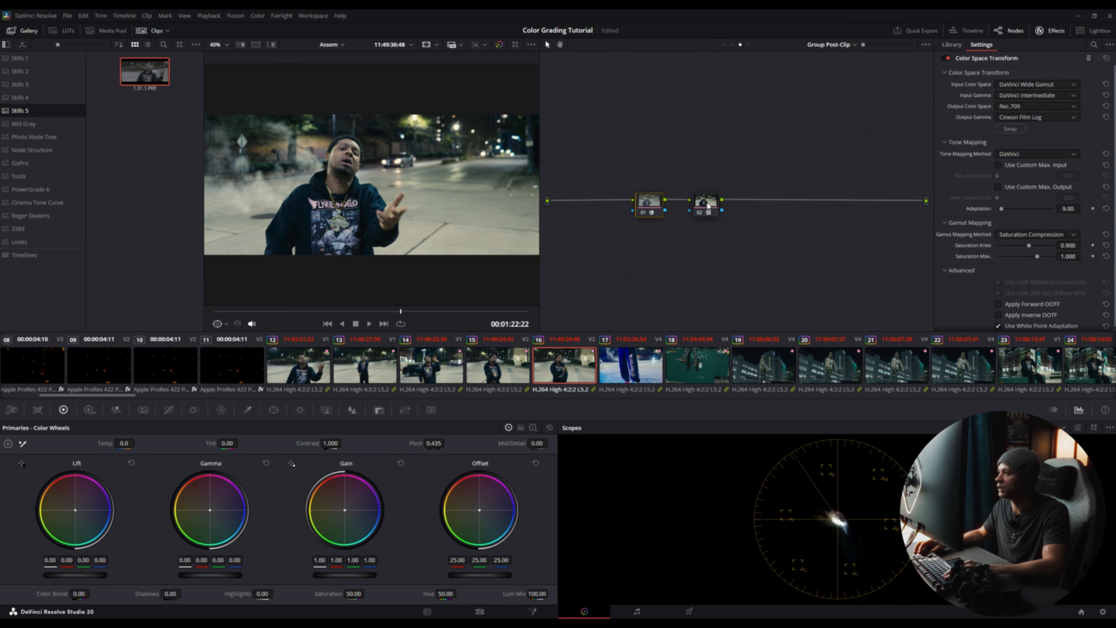
pyautogui.hotkey('alt', 's')
pyautogui.moveTo(757, 209); pyautogui.dragTo(769, 207)
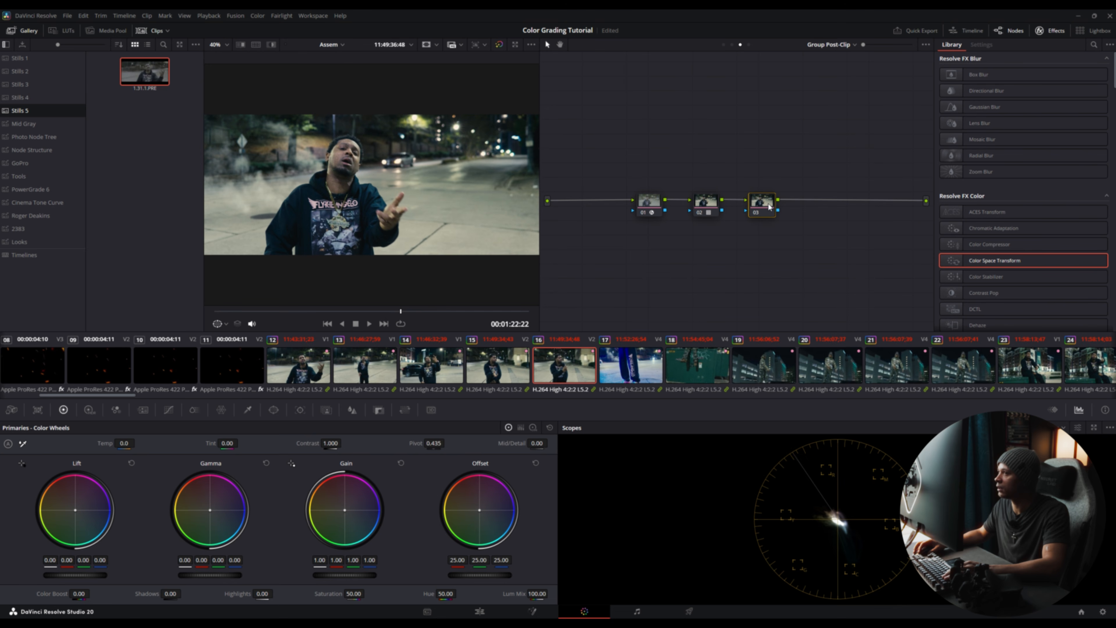
# Step: Label the first node in the Group Post-Clip graph "CST"
pyautogui.click(648, 201)
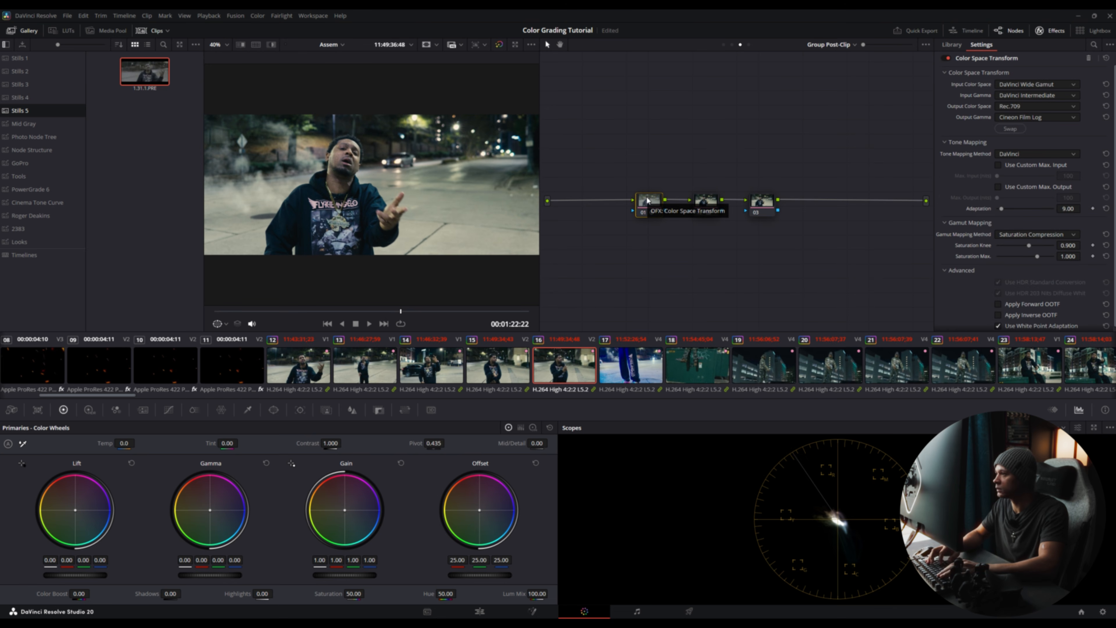
pyautogui.press('F2')
pyautogui.write('CsT')
pyautogui.press('Return')
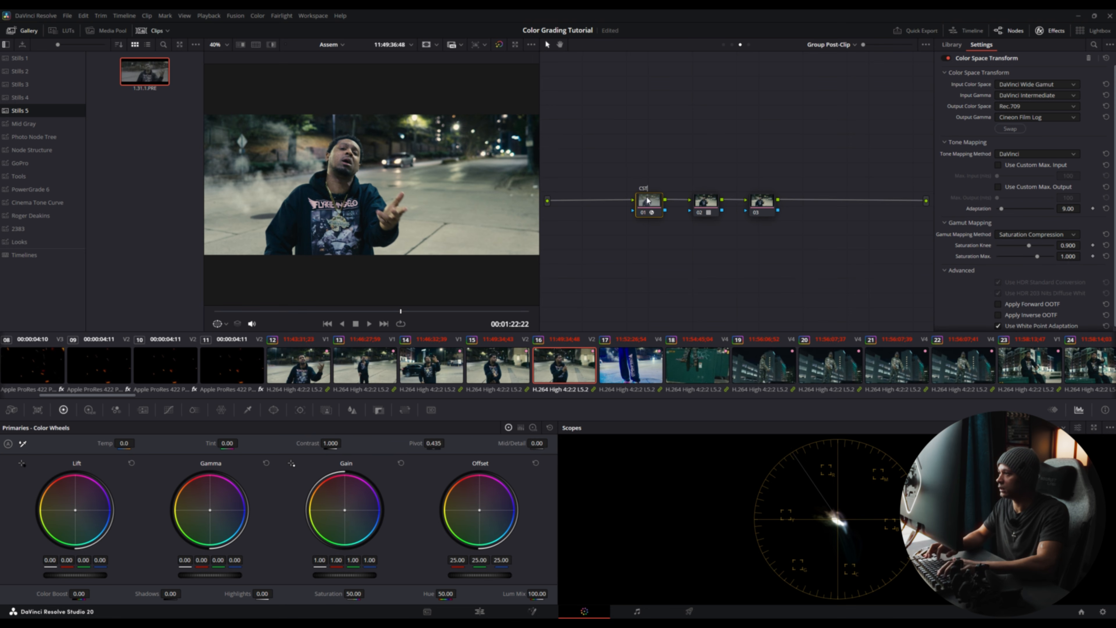
# Step: Label the second node in the Group Post-Clip graph "2383" and the third node "Flare"
pyautogui.click(702, 202)
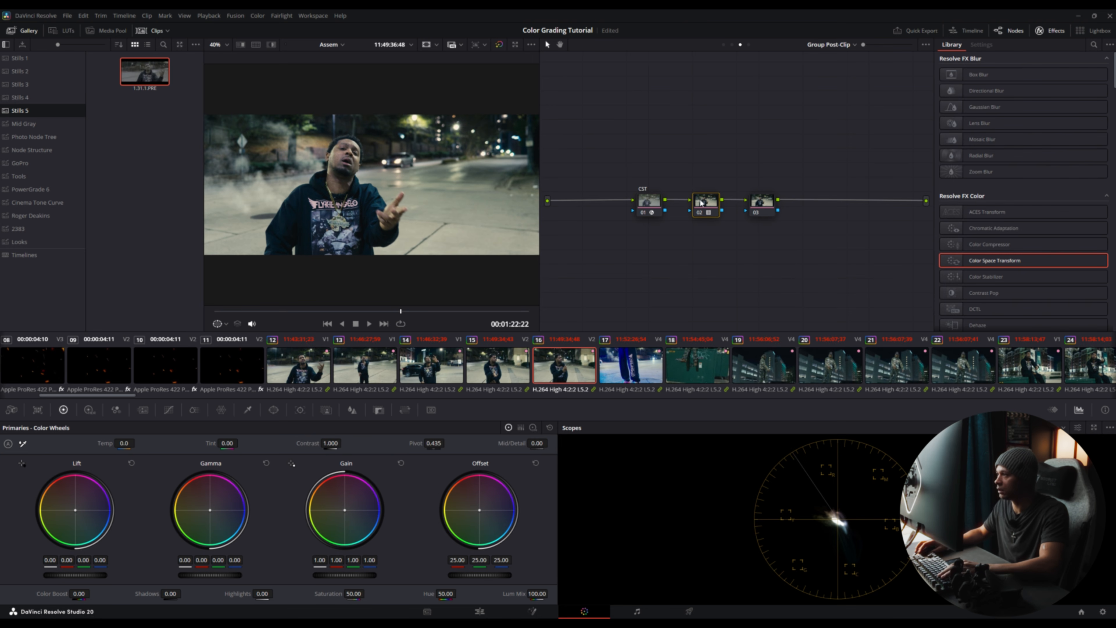
pyautogui.write('2383')
pyautogui.click(762, 201)
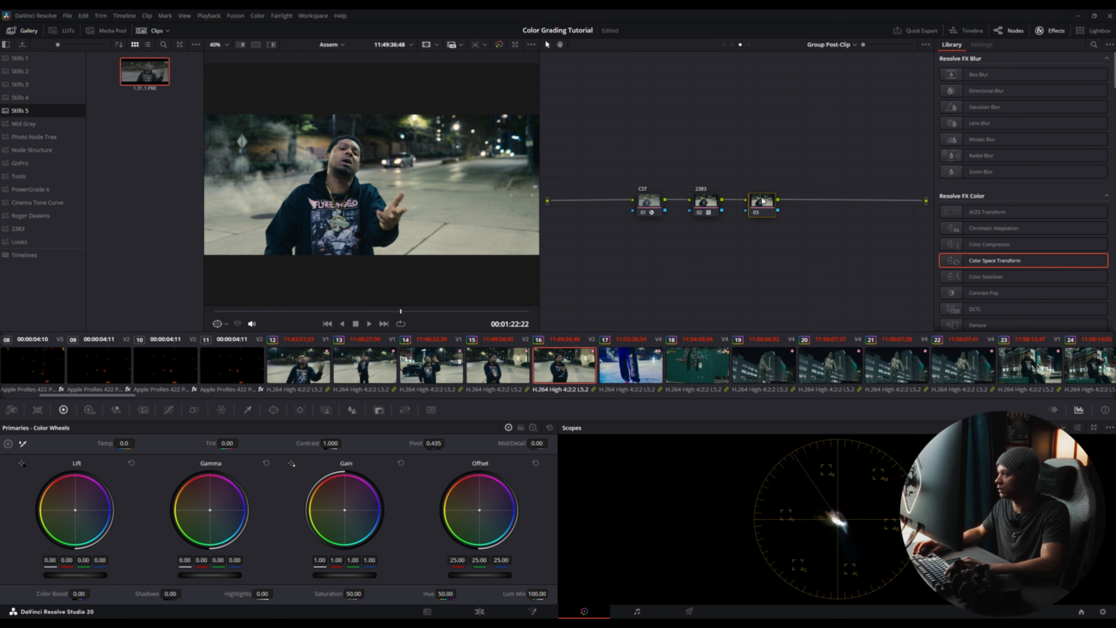
pyautogui.write('Flare')
pyautogui.press('Return')
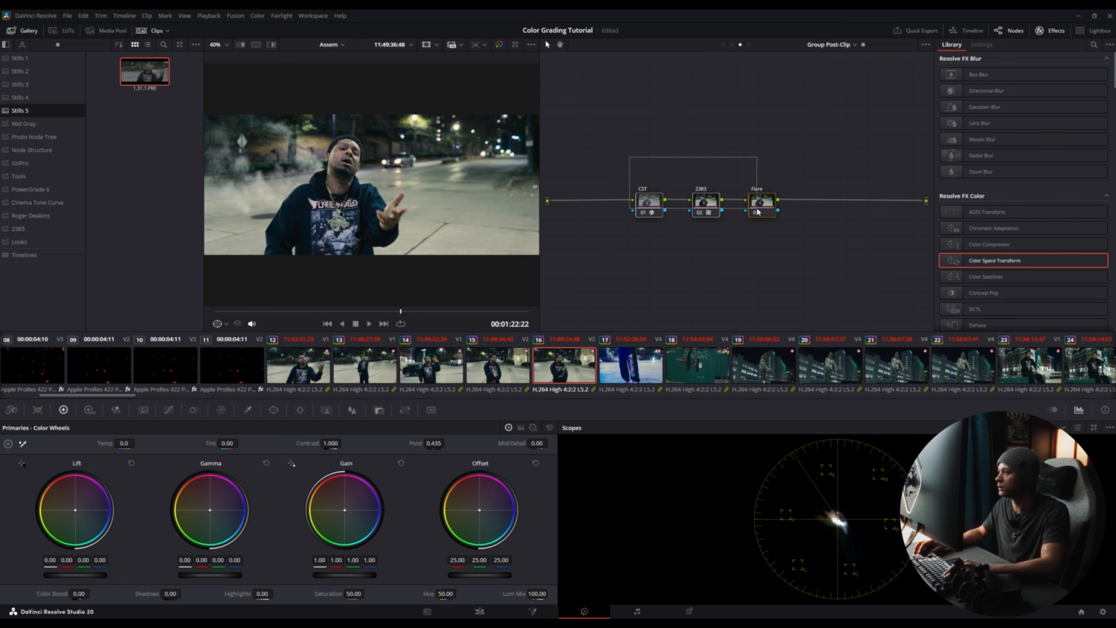
# Step: Shift the three post-clip nodes toward the output and add a new node ahead of CST carrying the DCTL effect
pyautogui.moveTo(764, 206); pyautogui.dragTo(830, 204)
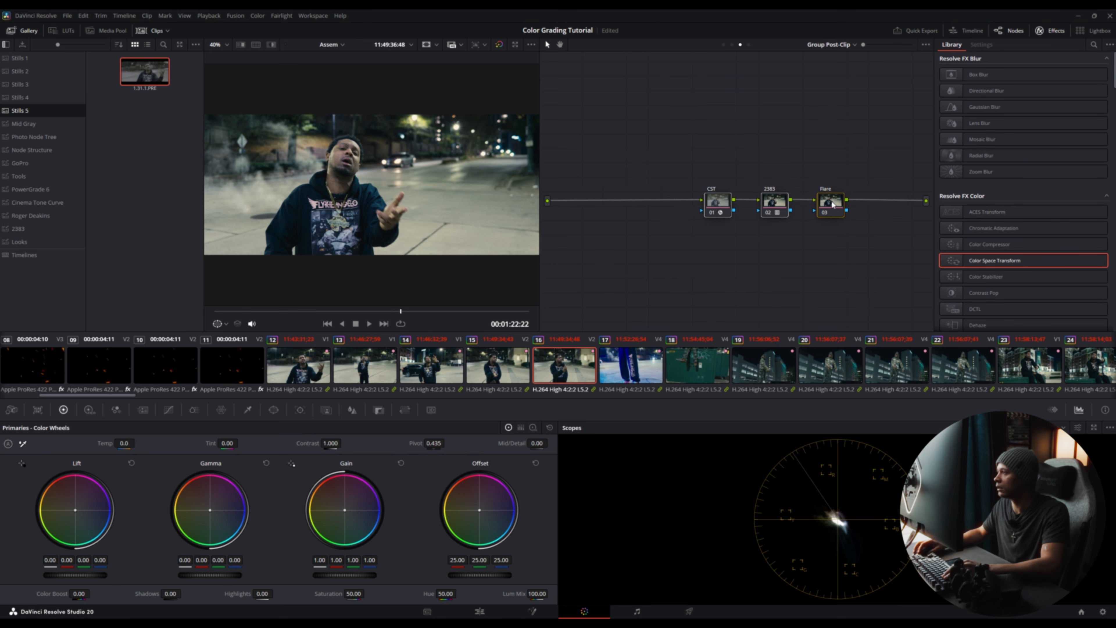
pyautogui.click(719, 203)
pyautogui.hotkey('shift', 's')
pyautogui.moveTo(718, 231); pyautogui.dragTo(614, 201)
pyautogui.moveTo(975, 308); pyautogui.dragTo(614, 203)
# Step: Load CKC Exposure Chart v1.3 in the new node's DCTL effect and set its tone curve to DaVinci Intermediate
pyautogui.click(1019, 71)
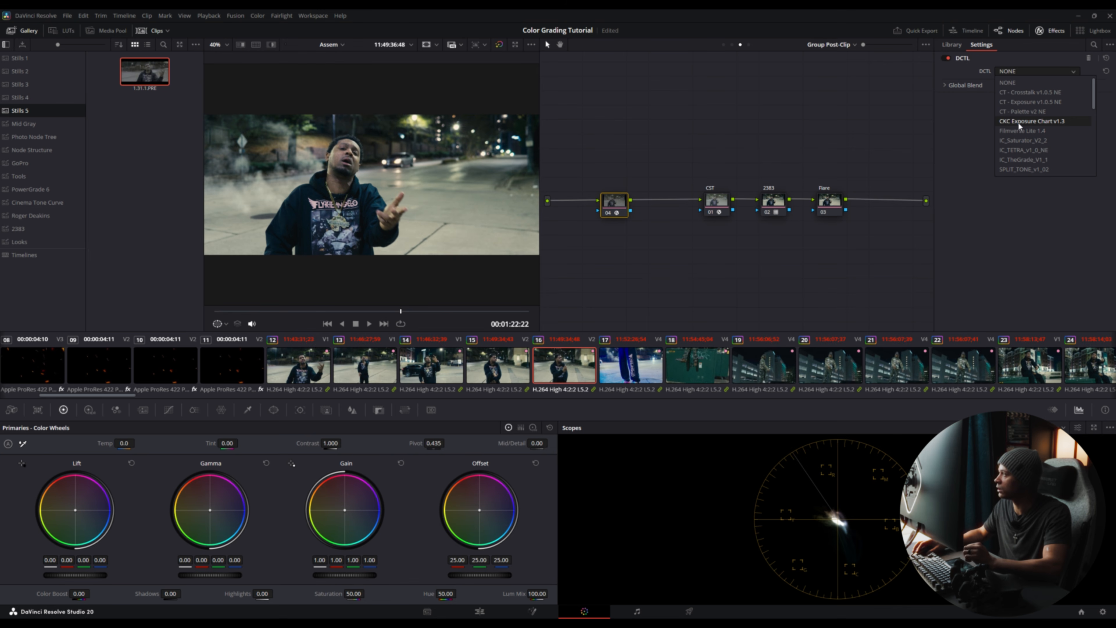
pyautogui.click(1036, 124)
pyautogui.click(1057, 126)
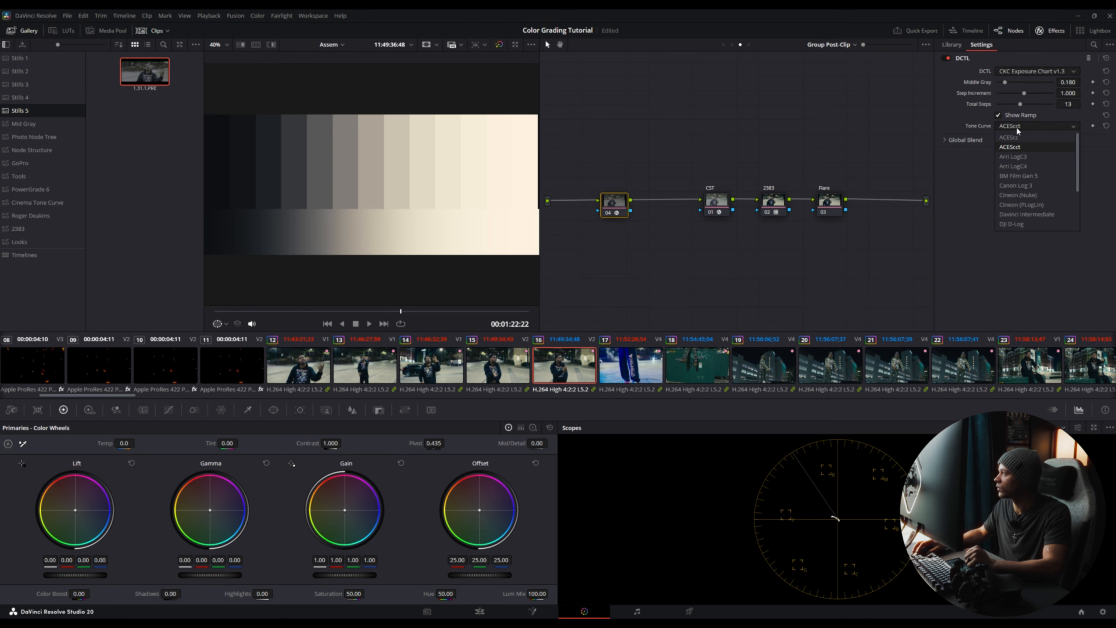
pyautogui.click(1033, 215)
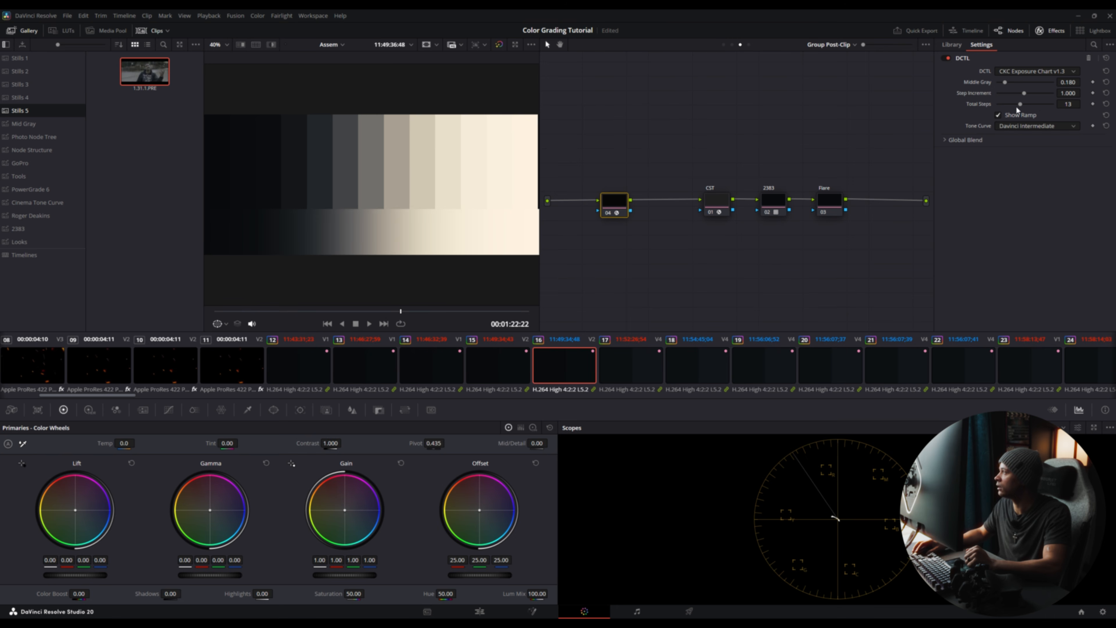
# Step: Reduce the exposure chart to 1 total step without the ramp, and switch the scopes to a waveform display
pyautogui.moveTo(1020, 105); pyautogui.dragTo(995, 104)
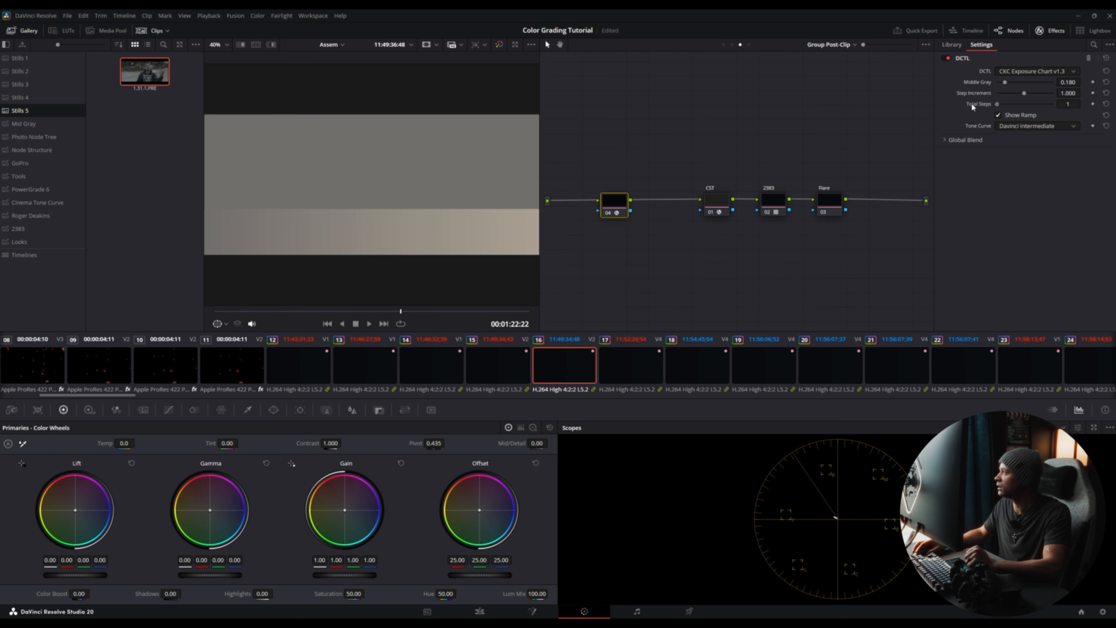
pyautogui.click(998, 115)
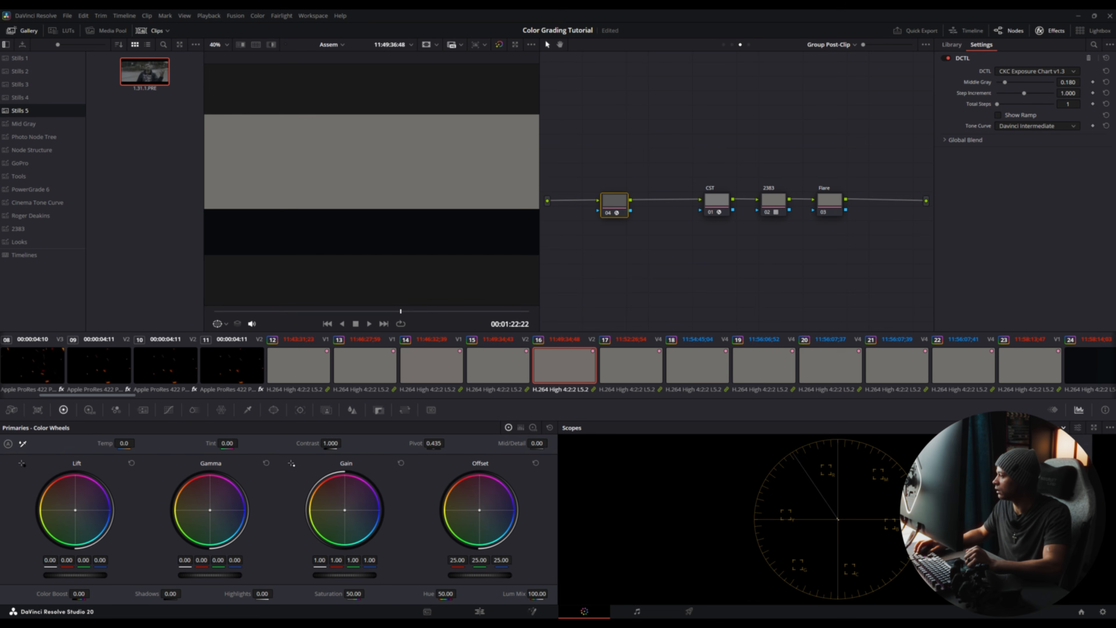
pyautogui.click(1055, 455)
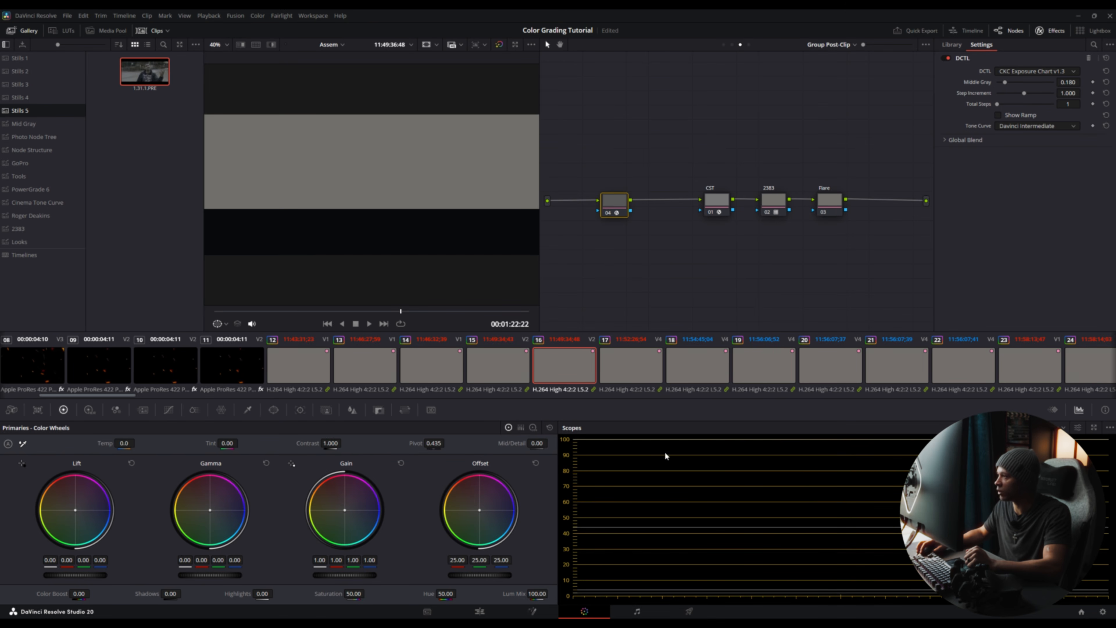
# Step: Bypass the 2383 node and set the CST node's output gamma to Gamma 2.4 to check middle gray on the waveform
pyautogui.click(717, 202)
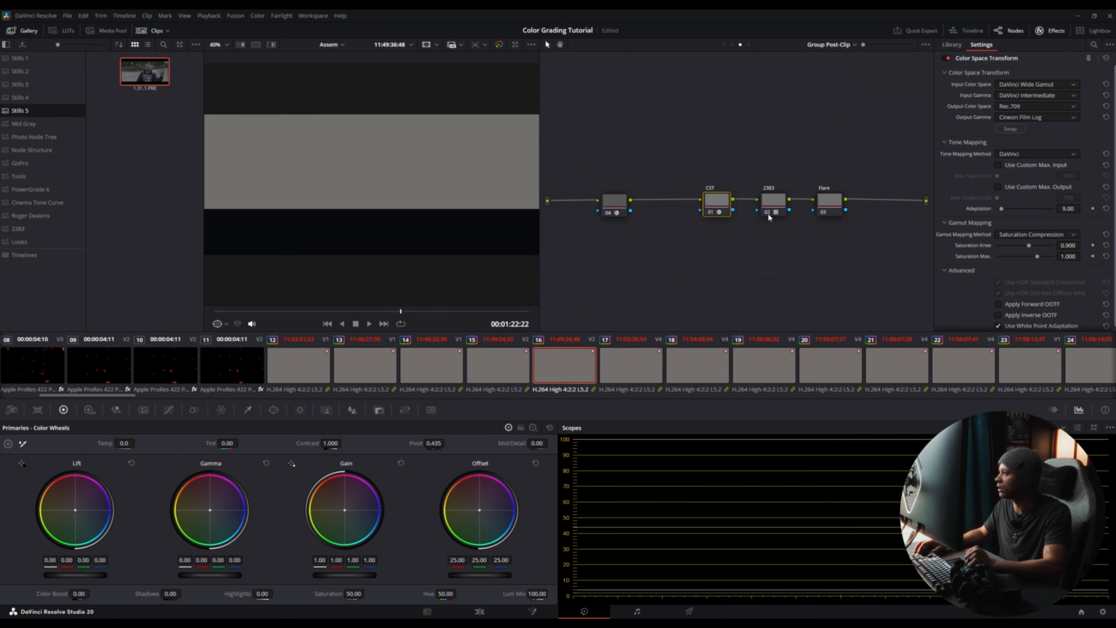
pyautogui.click(768, 213)
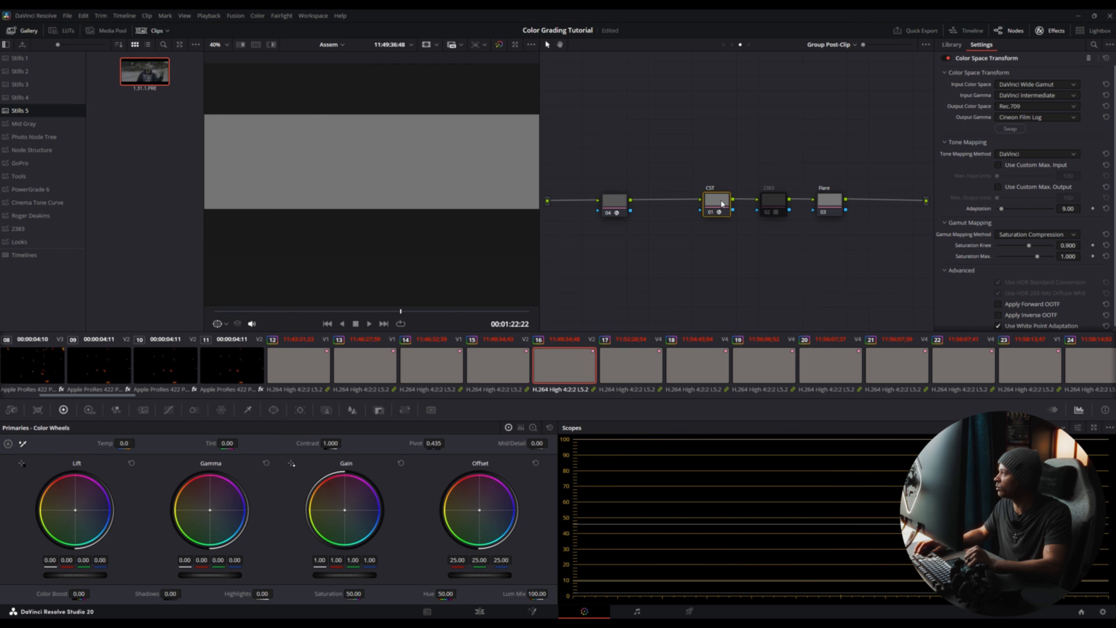
pyautogui.click(1018, 117)
pyautogui.scroll(-2, 1024, 160)
pyautogui.click(1035, 141)
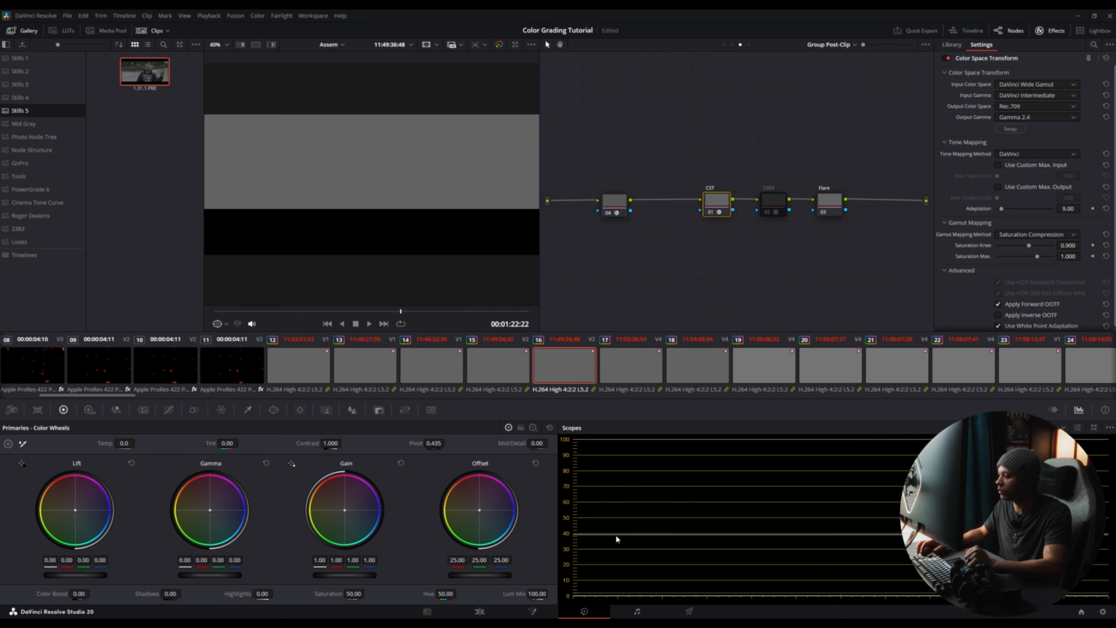
pyautogui.click(626, 200)
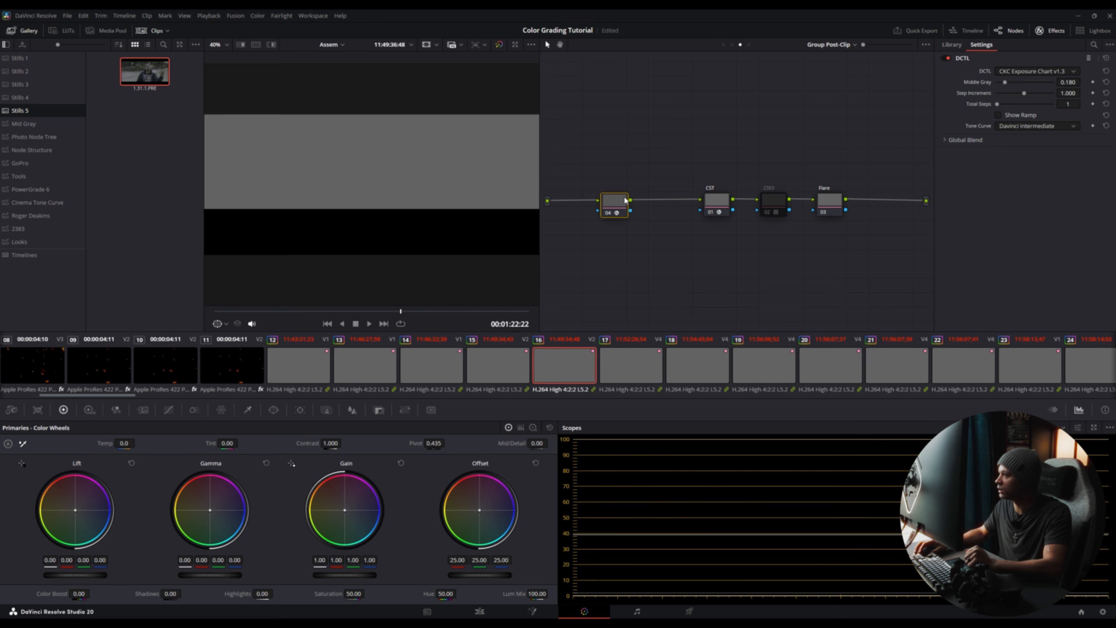
# Step: Return the CST node's output gamma to Cineon Film Log and re-enable the 2383 node
pyautogui.click(715, 204)
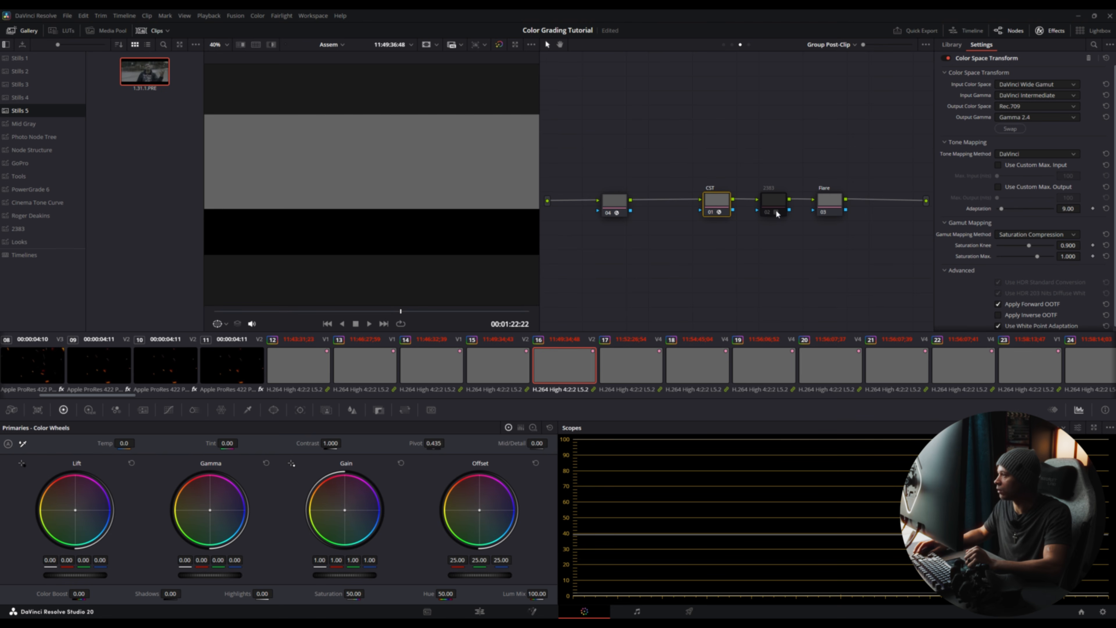
pyautogui.click(1028, 117)
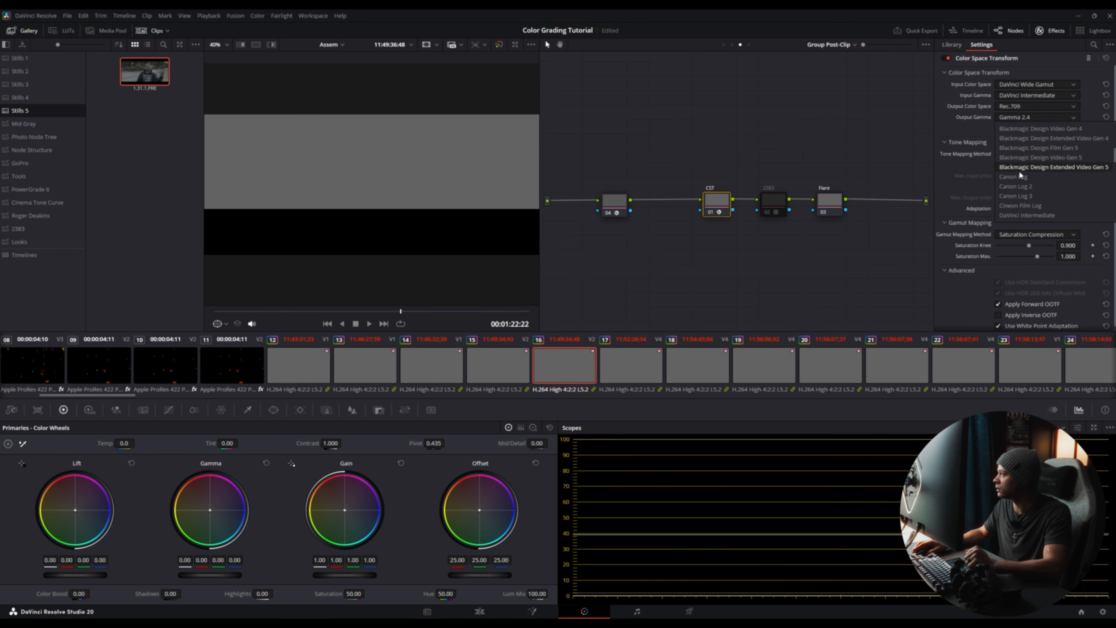
pyautogui.click(1033, 206)
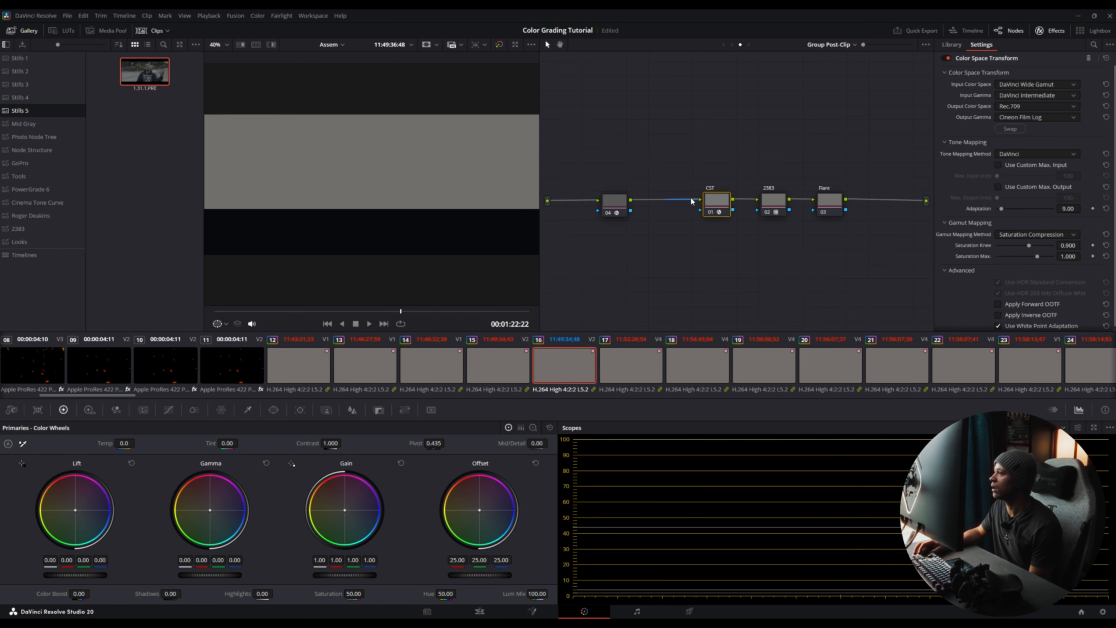
# Step: Reset the exposure chart's total steps to the default 13, show its ramp again, and save the project
pyautogui.click(609, 204)
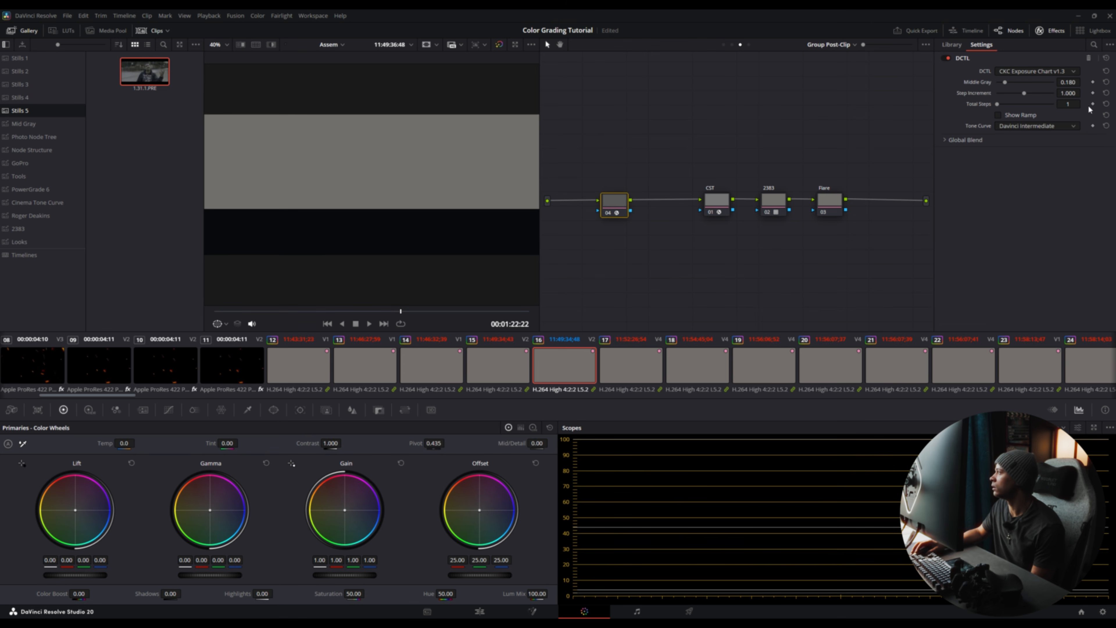
pyautogui.click(1107, 104)
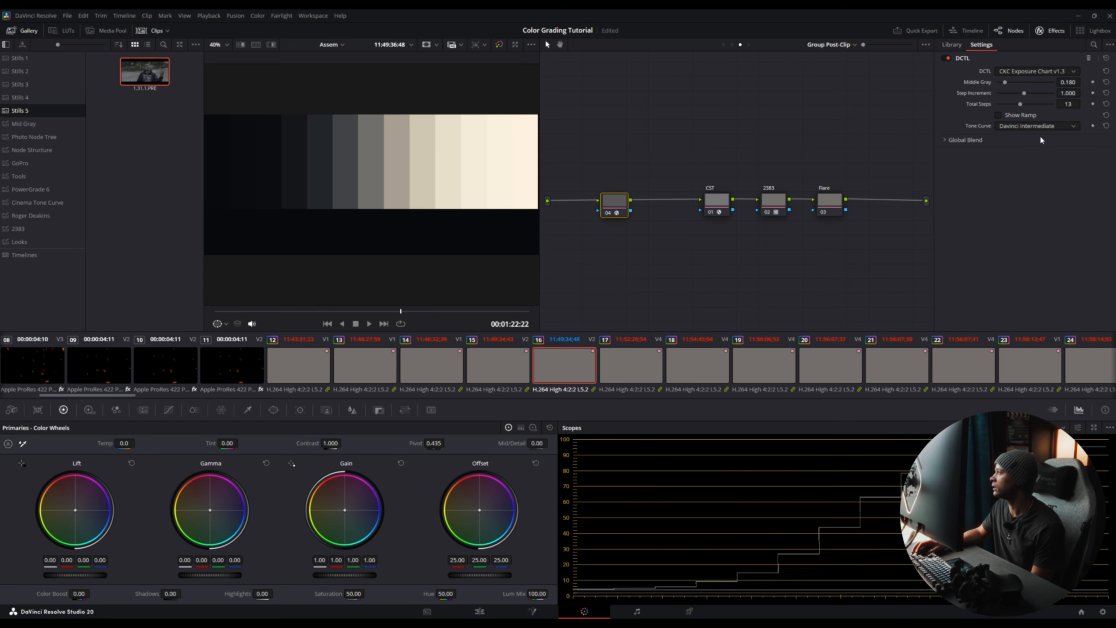
pyautogui.click(999, 115)
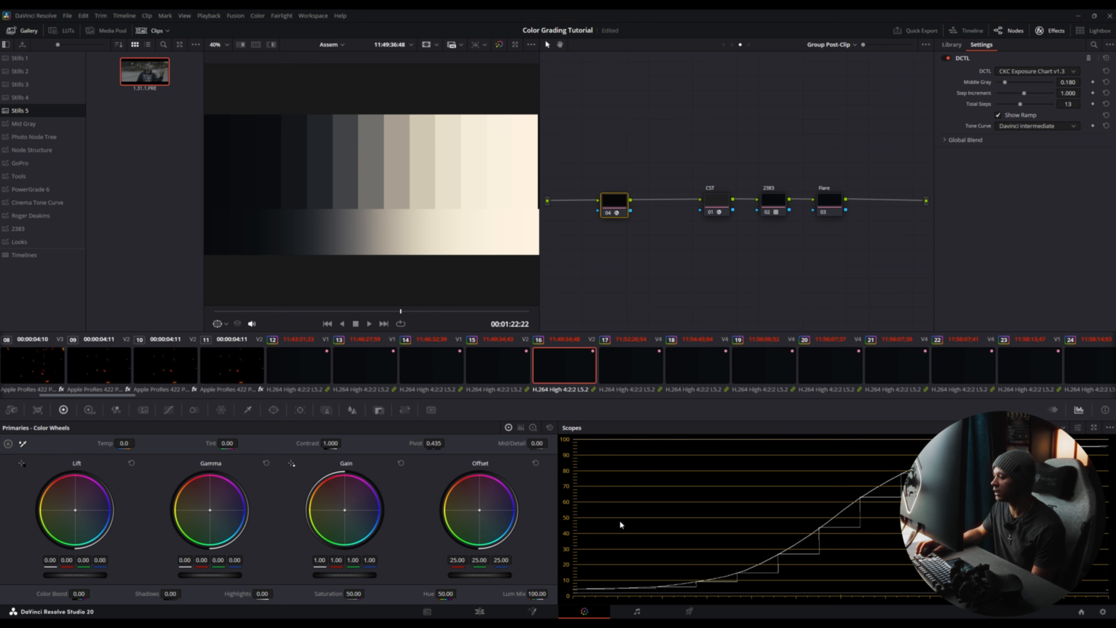
pyautogui.hotkey('ctrl', 's')
# Step: Lower the Flare node's log-wheel Shadow level to -0.03 across all three channels
pyautogui.click(830, 202)
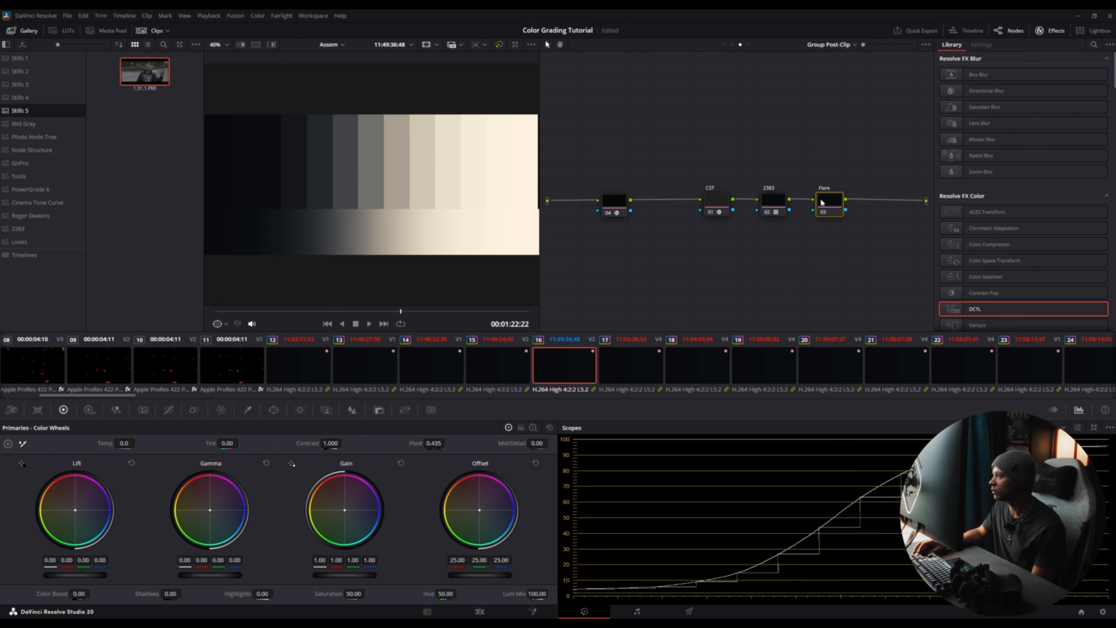
pyautogui.click(534, 427)
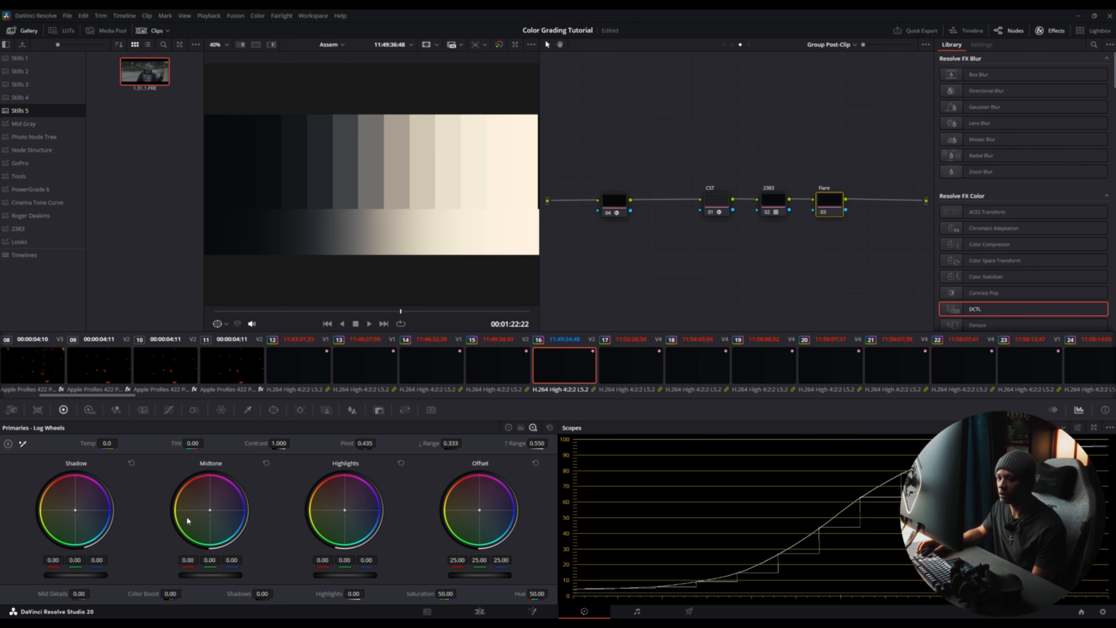
pyautogui.moveTo(92, 574); pyautogui.dragTo(91, 573)
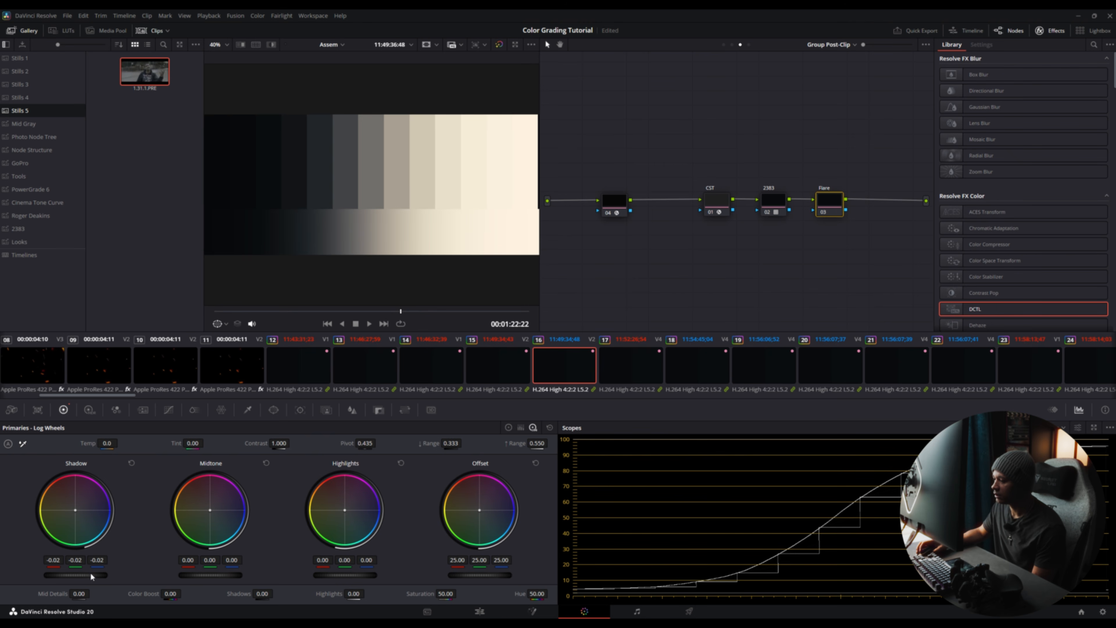
pyautogui.moveTo(90, 574); pyautogui.dragTo(90, 574)
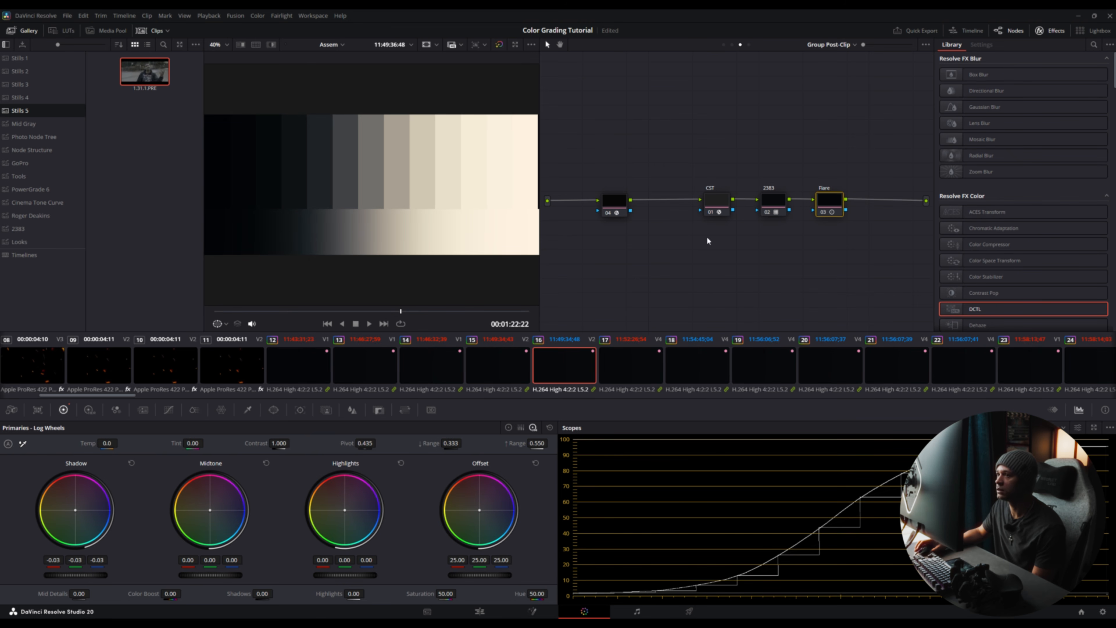
# Step: Move the exposure chart node closer to the source and add a serial node between it and CST
pyautogui.click(615, 207)
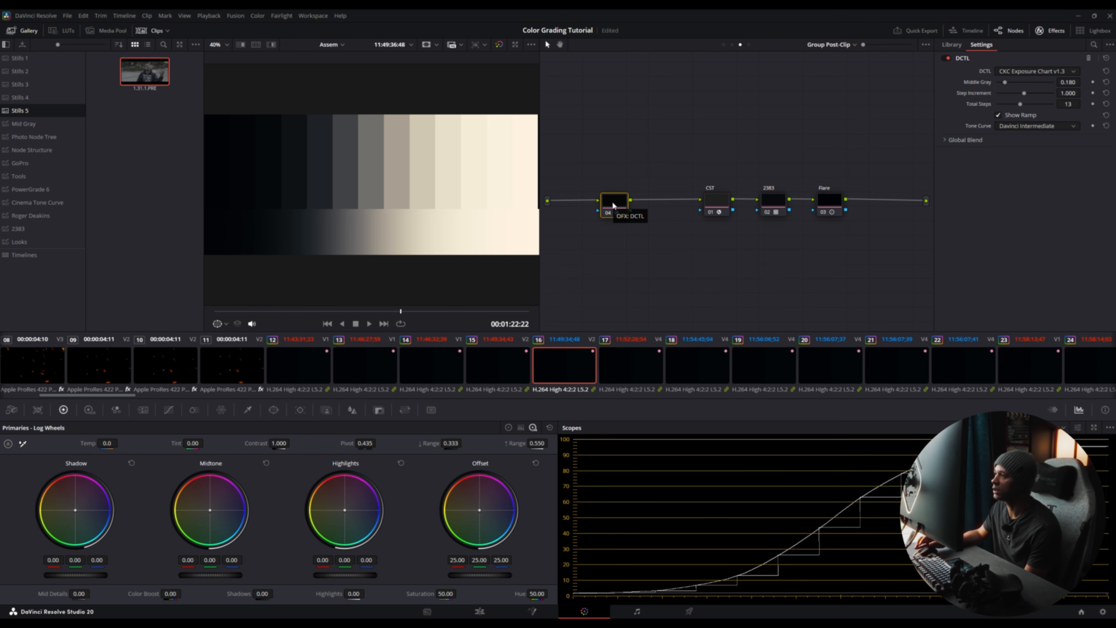
pyautogui.moveTo(614, 204); pyautogui.dragTo(599, 205)
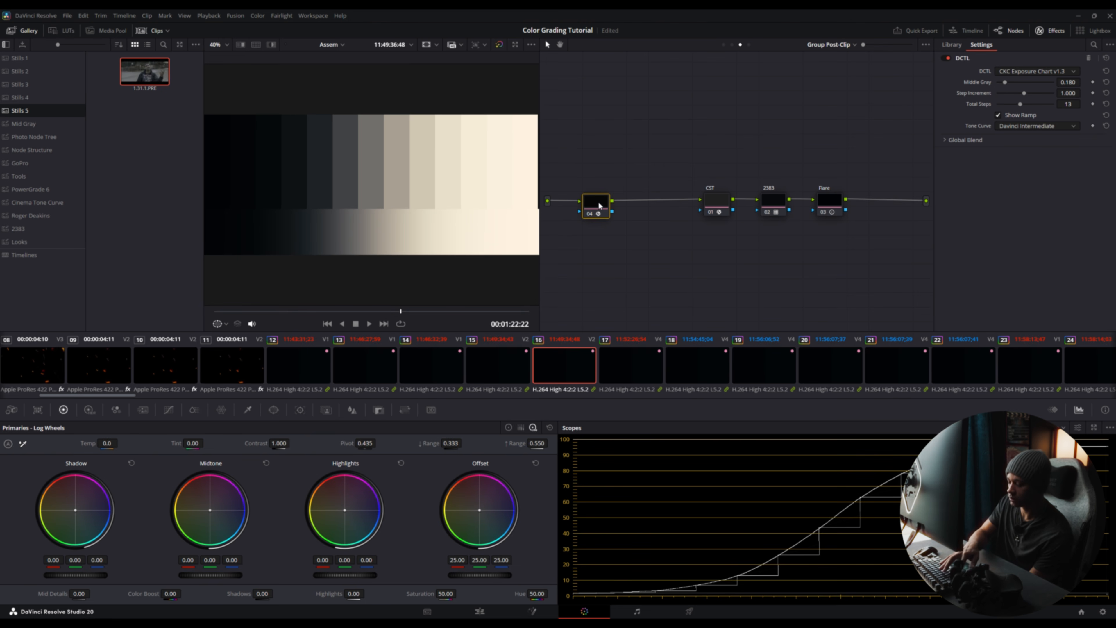
pyautogui.click(598, 205)
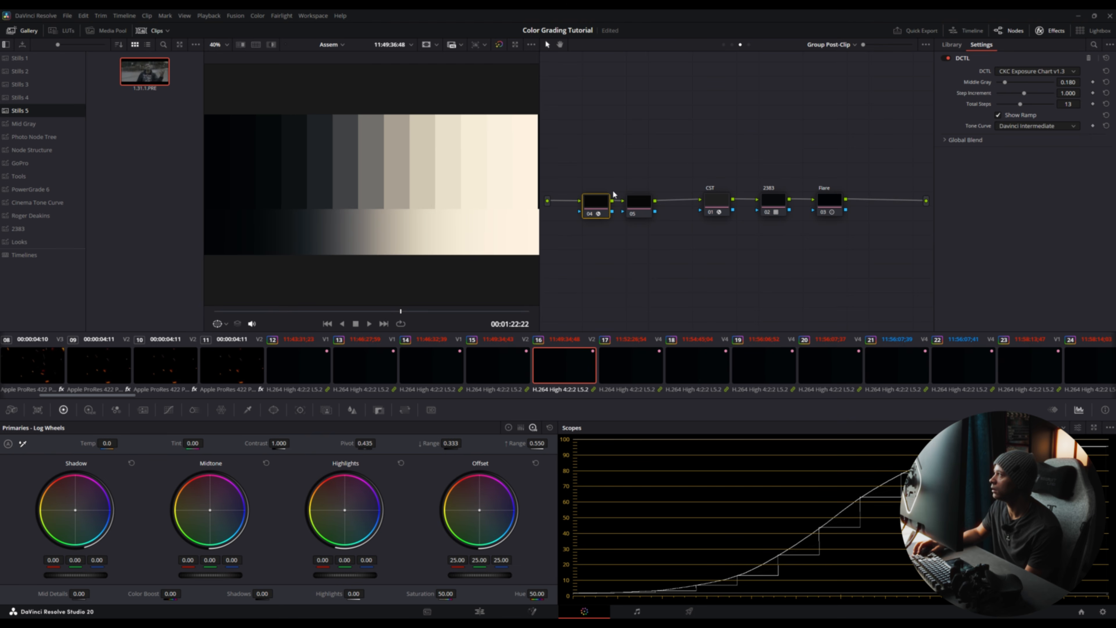
pyautogui.moveTo(639, 203); pyautogui.dragTo(647, 201)
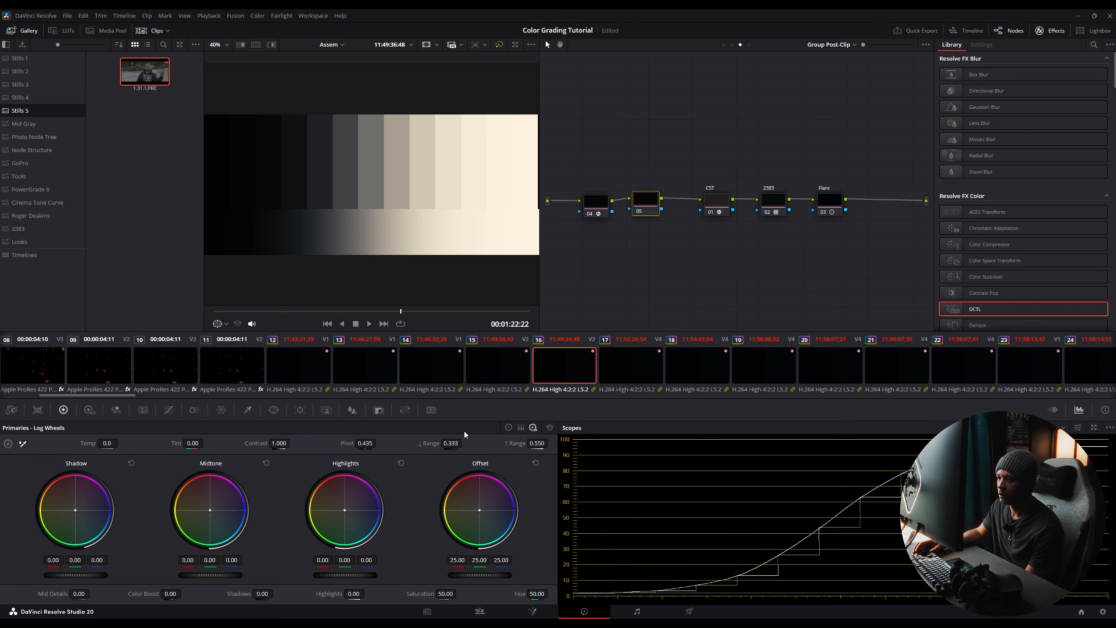
# Step: On the new node's primary color wheels, set Lift to 0.02, Gamma to 0.01 and Gain to 0.81
pyautogui.click(510, 427)
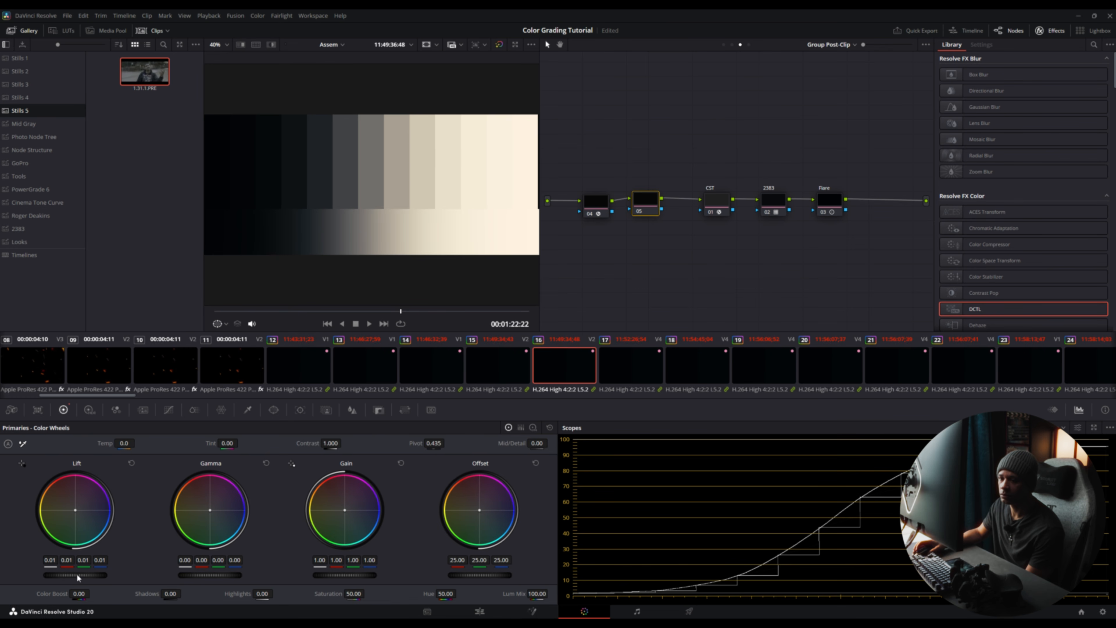
pyautogui.scroll(1, 77, 575)
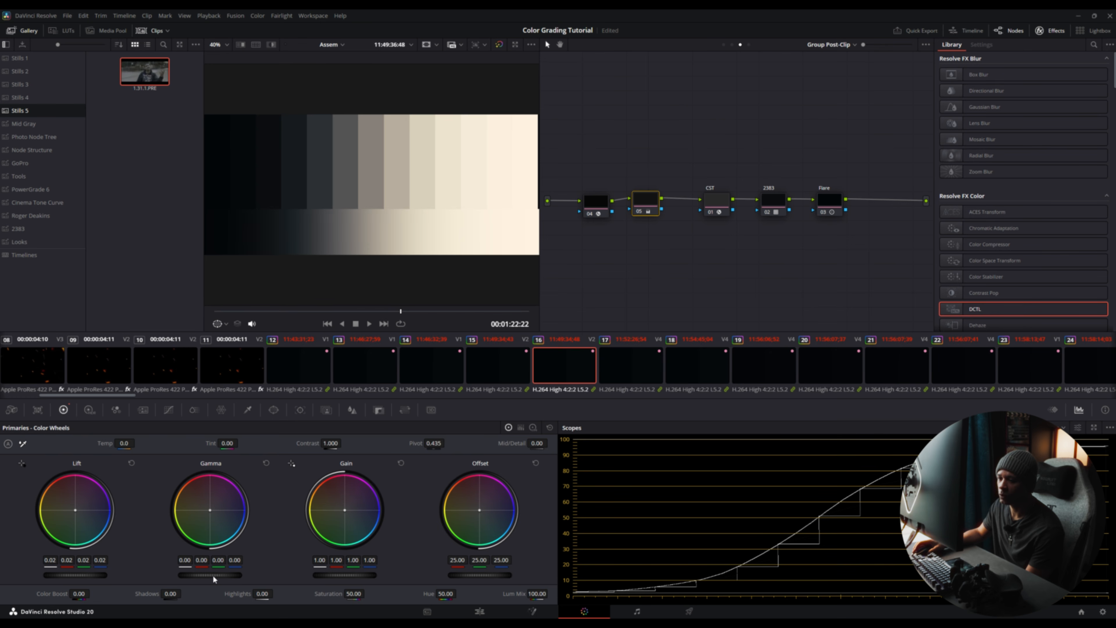
pyautogui.scroll(1, 212, 575)
pyautogui.scroll(-2, 330, 570)
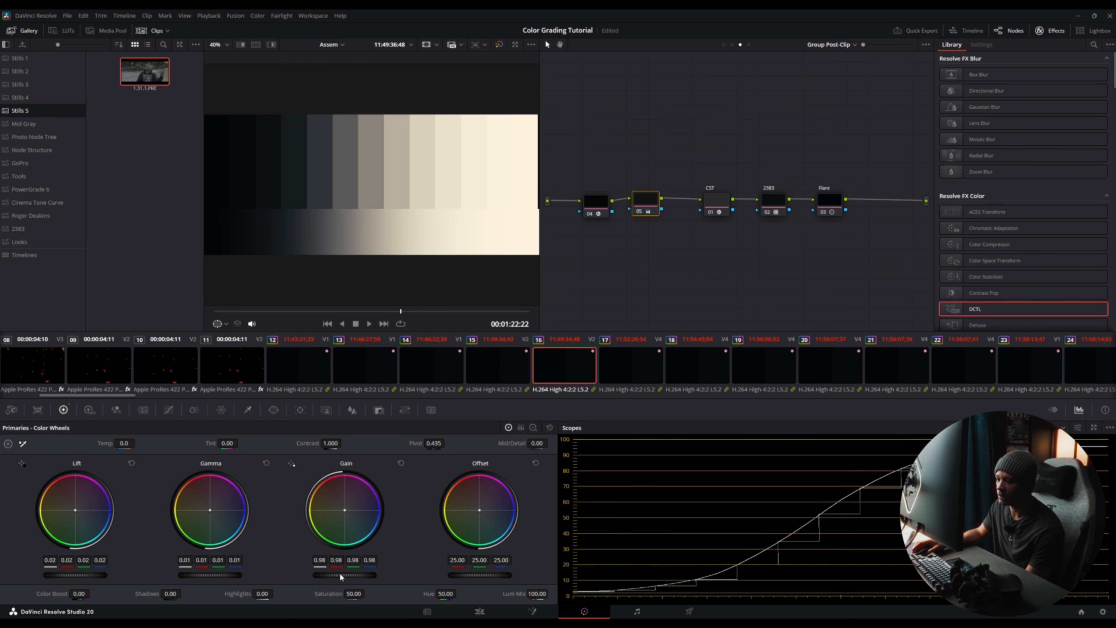
pyautogui.scroll(-16, 340, 573)
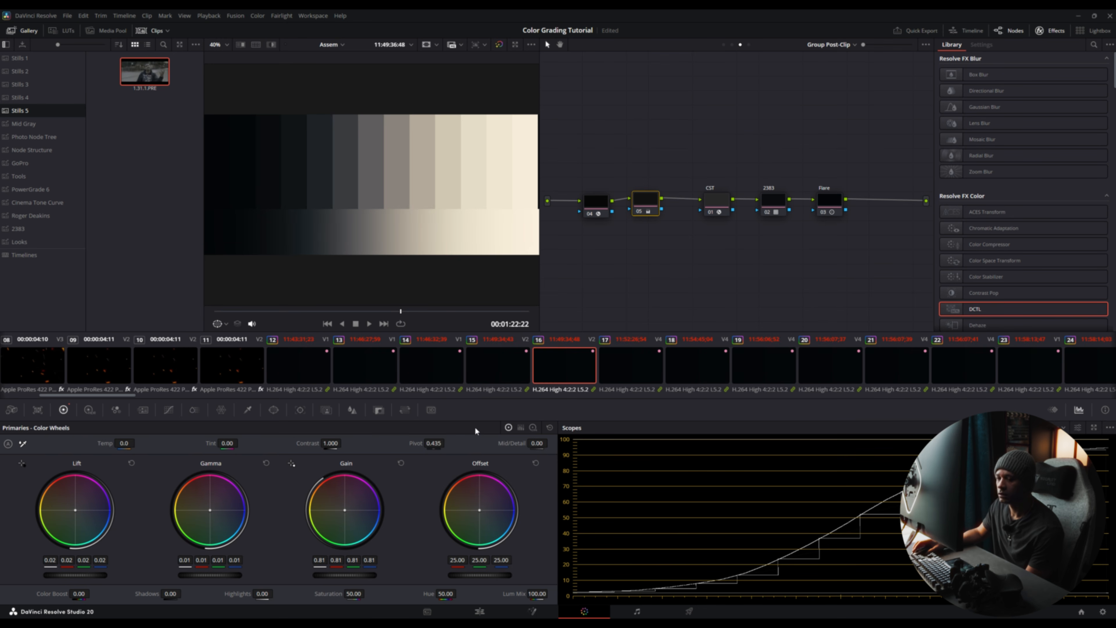
# Step: Deepen the Flare node's log-wheel Shadow level to -0.04 across all three channels
pyautogui.click(830, 210)
pyautogui.click(534, 427)
pyautogui.moveTo(90, 577); pyautogui.dragTo(87, 577)
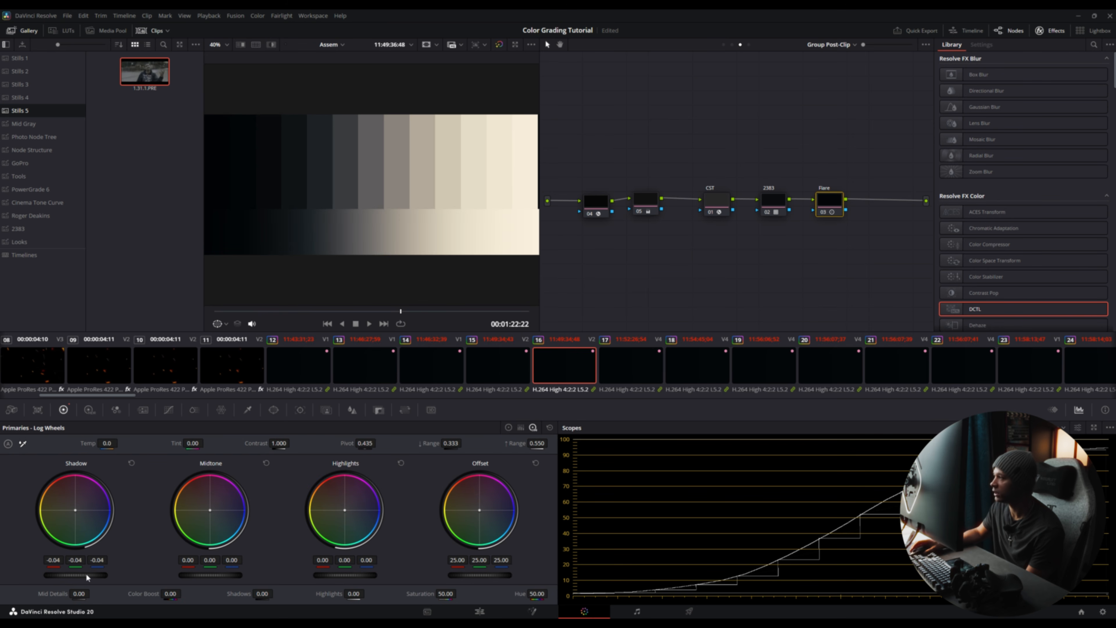
# Step: In the exposure chart node's DCTL settings, turn off Show Ramp and reduce Total Steps to 1
pyautogui.click(645, 205)
pyautogui.click(598, 204)
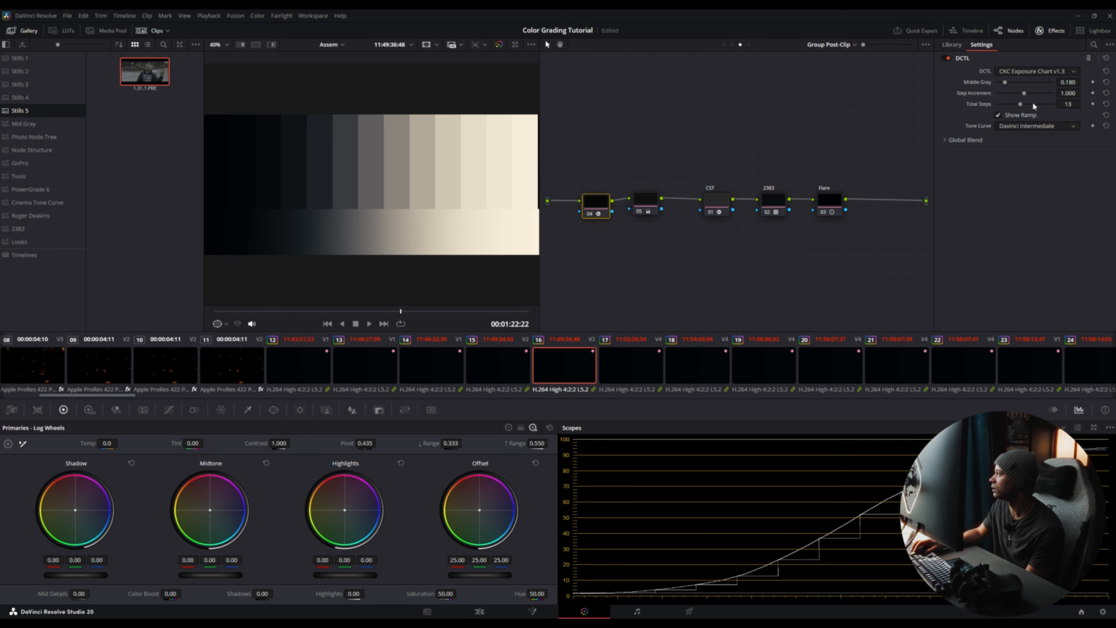
pyautogui.click(998, 115)
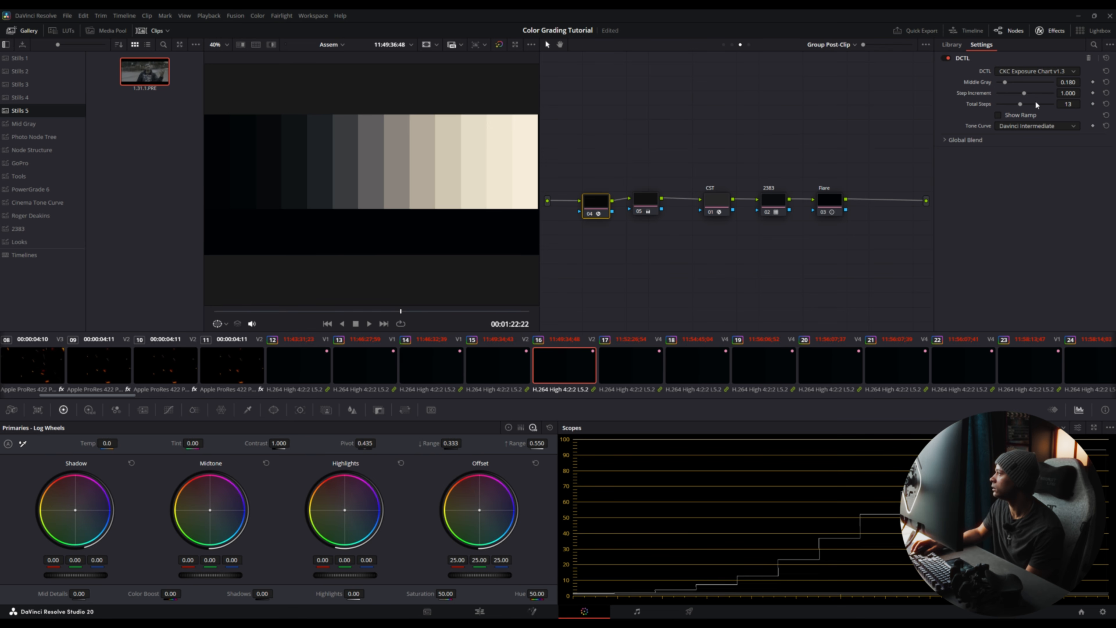
pyautogui.moveTo(1018, 104); pyautogui.dragTo(934, 104)
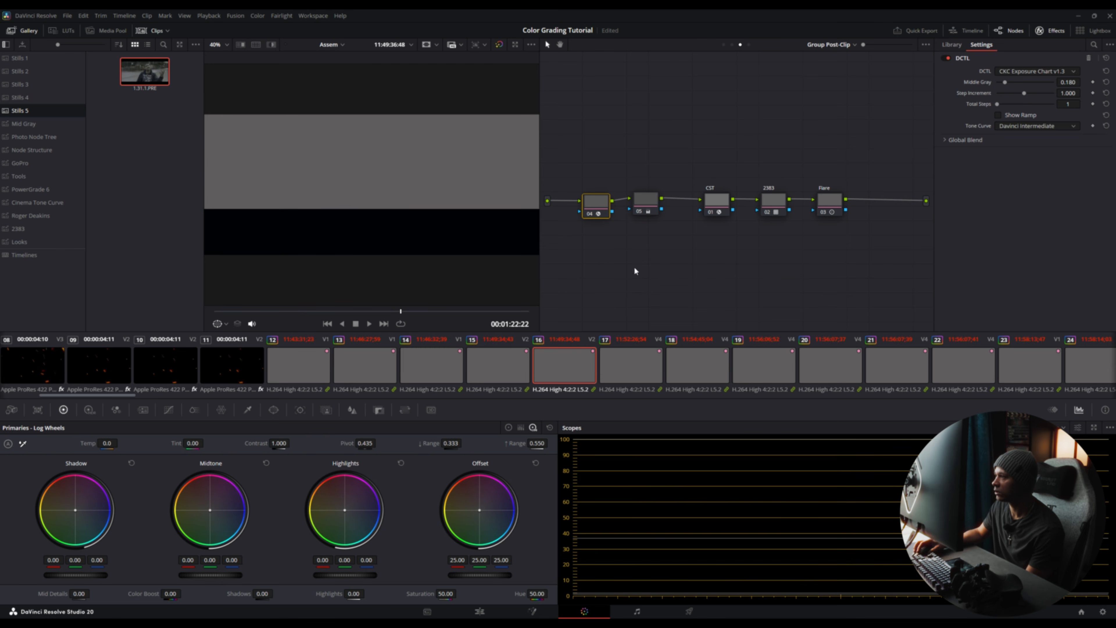
# Step: Raise the Offset of the node after the exposure chart to 26.25 across all channels, and disable the chart node
pyautogui.moveTo(642, 202); pyautogui.dragTo(646, 208)
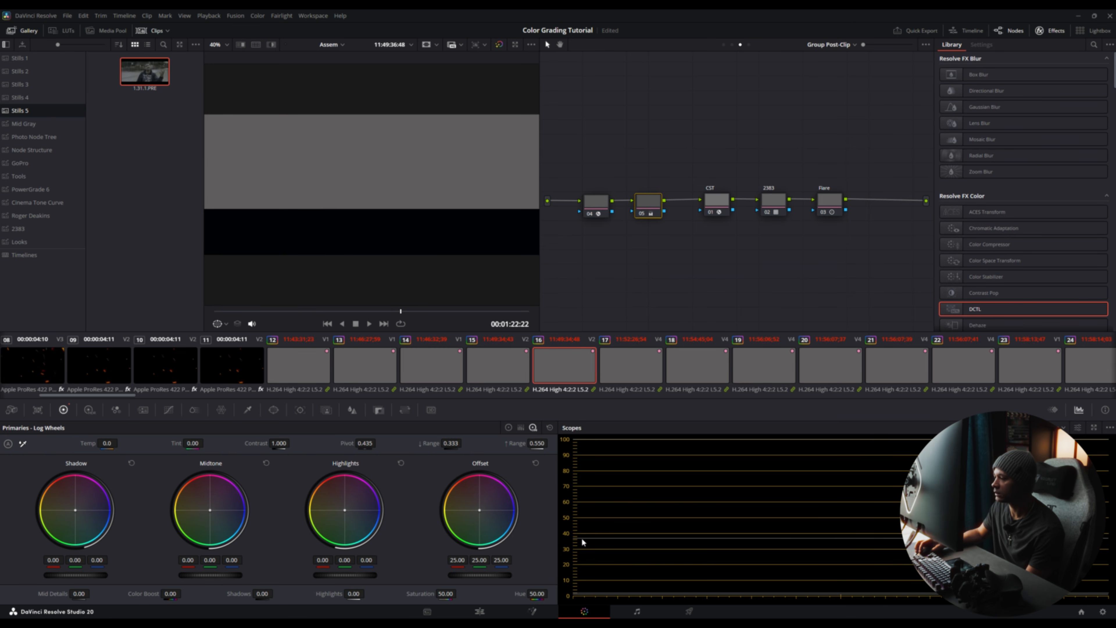
pyautogui.click(642, 215)
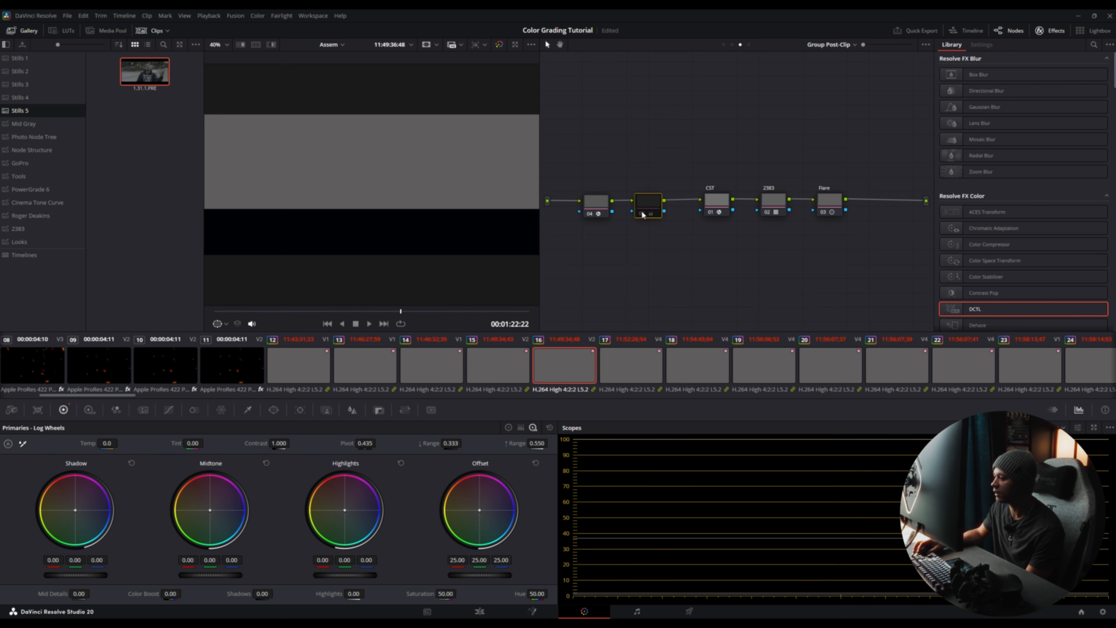
pyautogui.click(642, 215)
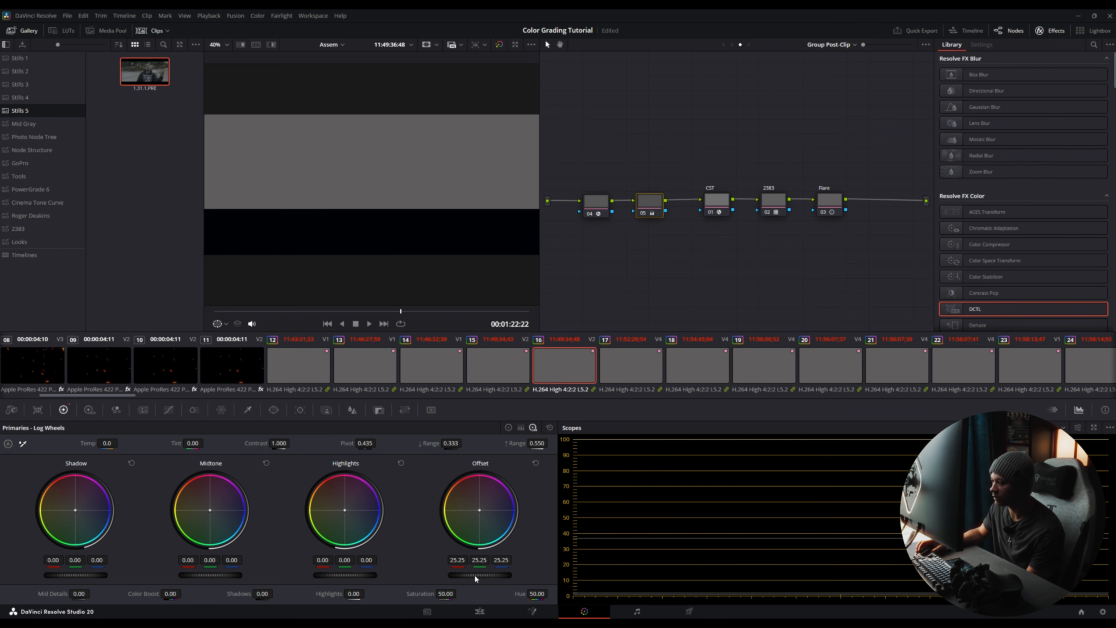
pyautogui.scroll(1, 475, 574)
pyautogui.scroll(1, 474, 574)
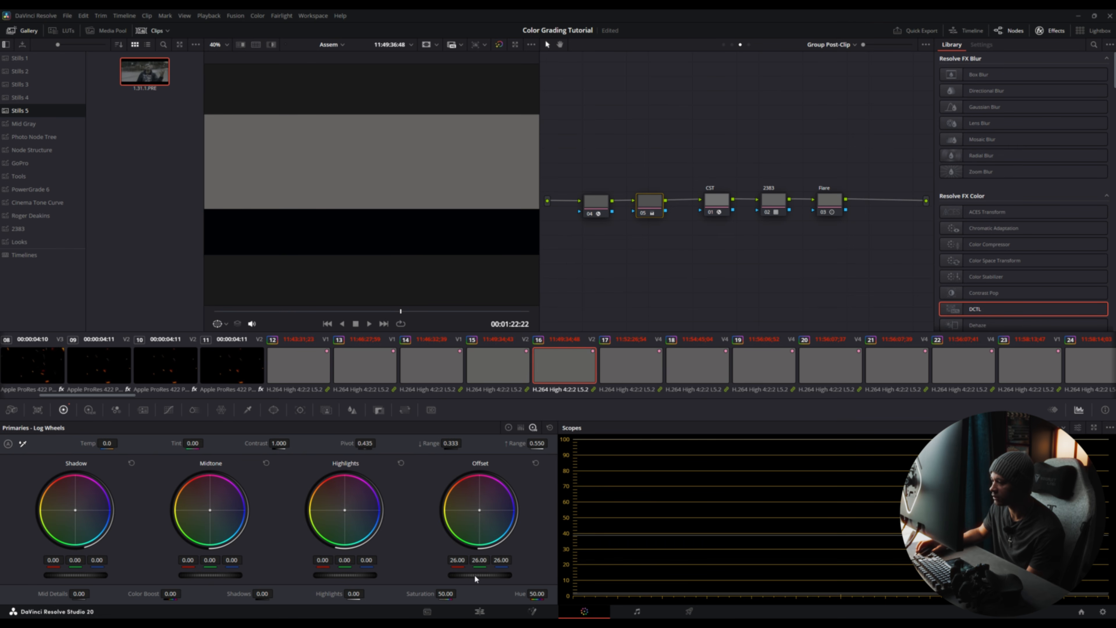
pyautogui.scroll(1, 475, 575)
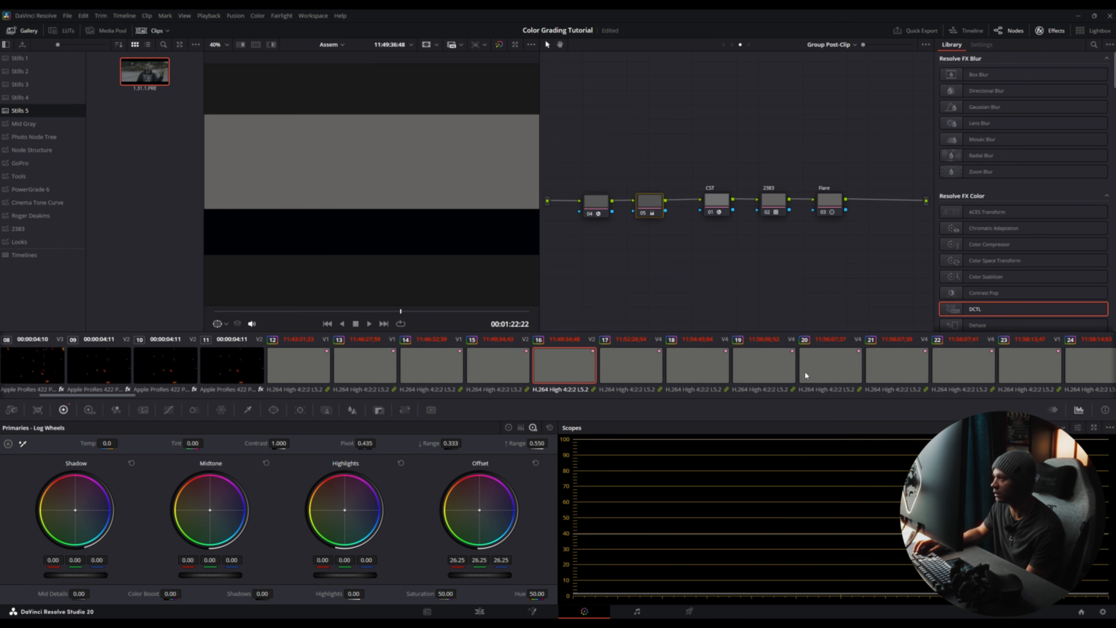
pyautogui.moveTo(599, 203); pyautogui.dragTo(599, 204)
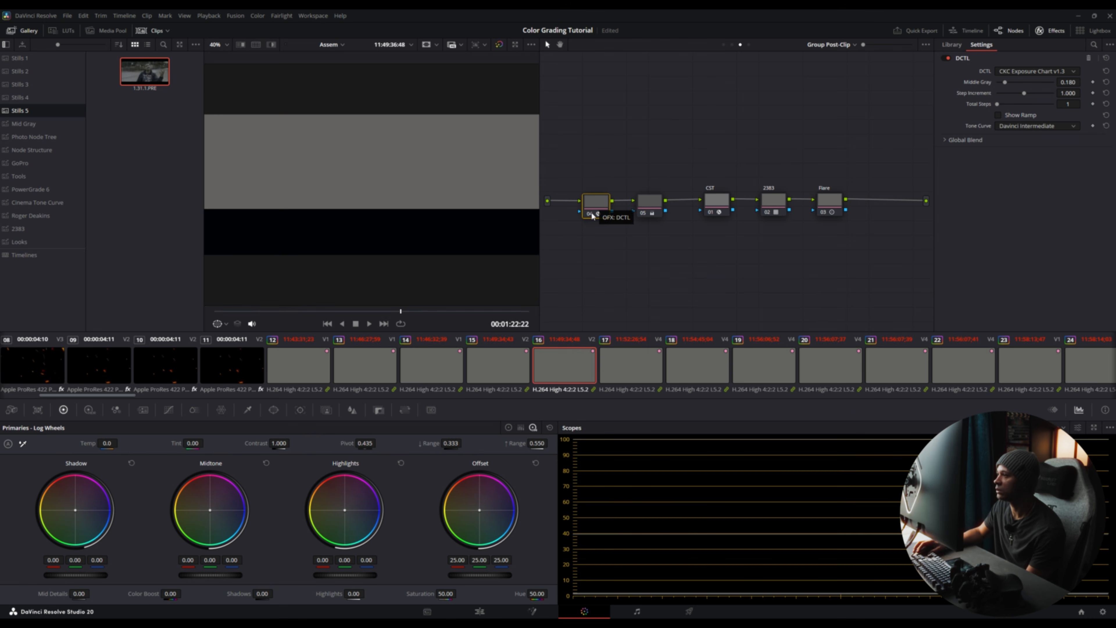
pyautogui.click(649, 203)
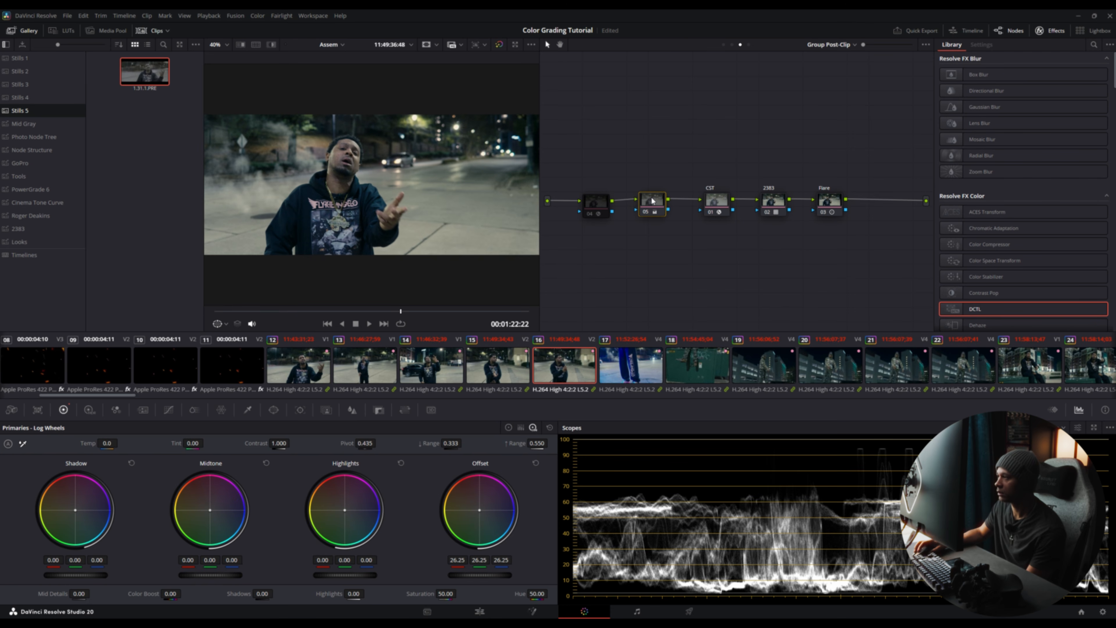
# Step: Combine the four nodes from the contrast adjustment through Flare into one compound node labelled ODT
pyautogui.moveTo(653, 173); pyautogui.dragTo(843, 231)
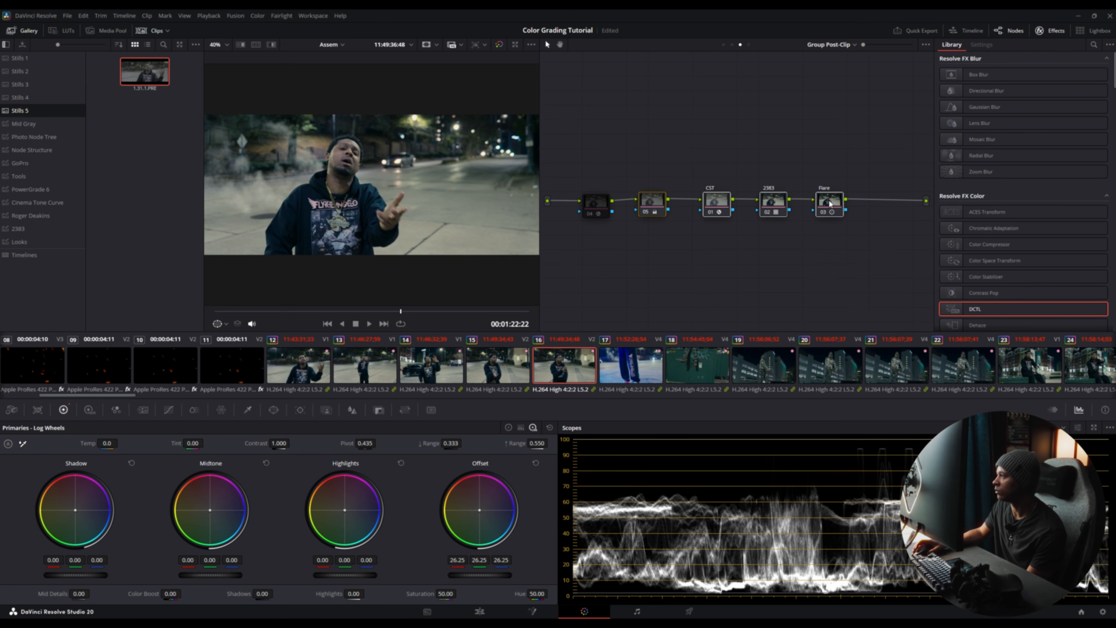
pyautogui.rightClick(830, 203)
pyautogui.click(870, 340)
pyautogui.write('OD')
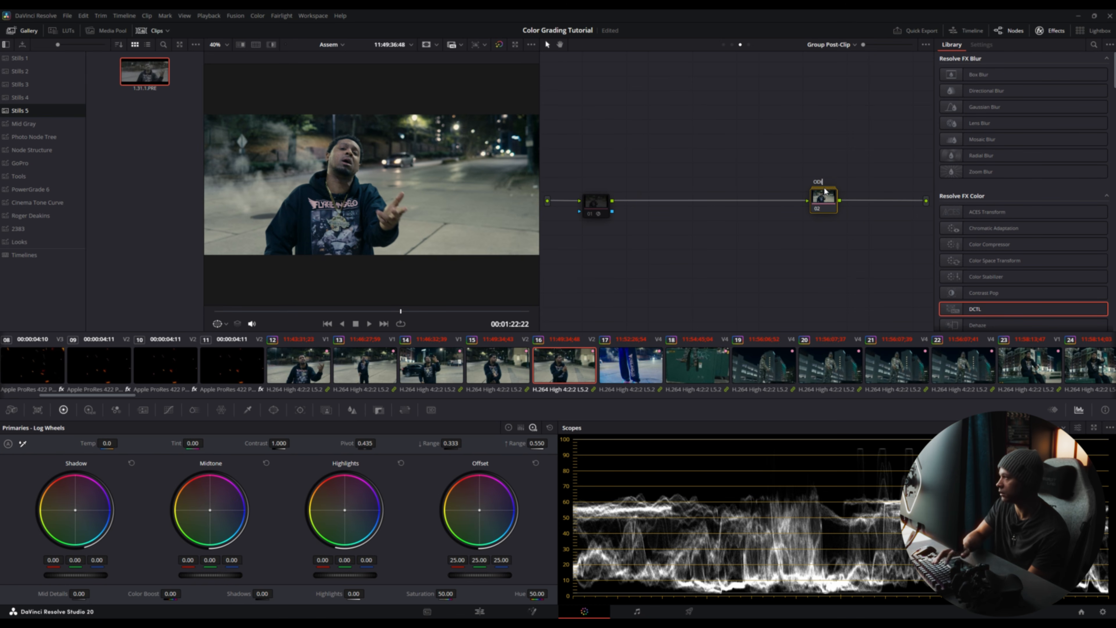
pyautogui.write('T')
pyautogui.press('Return')
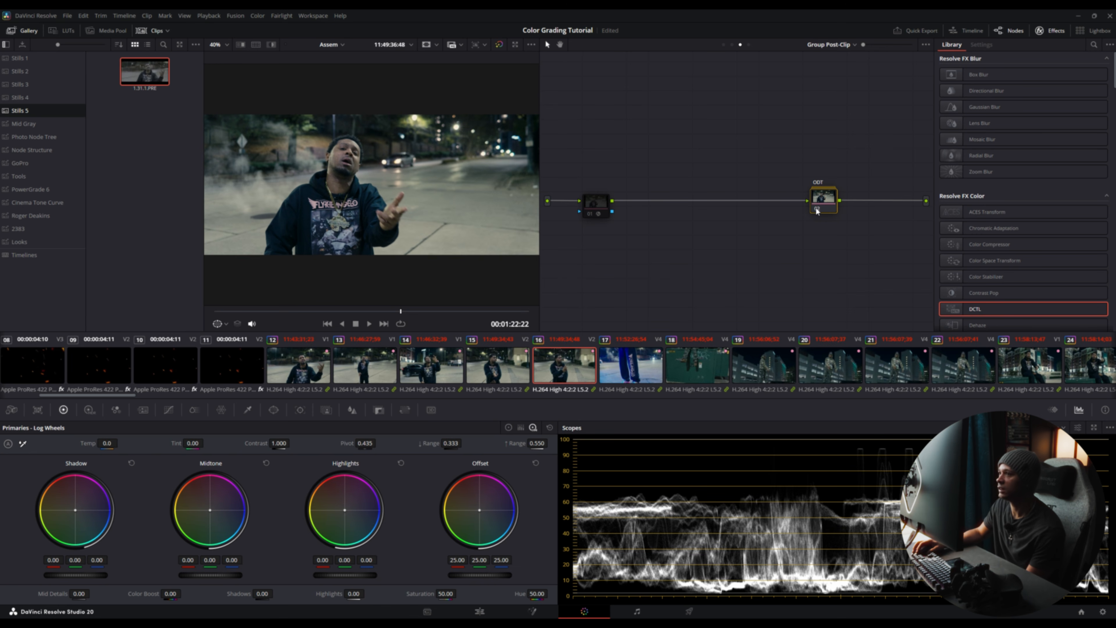
# Step: Toggle the ODT compound node off and on to compare the image with and without the grade
pyautogui.click(817, 211)
pyautogui.click(817, 210)
pyautogui.click(816, 211)
pyautogui.click(816, 211)
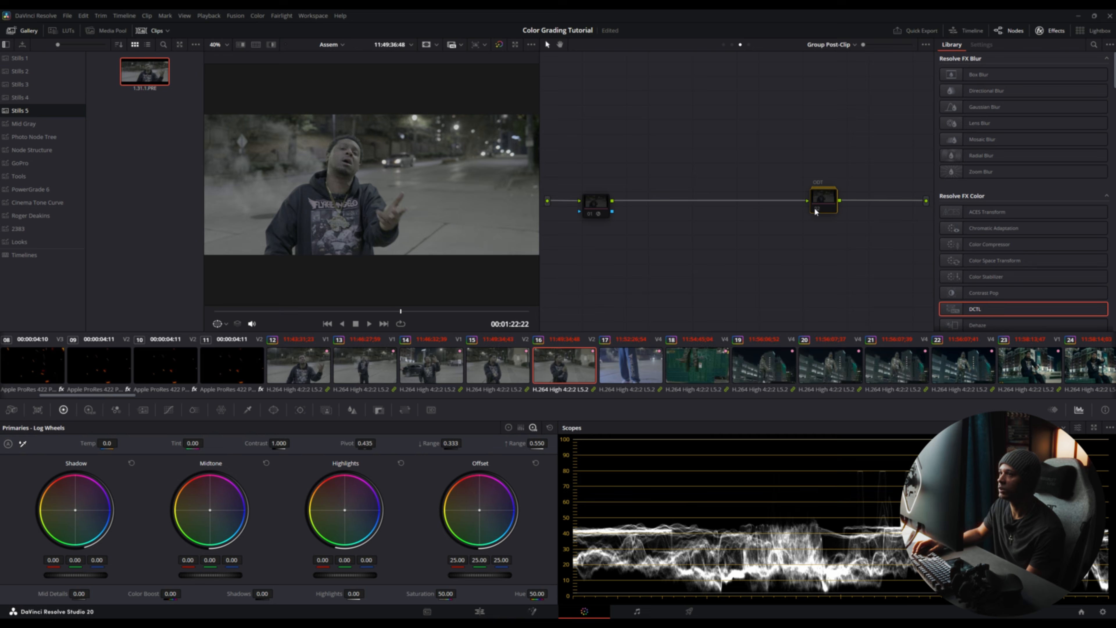
pyautogui.click(815, 211)
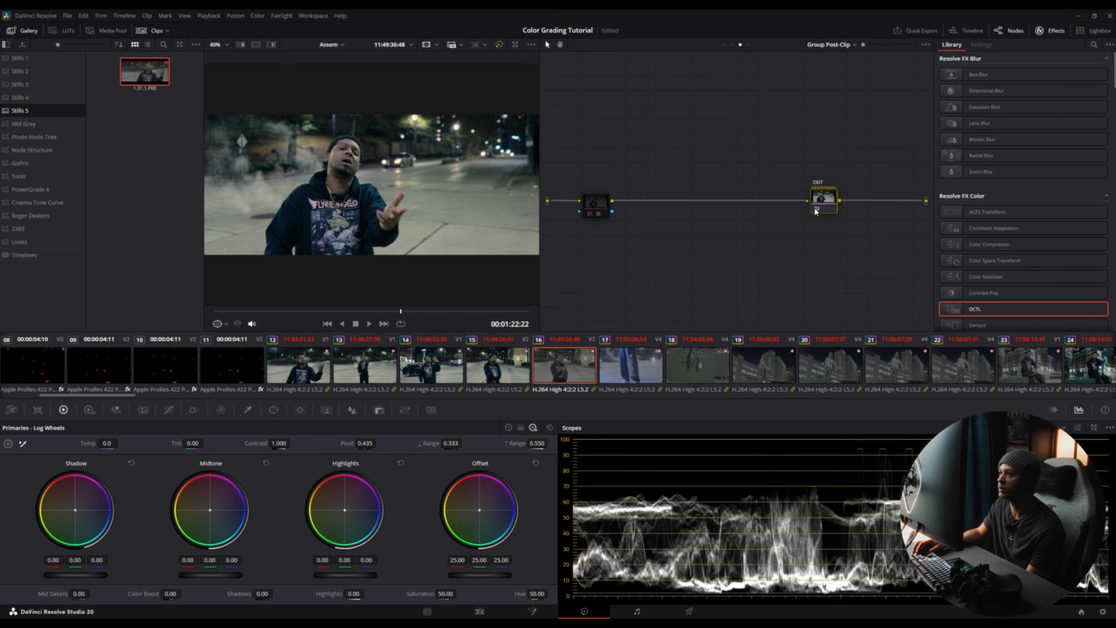
pyautogui.click(816, 211)
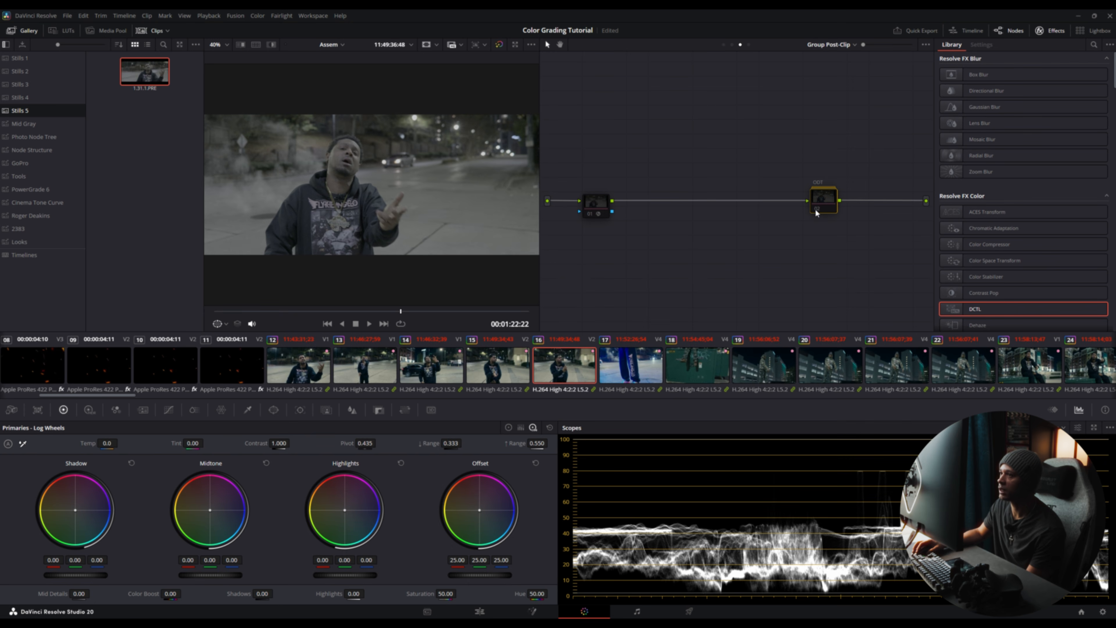
pyautogui.click(816, 211)
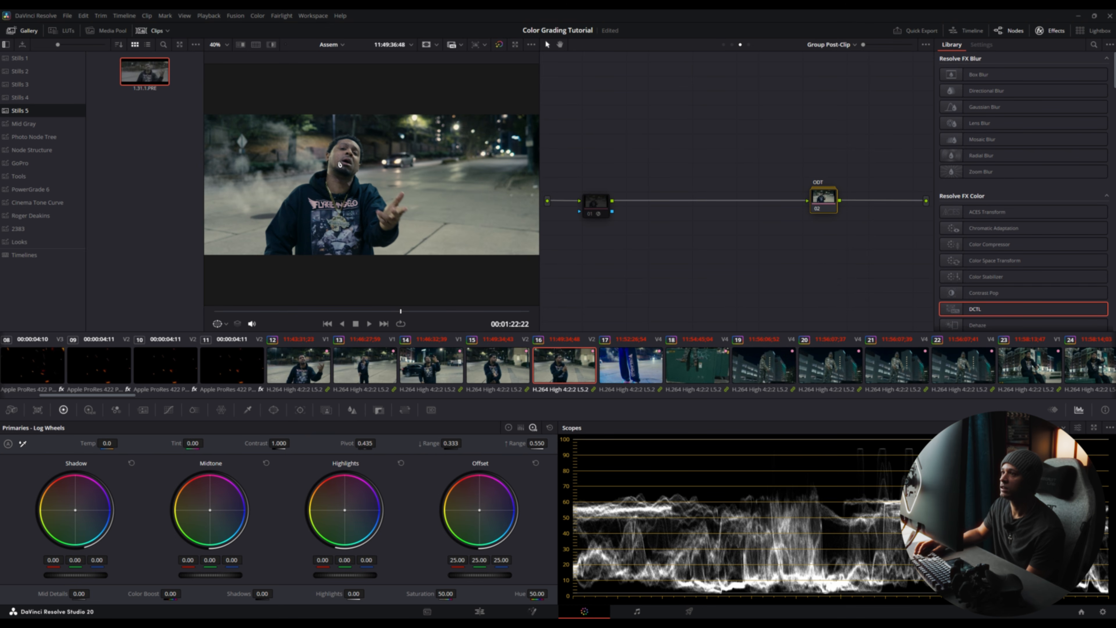
# Step: Grab a still of the graded frame and apply its grade to the Group Post-Clip graph of clip 35
pyautogui.rightClick(338, 160)
pyautogui.click(363, 168)
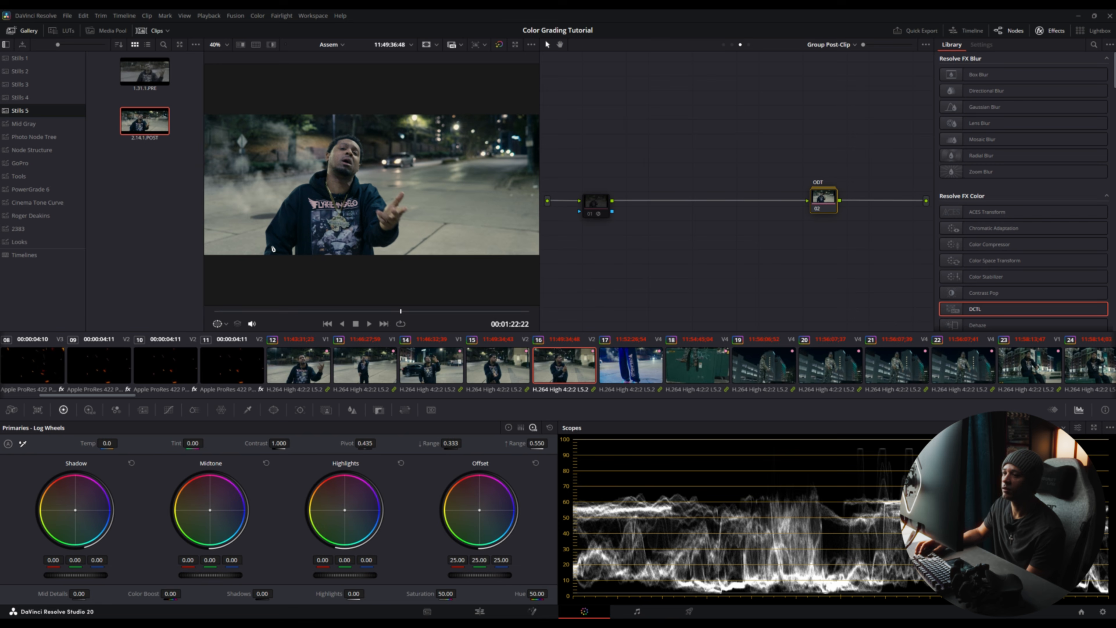
pyautogui.moveTo(123, 396); pyautogui.dragTo(242, 410)
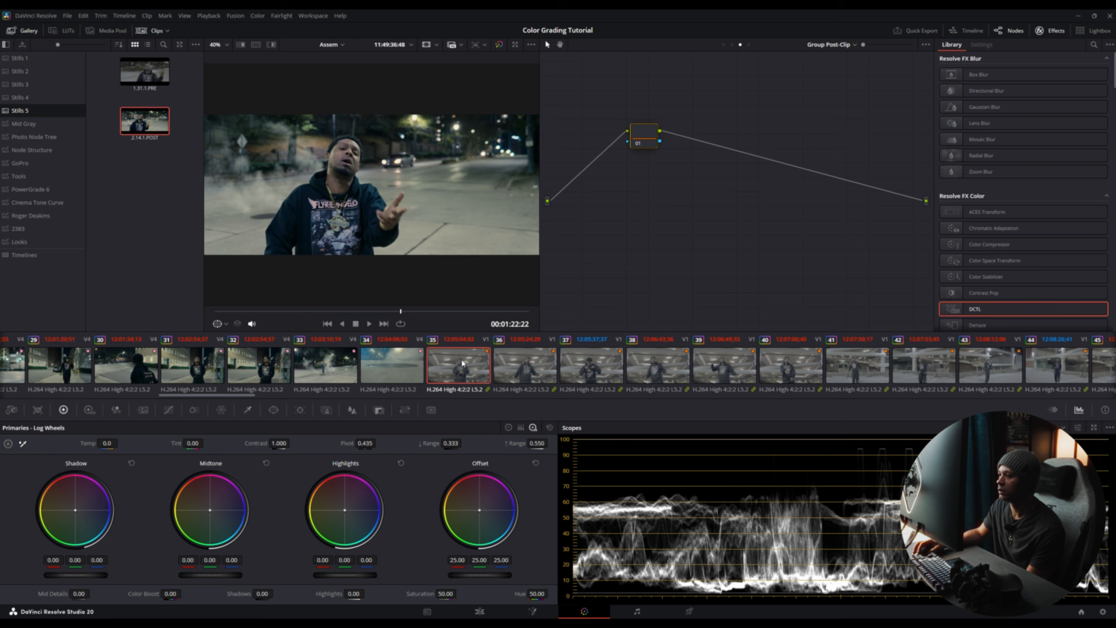
pyautogui.click(459, 365)
pyautogui.rightClick(148, 122)
pyautogui.click(182, 147)
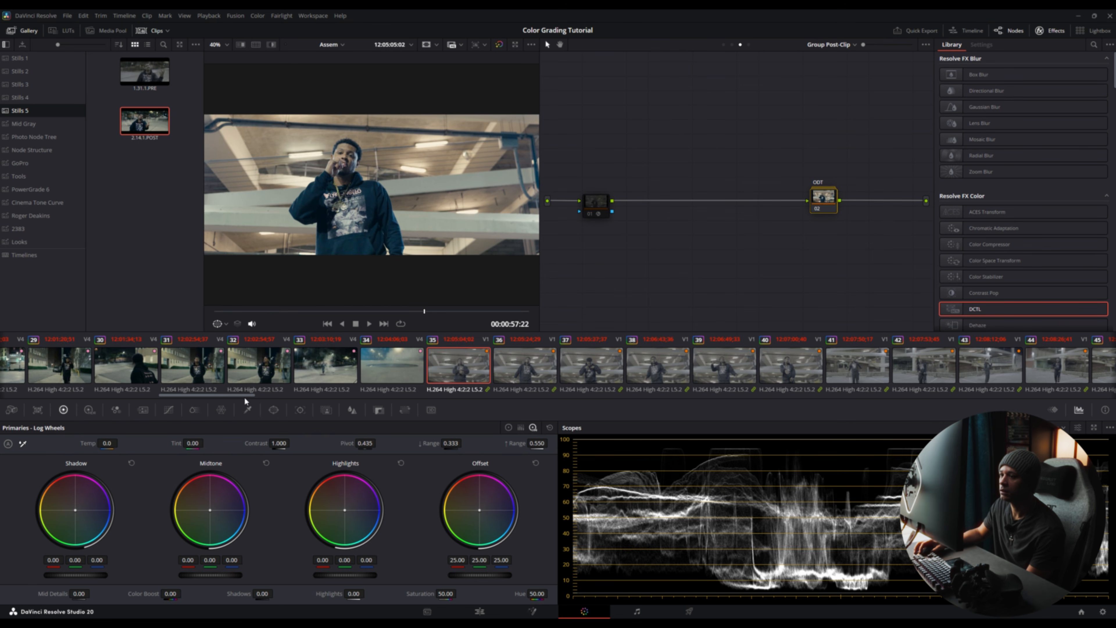
# Step: Apply the saved still's grade to the Group Post-Clip graph of clip 47
pyautogui.moveTo(245, 396); pyautogui.dragTo(313, 412)
pyautogui.click(478, 365)
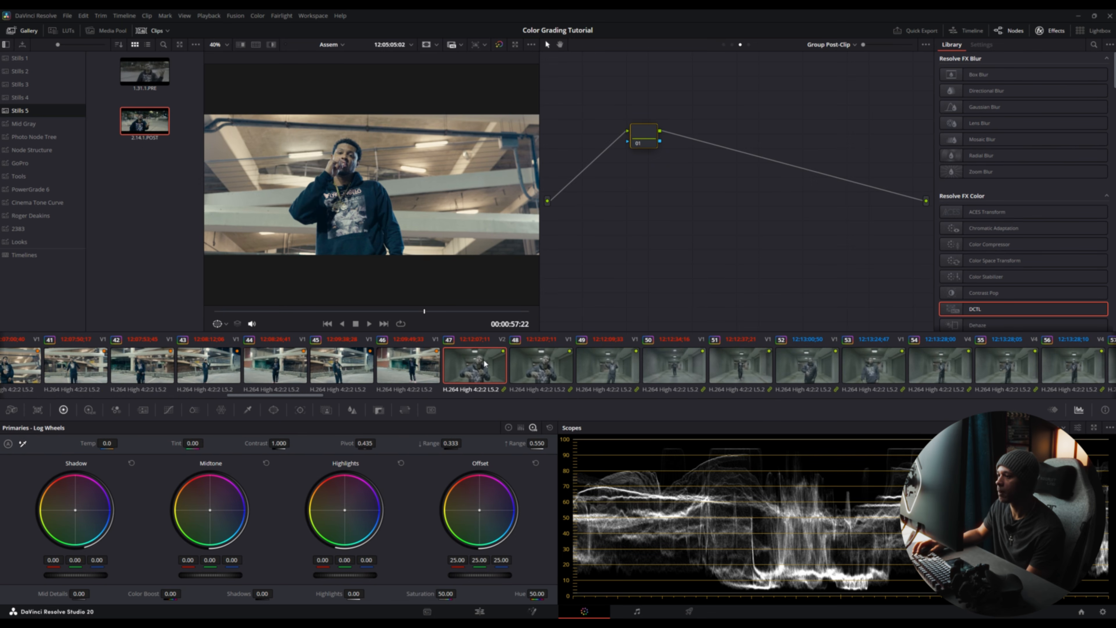
pyautogui.rightClick(156, 127)
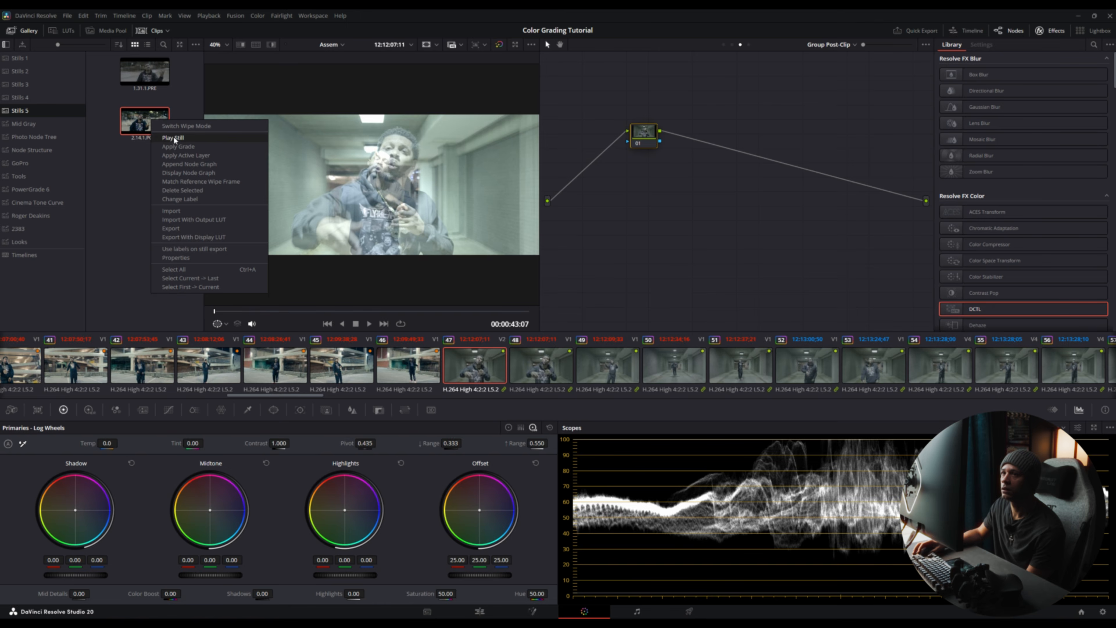
pyautogui.click(181, 146)
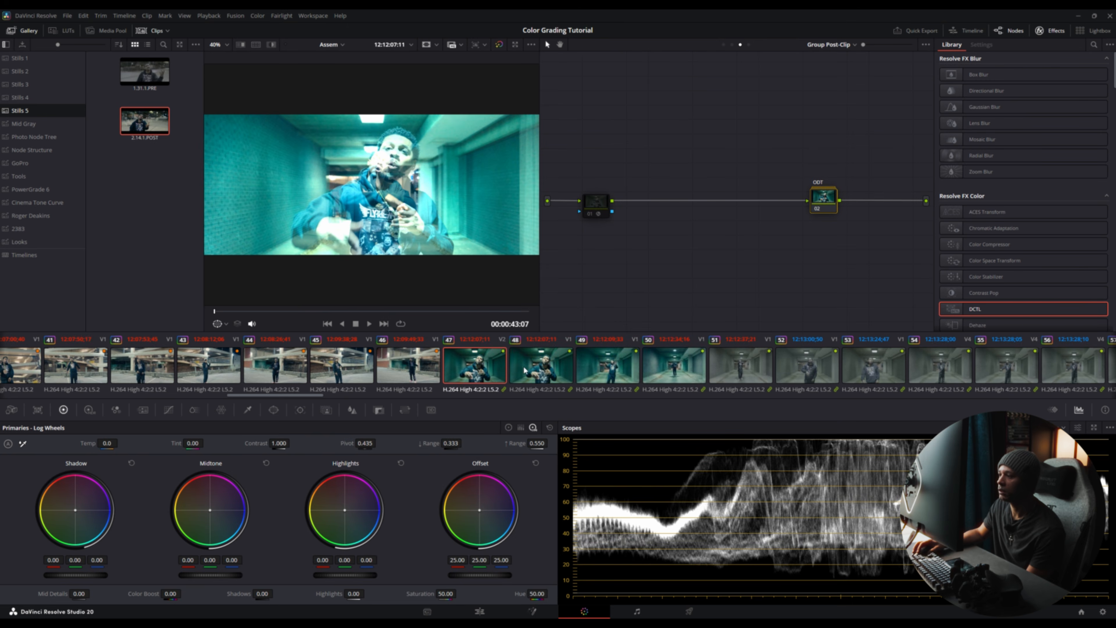
# Step: Review the grade on clips across the timeline's groups, including clips 109, 110 and 112
pyautogui.press('Down')
pyautogui.moveTo(272, 395); pyautogui.dragTo(285, 396)
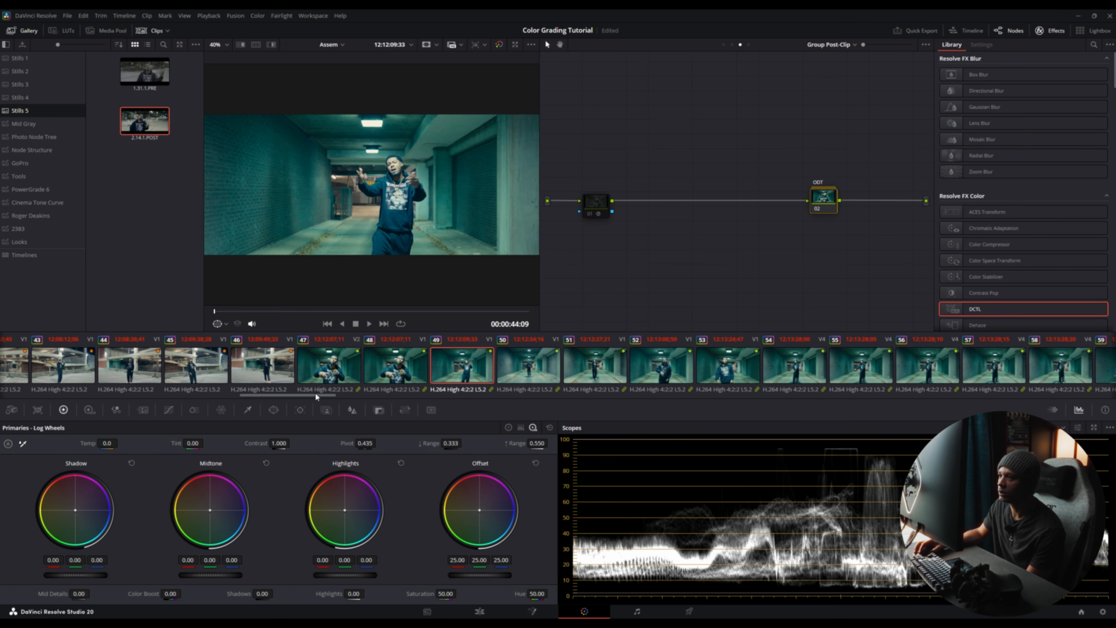
pyautogui.scroll(-5, 314, 393)
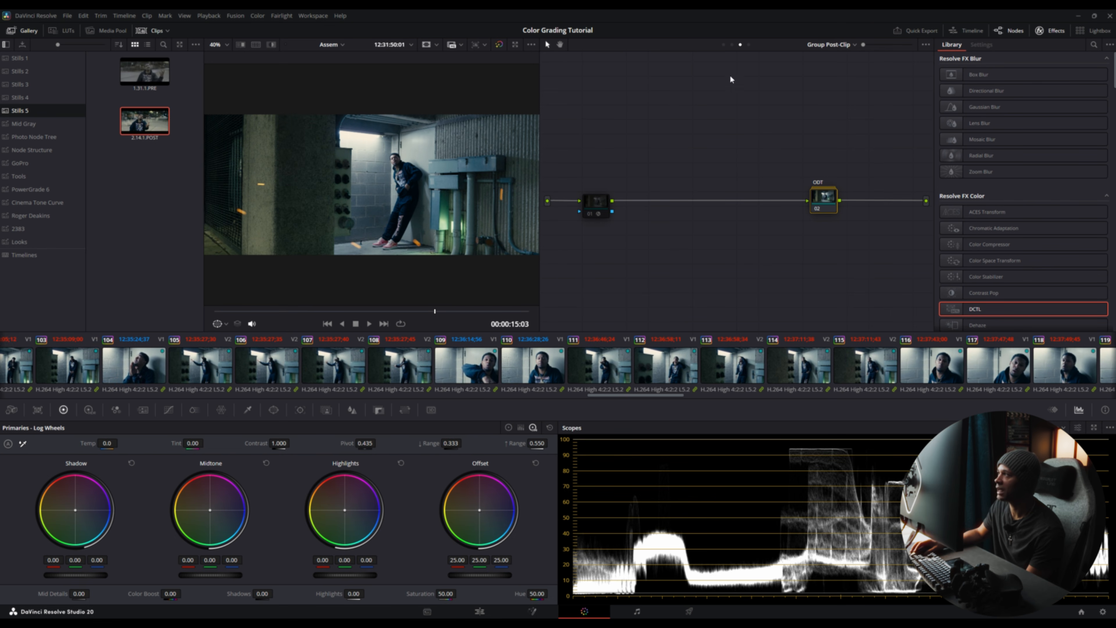
pyautogui.click(480, 370)
pyautogui.click(522, 366)
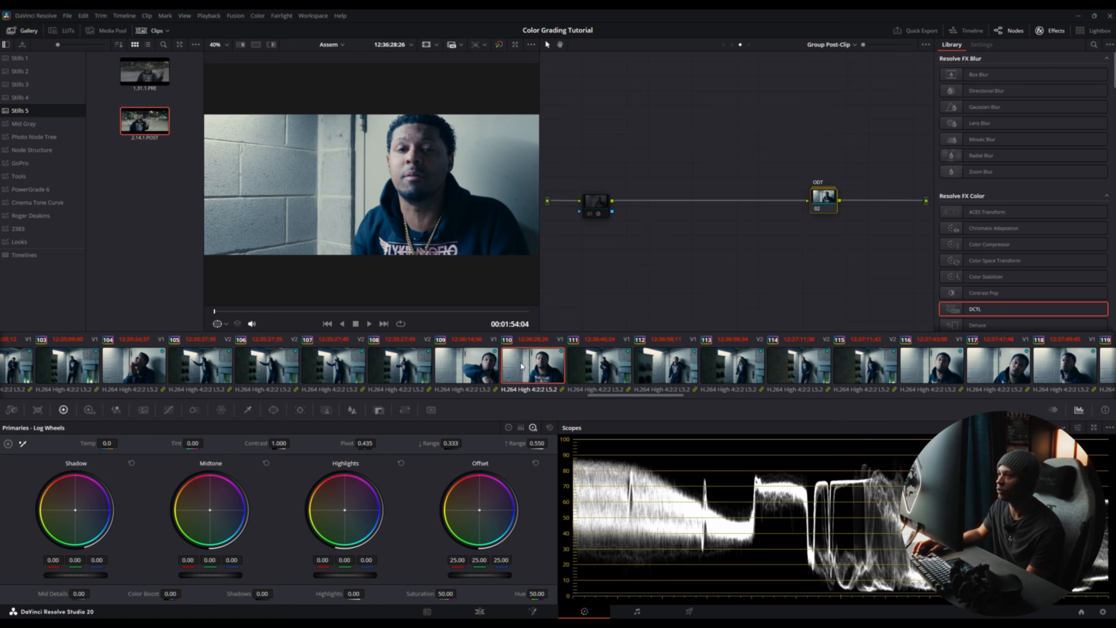
pyautogui.click(666, 369)
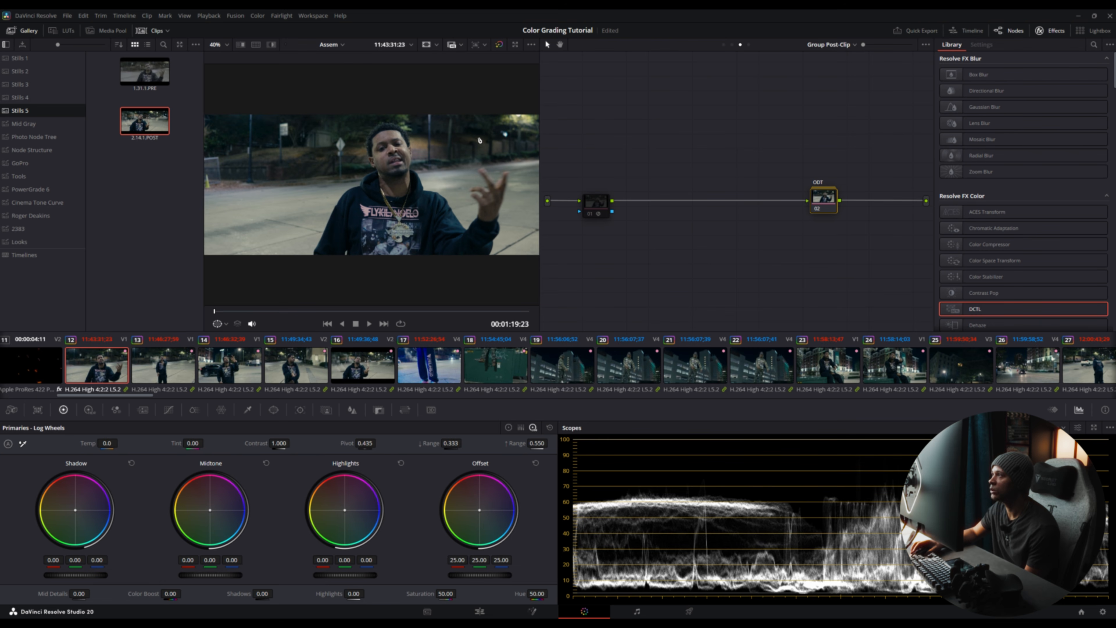
# Step: In clip 12's clip-level graph, move the first node near the upper corner, disconnect its output and label it NR
pyautogui.click(732, 44)
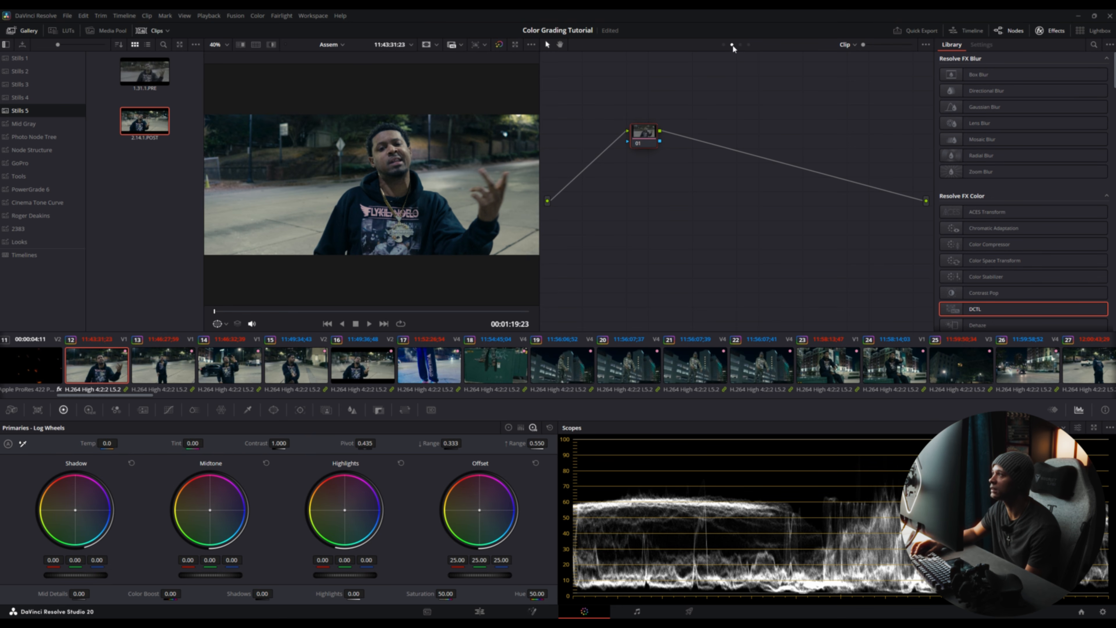
pyautogui.moveTo(645, 128); pyautogui.dragTo(591, 85)
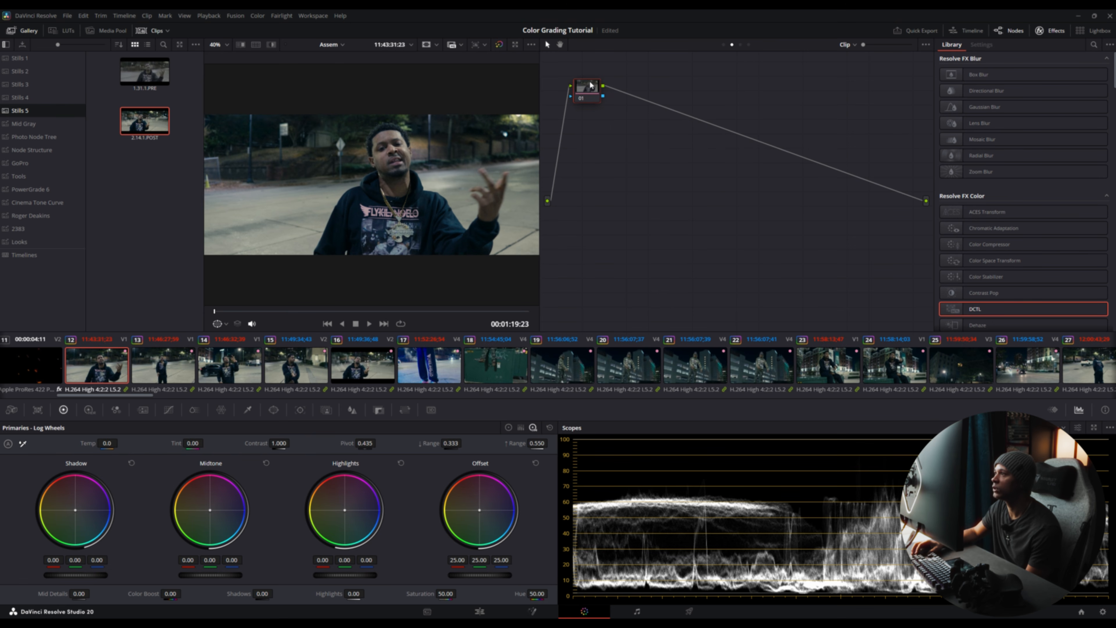
pyautogui.moveTo(913, 199); pyautogui.dragTo(878, 209)
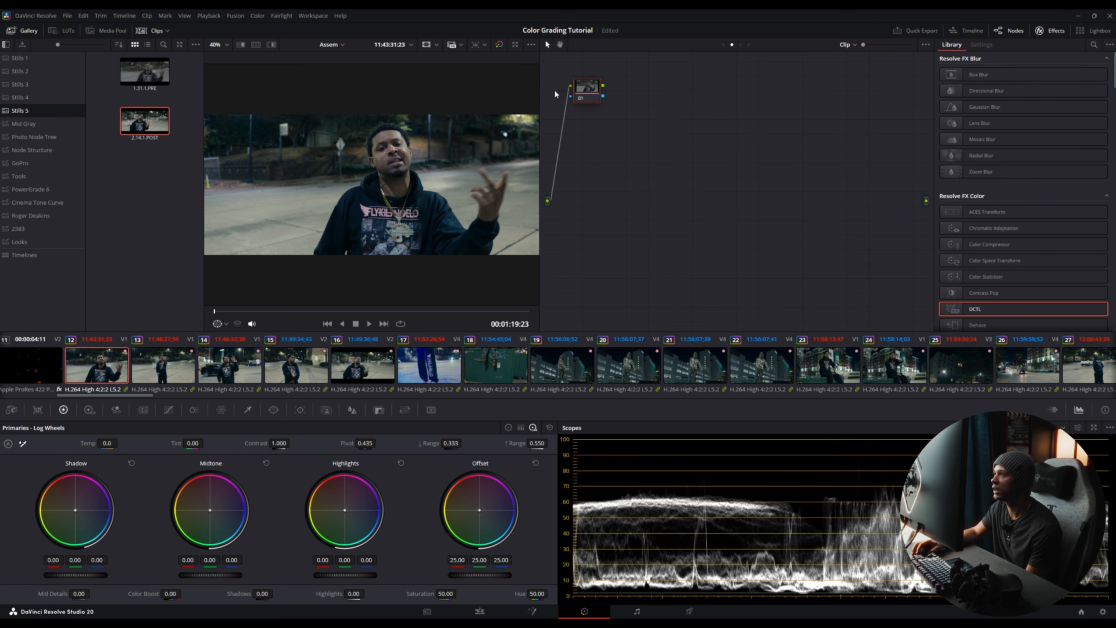
pyautogui.moveTo(583, 84); pyautogui.dragTo(581, 84)
pyautogui.press('F2')
pyautogui.write('N')
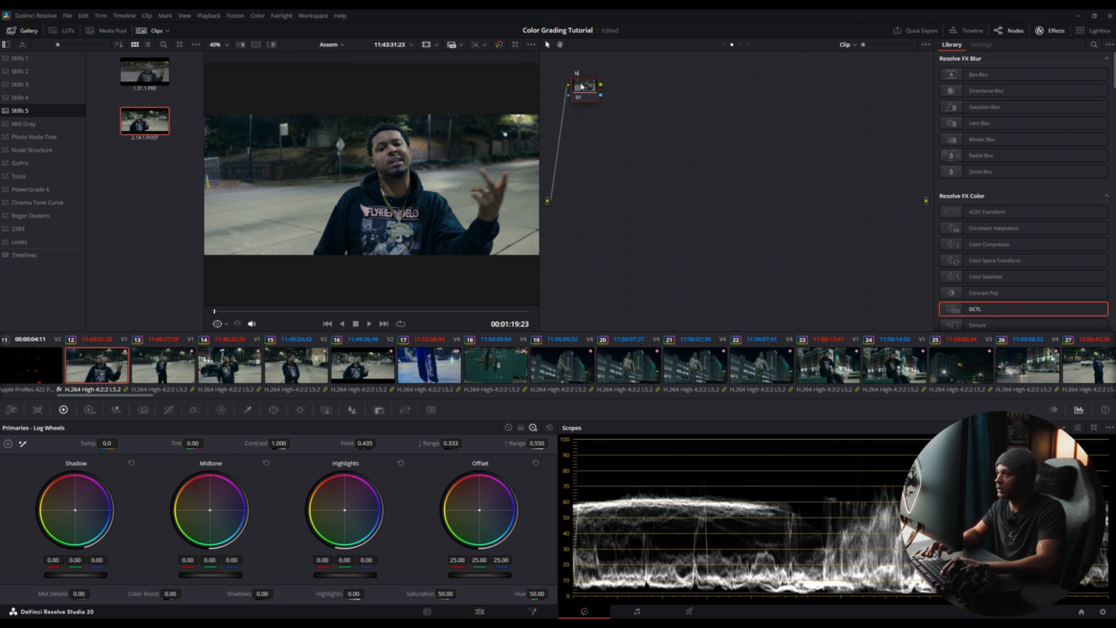
pyautogui.write('R')
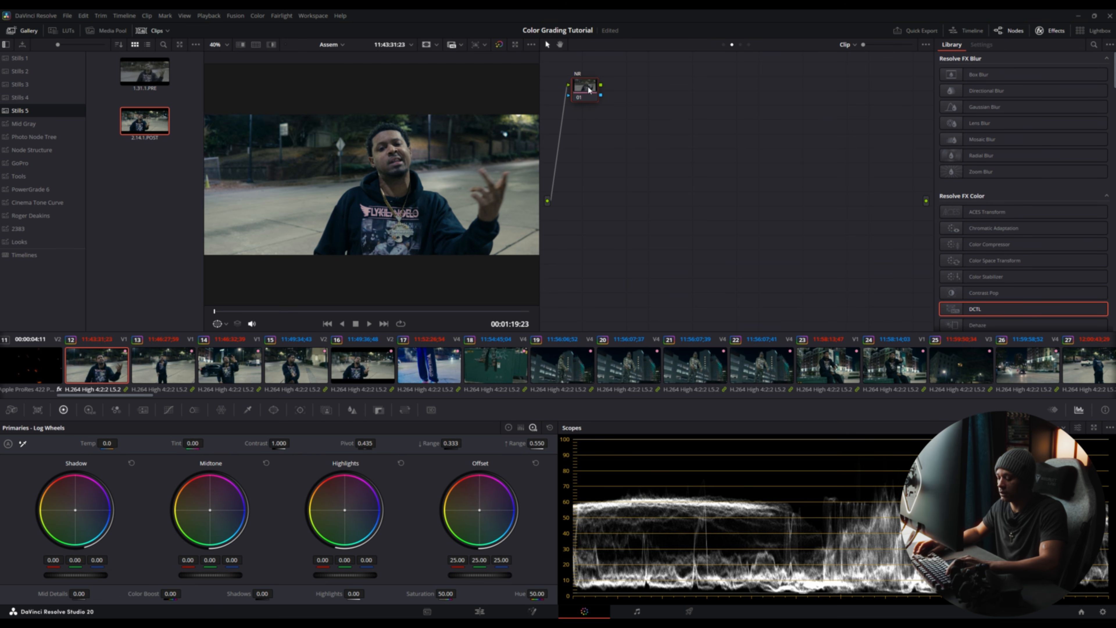
# Step: Add a serial node after NR, place it below and label it Exp - S
pyautogui.rightClick(588, 90)
pyautogui.moveTo(636, 131)
pyautogui.click(702, 130)
pyautogui.moveTo(618, 113); pyautogui.dragTo(623, 131)
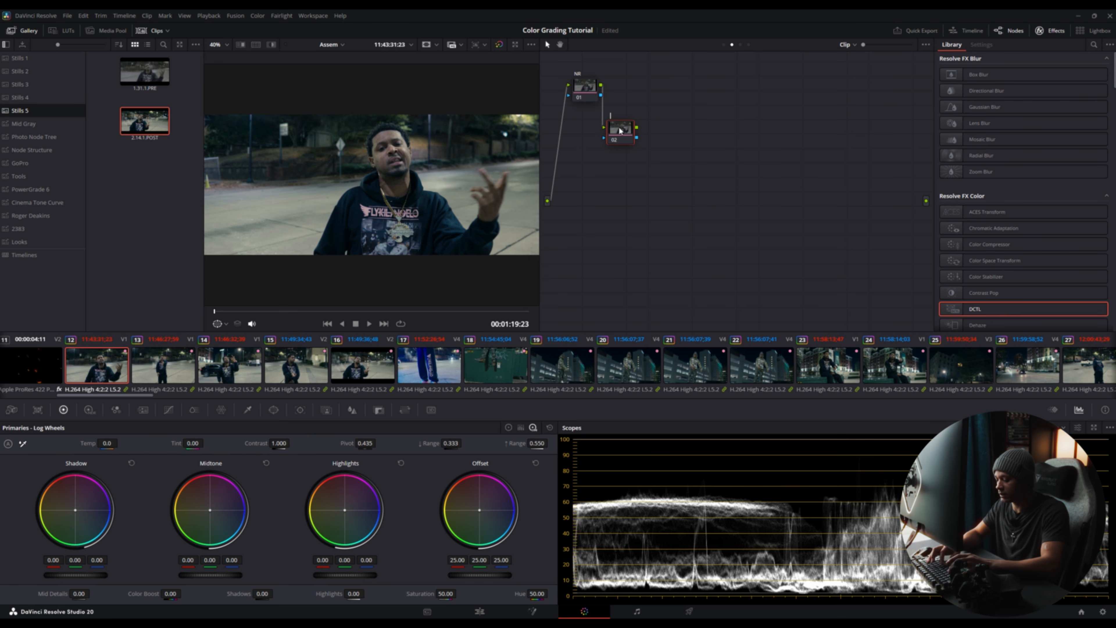
pyautogui.write('xp')
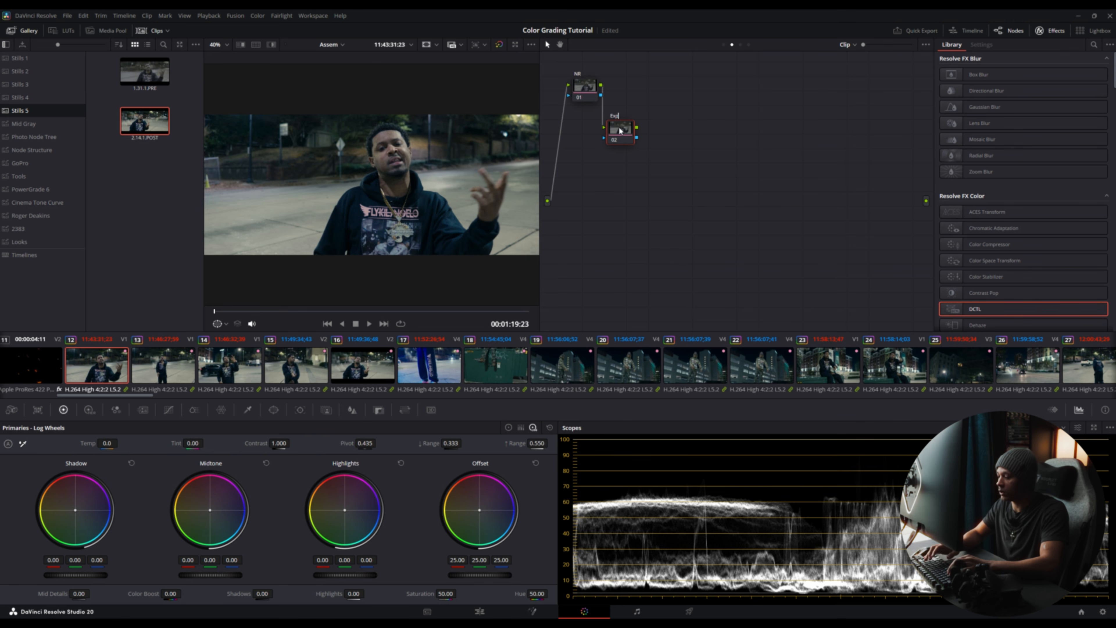
pyautogui.write(' - S')
pyautogui.press('Return')
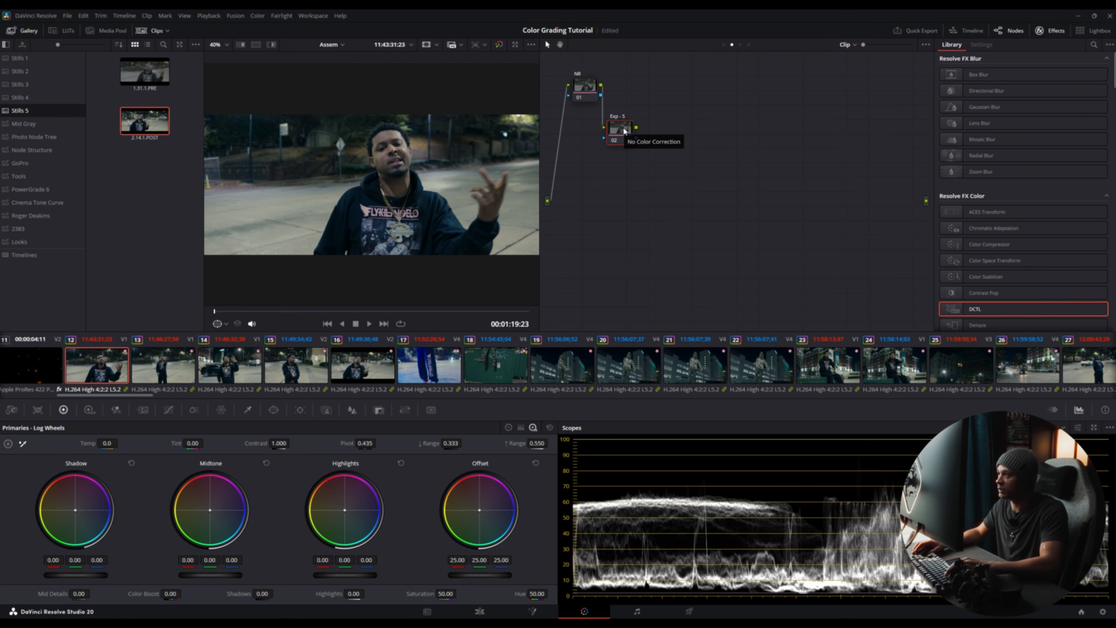
# Step: Add a serial node after Exp - S and label it Exp - A
pyautogui.hotkey('alt', 's')
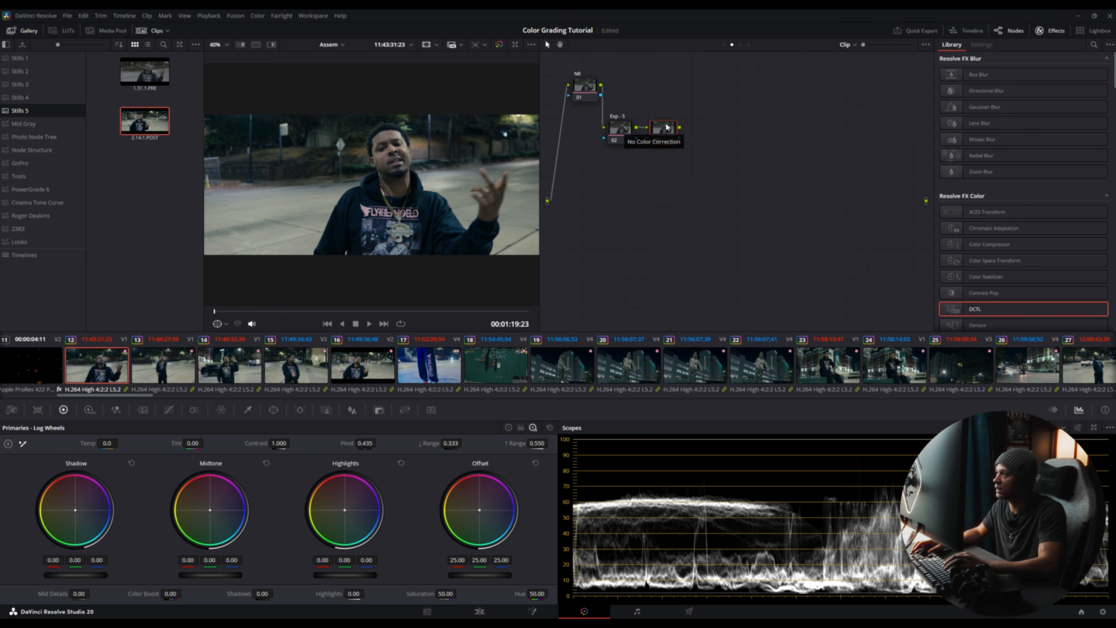
pyautogui.rightClick(672, 127)
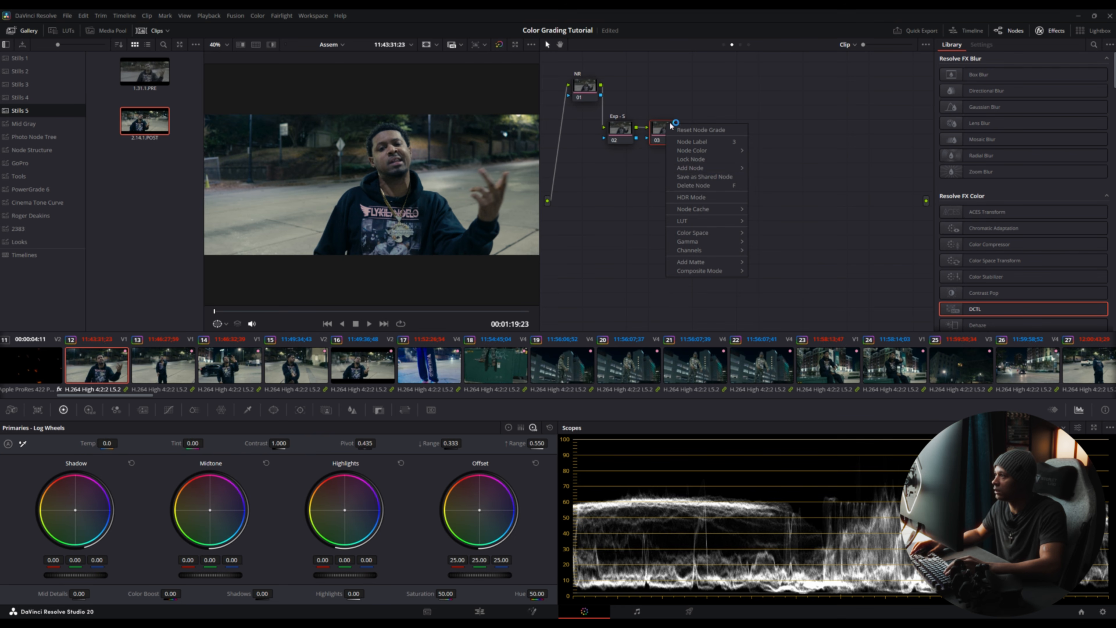
pyautogui.moveTo(697, 167)
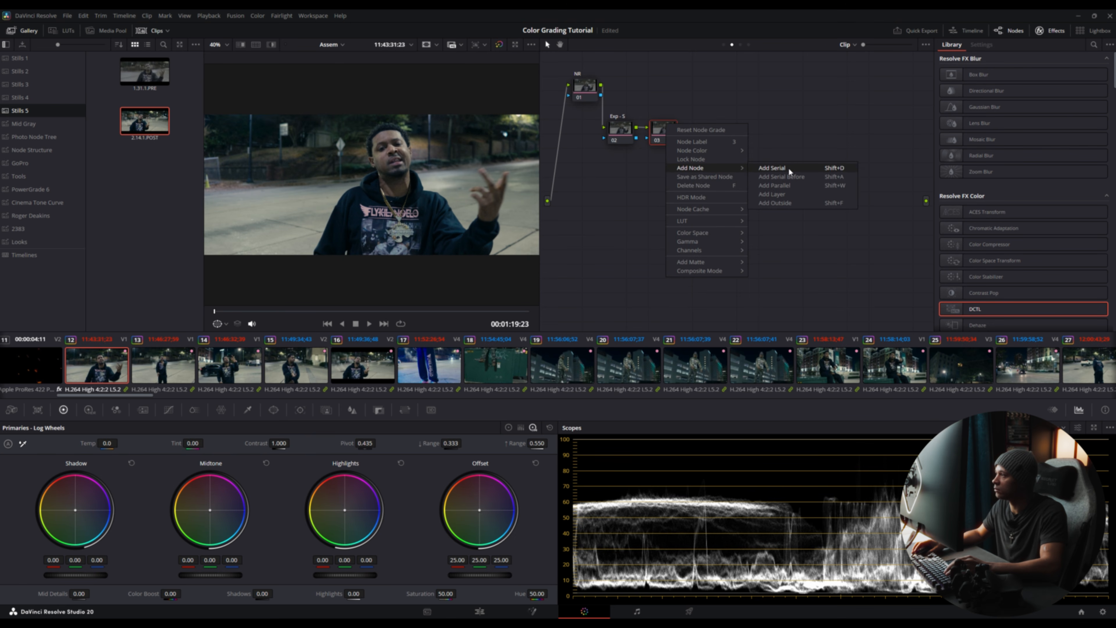
pyautogui.moveTo(659, 129); pyautogui.dragTo(661, 129)
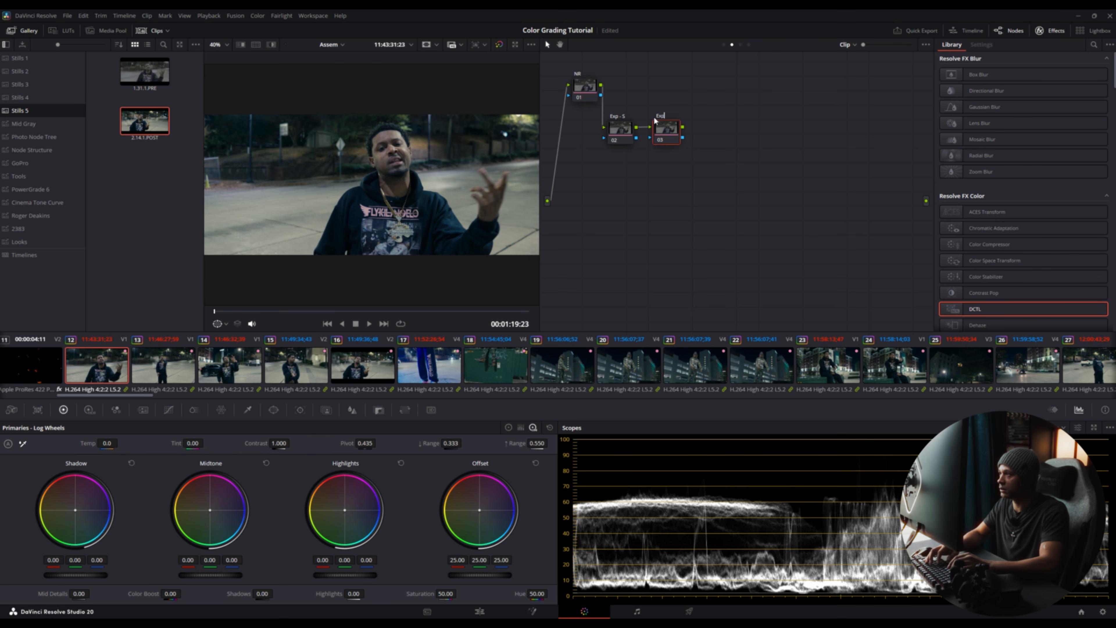
pyautogui.write('A')
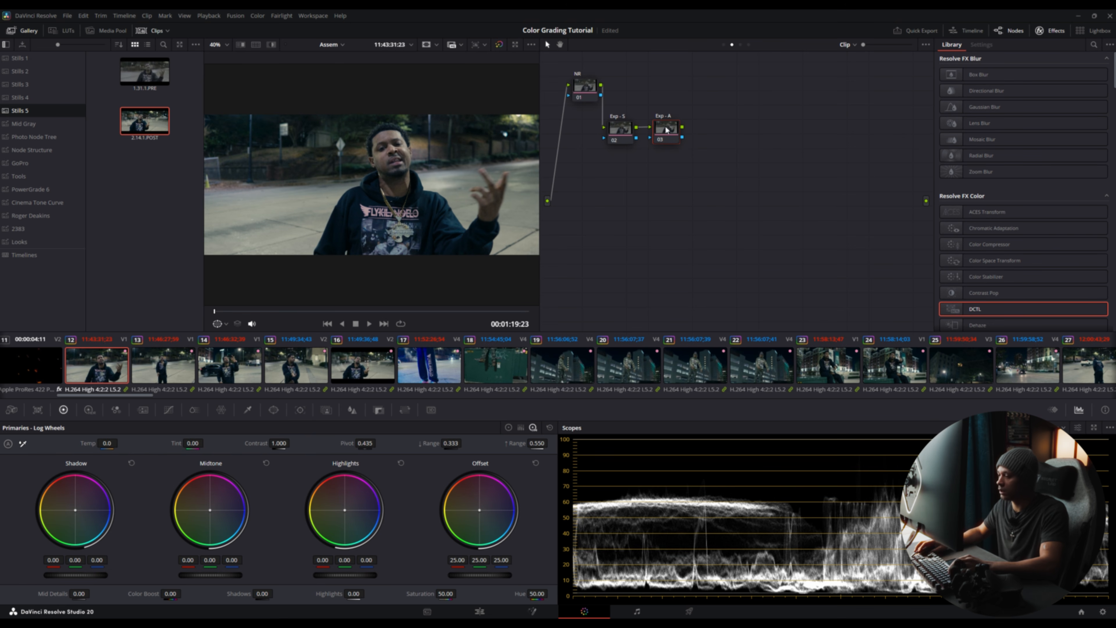
# Step: Add a serial node after Exp - A and label it Exp - C
pyautogui.hotkey('alt', 's')
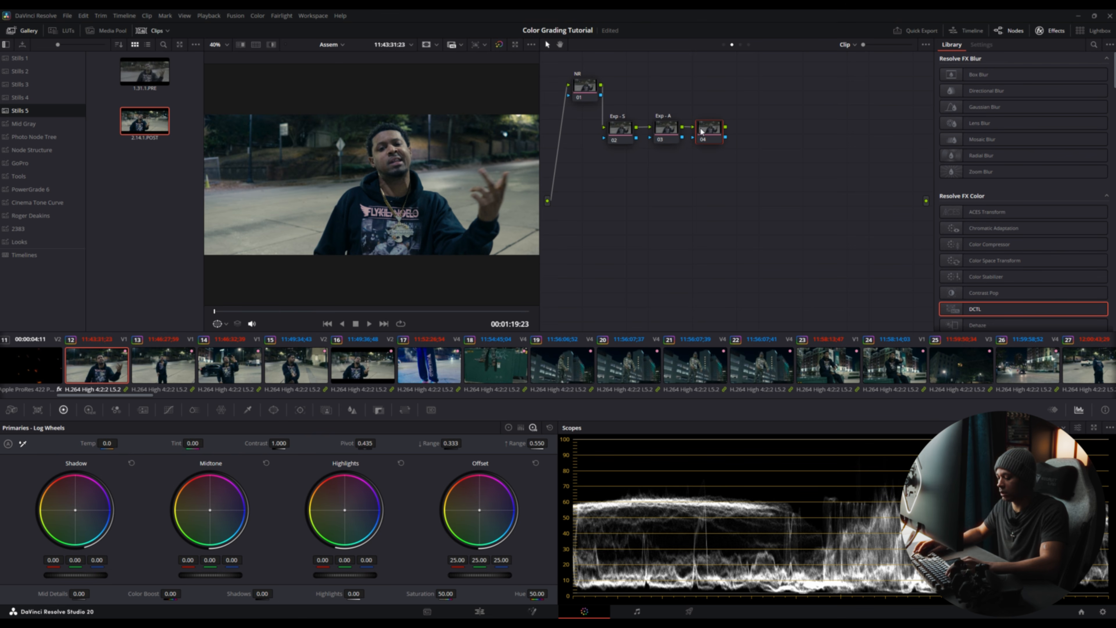
pyautogui.write('Ex')
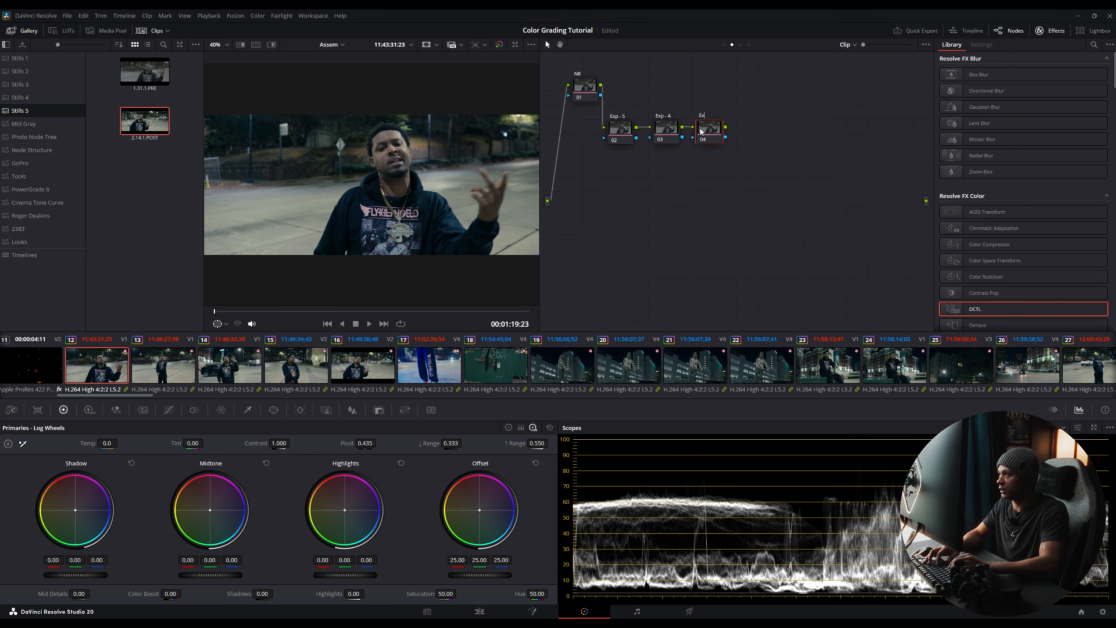
pyautogui.write('p - C')
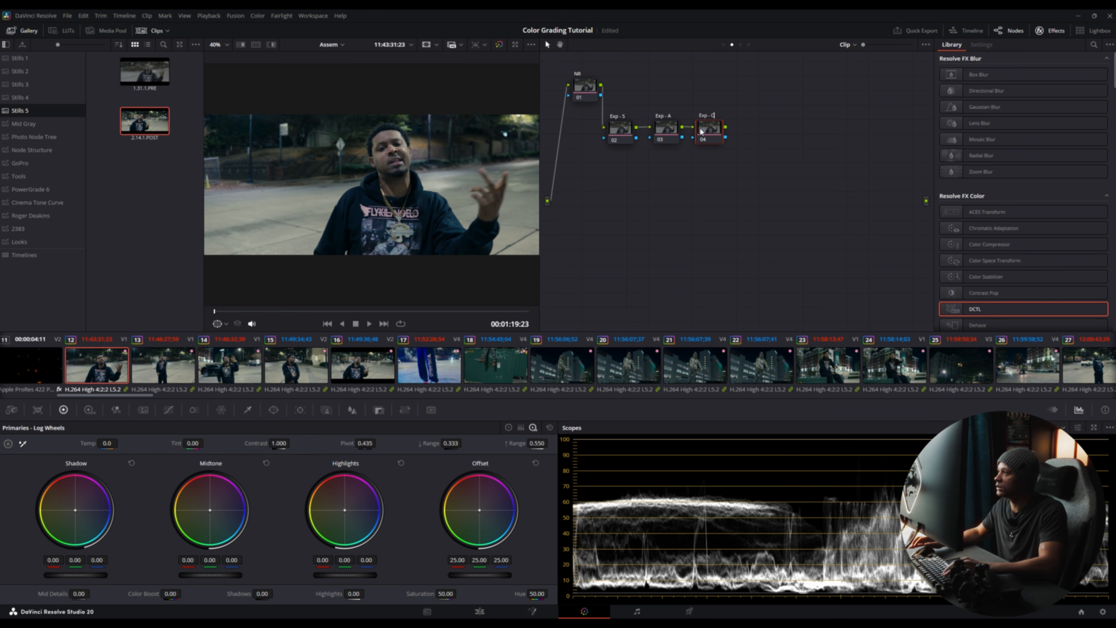
pyautogui.press('Return')
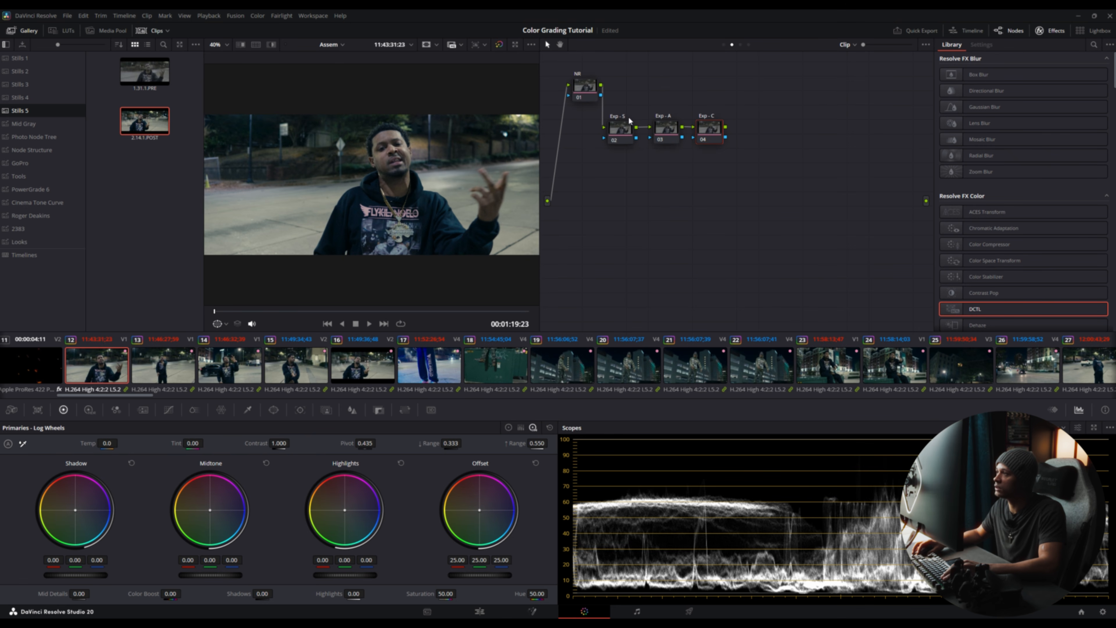
# Step: Add a serial node after Exp - C, place it below Exp - S and label it Contrast
pyautogui.click(618, 132)
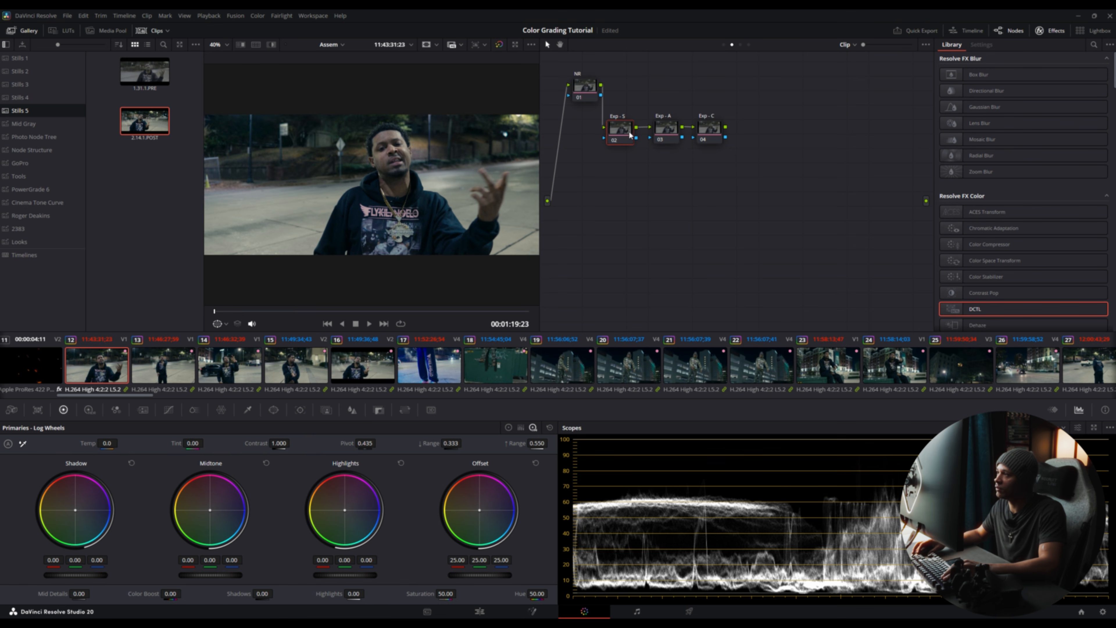
pyautogui.click(712, 130)
pyautogui.hotkey('alt', 's')
pyautogui.moveTo(742, 141); pyautogui.dragTo(617, 168)
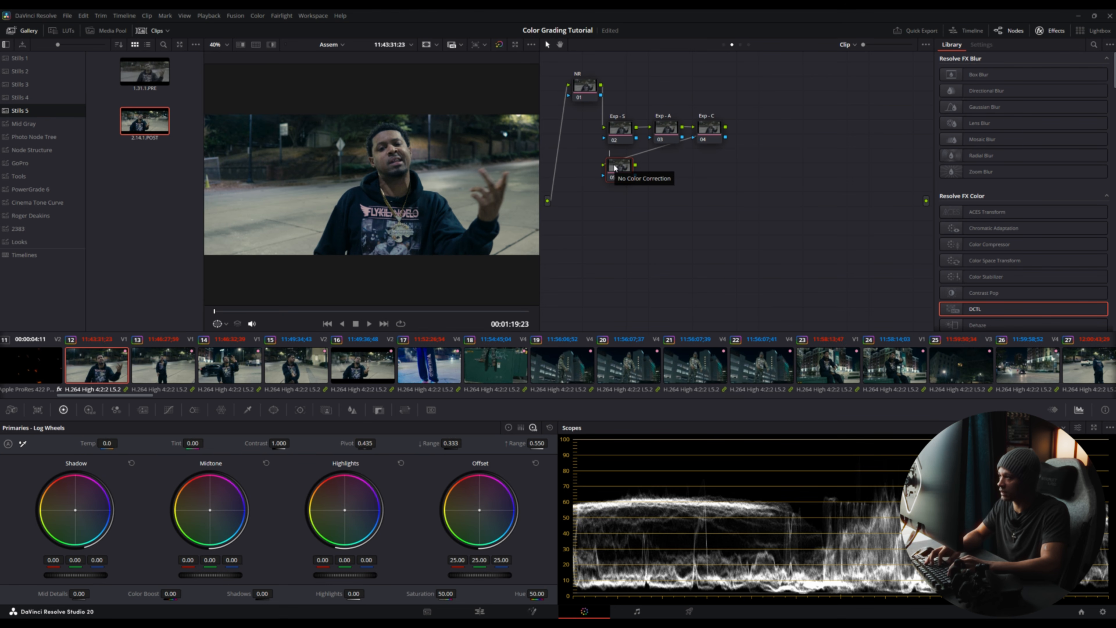
pyautogui.write('n')
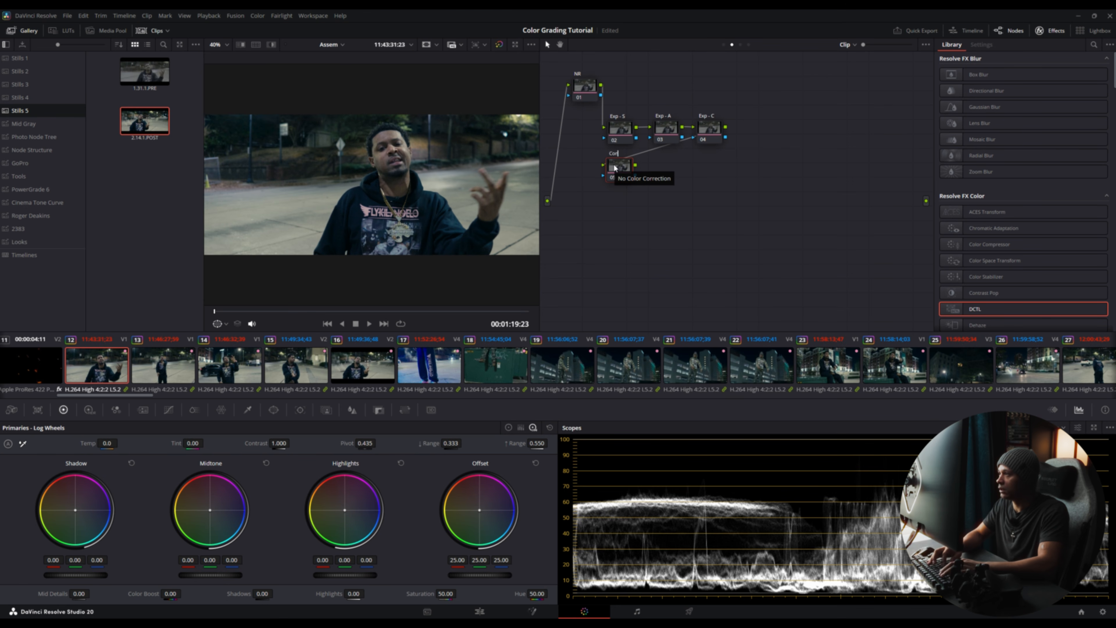
pyautogui.write('trast')
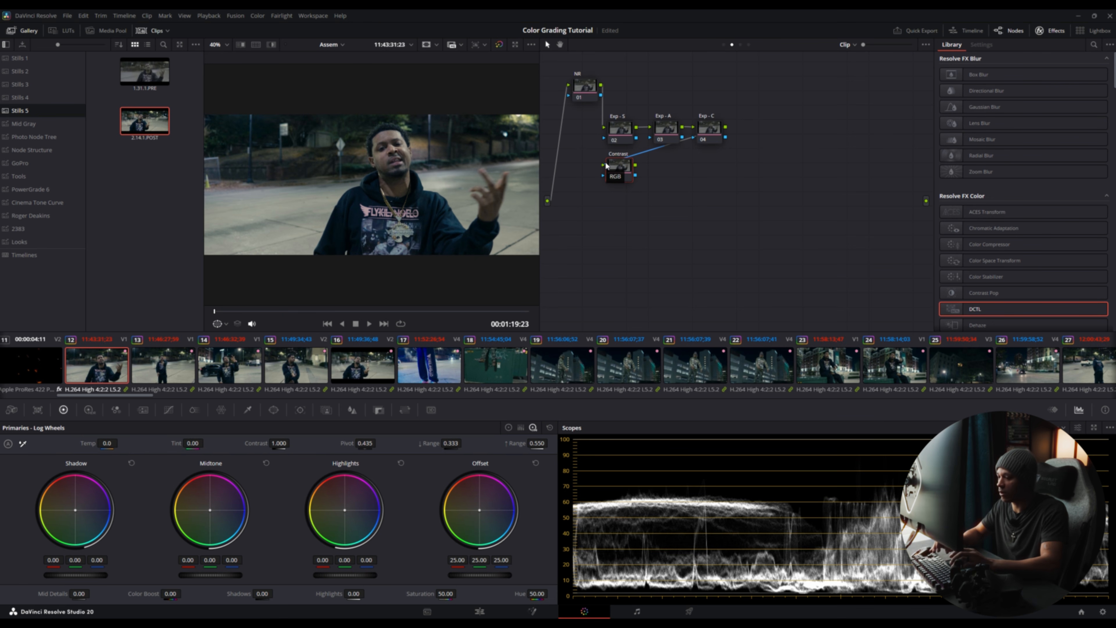
# Step: Add a serial node after Contrast and label it Sat
pyautogui.hotkey('alt', 's')
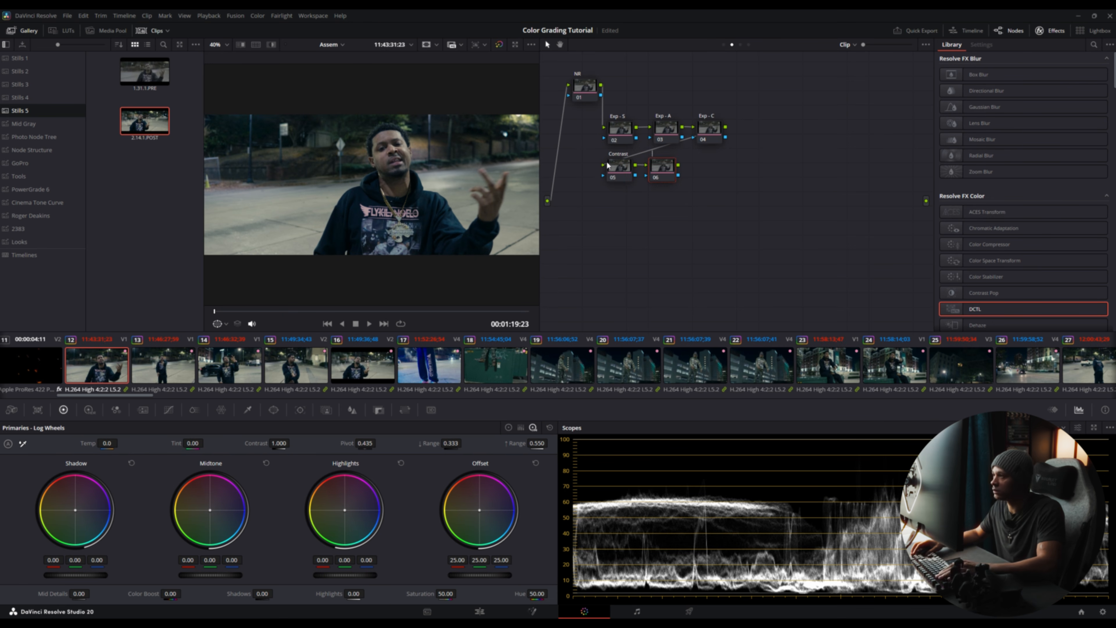
pyautogui.write('Satu')
pyautogui.press('Return')
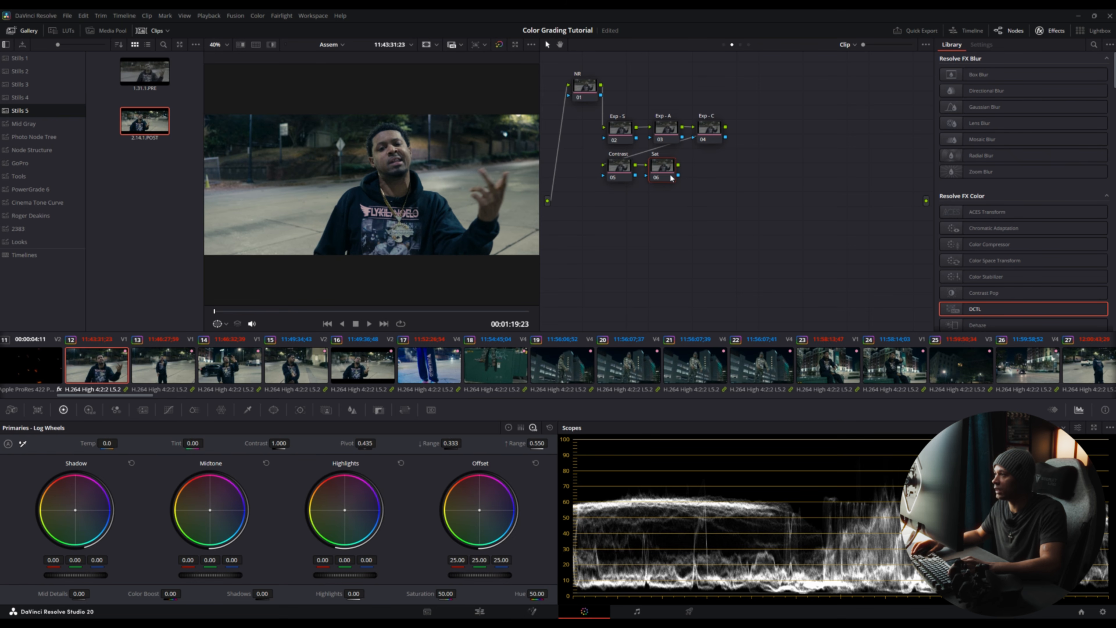
# Step: Add an unconnected corrector node below the Contrast row and append two serial nodes to it
pyautogui.rightClick(637, 213)
pyautogui.moveTo(661, 238)
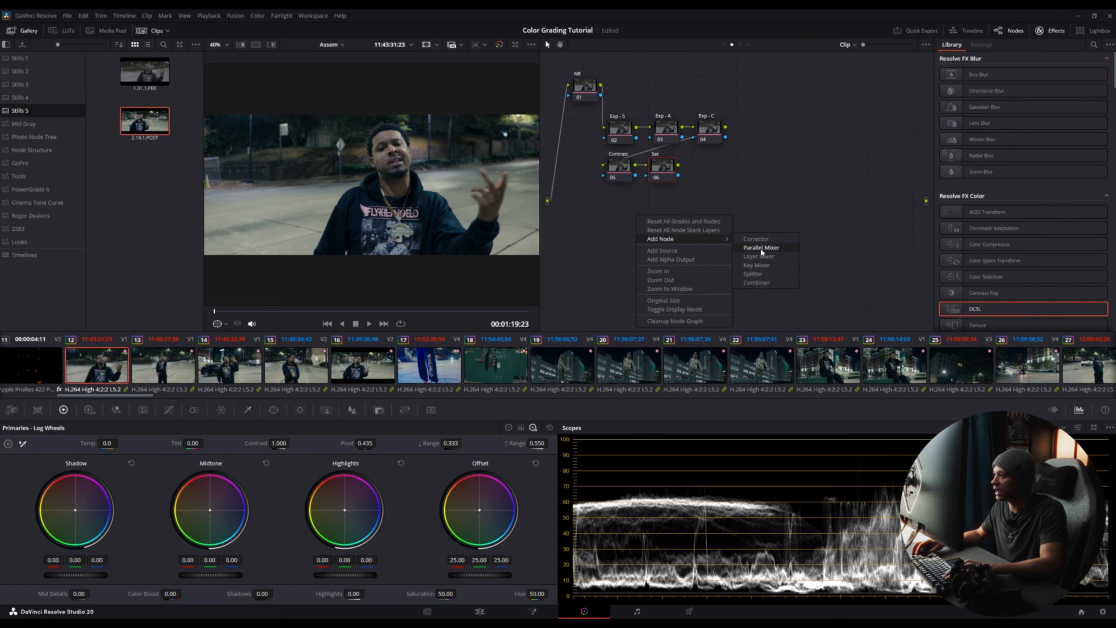
pyautogui.click(756, 239)
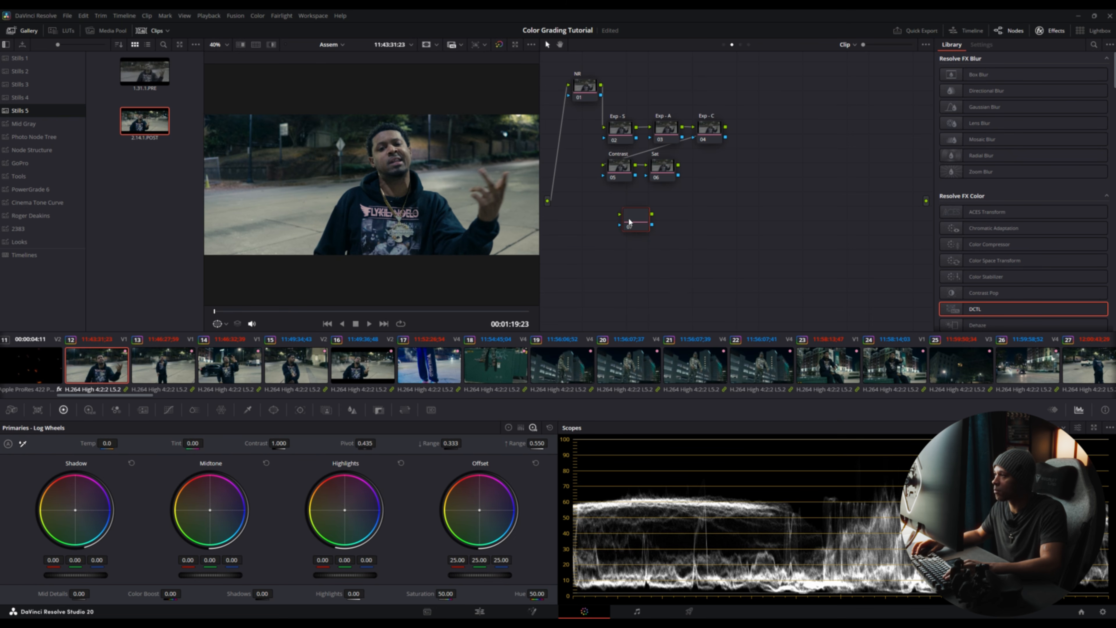
pyautogui.moveTo(633, 221); pyautogui.dragTo(609, 227)
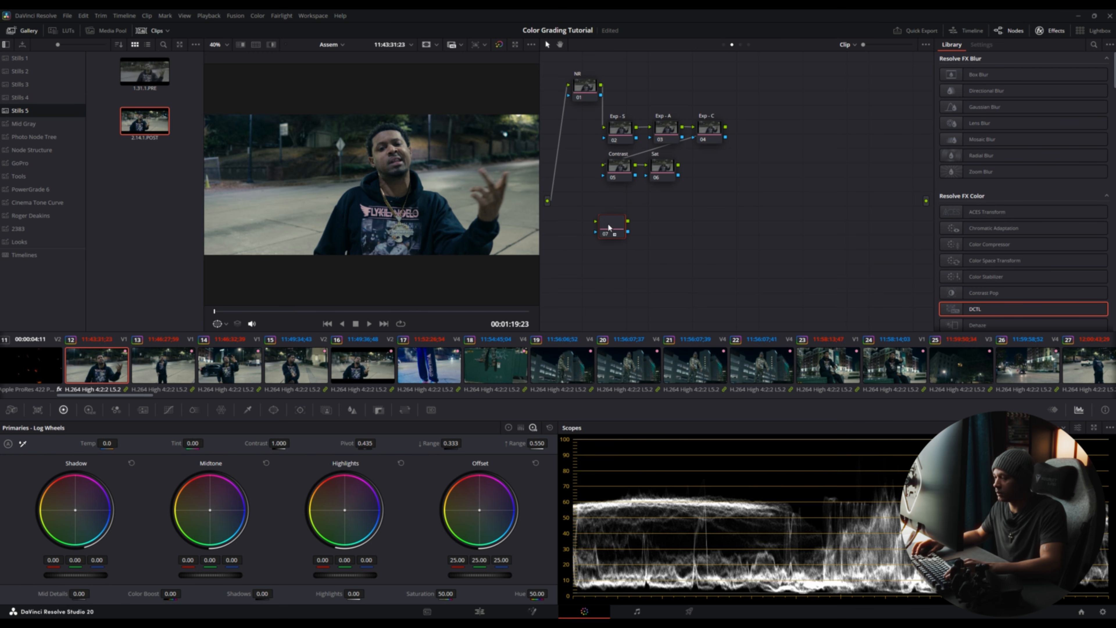
pyautogui.rightClick(611, 225)
pyautogui.click(609, 220)
pyautogui.hotkey('alt', 's')
pyautogui.hotkey('alt', 's')
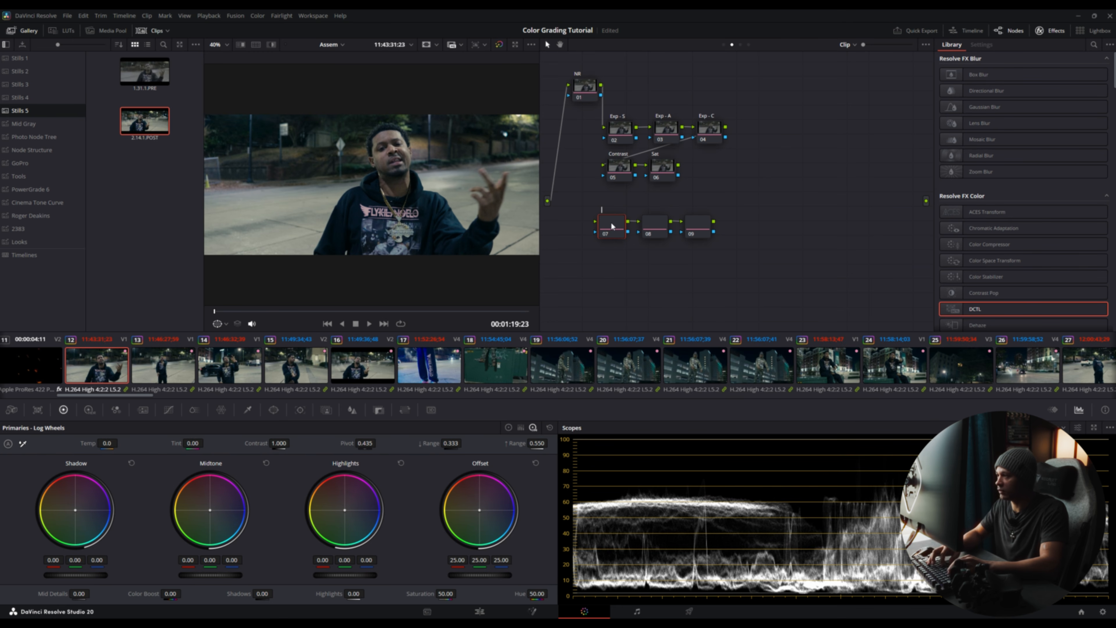
# Step: Label the three nodes of the new unconnected row LX, MX and RX in order
pyautogui.press('F2')
pyautogui.write('LX')
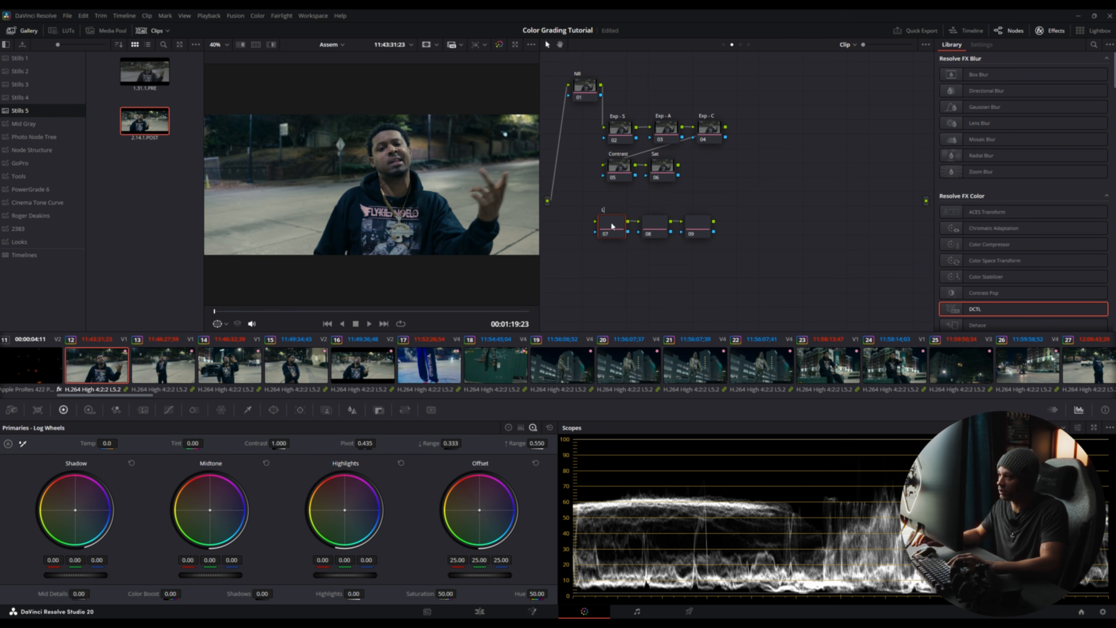
pyautogui.click(653, 223)
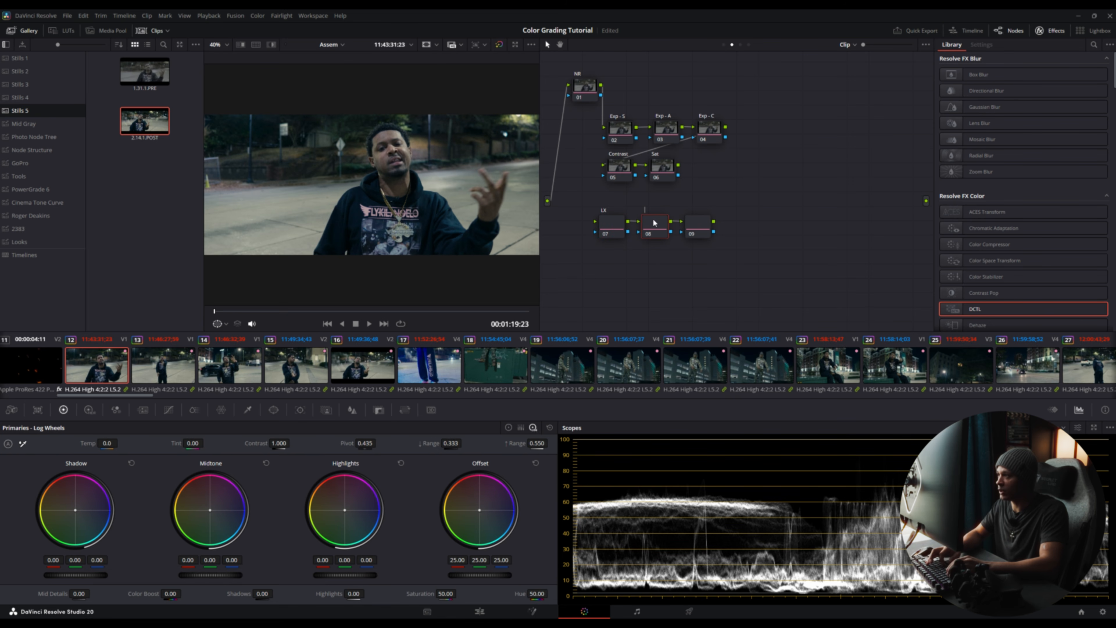
pyautogui.press('F2')
pyautogui.write('MX')
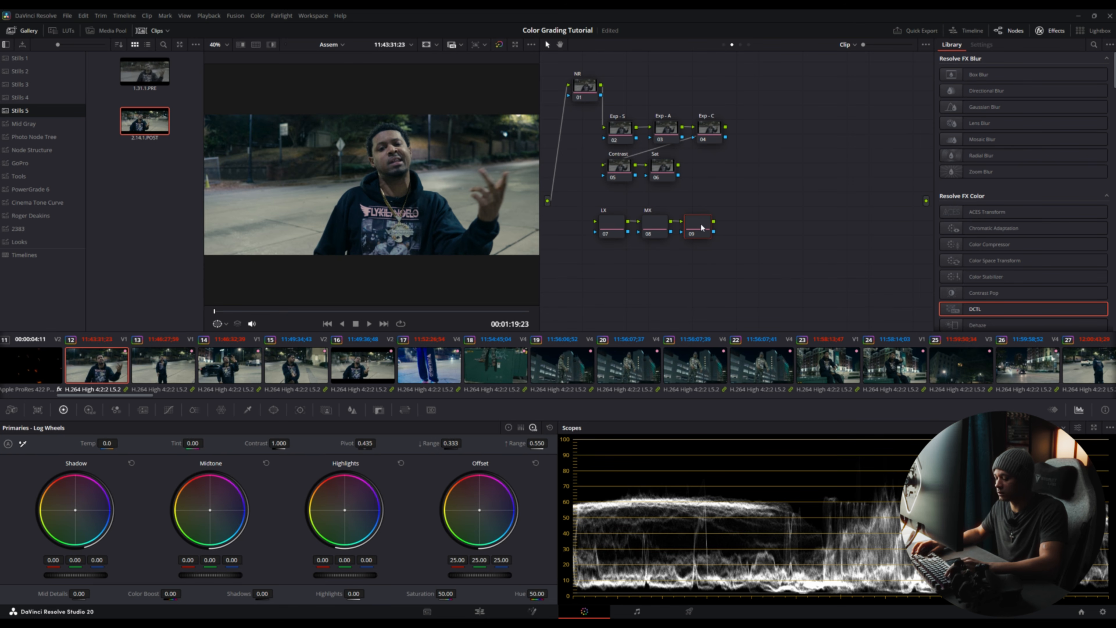
pyautogui.press('F2')
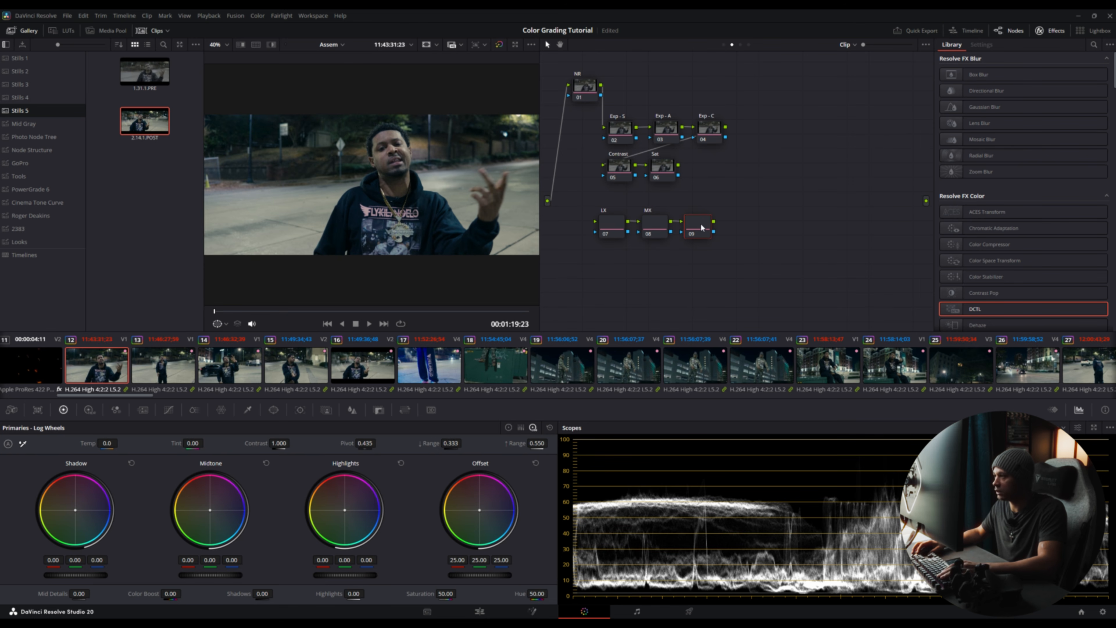
pyautogui.write('RX')
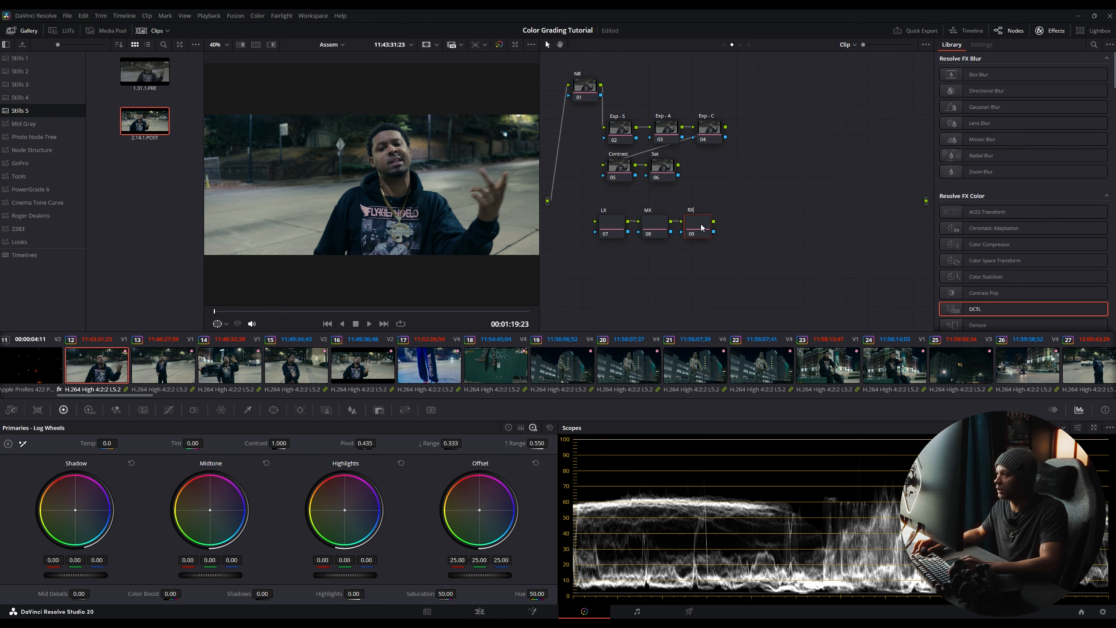
# Step: Build a second unconnected row of five corrector nodes and position it directly beneath the LX, MX, RX row
pyautogui.rightClick(614, 273)
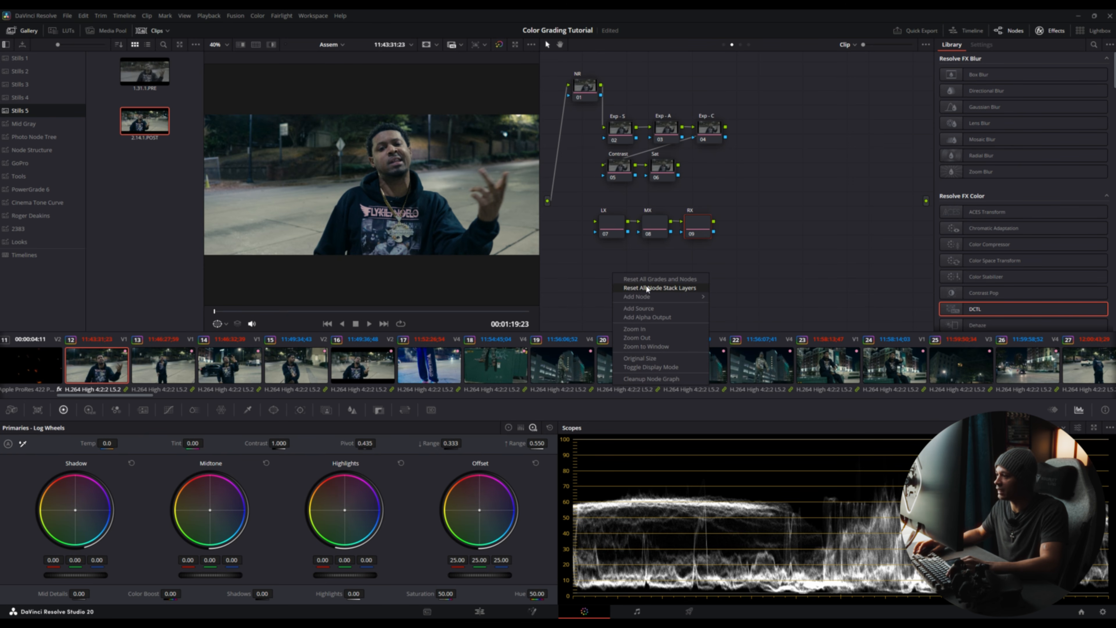
pyautogui.moveTo(643, 296)
pyautogui.click(724, 294)
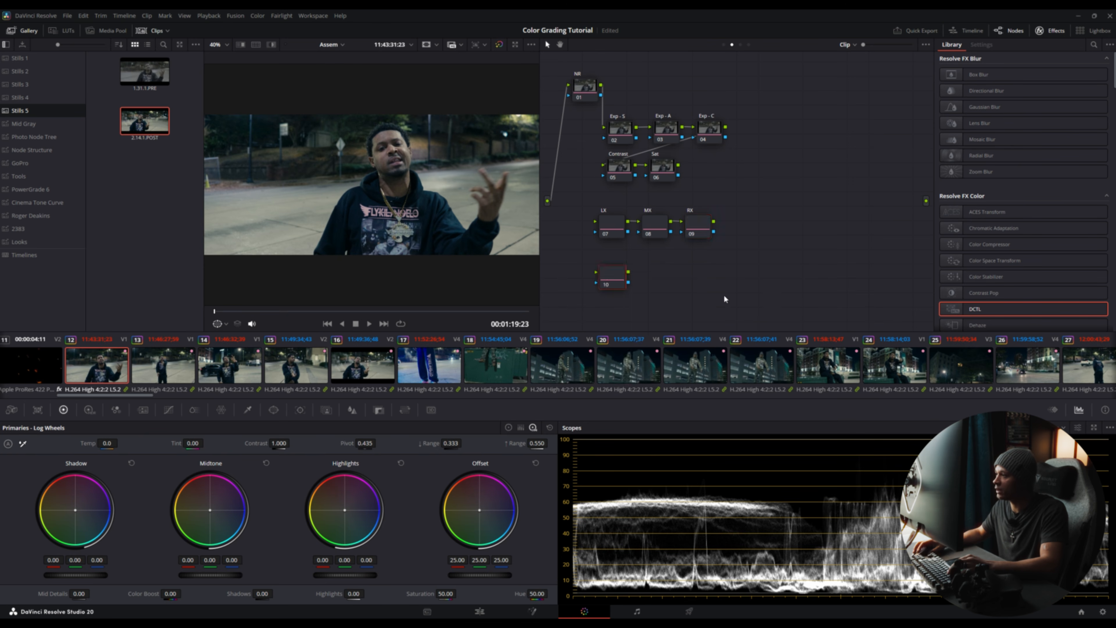
pyautogui.hotkey('alt', 's')
pyautogui.hotkey('alt', 's')
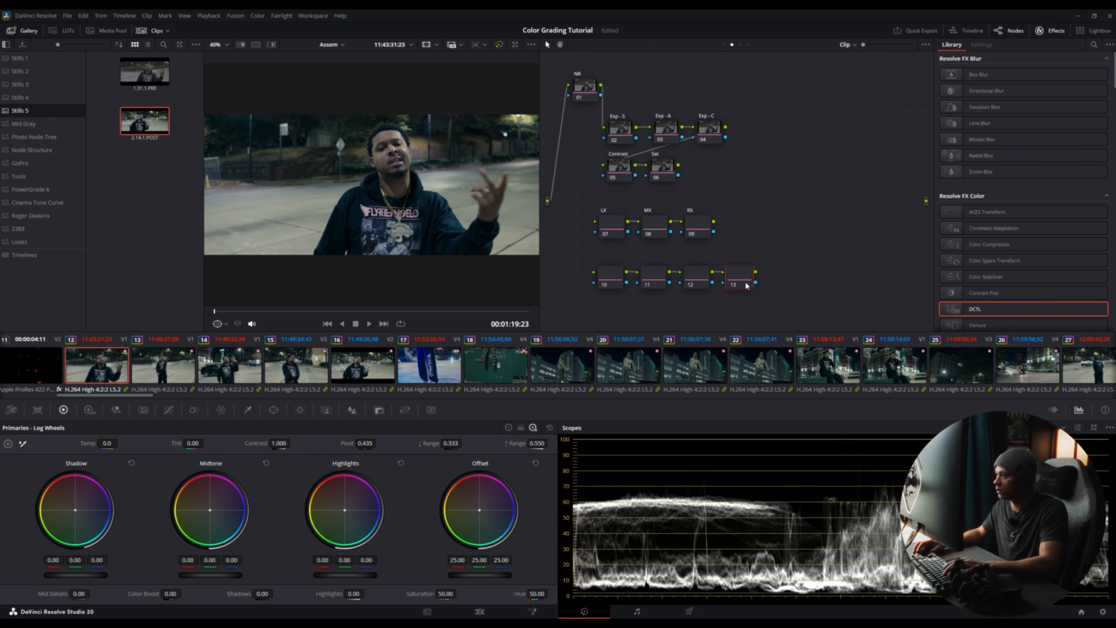
pyautogui.hotkey('alt', 's')
pyautogui.moveTo(700, 270); pyautogui.dragTo(660, 256)
# Step: Label the five nodes of the lowest row E1, E2, E3, E4 and E5 in order
pyautogui.click(567, 264)
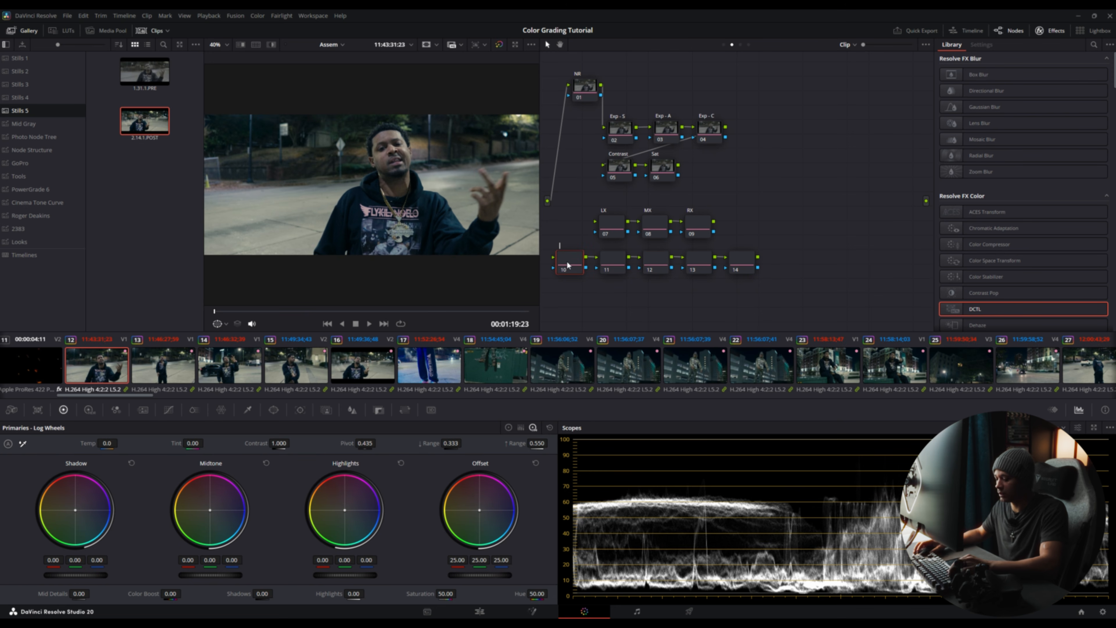
pyautogui.click(621, 264)
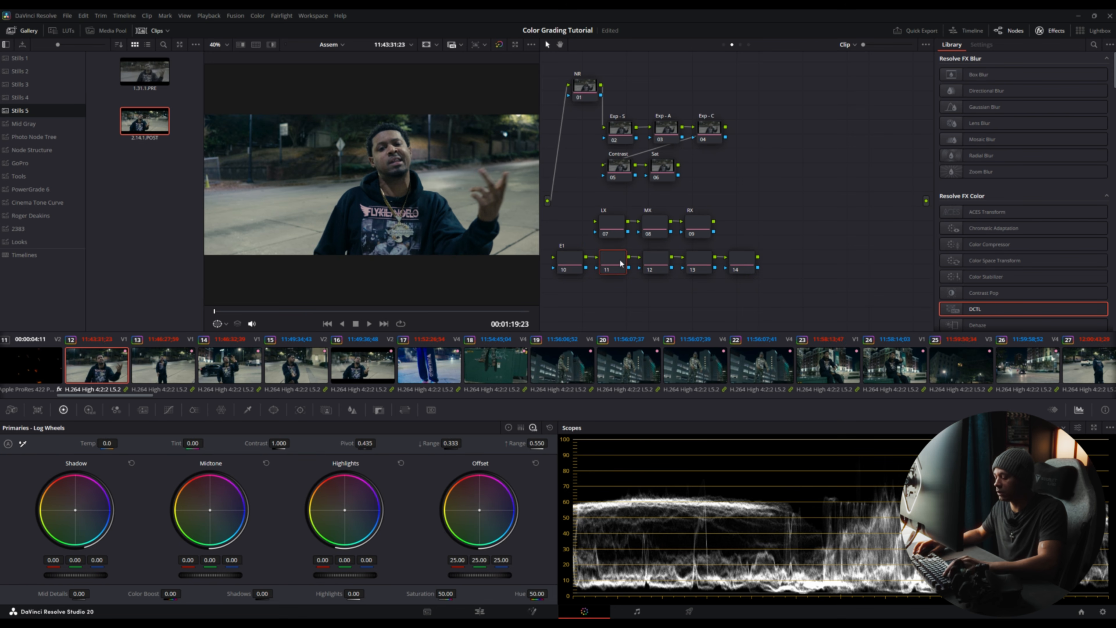
pyautogui.press('F2')
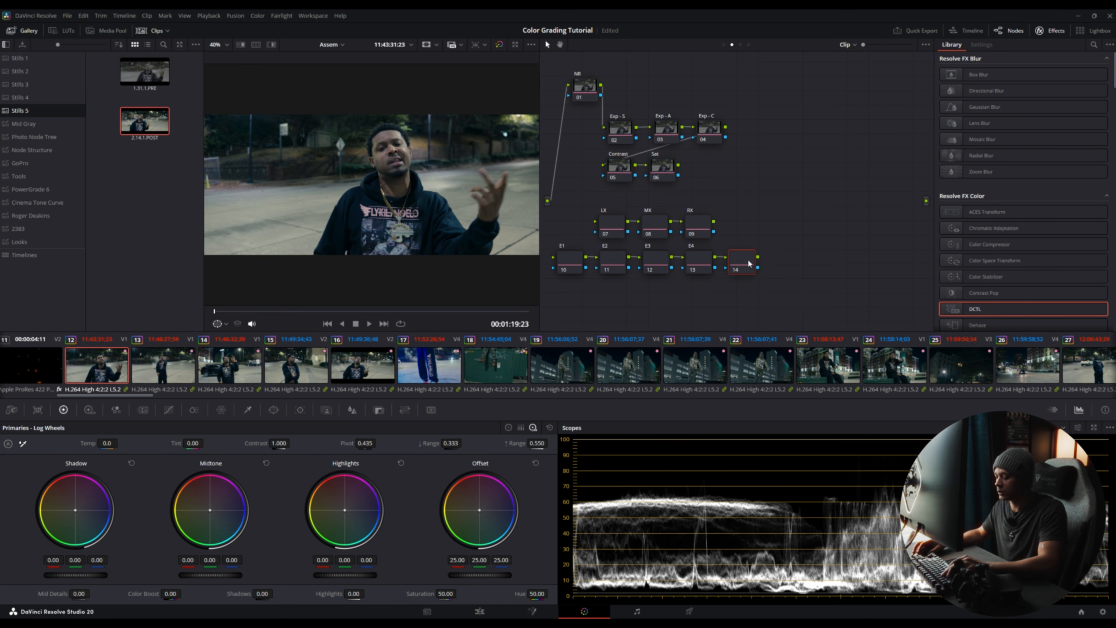
pyautogui.press('F2')
pyautogui.write('E5')
pyautogui.press('Return')
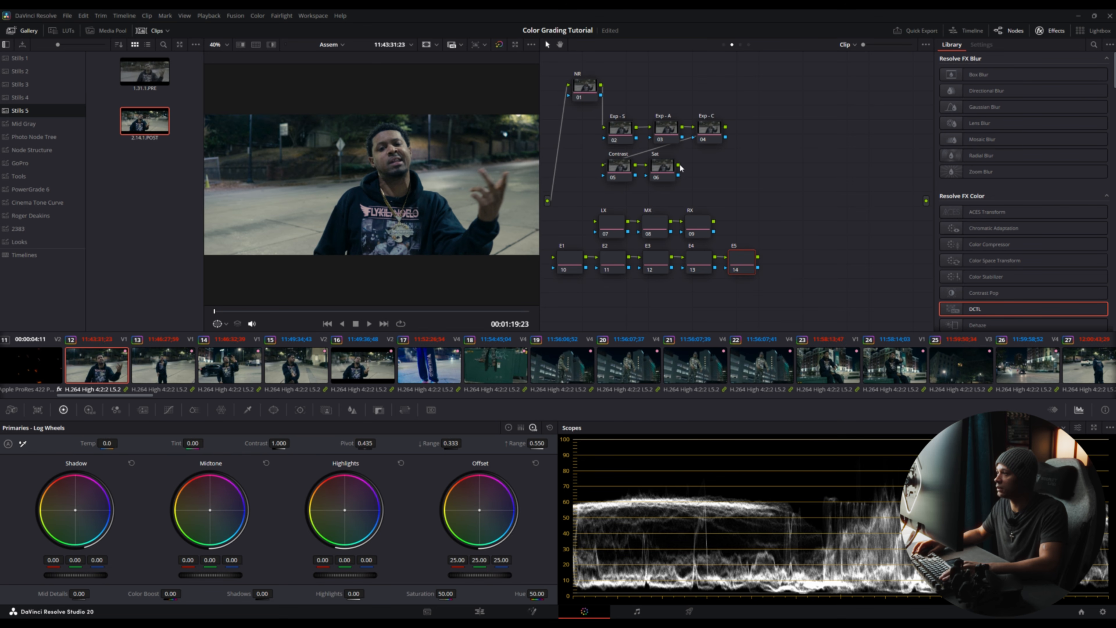
# Step: Connect Sat's output to both LX and E1, and combine the RX and E5 outputs in a Parallel Mixer placed after the two rows
pyautogui.moveTo(679, 166); pyautogui.dragTo(552, 259)
pyautogui.rightClick(824, 232)
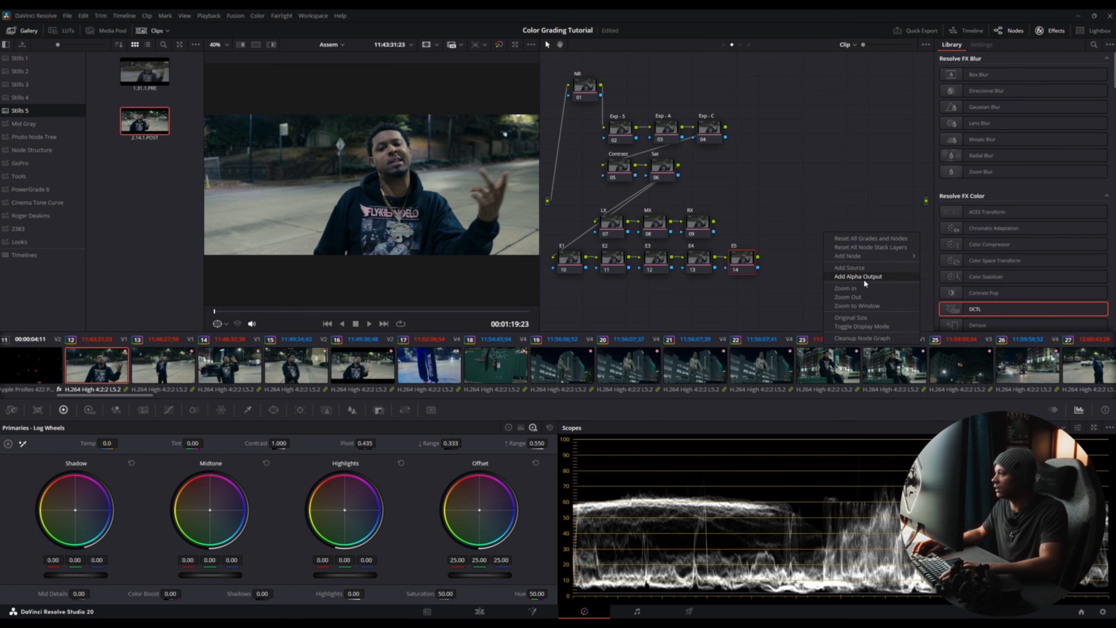
pyautogui.moveTo(873, 257)
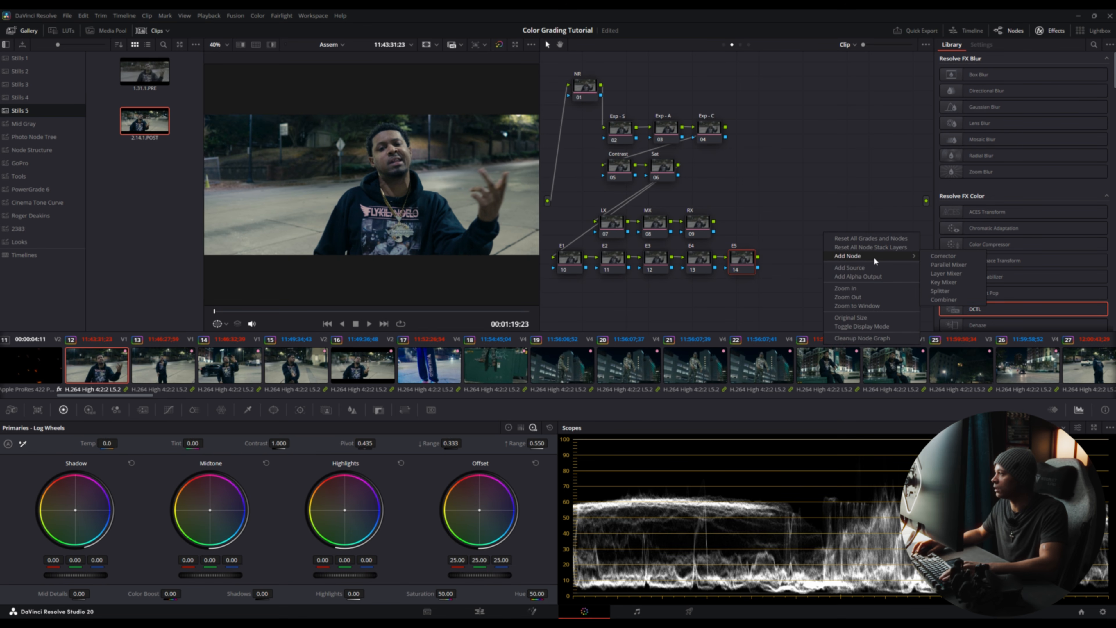
pyautogui.click(940, 258)
pyautogui.moveTo(822, 235); pyautogui.dragTo(771, 228)
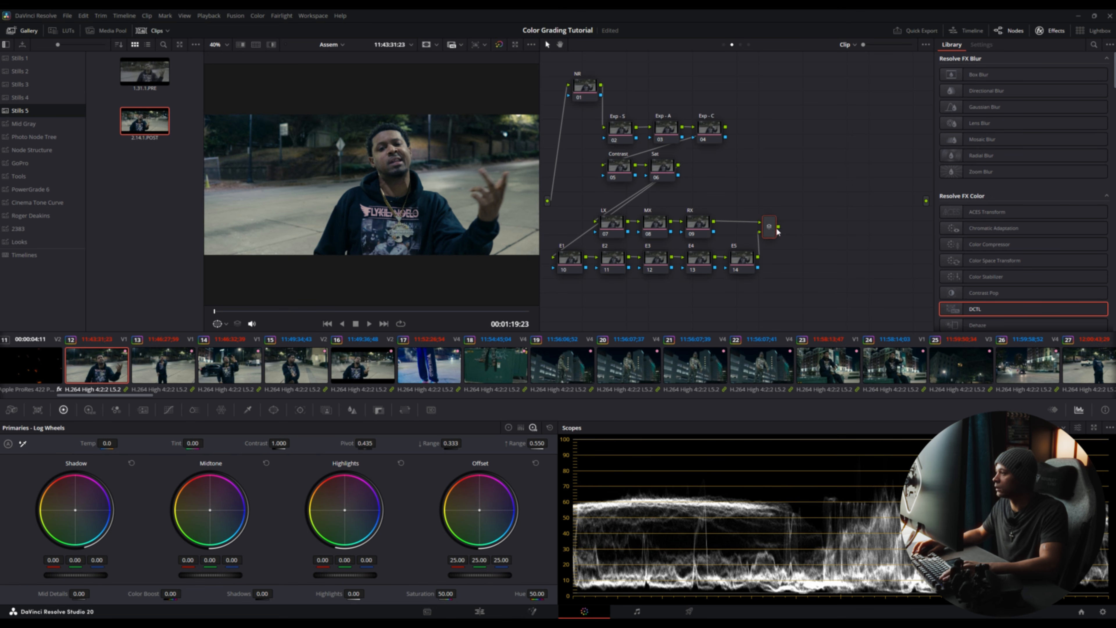
# Step: Add a serial corrector node after the Parallel Mixer and label it Vig
pyautogui.hotkey('alt', 's')
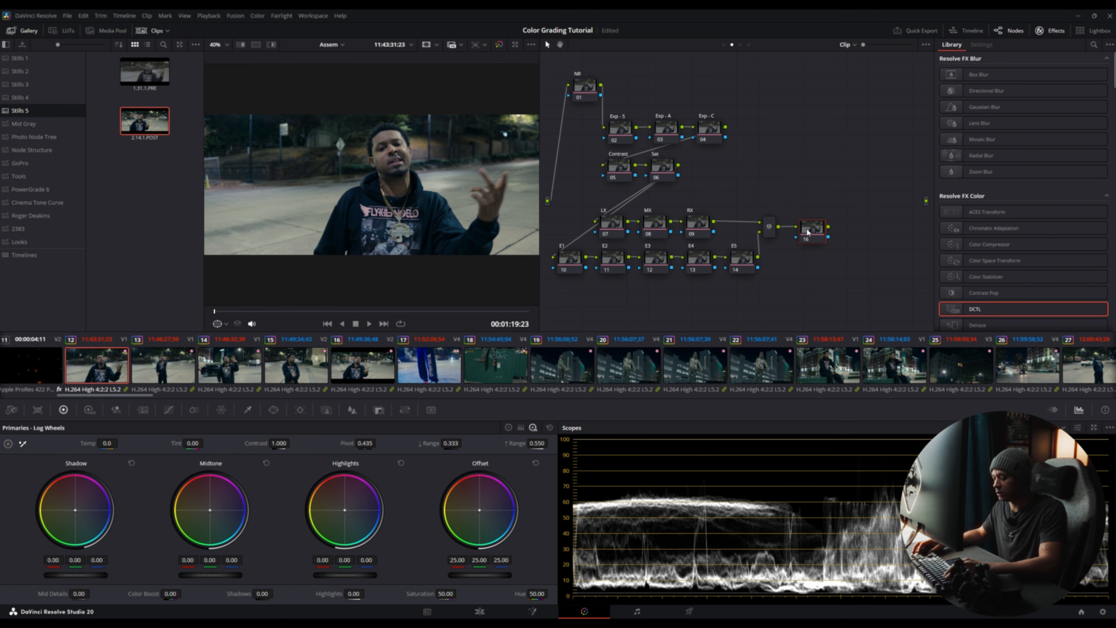
pyautogui.press('F2')
pyautogui.write('V')
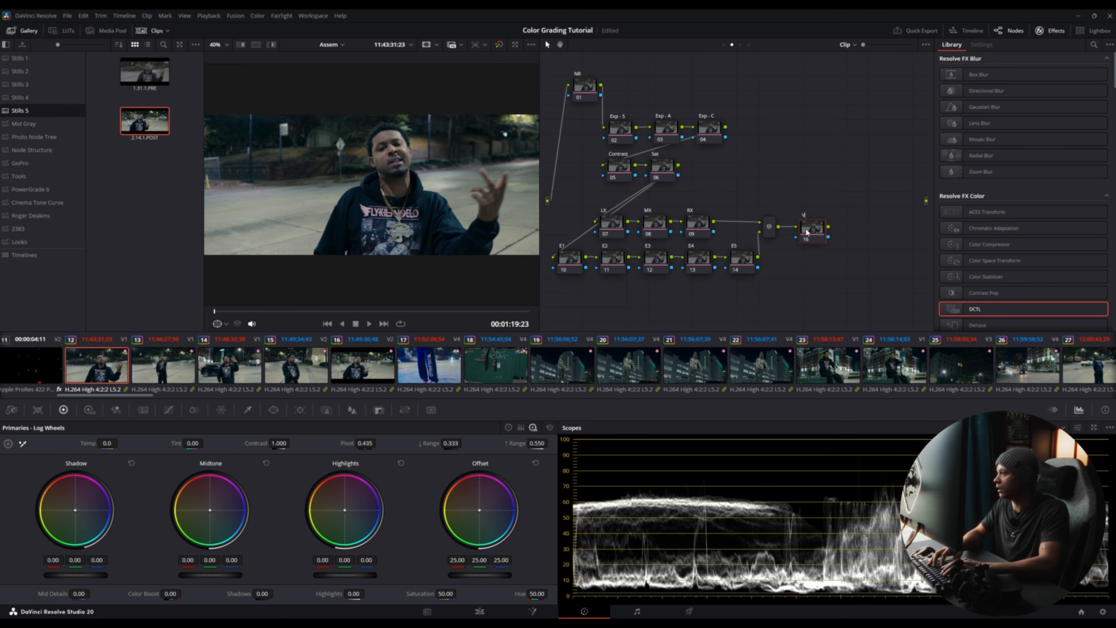
pyautogui.write('ig')
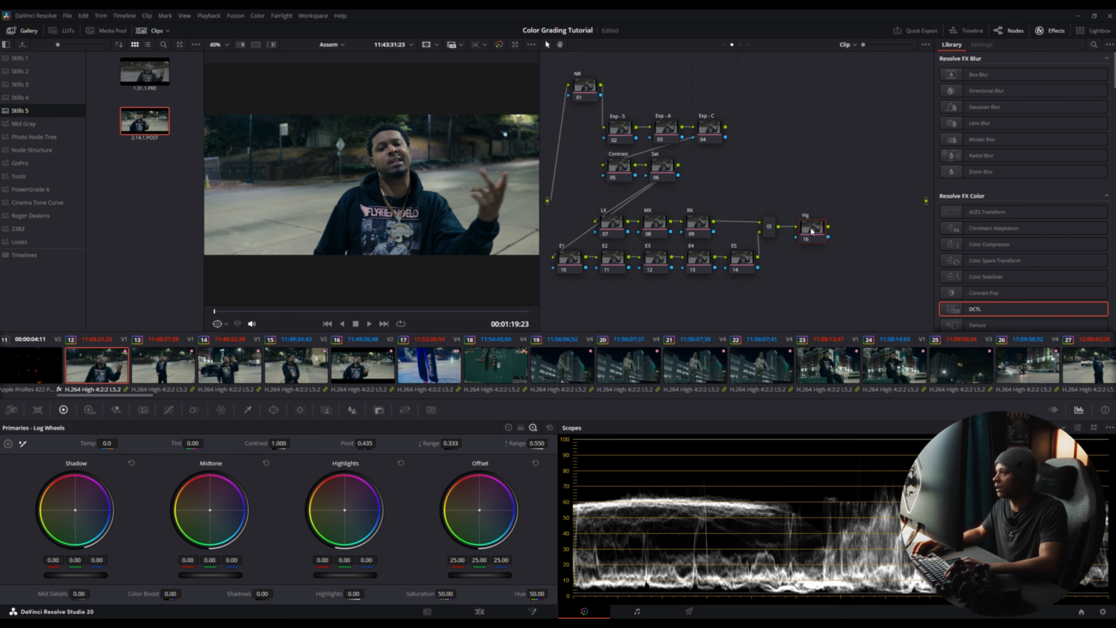
# Step: Add an outside node to Vig, label it Vig as well, and connect its output to the clip's final output
pyautogui.rightClick(821, 229)
pyautogui.moveTo(841, 274)
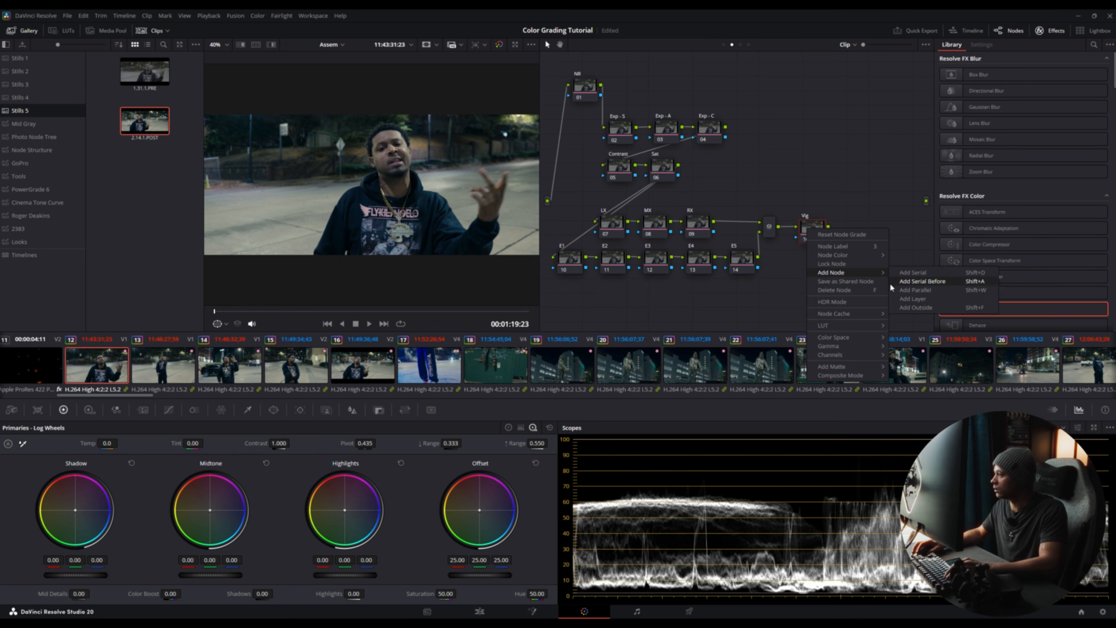
pyautogui.click(913, 305)
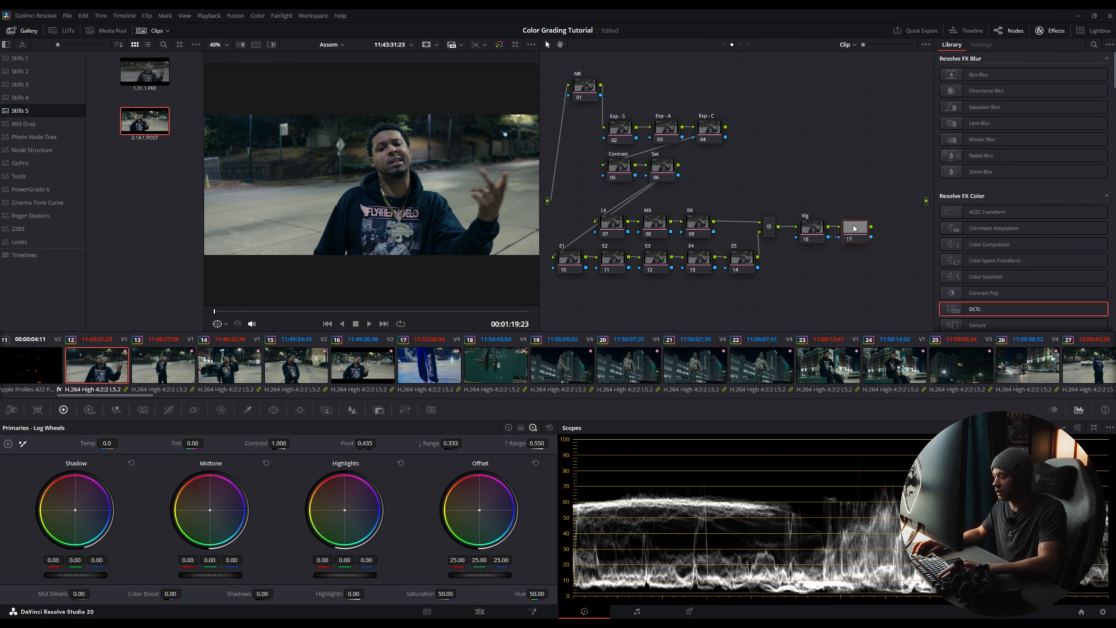
pyautogui.press('F2')
pyautogui.write('Vig')
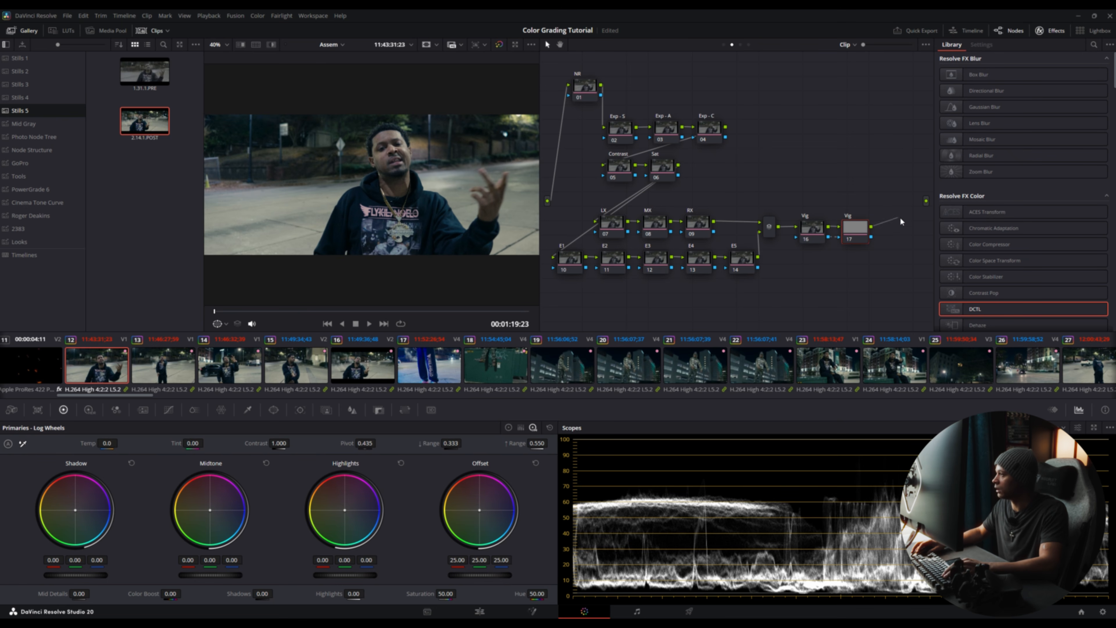
pyautogui.moveTo(576, 62); pyautogui.dragTo(861, 290)
pyautogui.moveTo(587, 89); pyautogui.dragTo(604, 92)
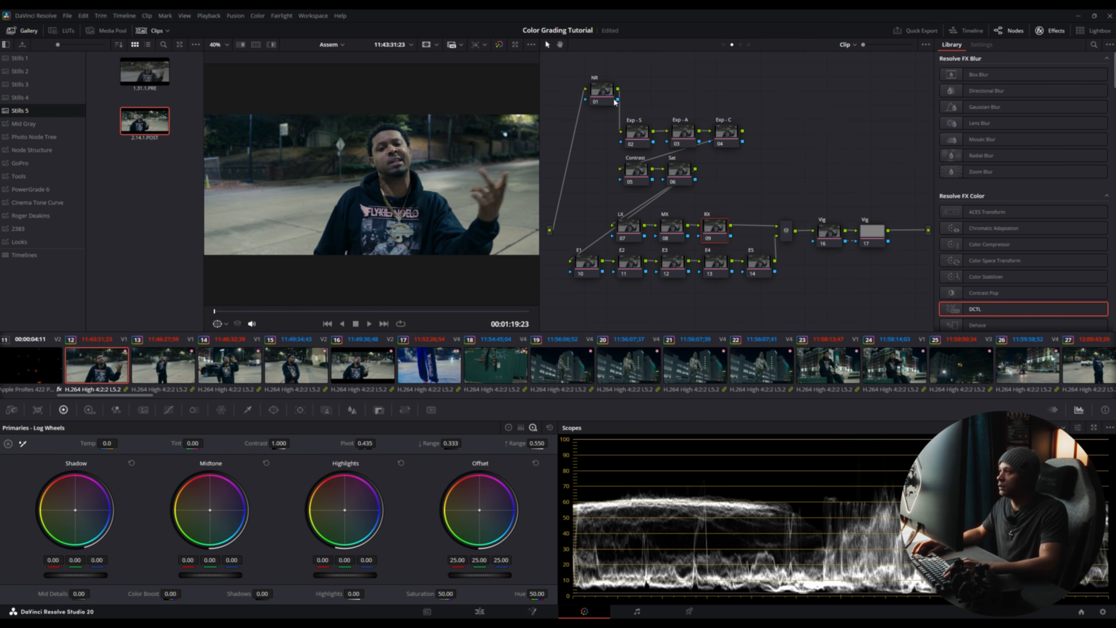
# Step: Set the node gamma of Exp - S, Exp - A and Exp - C to Stops (18% Gray)
pyautogui.rightClick(641, 136)
pyautogui.moveTo(703, 252)
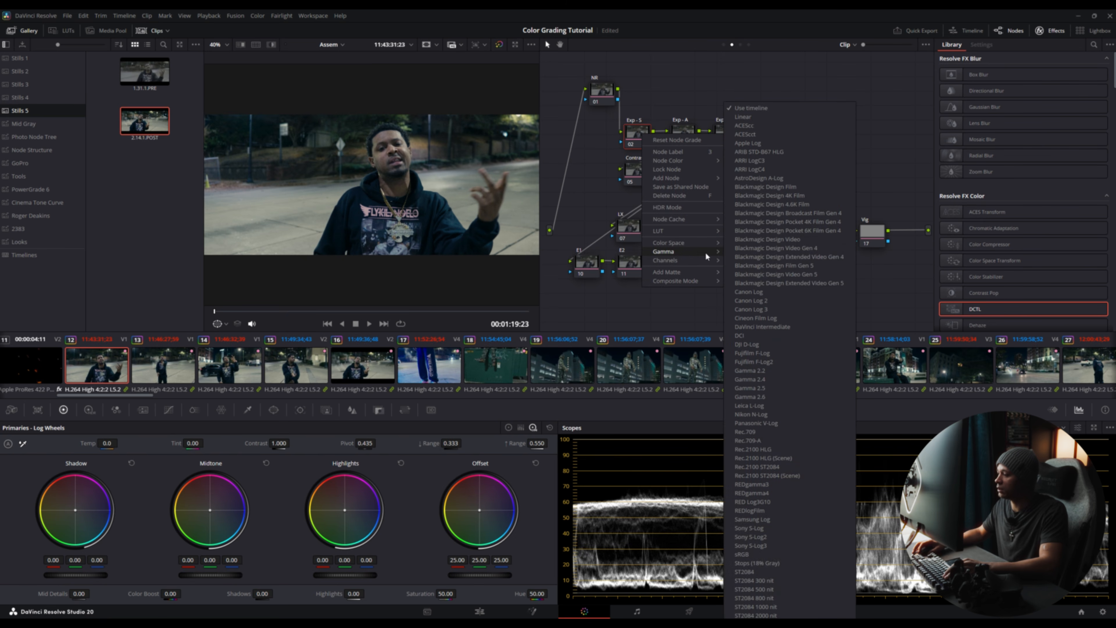
pyautogui.click(800, 565)
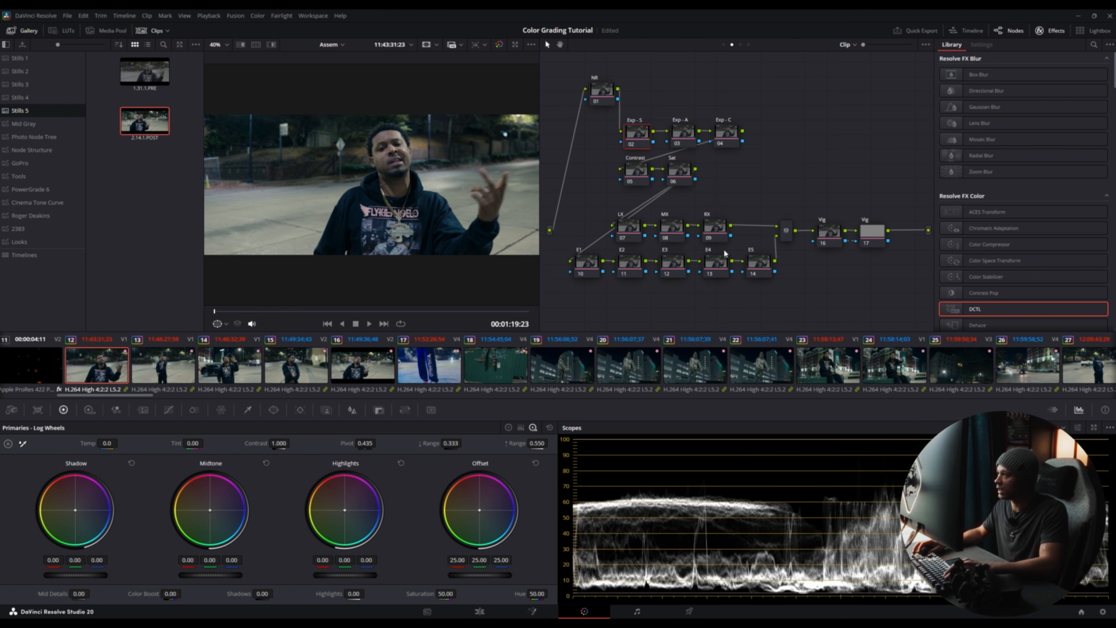
pyautogui.rightClick(679, 132)
pyautogui.moveTo(726, 252)
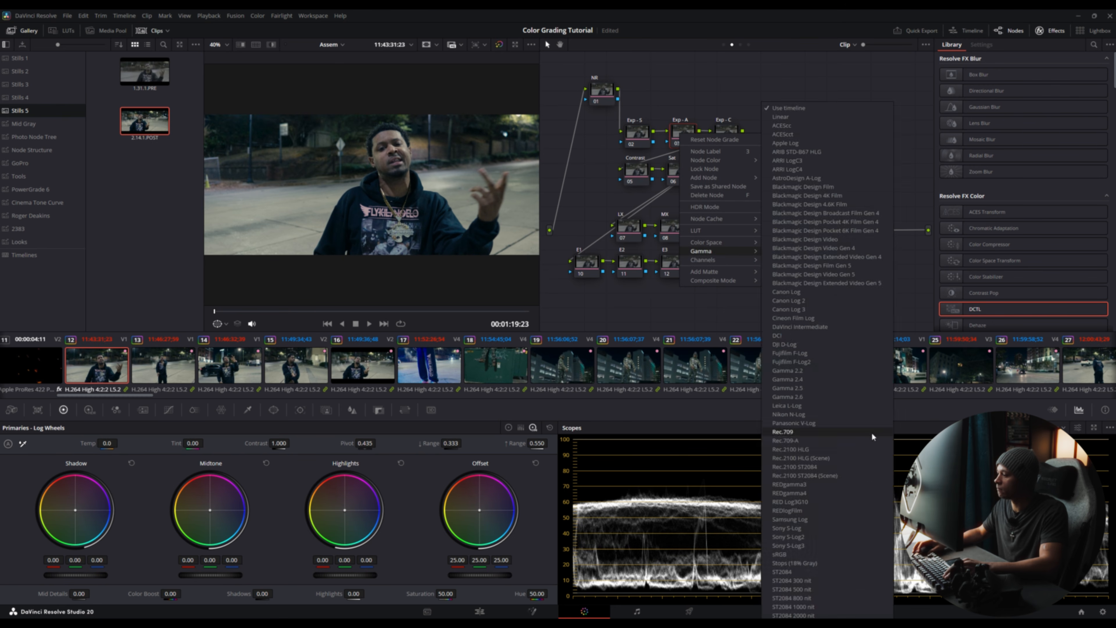
pyautogui.click(820, 571)
pyautogui.click(726, 131)
pyautogui.rightClick(724, 133)
pyautogui.moveTo(759, 248)
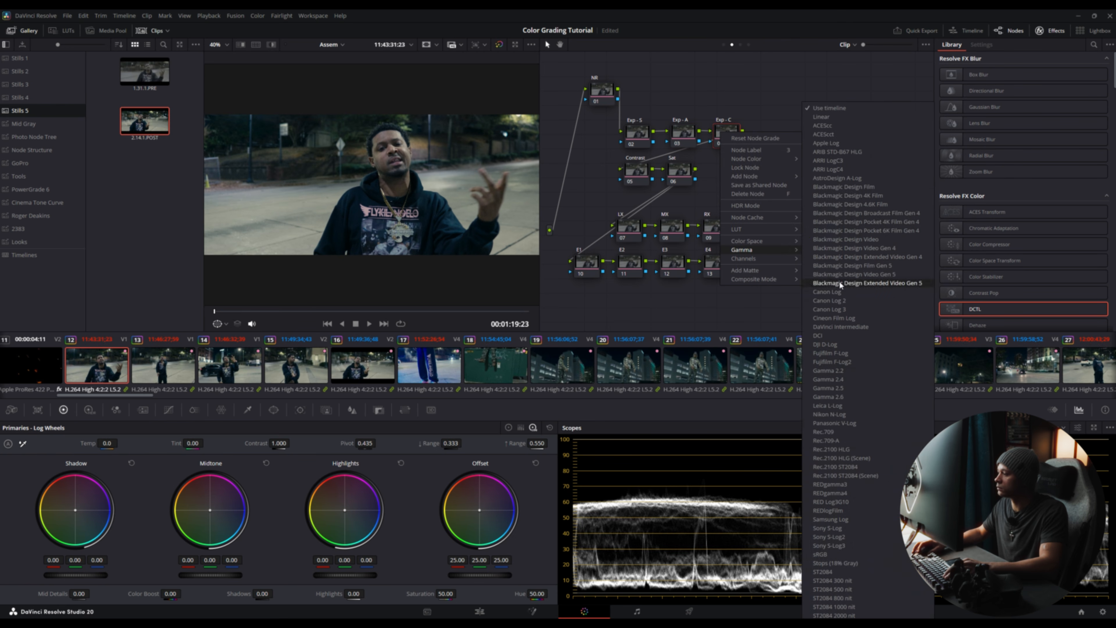
pyautogui.click(829, 565)
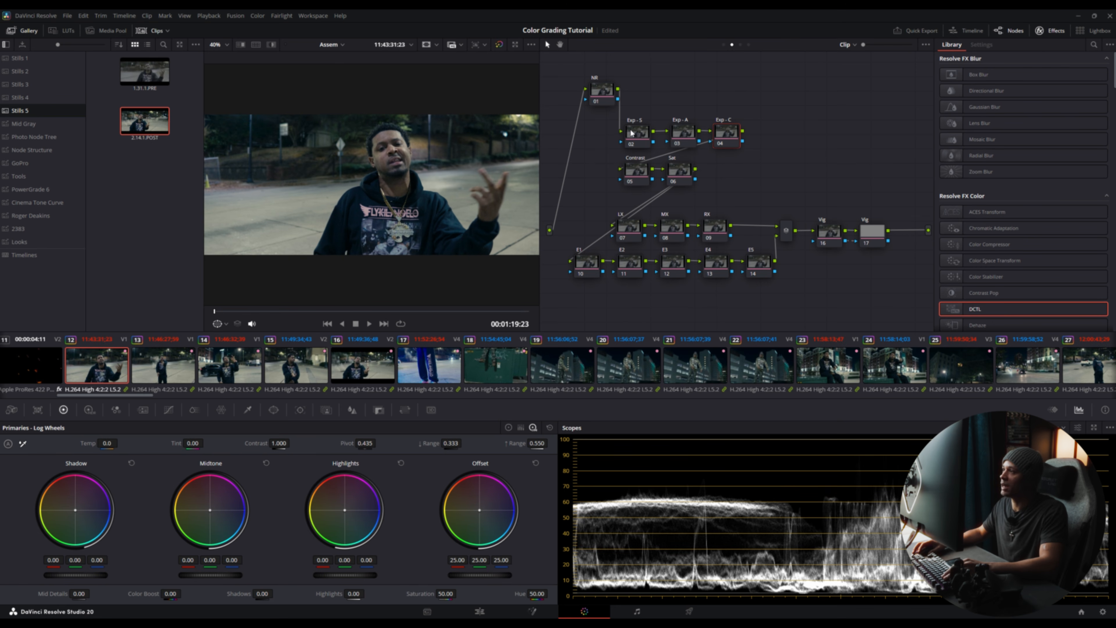
# Step: Switch the Primaries from Log Wheels to Color Wheels and check the Gamma setting of the Exp - S node
pyautogui.click(508, 426)
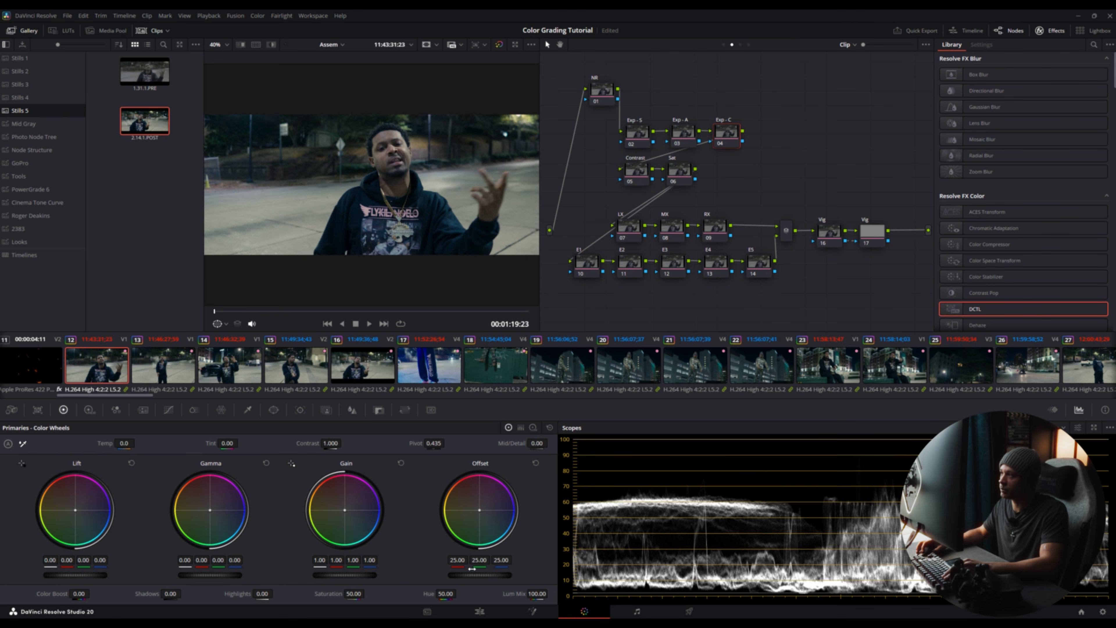
pyautogui.rightClick(637, 132)
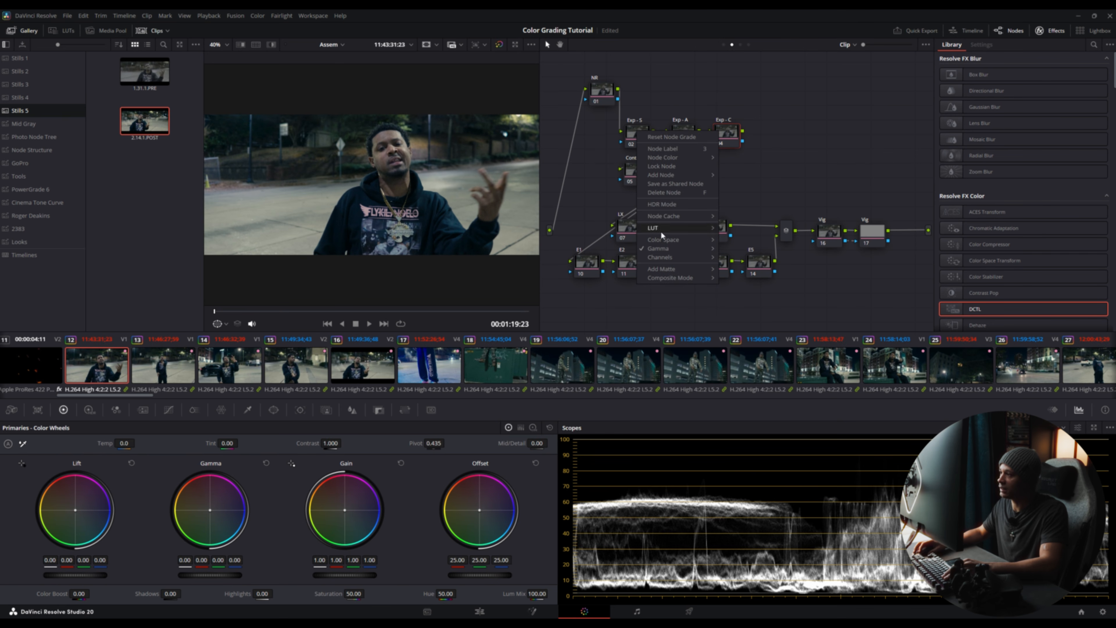
pyautogui.moveTo(658, 249)
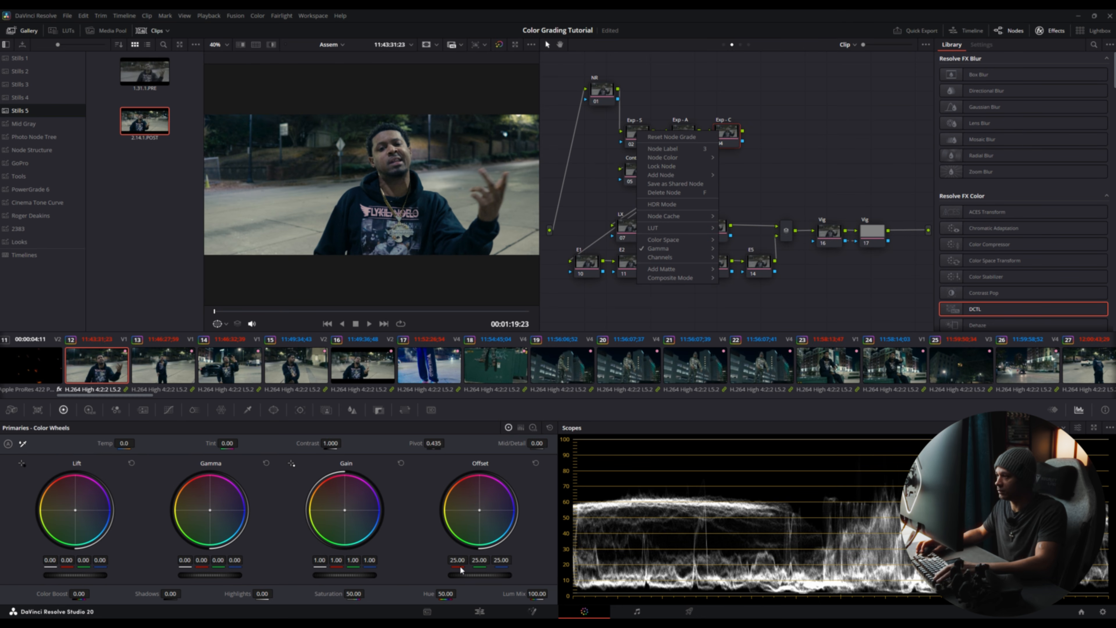
pyautogui.moveTo(701, 246)
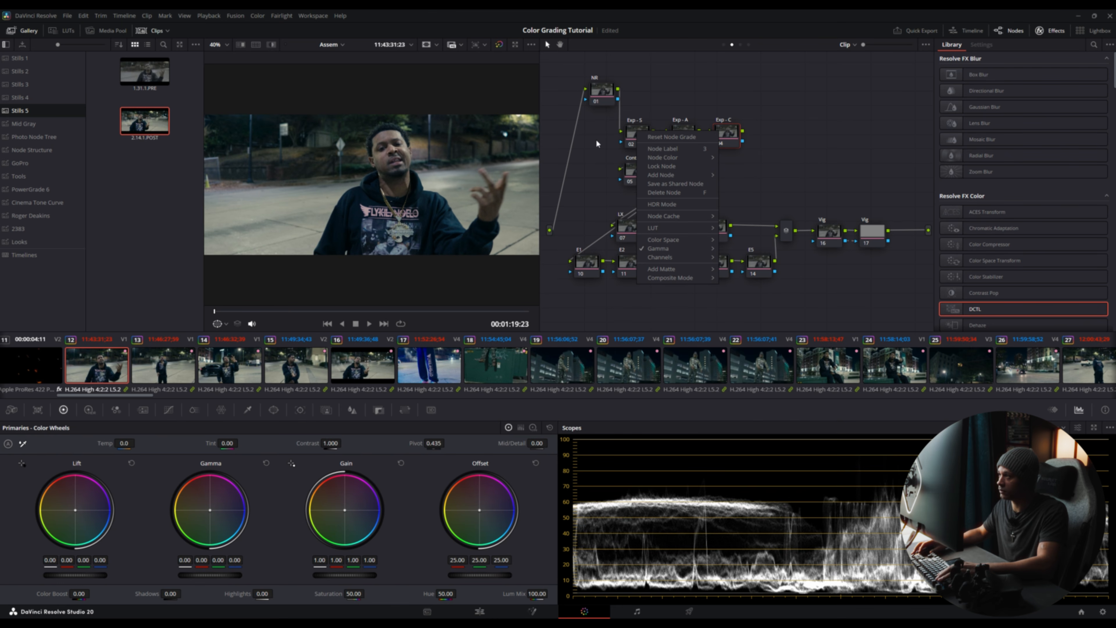
# Step: Check whether Printer Light Hotkeys is enabled and review the printer light options
pyautogui.click(258, 16)
pyautogui.click(258, 15)
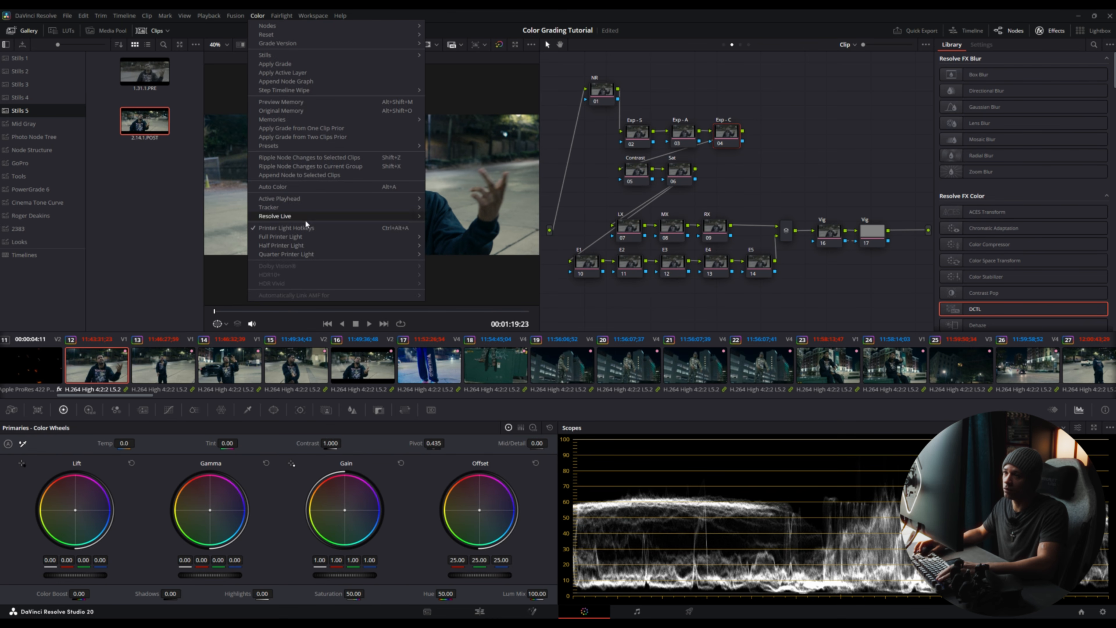
pyautogui.moveTo(407, 247)
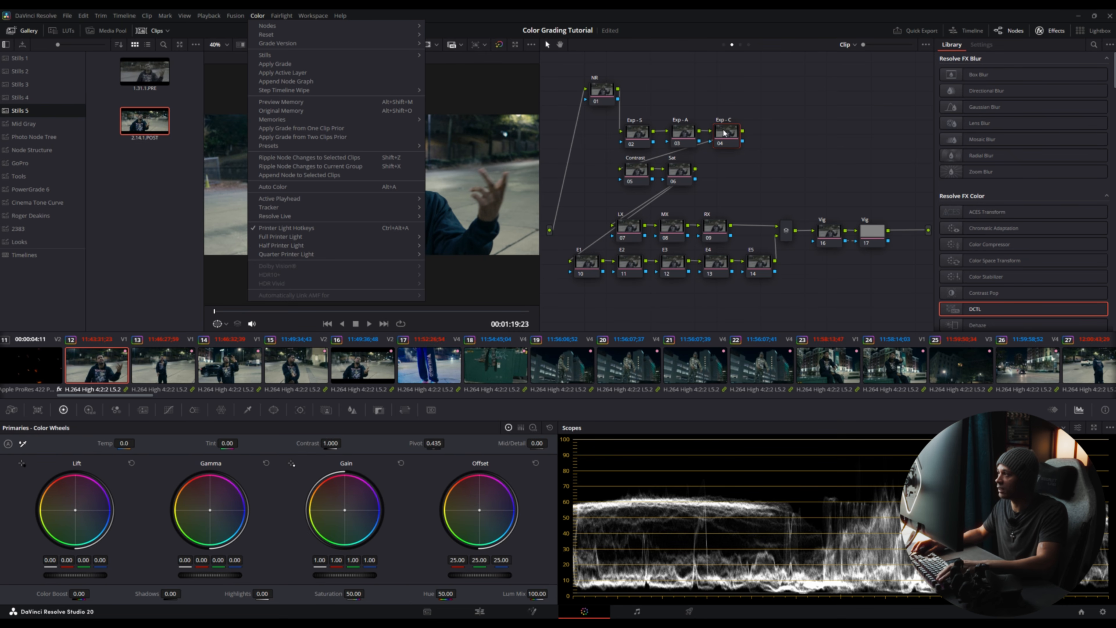
# Step: Save the Exp - S node as a shared node and unlock it for editing
pyautogui.rightClick(637, 136)
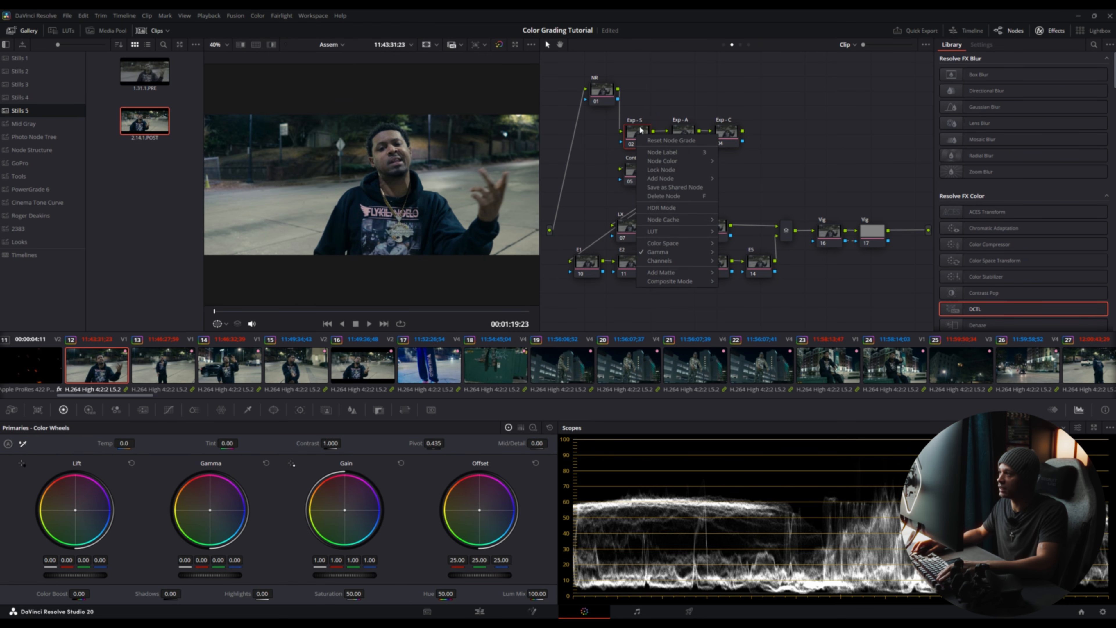
pyautogui.moveTo(674, 163)
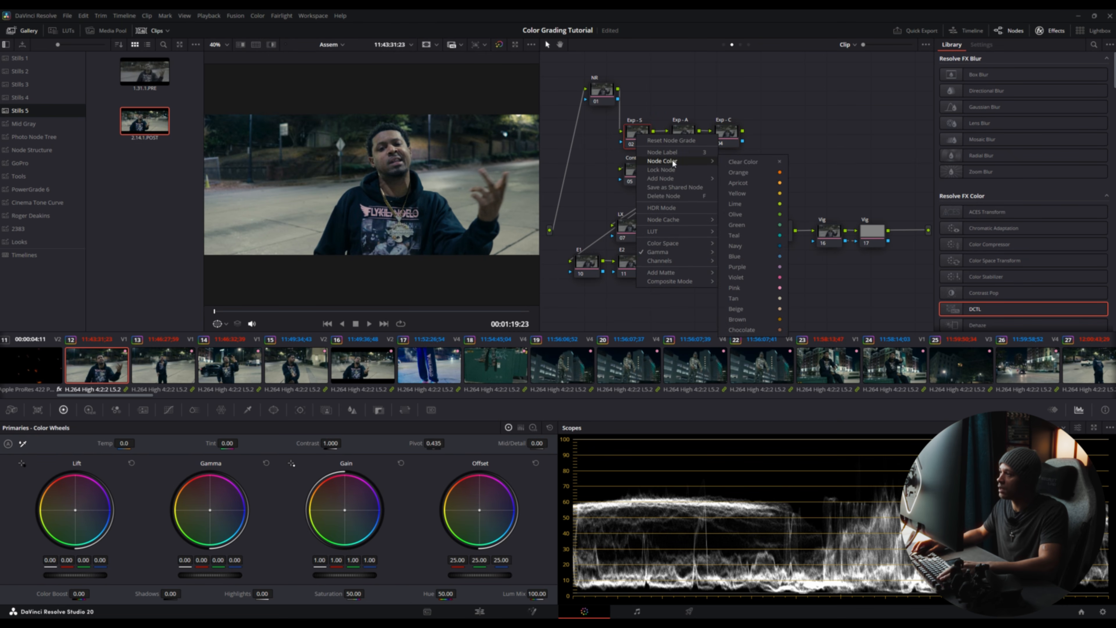
pyautogui.click(684, 186)
pyautogui.rightClick(637, 128)
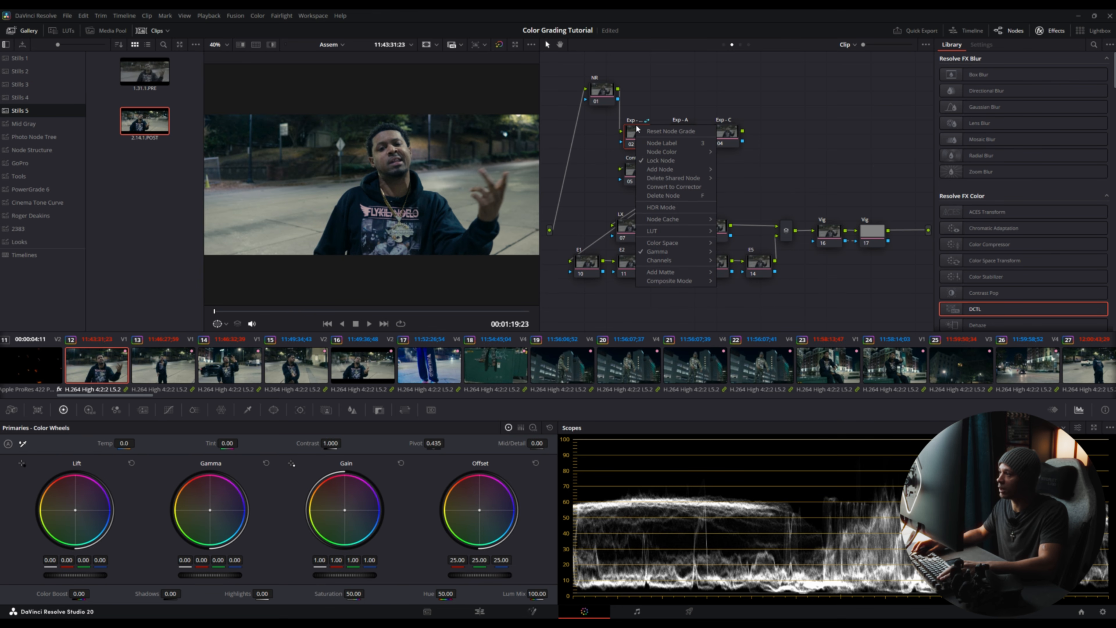
pyautogui.click(680, 161)
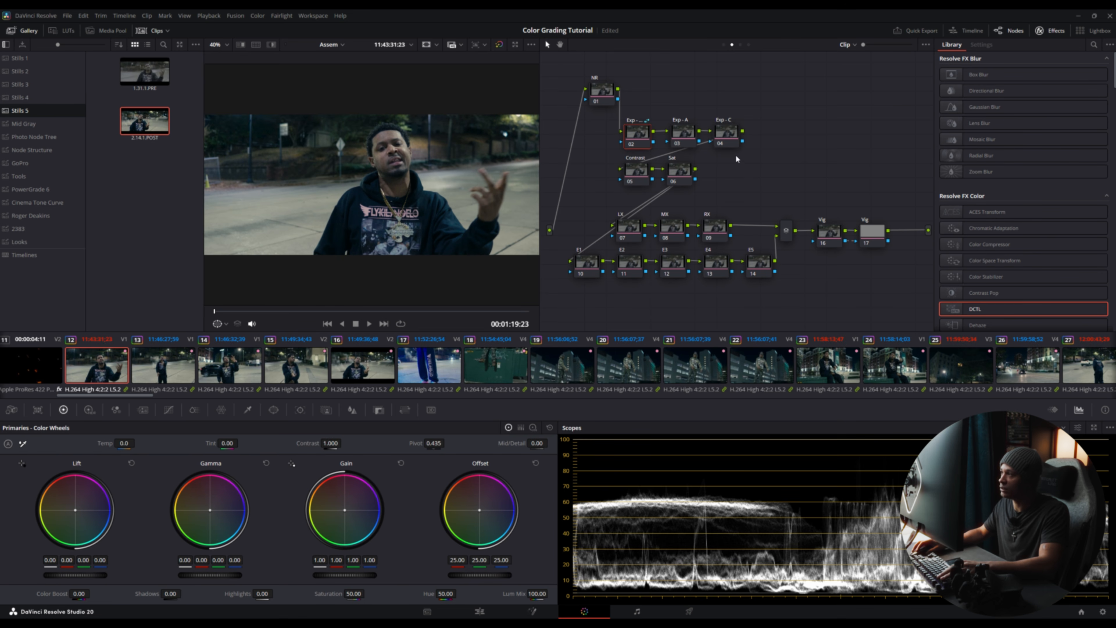
# Step: On the NR node, set Temporal NR to 3 frames, Better motion estimation, and luma and chroma thresholds of 4.0
pyautogui.click(606, 90)
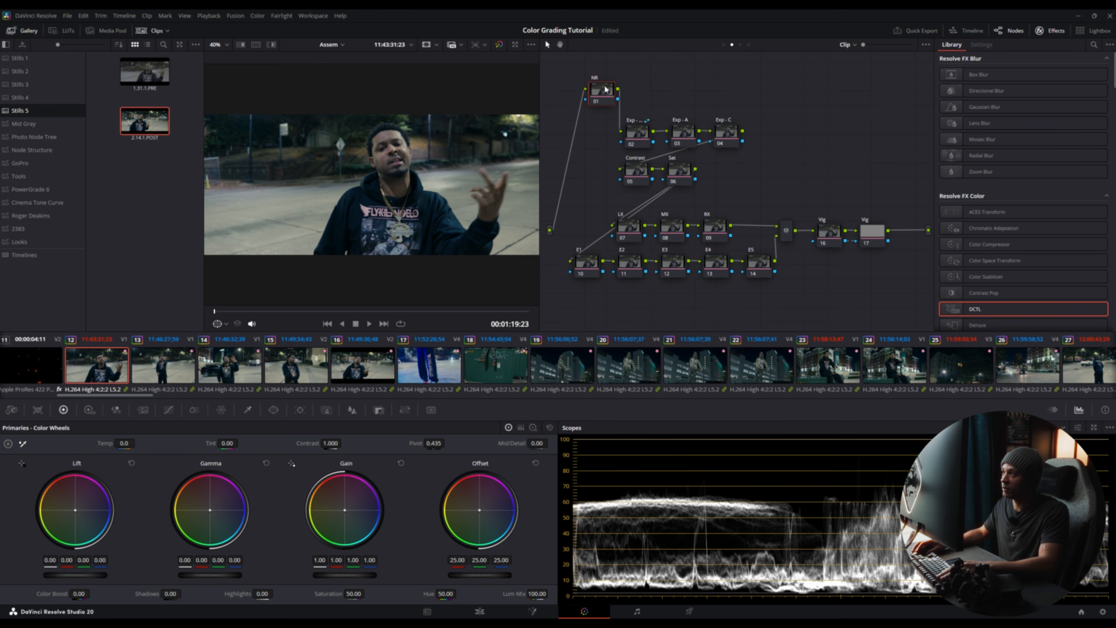
pyautogui.click(143, 410)
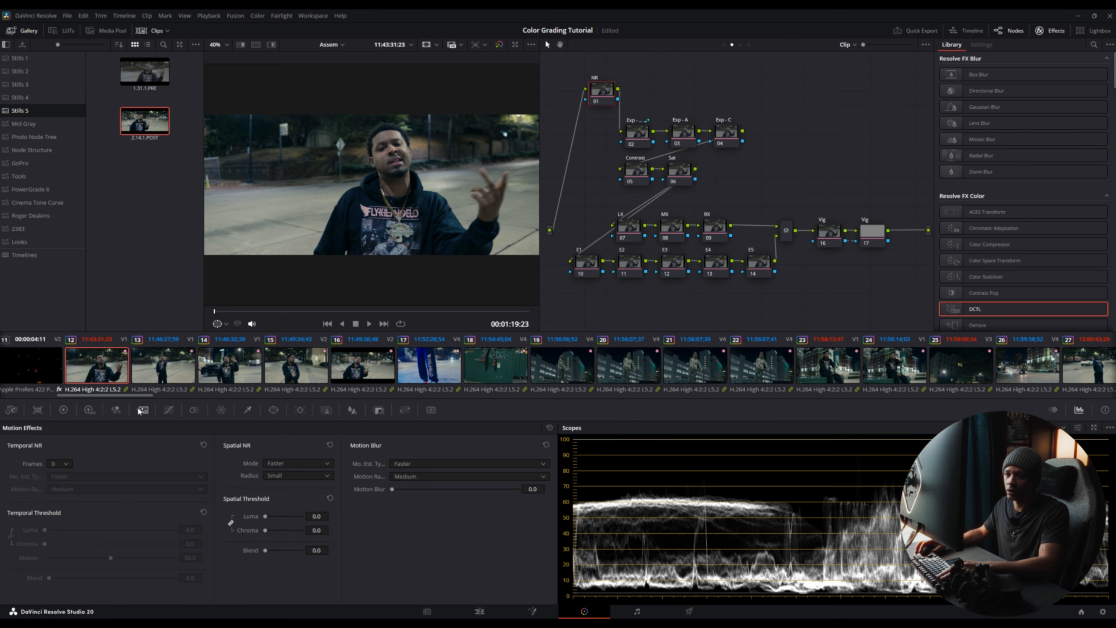
pyautogui.click(59, 464)
pyautogui.click(59, 505)
pyautogui.click(76, 477)
pyautogui.click(69, 498)
pyautogui.moveTo(205, 529); pyautogui.dragTo(205, 530)
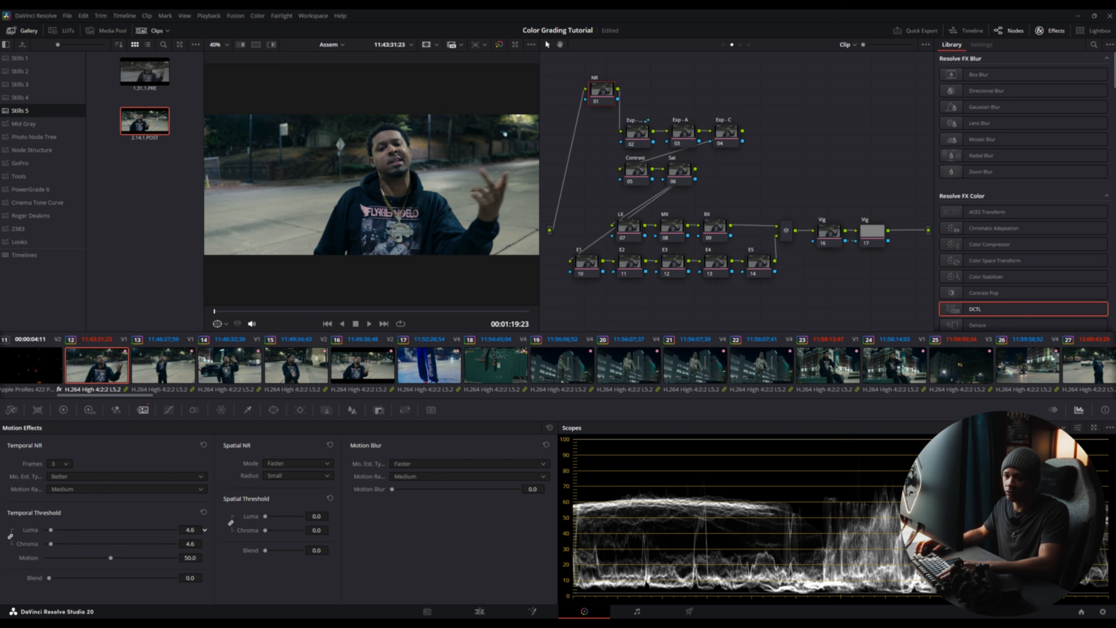
# Step: Set the NR node's Spatial NR mode to Better, with luma and chroma thresholds of 50.0
pyautogui.click(284, 466)
pyautogui.click(286, 486)
pyautogui.moveTo(317, 517); pyautogui.dragTo(331, 516)
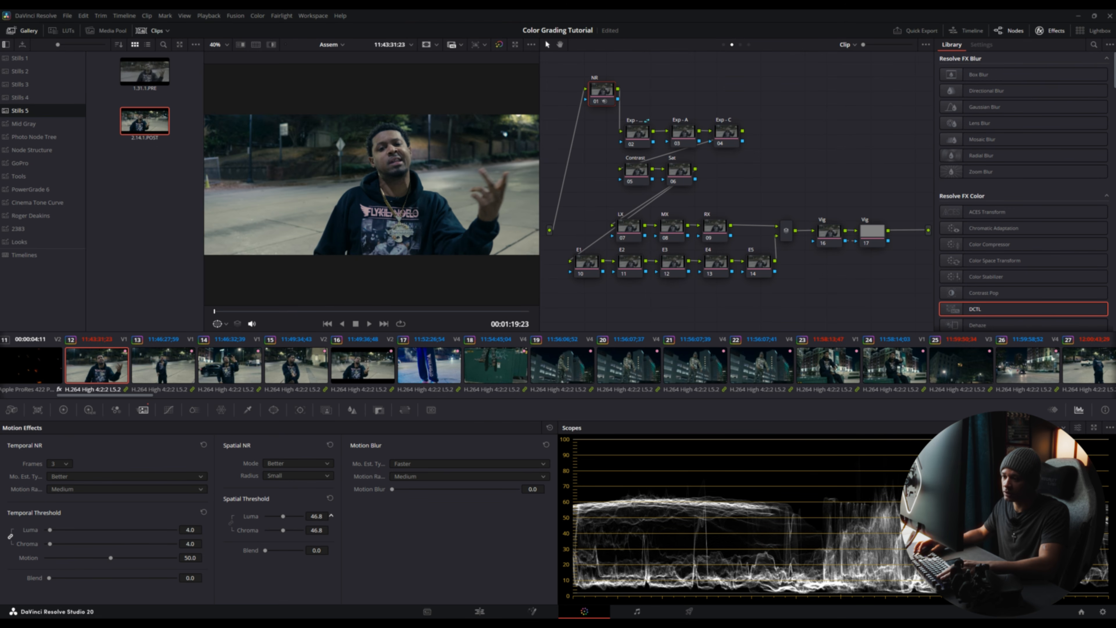
pyautogui.moveTo(331, 516); pyautogui.dragTo(332, 516)
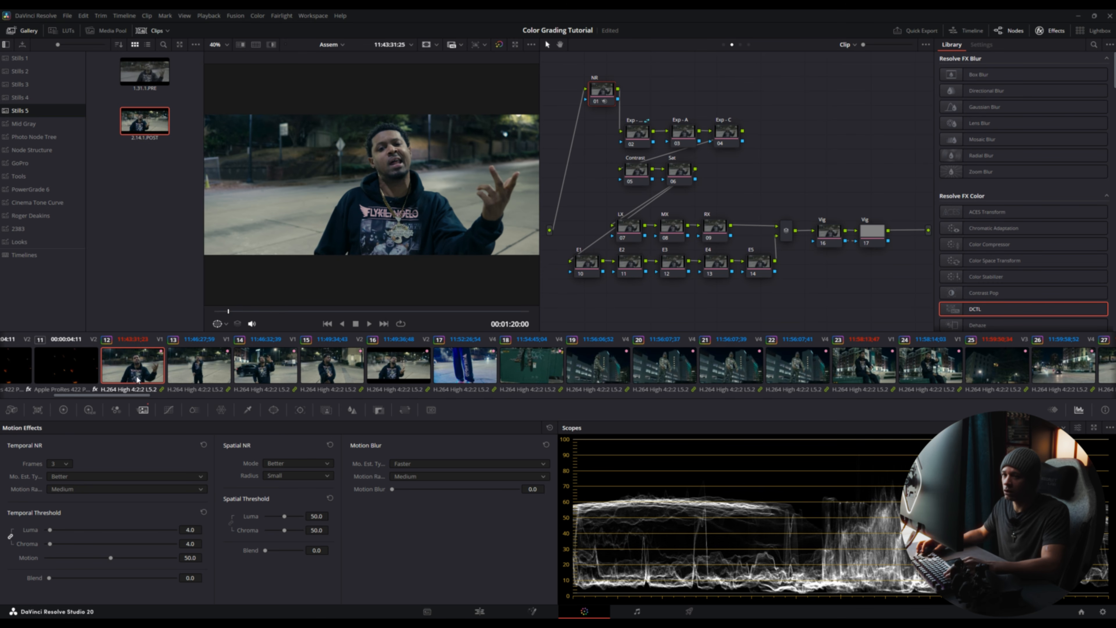
# Step: Copy clip 12's grade to every clip from 12 to 193, replacing their existing active grades
pyautogui.moveTo(138, 394); pyautogui.dragTo(1064, 388)
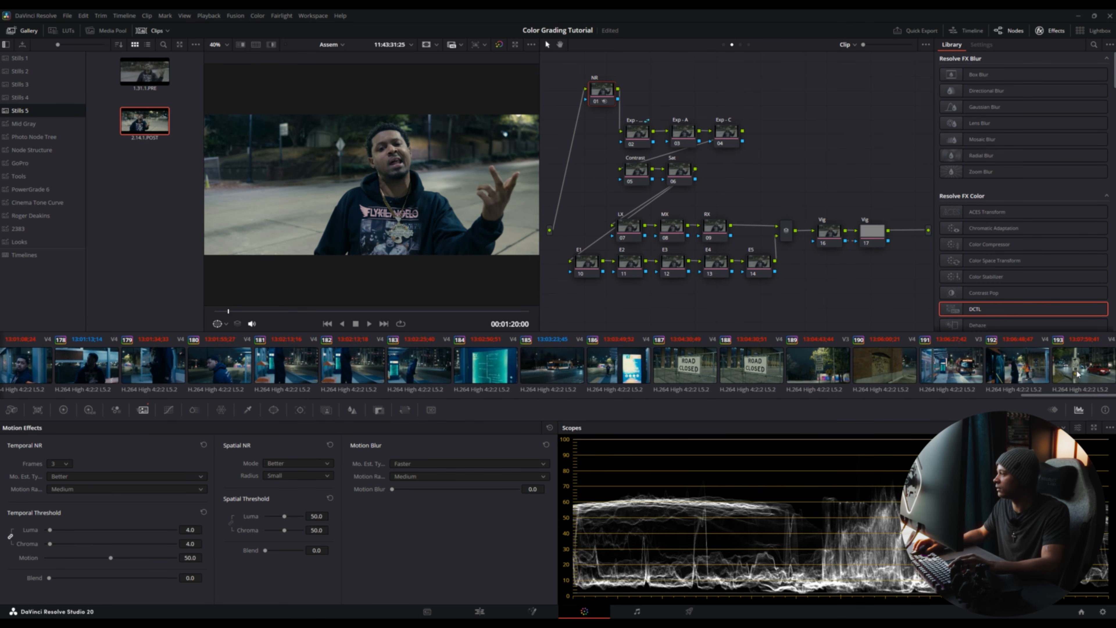
pyautogui.keyDown('shift'); pyautogui.click(1064, 389); pyautogui.keyUp('shift')
pyautogui.moveTo(1065, 397); pyautogui.dragTo(94, 404)
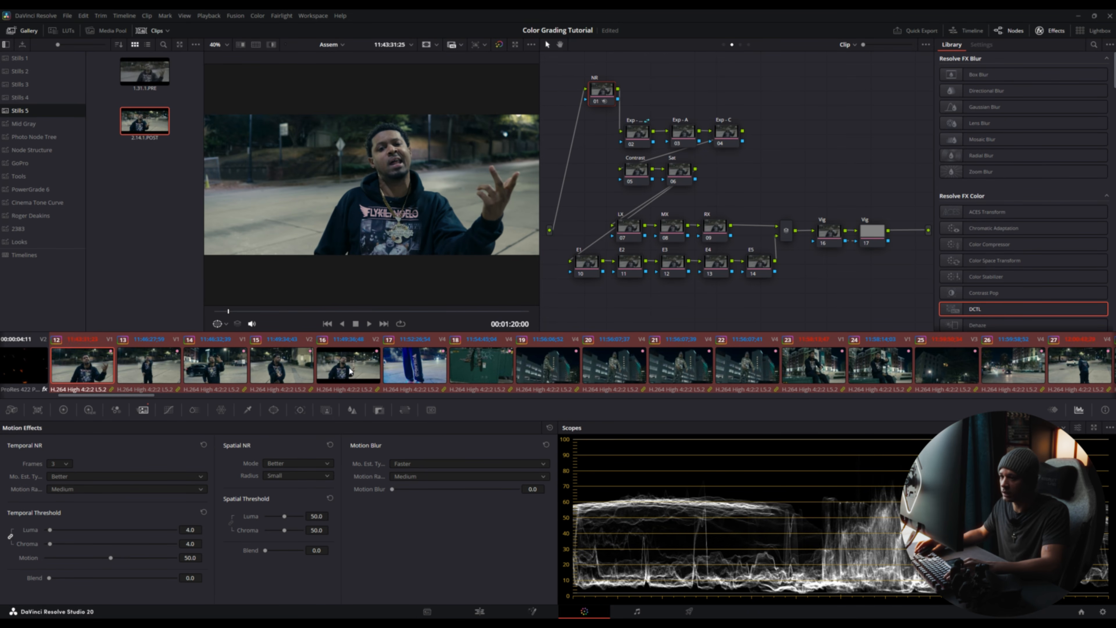
pyautogui.middleClick(93, 369)
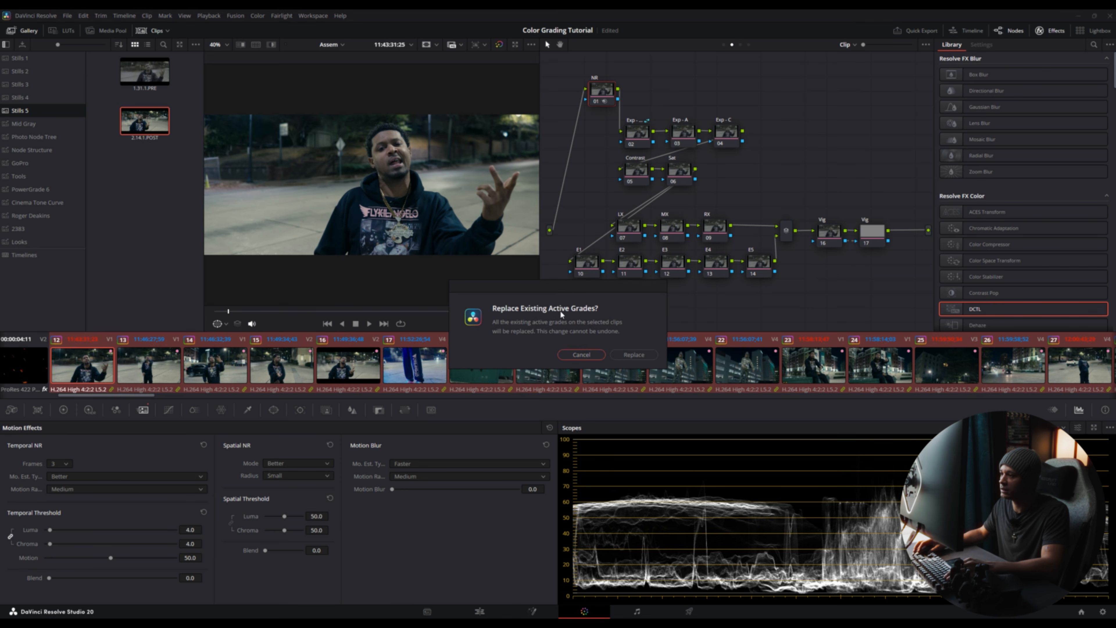
pyautogui.click(633, 355)
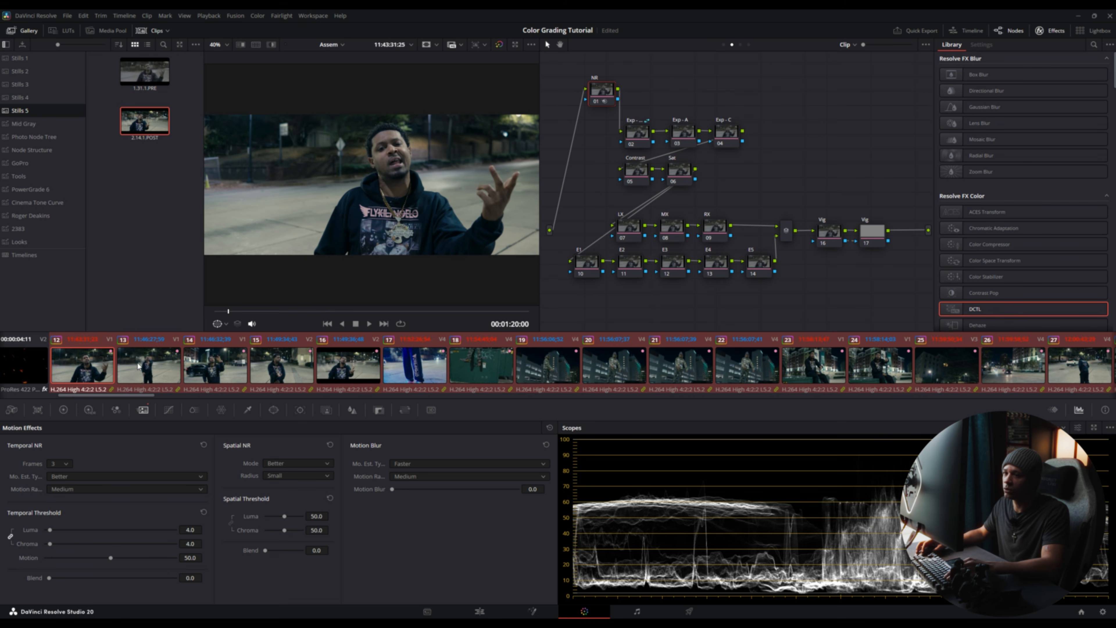
# Step: Inspect clips 14 and 180 to verify that they carry the copied node tree
pyautogui.click(210, 370)
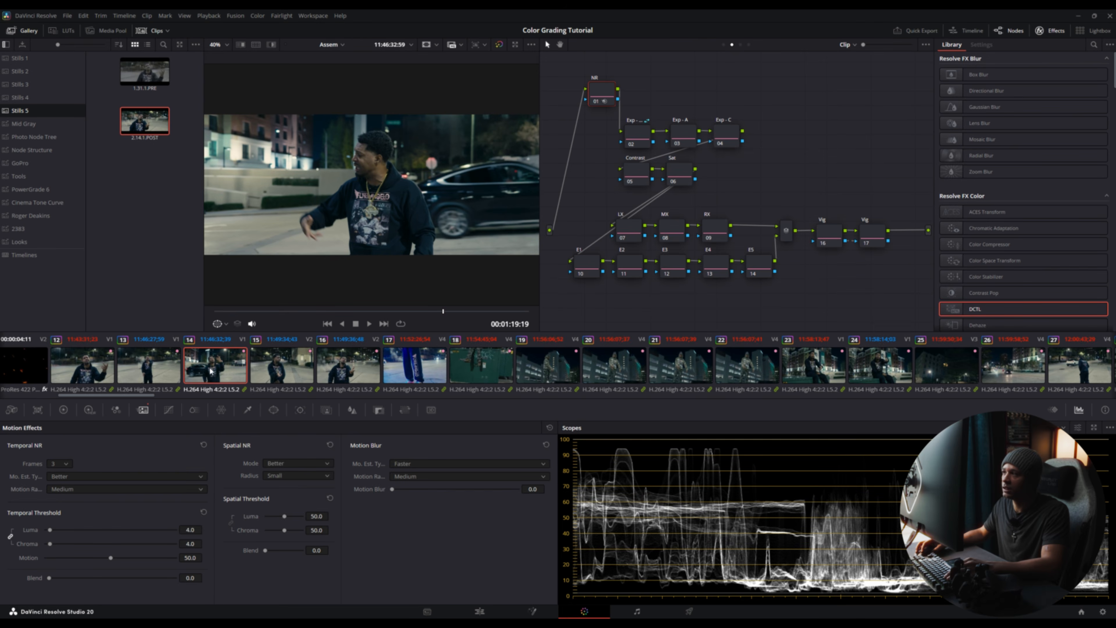
pyautogui.moveTo(151, 396); pyautogui.dragTo(1042, 396)
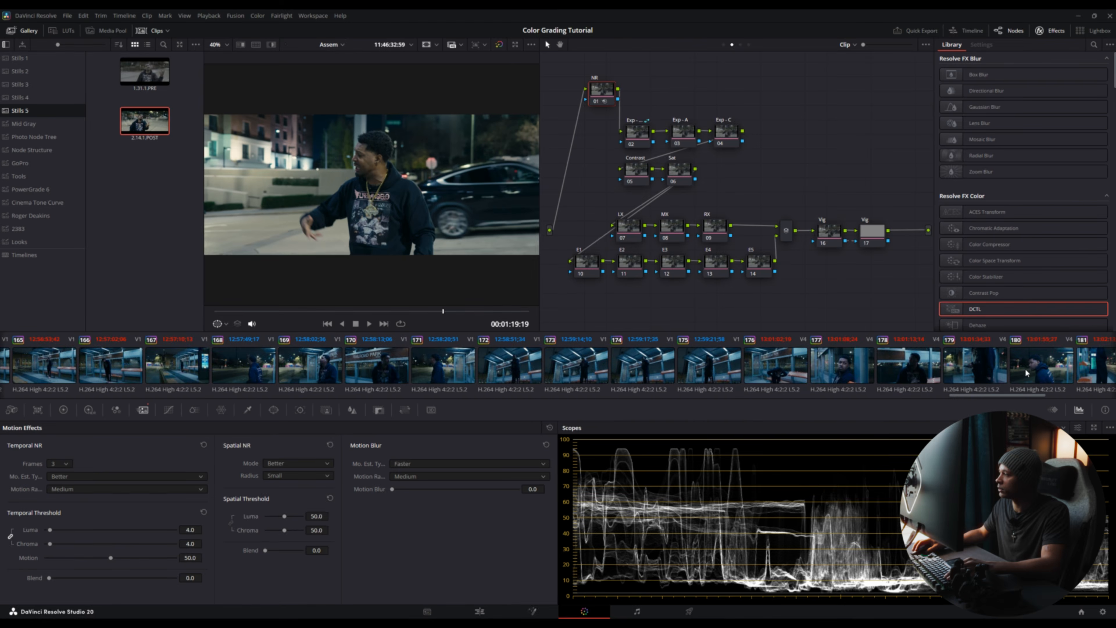
pyautogui.click(1027, 373)
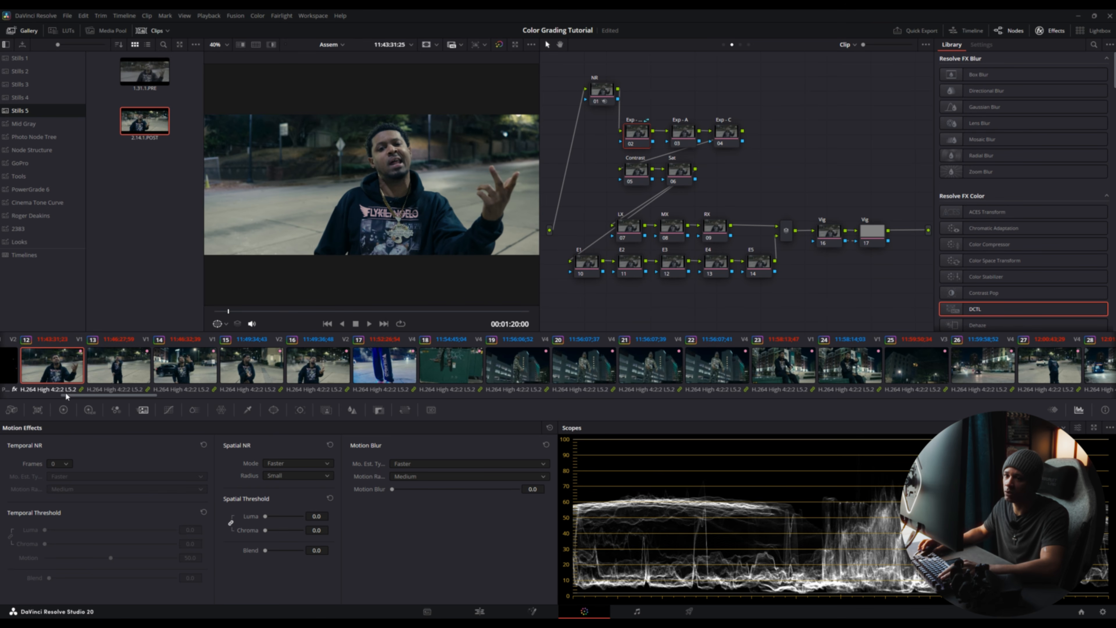
# Step: Lower the master Offset of clip 12's shared exposure node to 18.50 in the primary color wheels
pyautogui.click(64, 410)
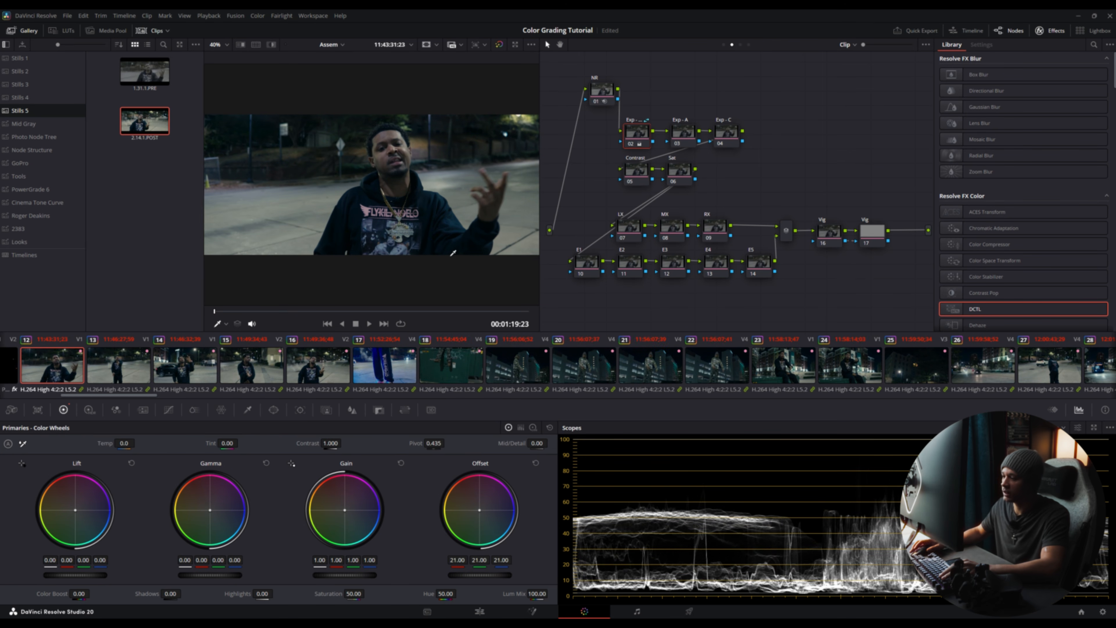
pyautogui.press('-')
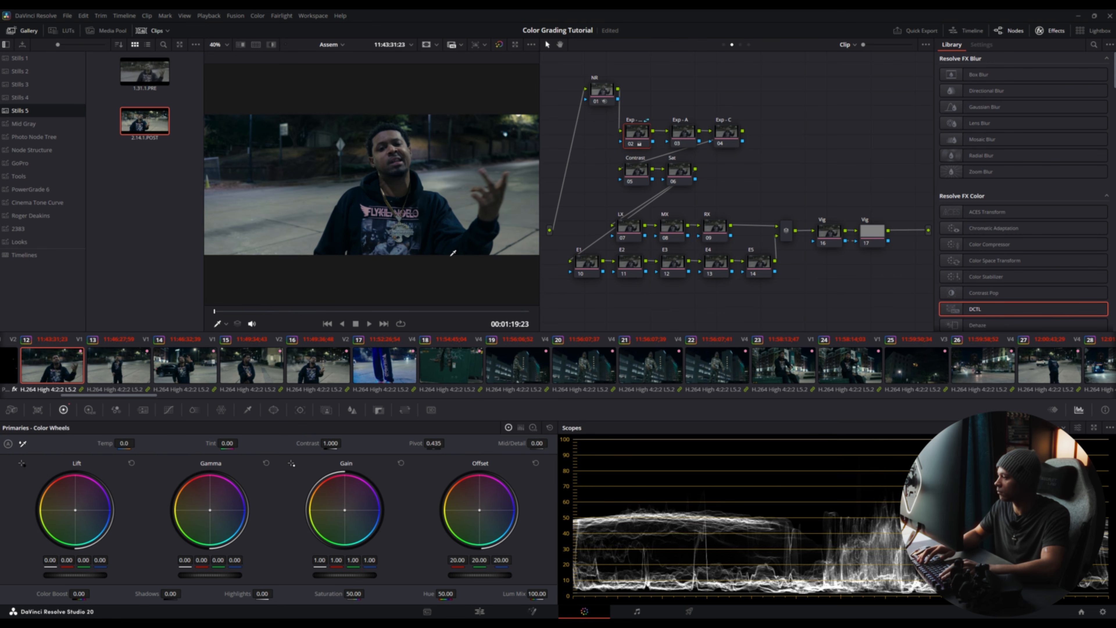
pyautogui.press('-')
pyautogui.press('-')
pyautogui.press('-')
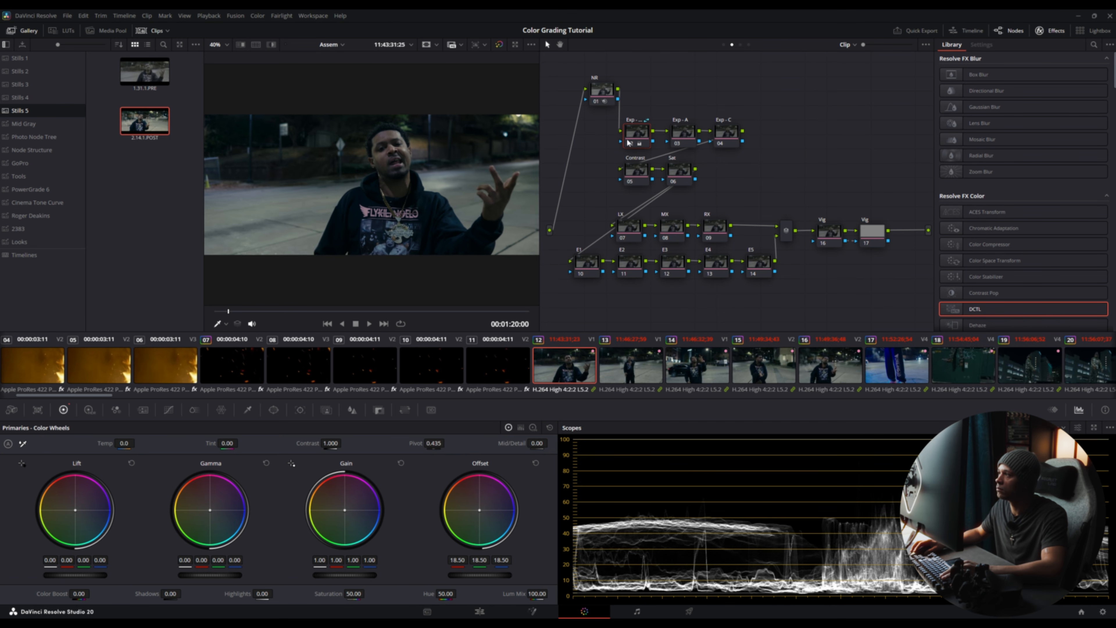
# Step: Check the shared exposure on clips 16, 14 and 13, comparing clip 13 with the exposure node off and on
pyautogui.moveTo(80, 395); pyautogui.dragTo(105, 408)
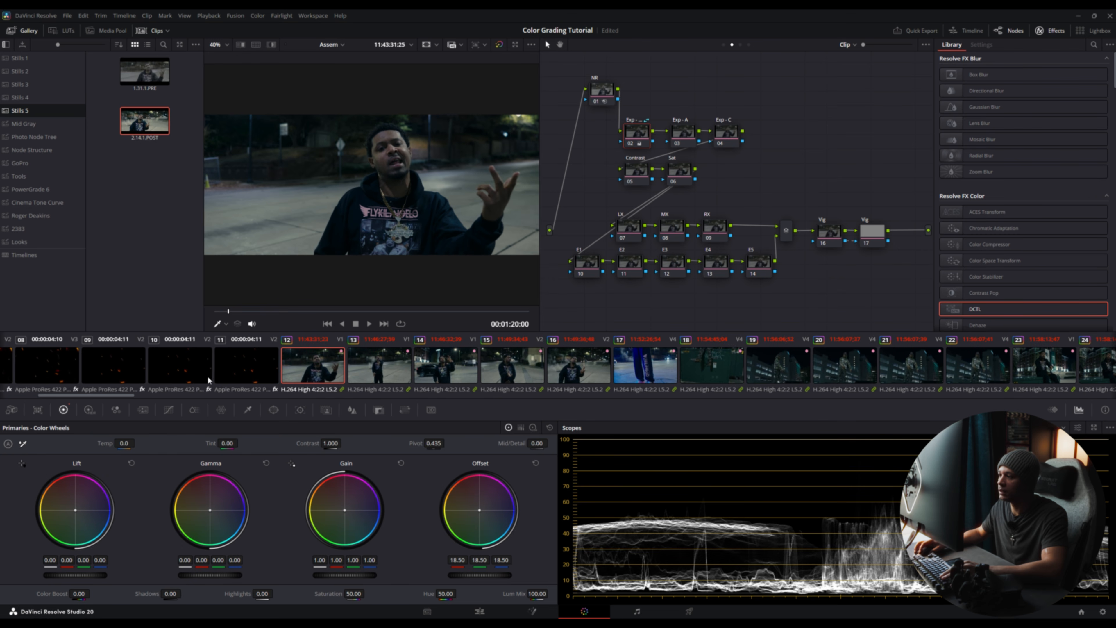
pyautogui.click(583, 371)
pyautogui.click(442, 372)
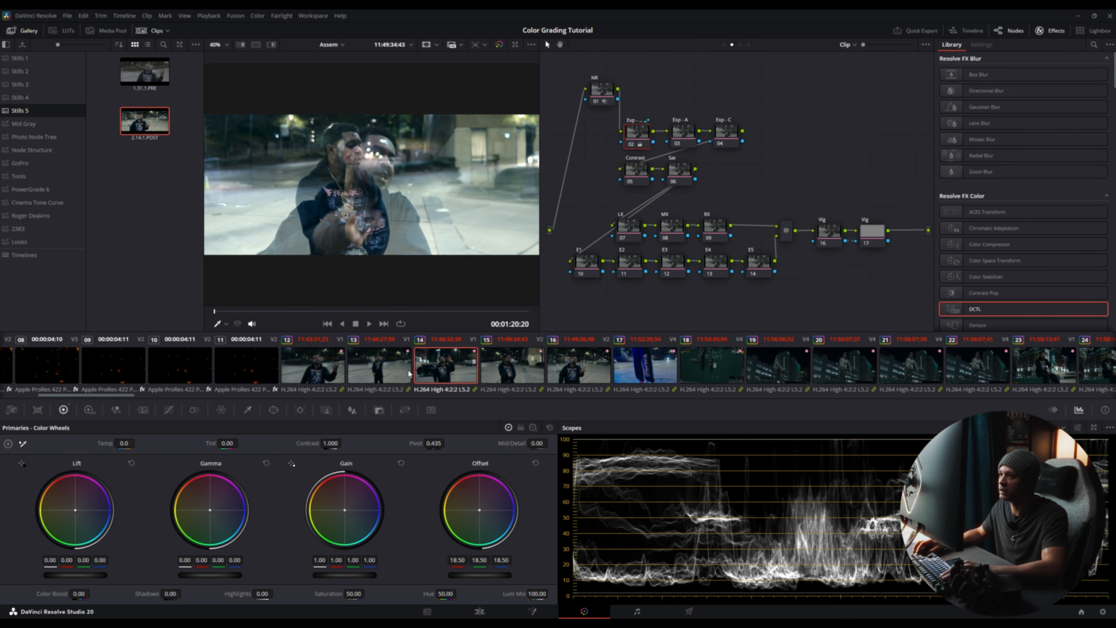
pyautogui.click(394, 371)
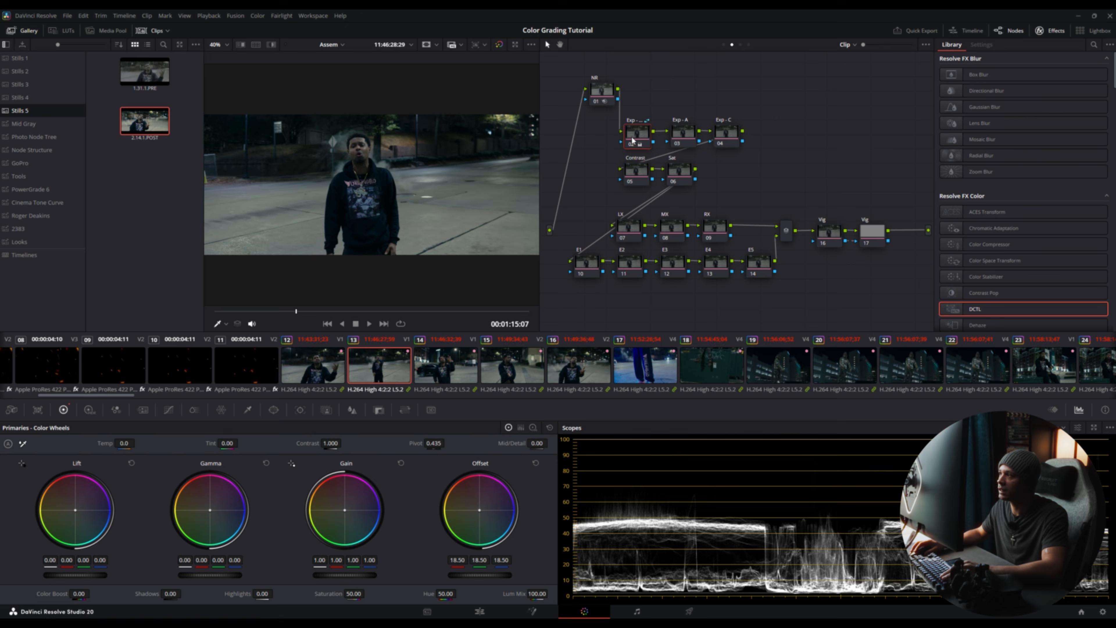
pyautogui.click(631, 145)
pyautogui.click(631, 145)
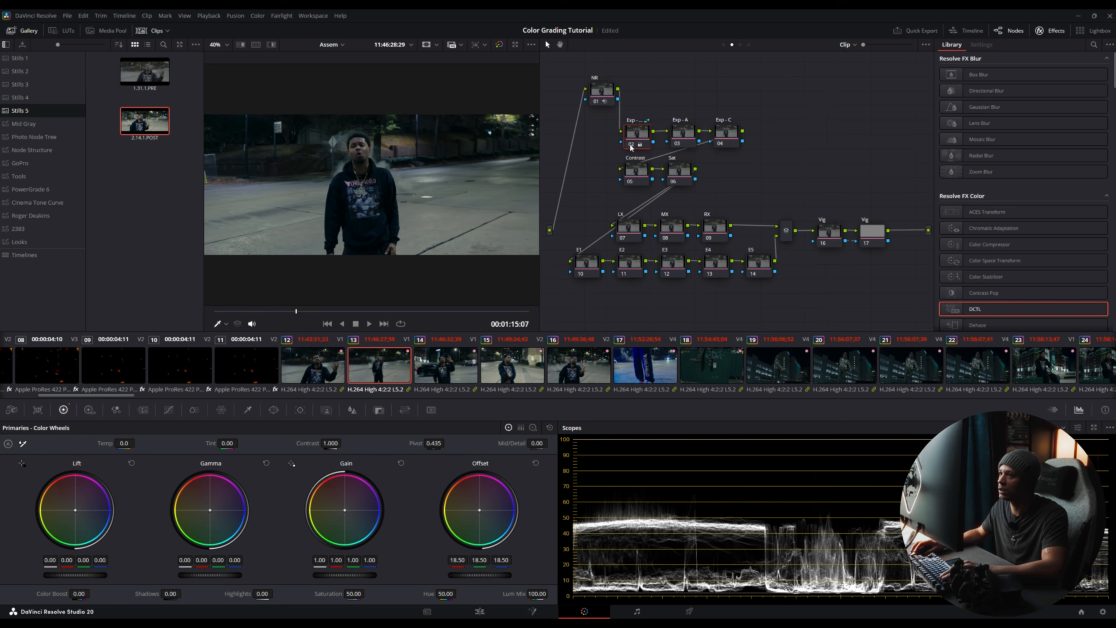
# Step: Compare clip 12 with its shared exposure node off and on, and examine the image full screen
pyautogui.press('Up')
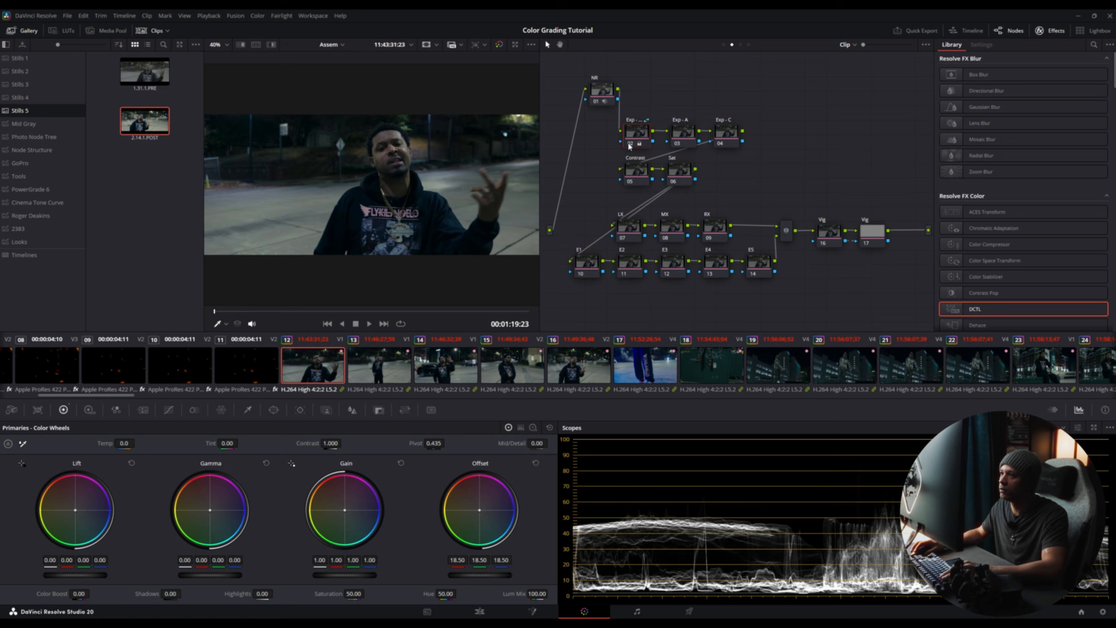
pyautogui.click(629, 144)
pyautogui.click(629, 145)
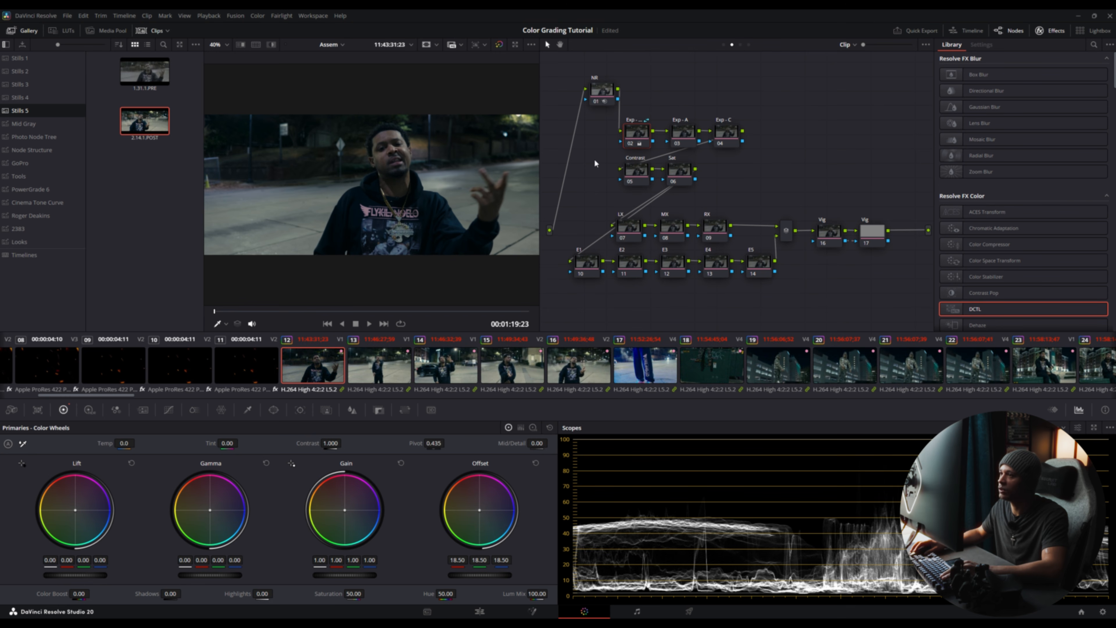
pyautogui.press('p')
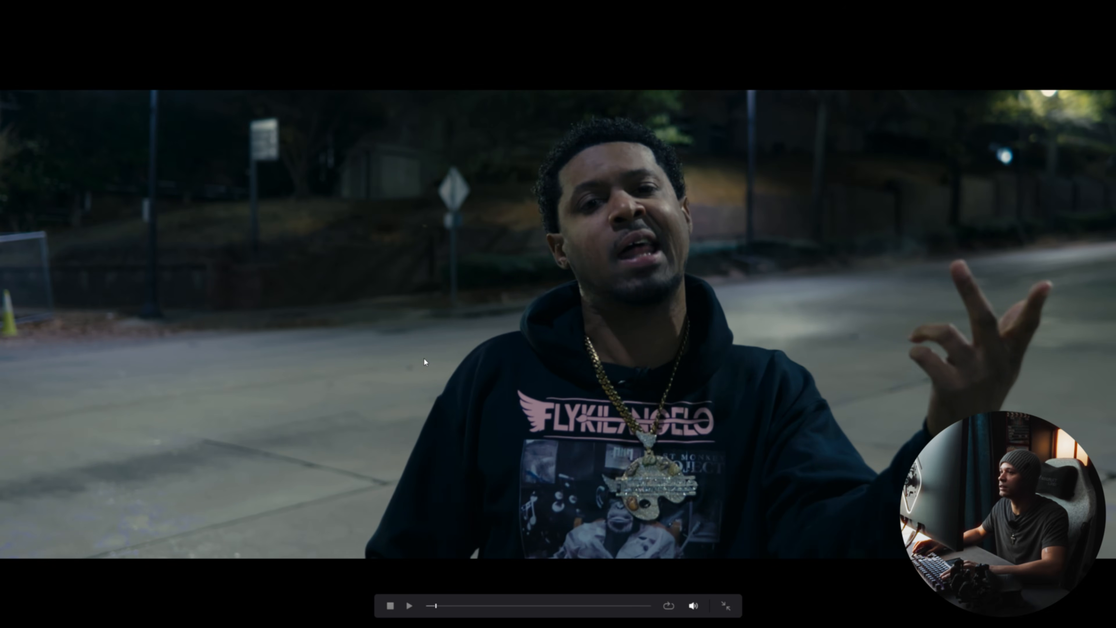
pyautogui.press('Escape')
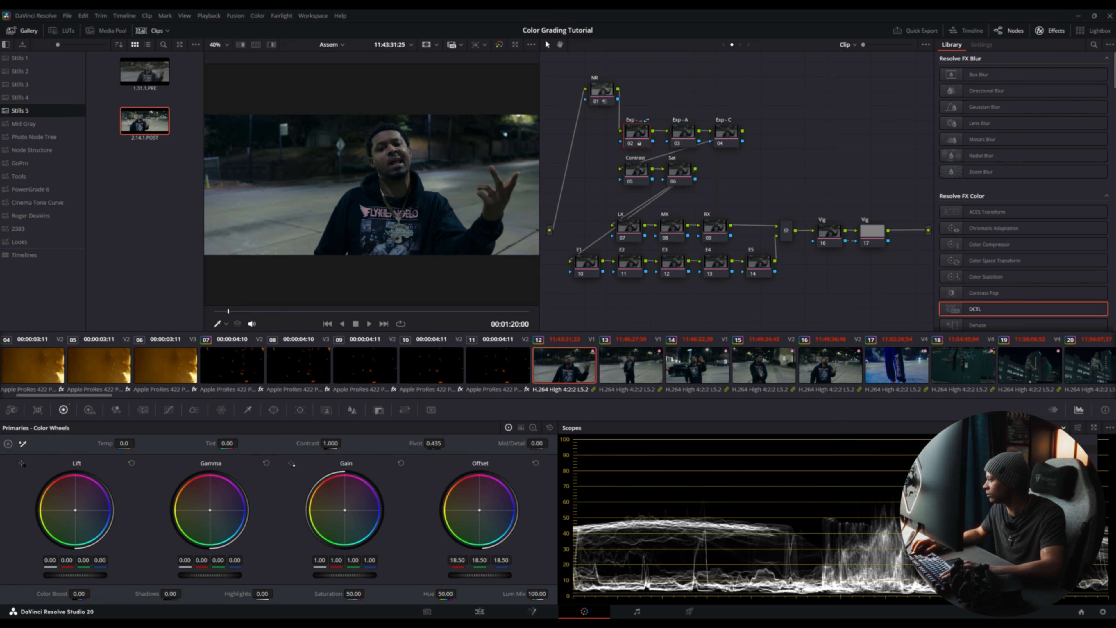
# Step: Balance the shared exposure node's Offset on the vectorscope to red 19.50 and blue 18.00, and compare with the node bypassed
pyautogui.click(1059, 467)
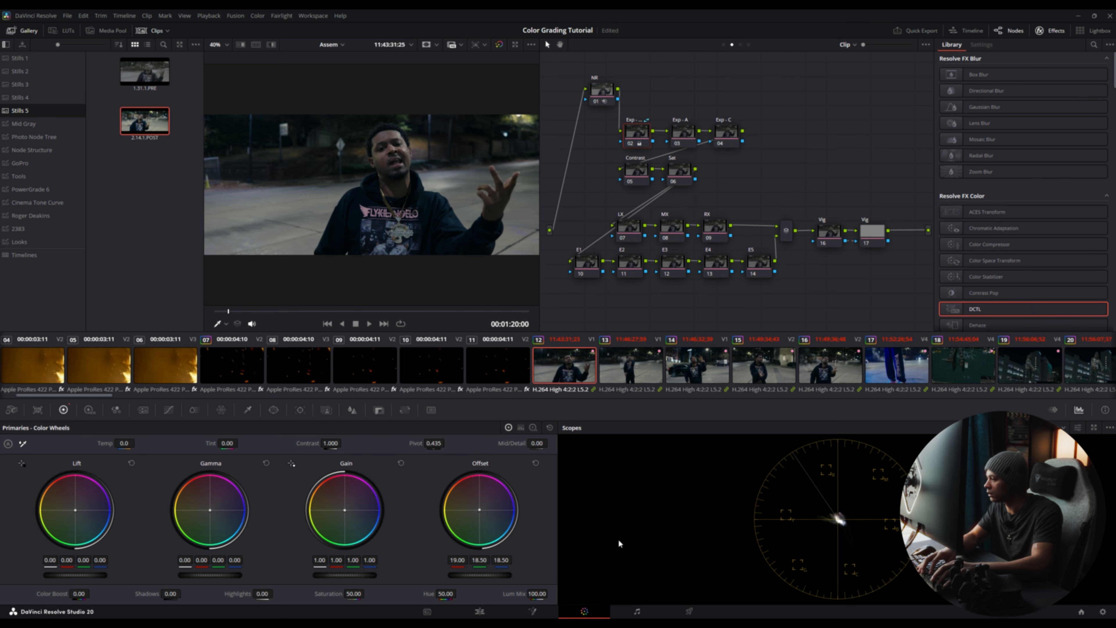
pyautogui.press('7')
pyautogui.press('3')
pyautogui.click(631, 144)
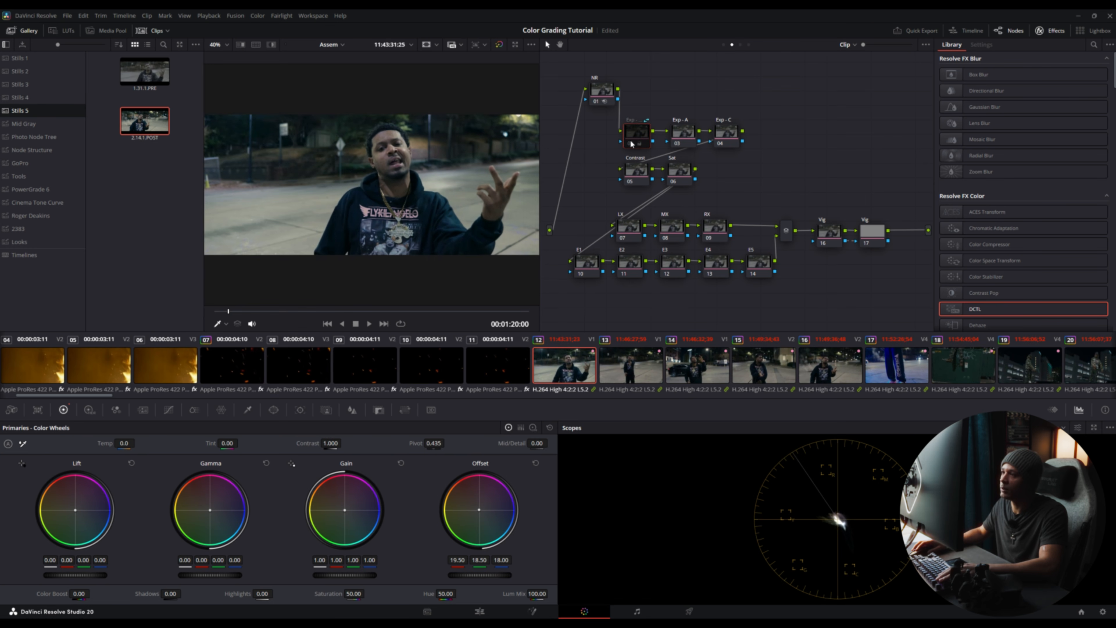
pyautogui.click(632, 144)
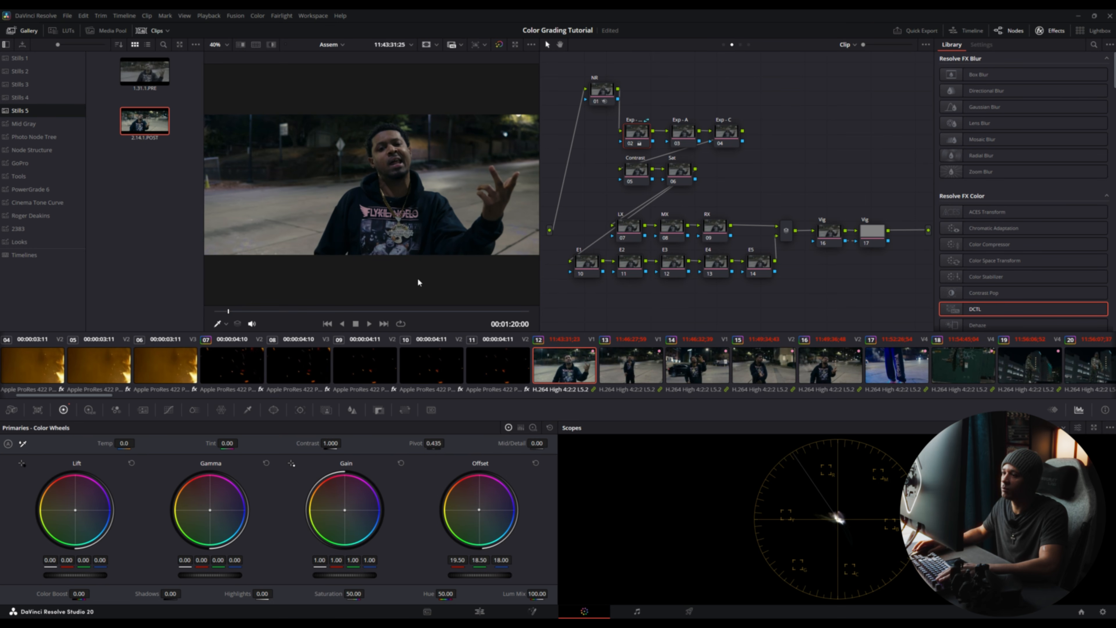
# Step: Review the shared color balance on clips 13 to 16, and examine clip 12 full screen
pyautogui.click(629, 374)
pyautogui.click(686, 369)
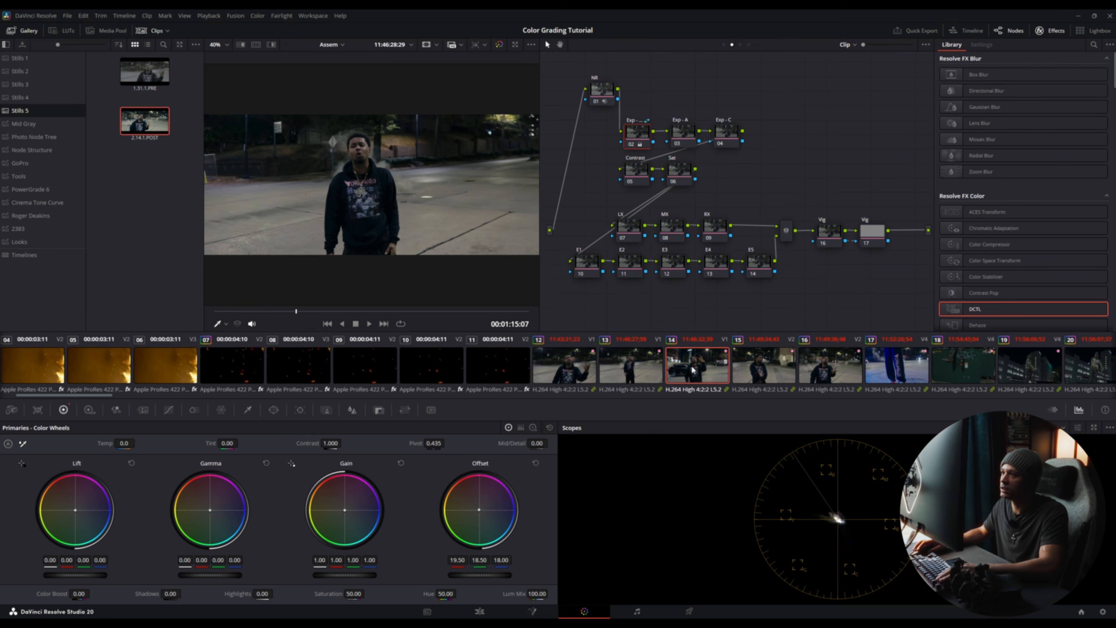
pyautogui.click(772, 376)
pyautogui.click(825, 374)
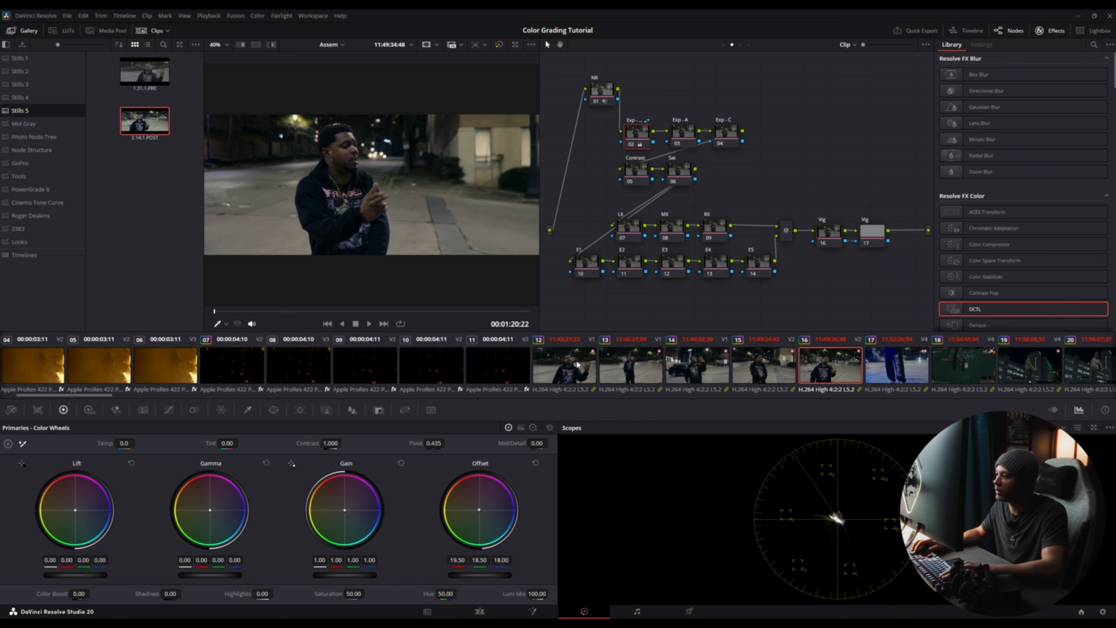
pyautogui.click(565, 371)
pyautogui.press('p')
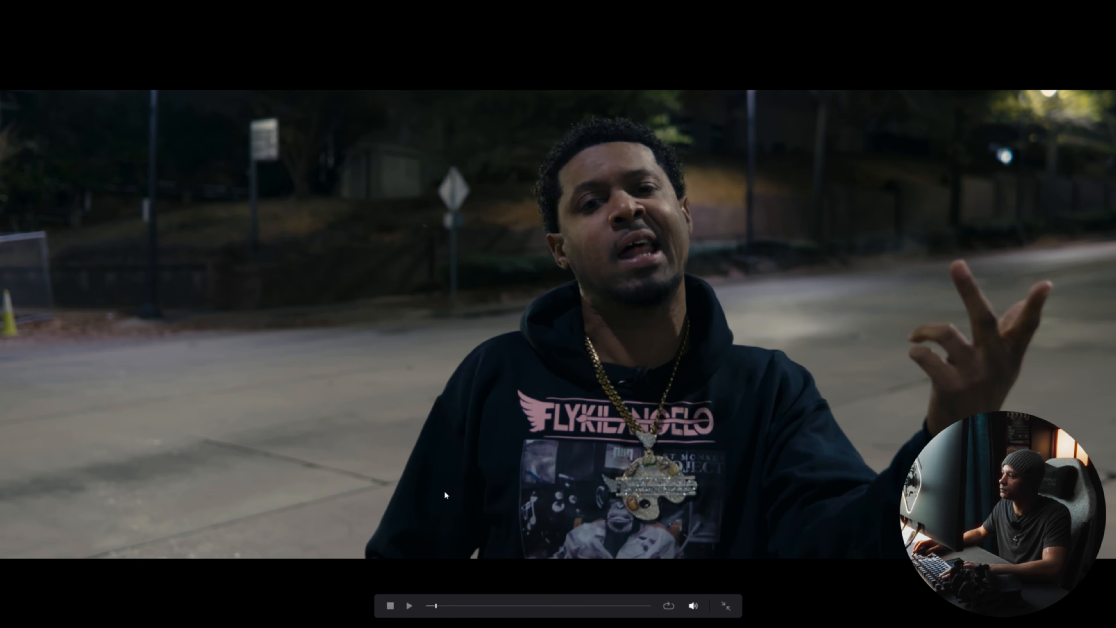
pyautogui.press('p')
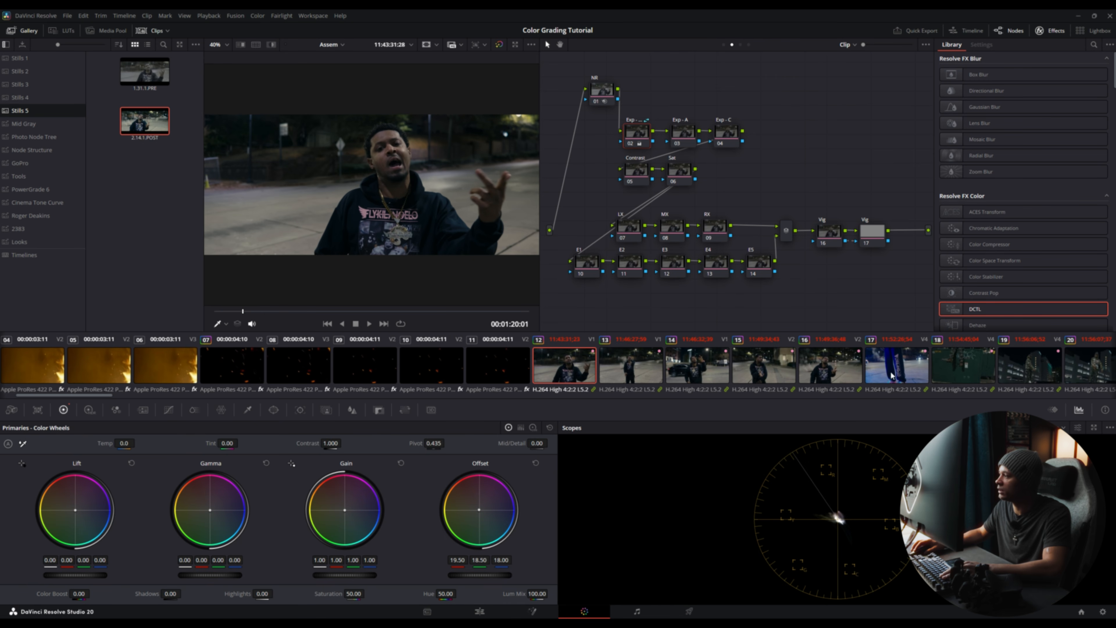
# Step: Review the shared exposure and balance on clips 17 through 22
pyautogui.click(892, 375)
pyautogui.click(964, 369)
pyautogui.click(1023, 370)
pyautogui.scroll(-5, 121, 396)
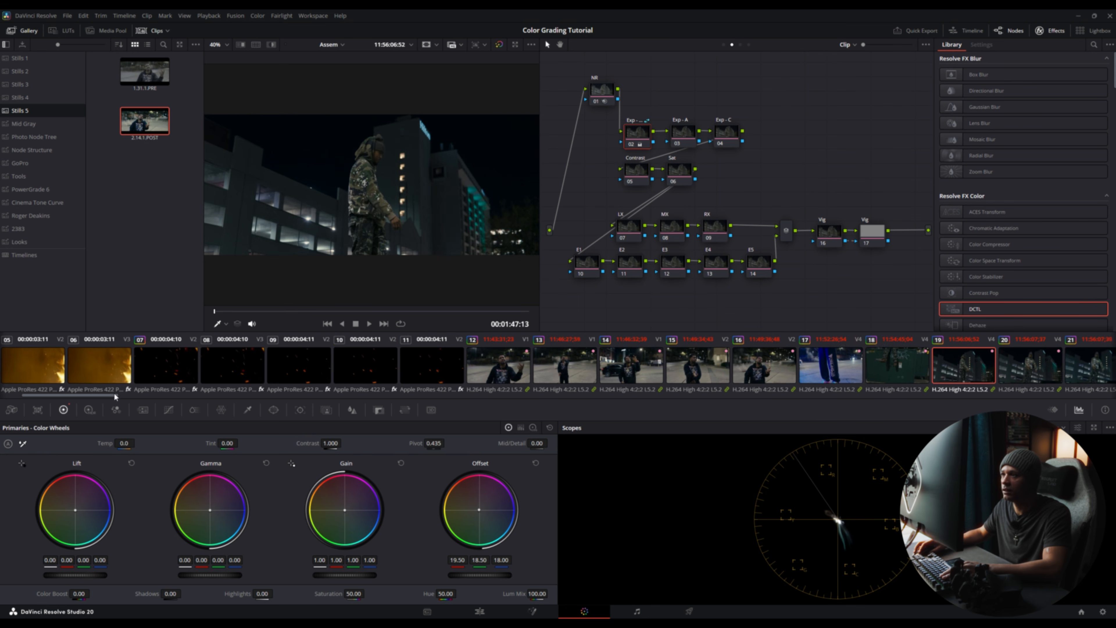
pyautogui.click(814, 365)
pyautogui.click(881, 365)
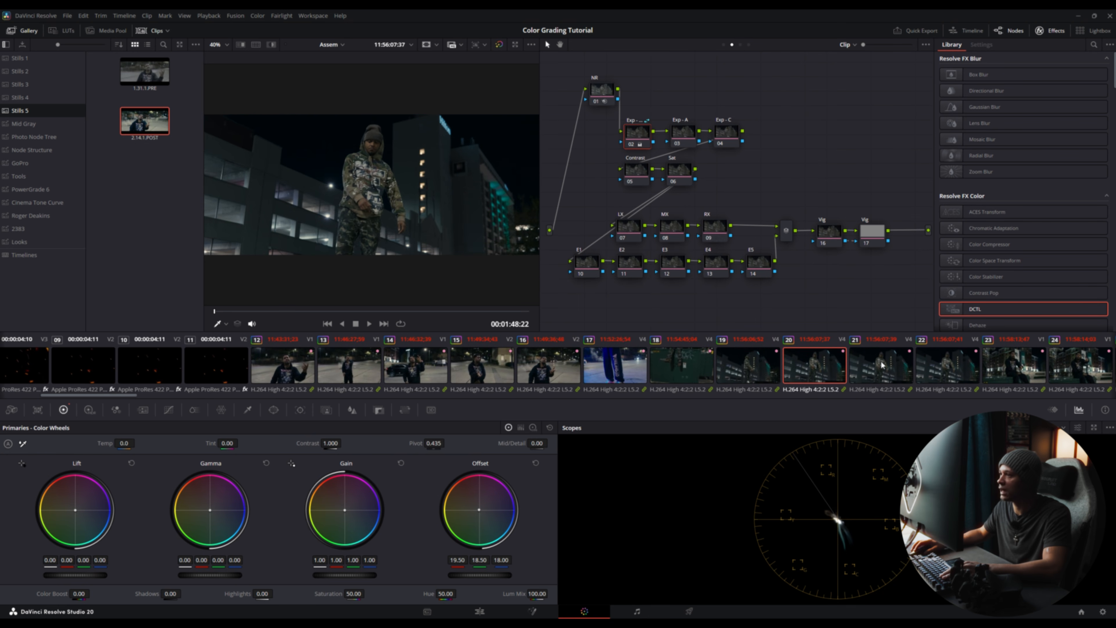
pyautogui.click(938, 358)
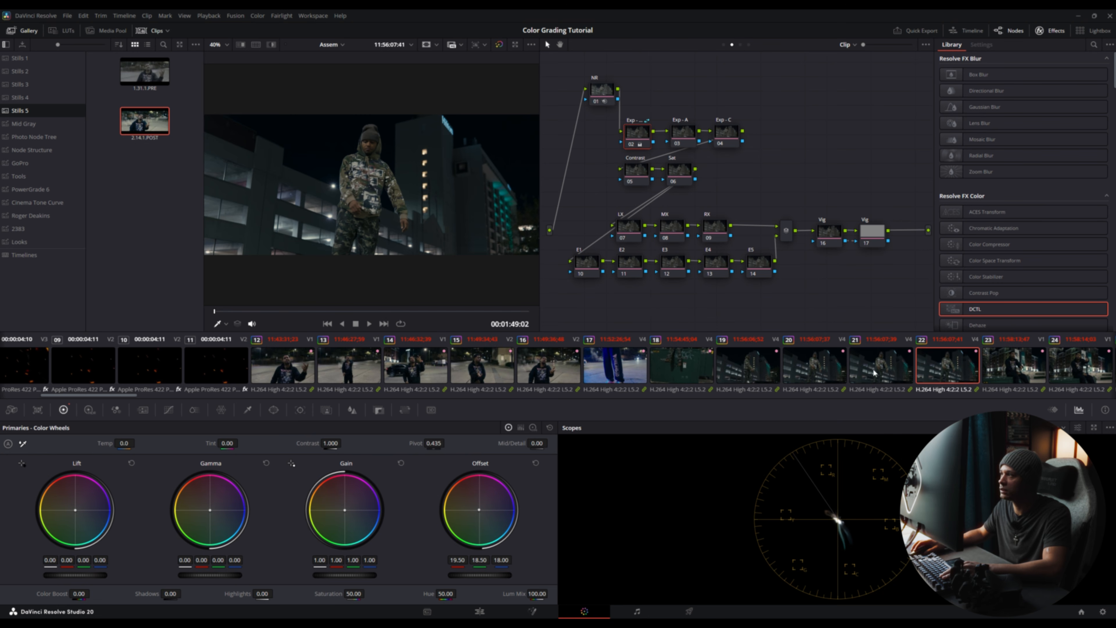
pyautogui.scroll(-8, 122, 399)
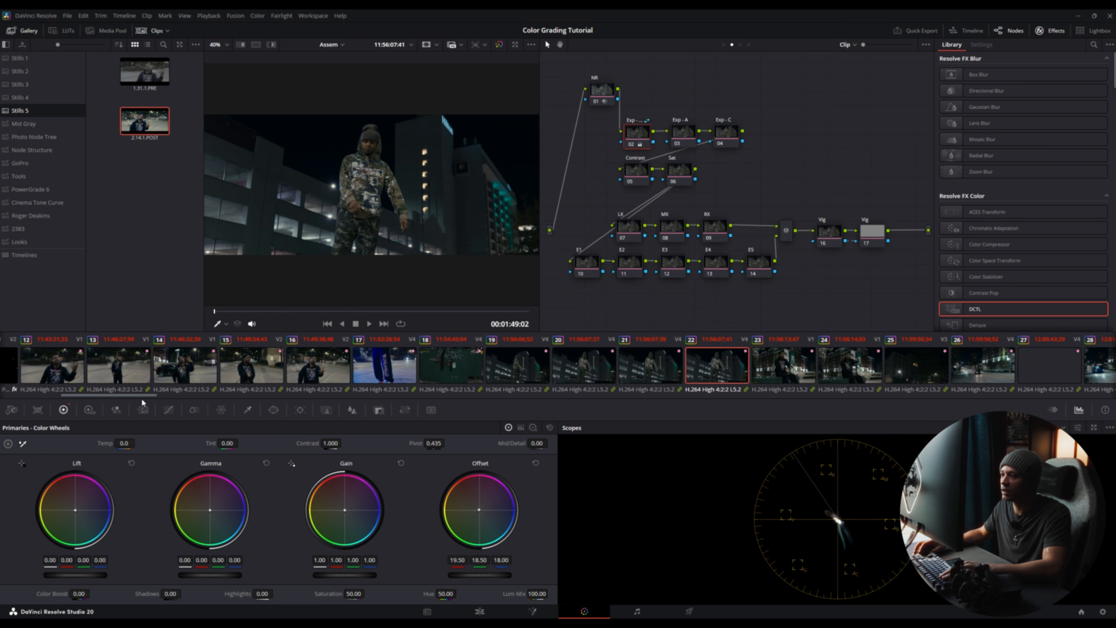
# Step: Move further into clip 23 and play it full screen to judge its exposure and color balance
pyautogui.click(587, 374)
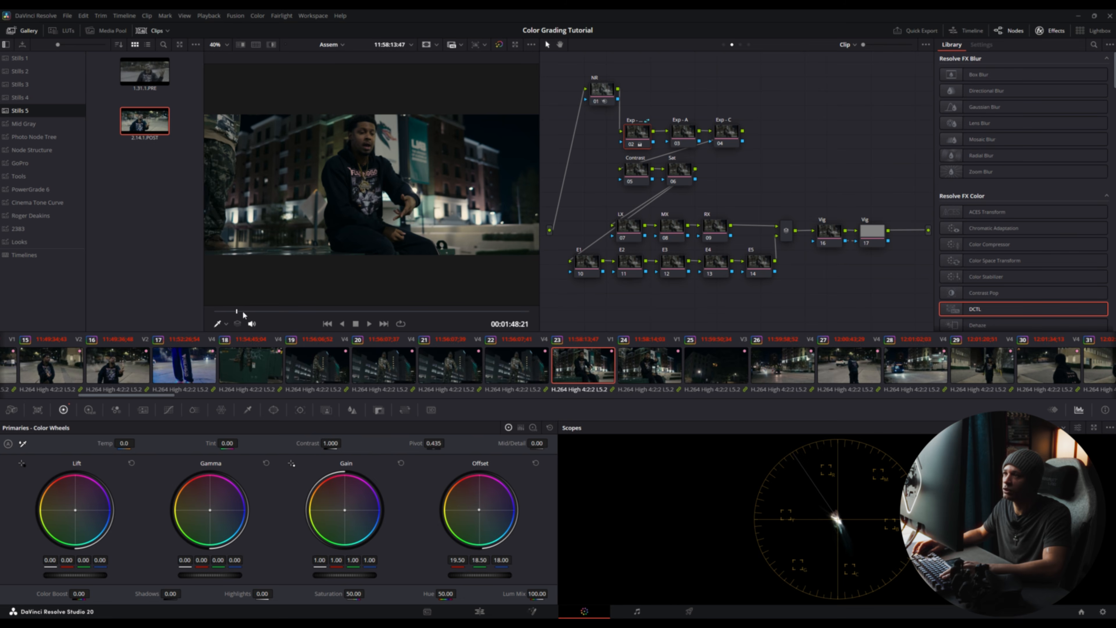
pyautogui.moveTo(258, 312); pyautogui.dragTo(302, 313)
pyautogui.hotkey('ctrl', 'f')
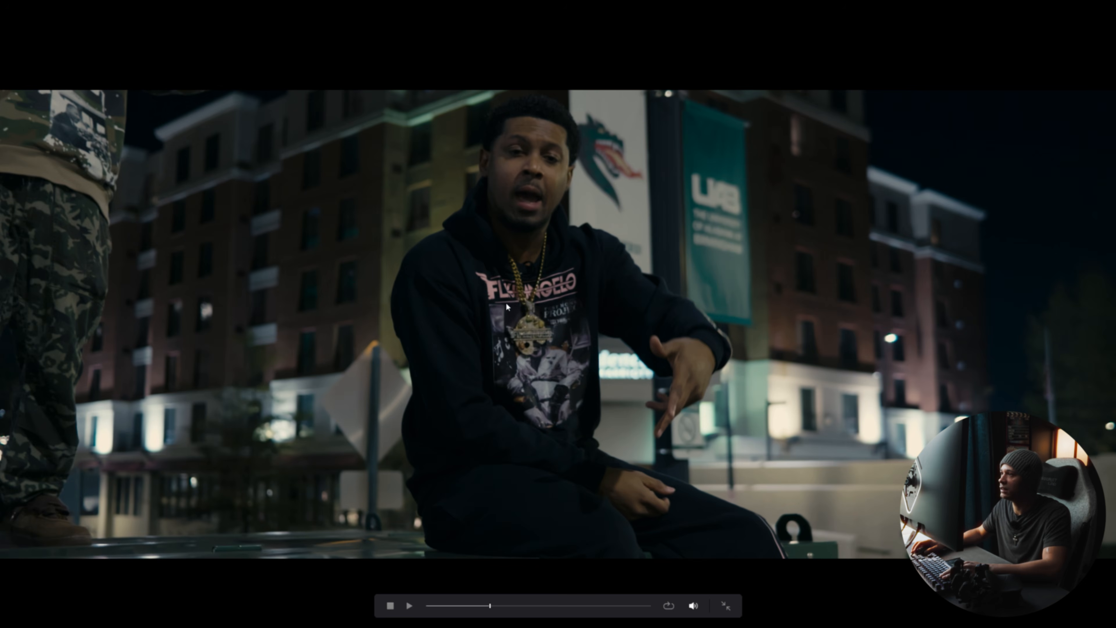
pyautogui.press('space')
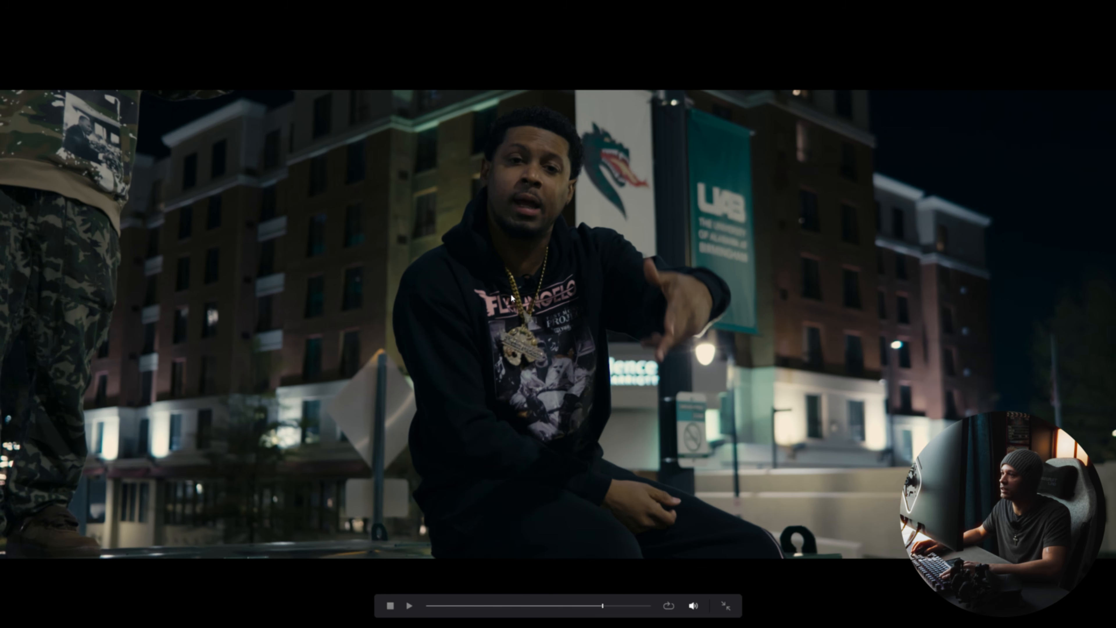
pyautogui.press('Escape')
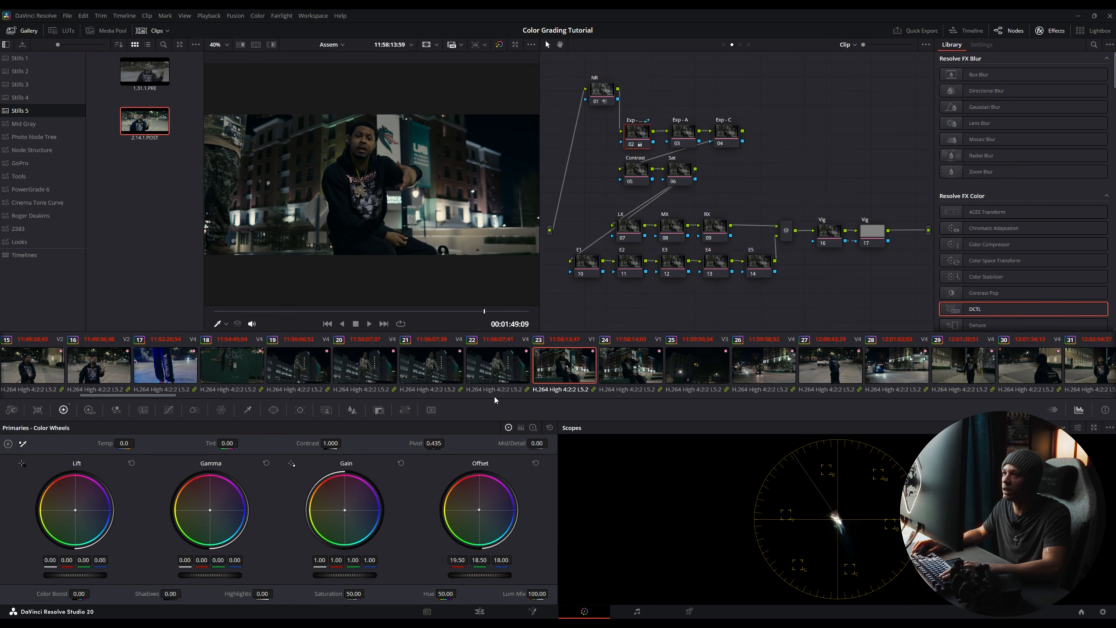
# Step: Inspect the shared grade on clips 24, 26, 27 and 34
pyautogui.click(624, 363)
pyautogui.click(764, 371)
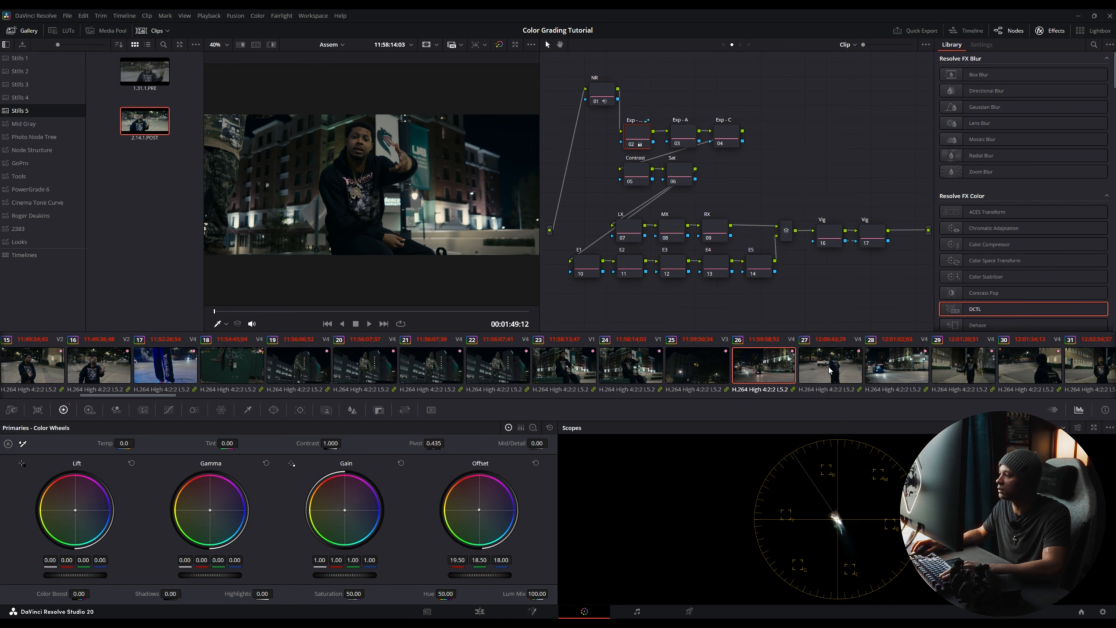
pyautogui.click(830, 370)
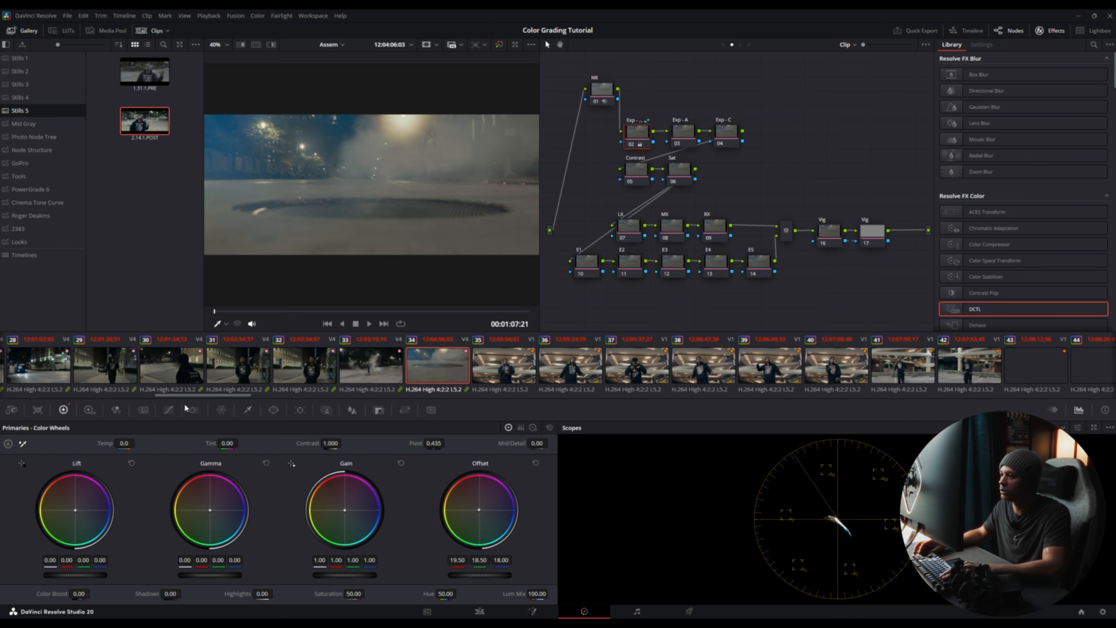
pyautogui.scroll(-3, 276, 379)
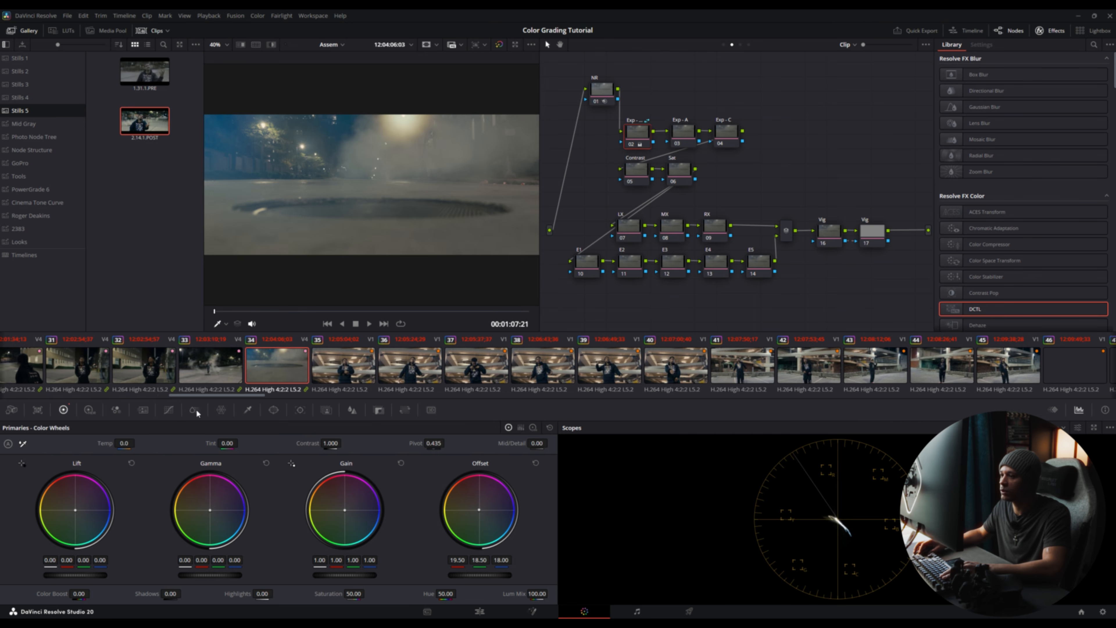
# Step: On clip 35, set the shared exposure node's Offset to 18.50, 17.50 and 17.00, and compare with the node bypassed
pyautogui.click(297, 373)
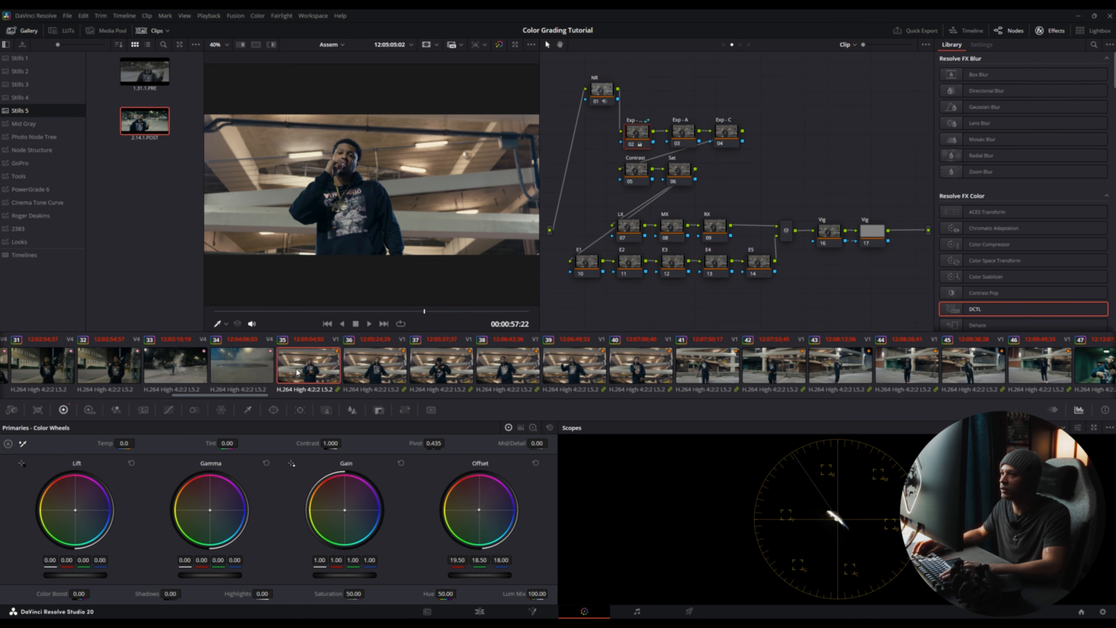
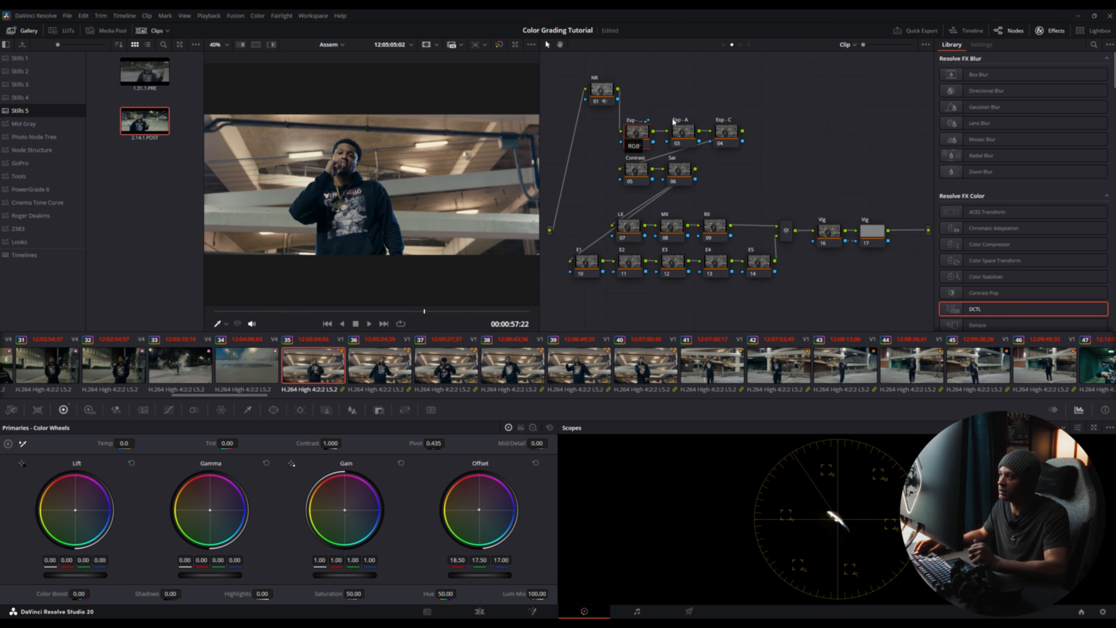
pyautogui.hotkey('ctrl', 'd')
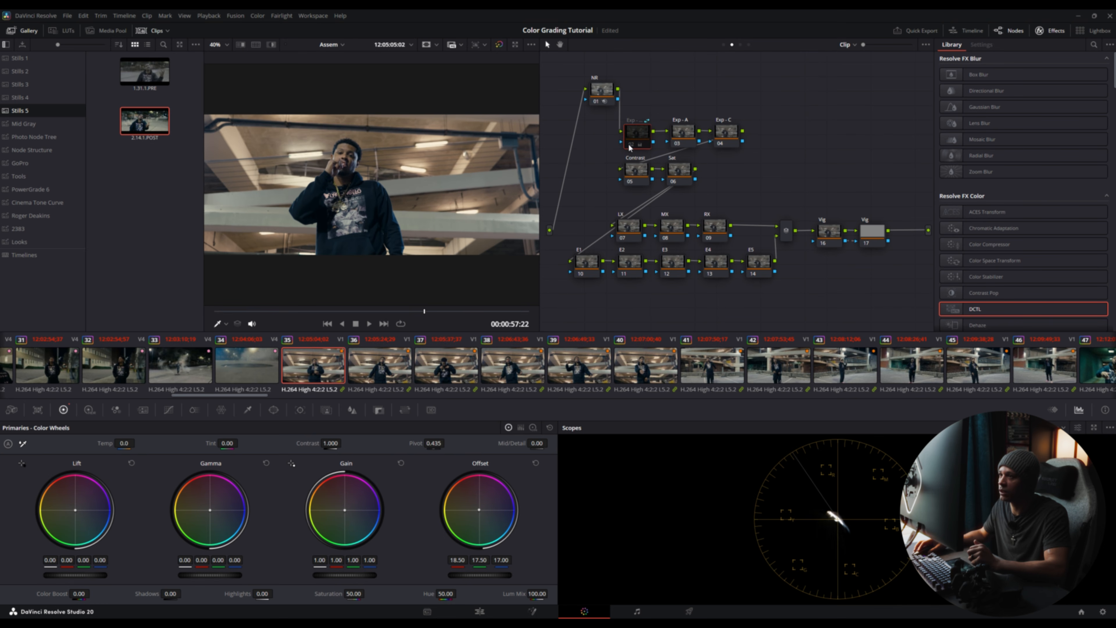
pyautogui.hotkey('ctrl', 'd')
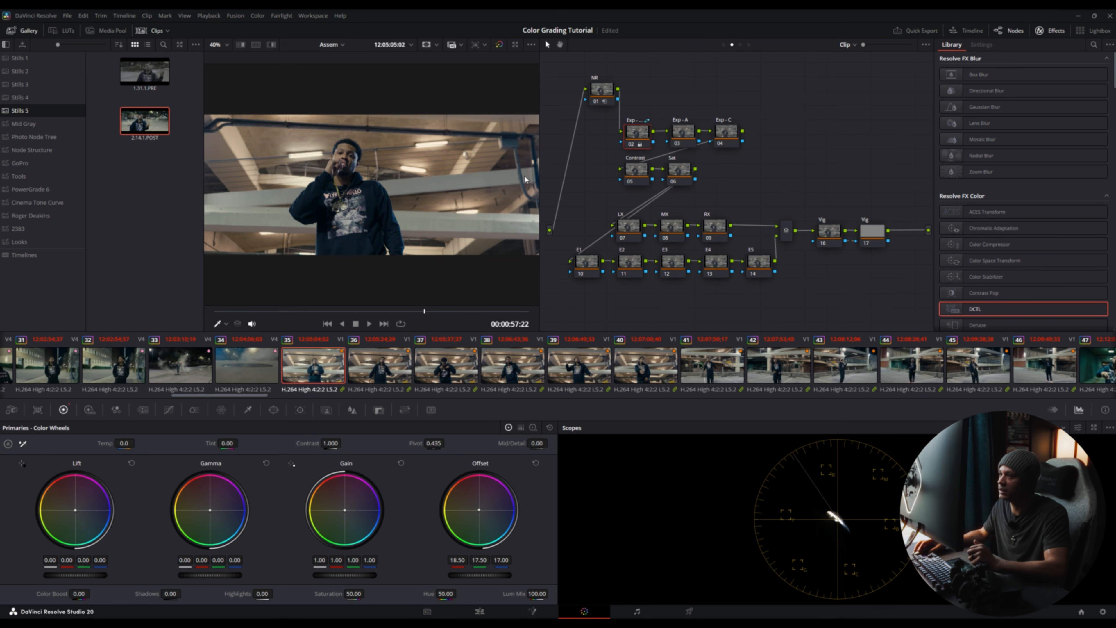
# Step: Convert clip 35's shared exposure node to a regular corrector node
pyautogui.rightClick(632, 134)
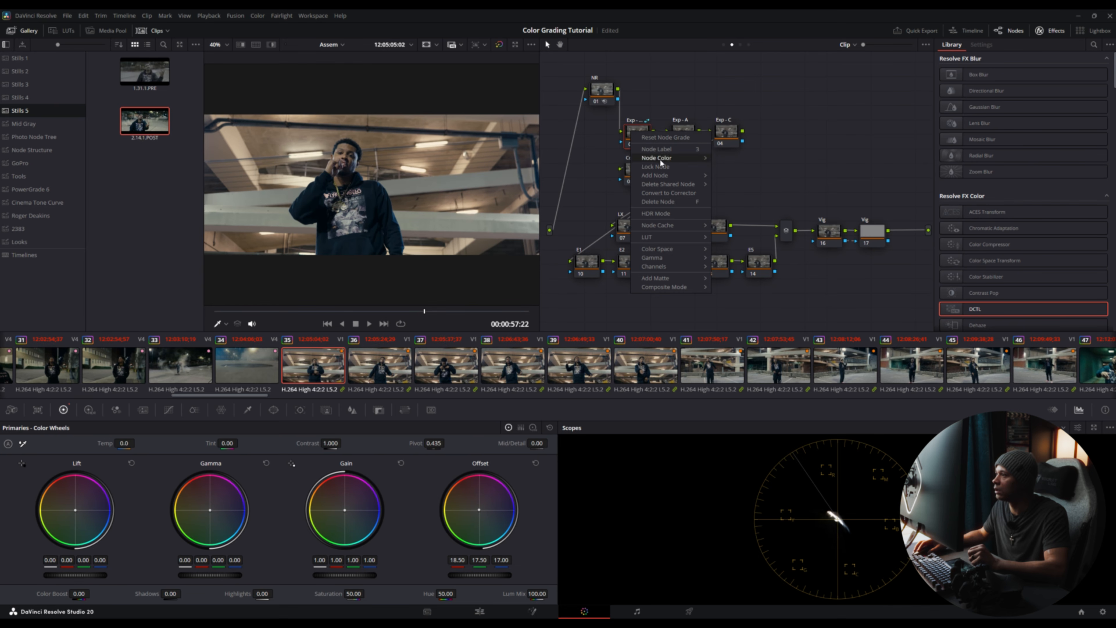
pyautogui.click(682, 195)
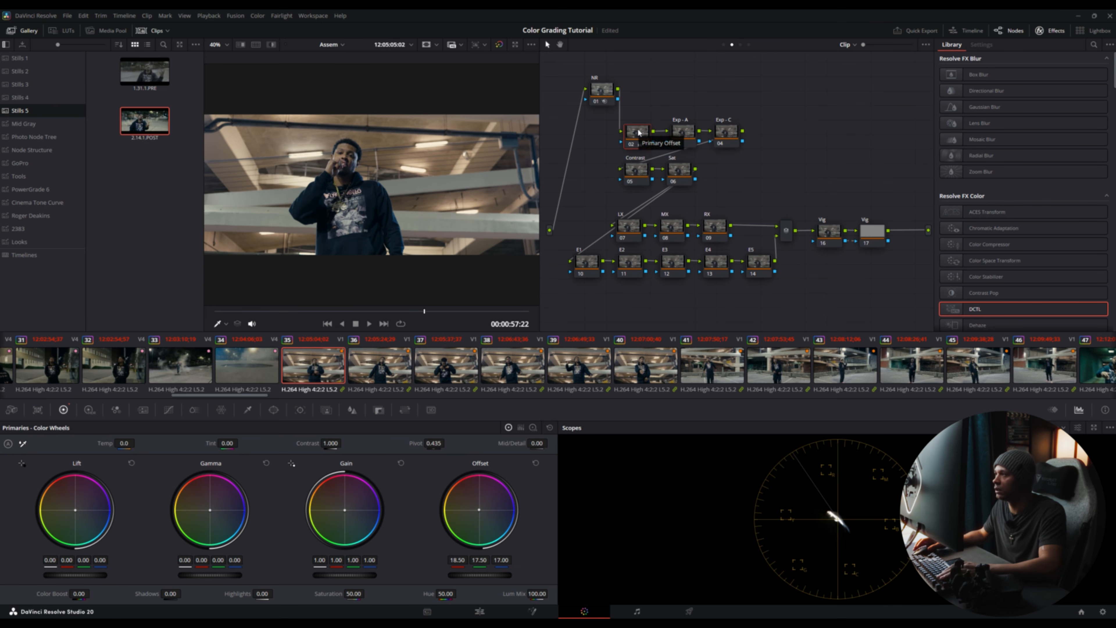
# Step: Label clip 35's first exposure node "Exp - S" and reset its node grade
pyautogui.write('Exp')
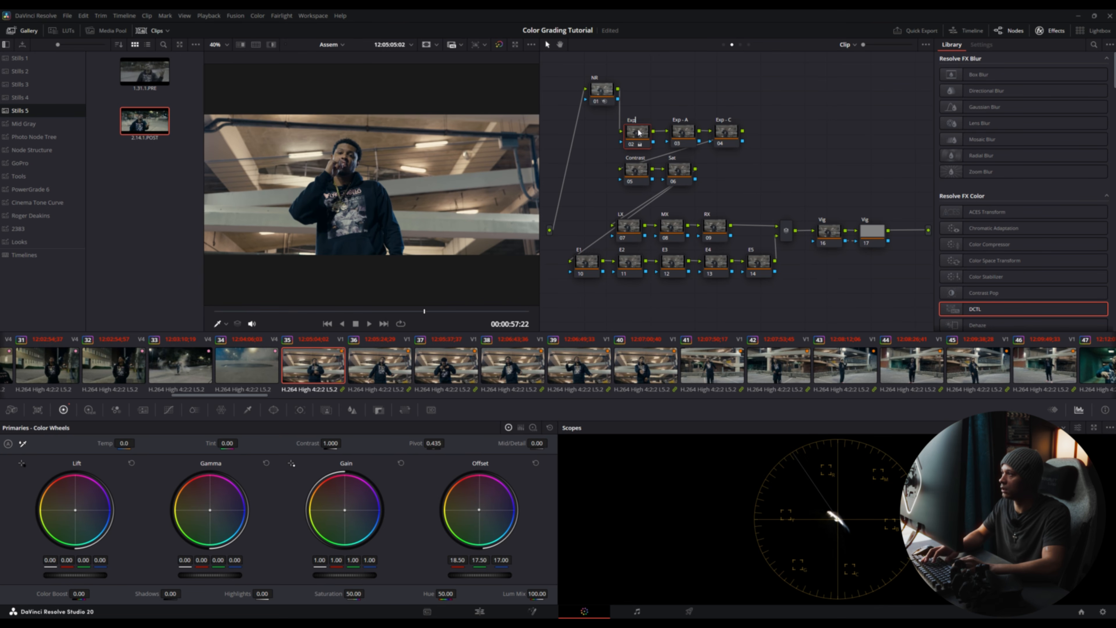
pyautogui.write(' - S')
pyautogui.press('Return')
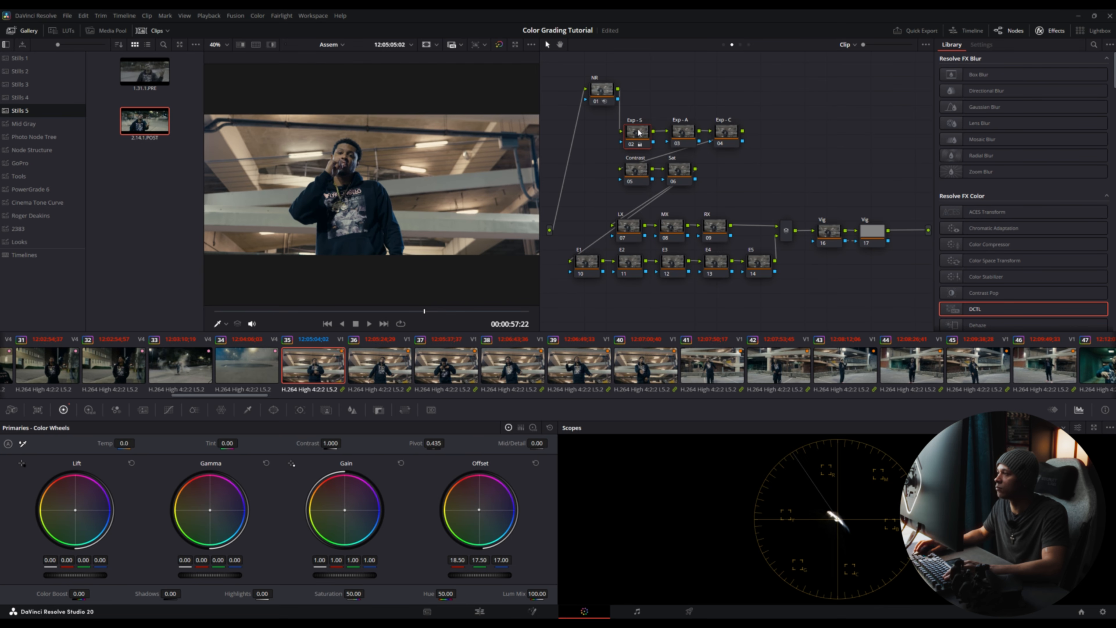
pyautogui.rightClick(639, 132)
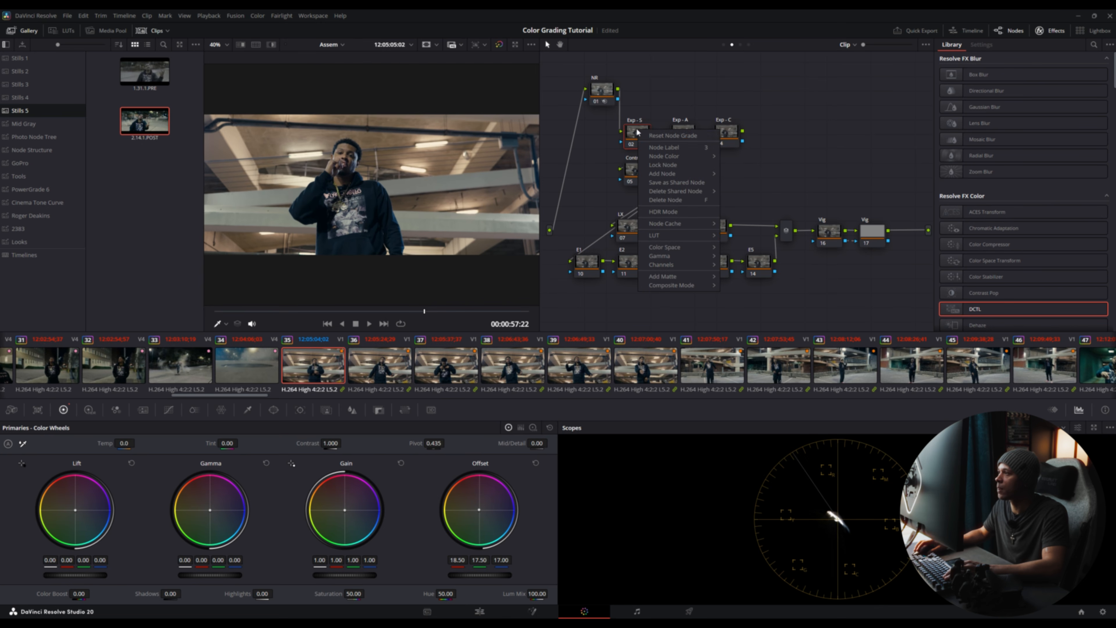
pyautogui.click(657, 136)
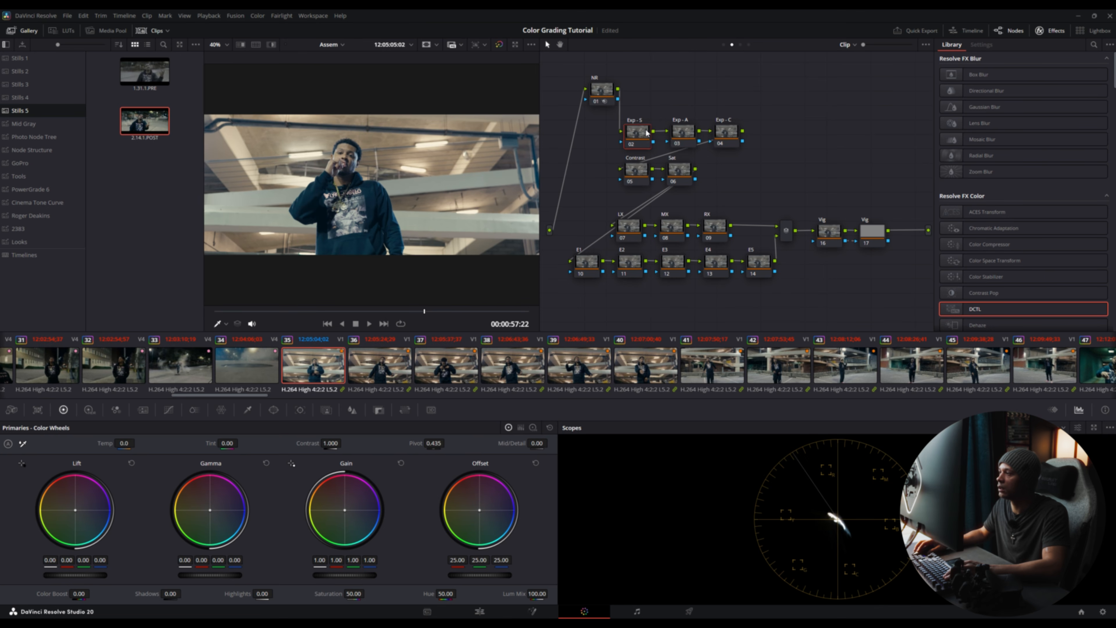
# Step: Set the Exp - S node's gamma to Stops (18% Gray) and check the gamma setting of the Exp - A node
pyautogui.rightClick(647, 133)
pyautogui.moveTo(679, 258)
pyautogui.click(769, 563)
pyautogui.rightClick(684, 132)
pyautogui.click(590, 151)
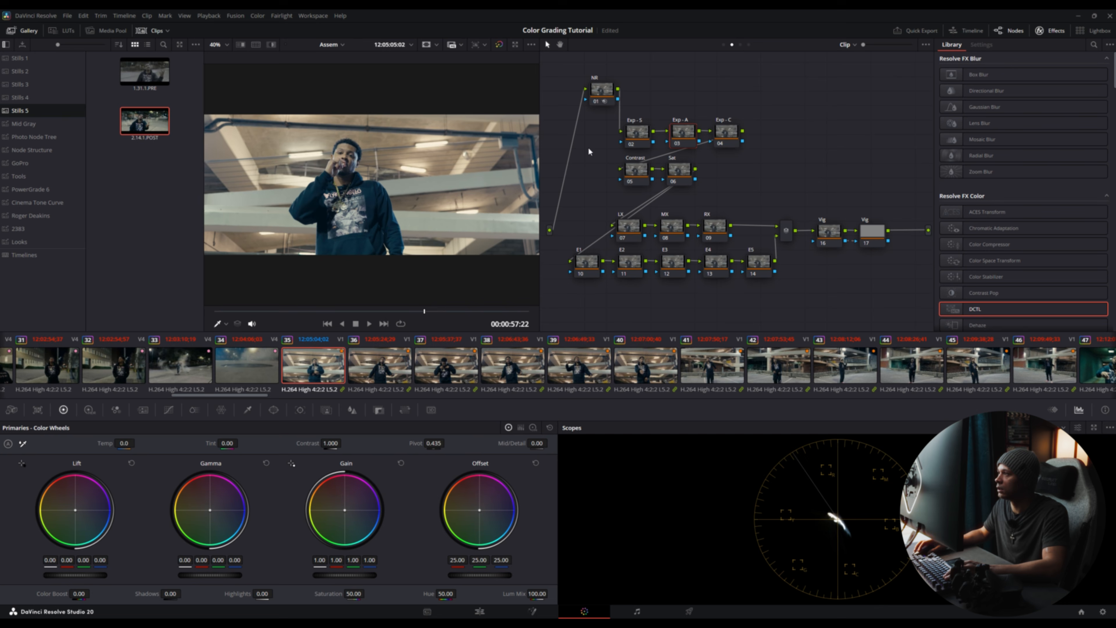
pyautogui.rightClick(695, 130)
pyautogui.moveTo(745, 254)
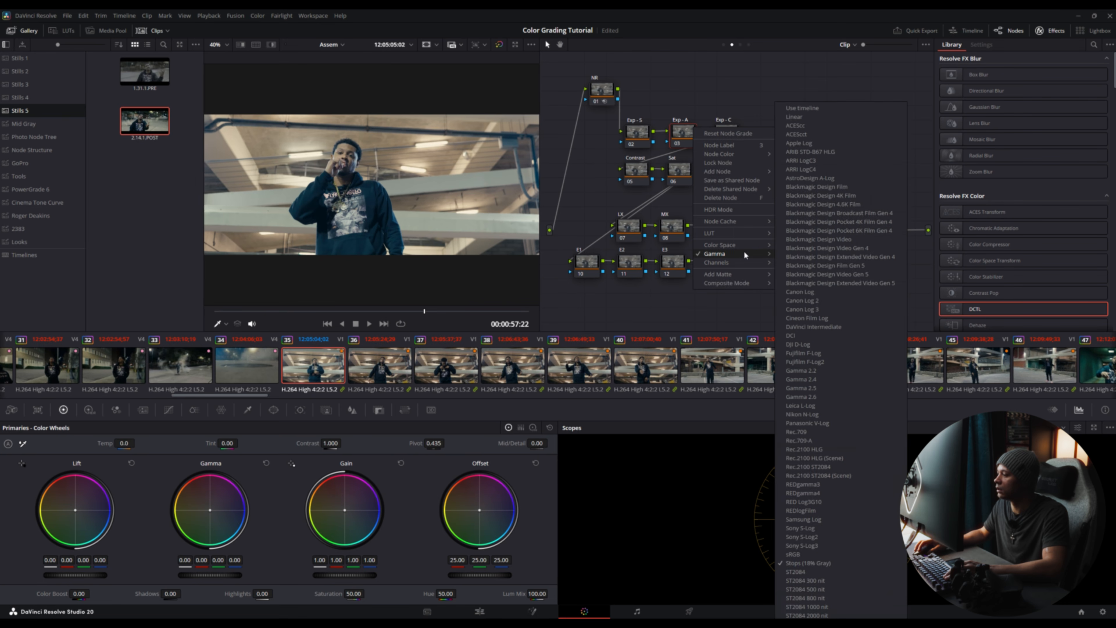
pyautogui.click(662, 109)
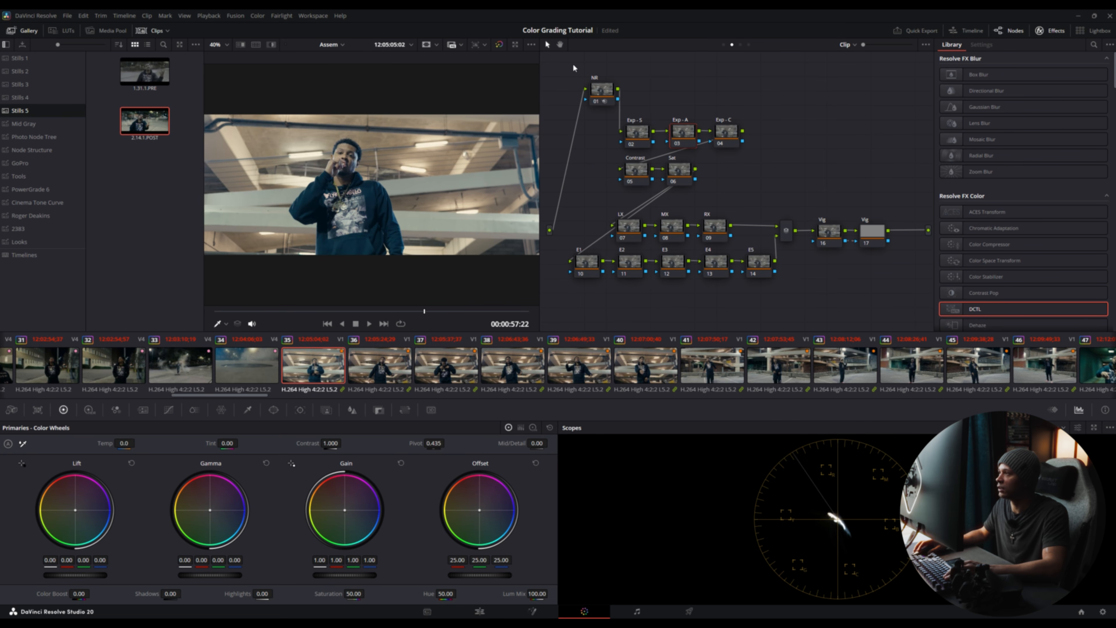
# Step: Replace the grades of all clips from 35 through 193 with clip 35's grade and check it on clip 37
pyautogui.moveTo(229, 398); pyautogui.dragTo(1112, 391)
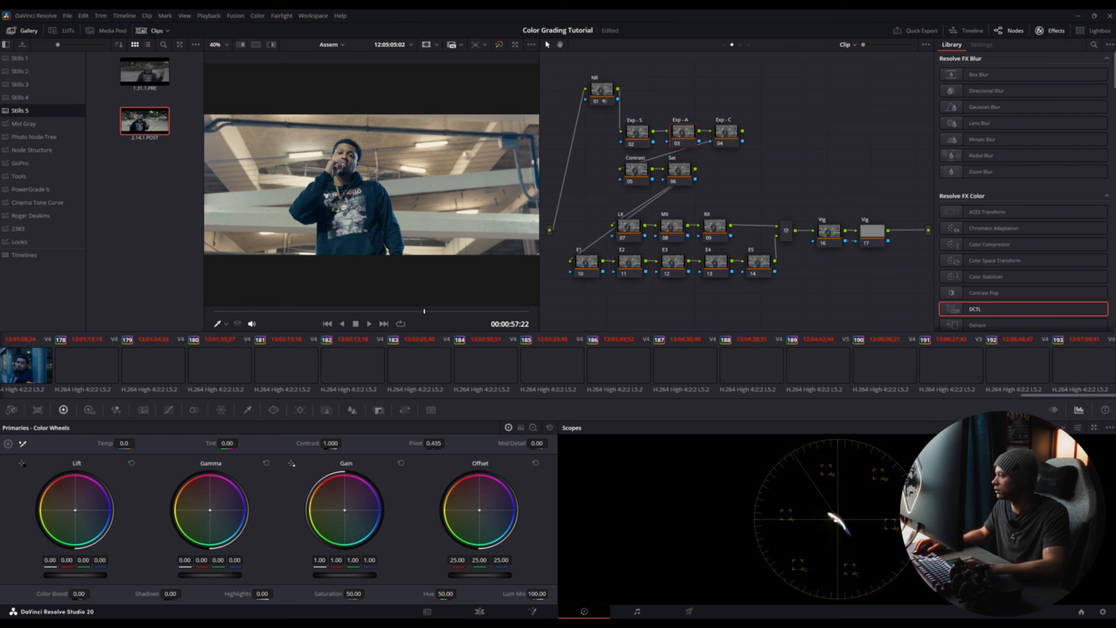
pyautogui.keyDown('shift'); pyautogui.click(1083, 375); pyautogui.keyUp('shift')
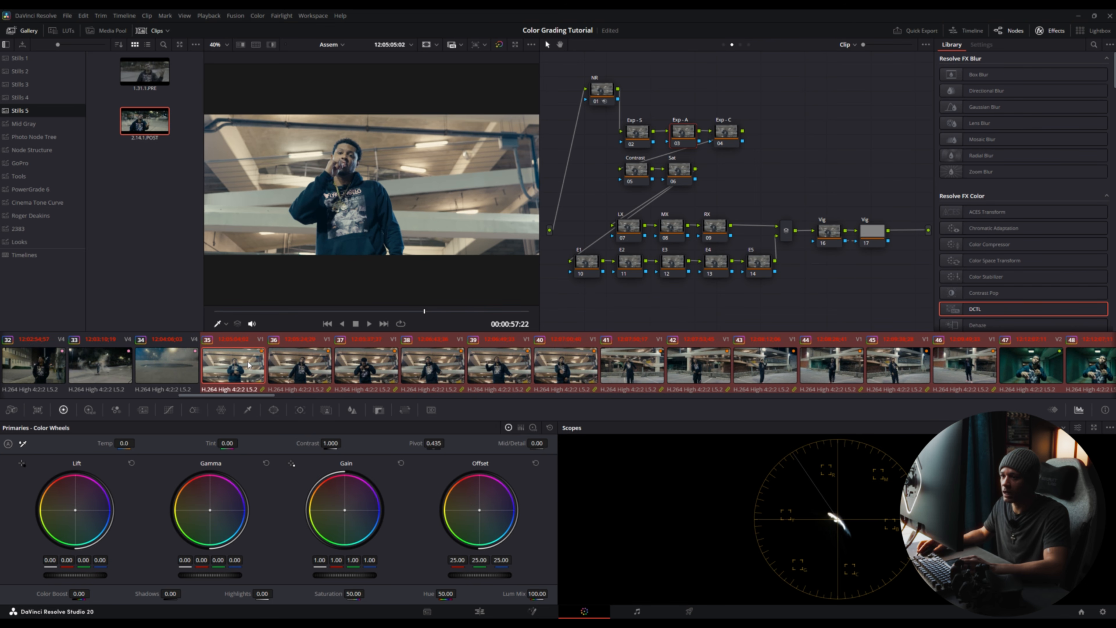
pyautogui.middleClick(248, 362)
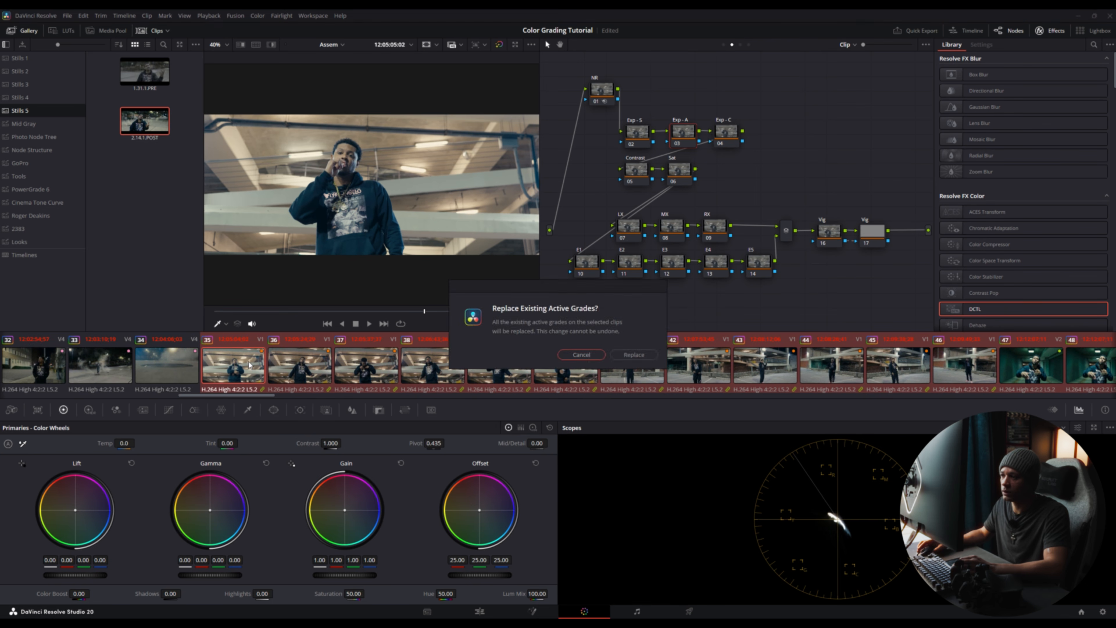
pyautogui.click(632, 357)
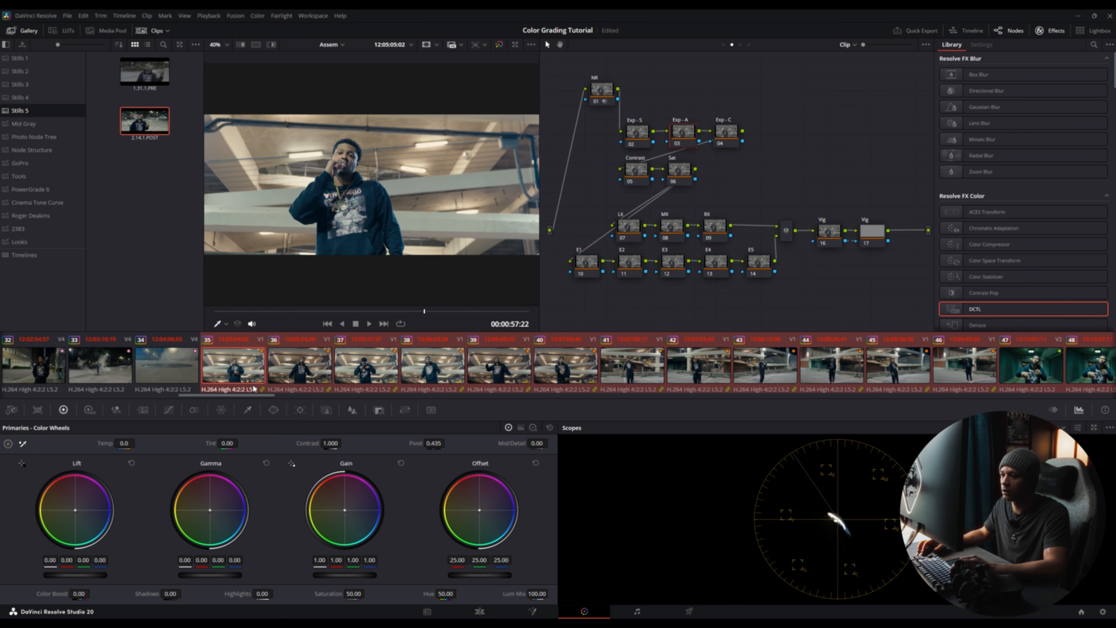
pyautogui.click(388, 371)
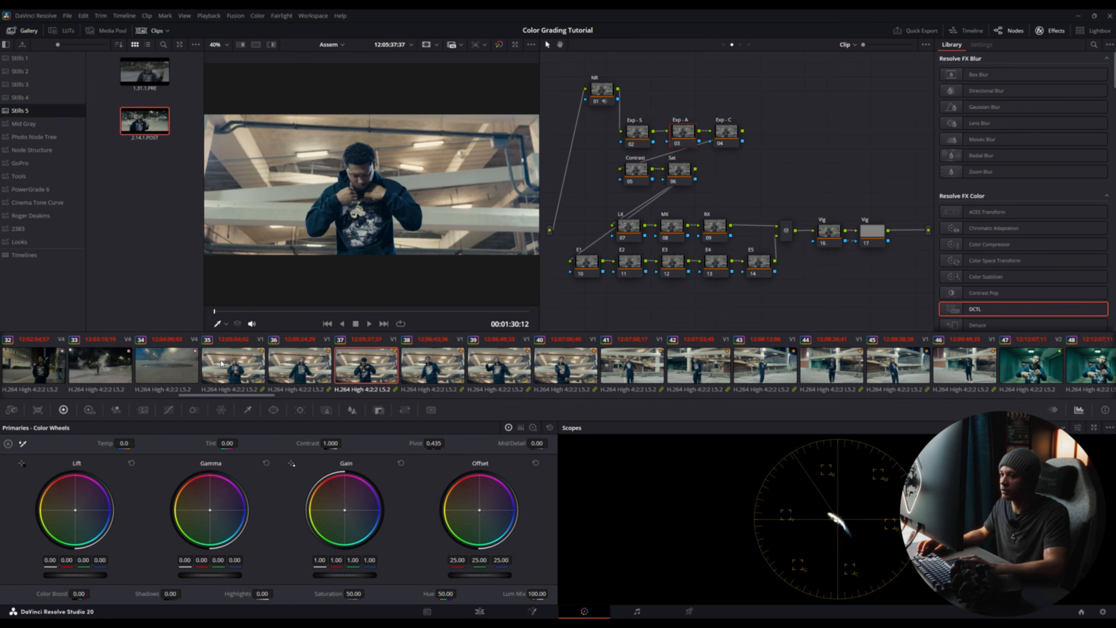
pyautogui.click(229, 376)
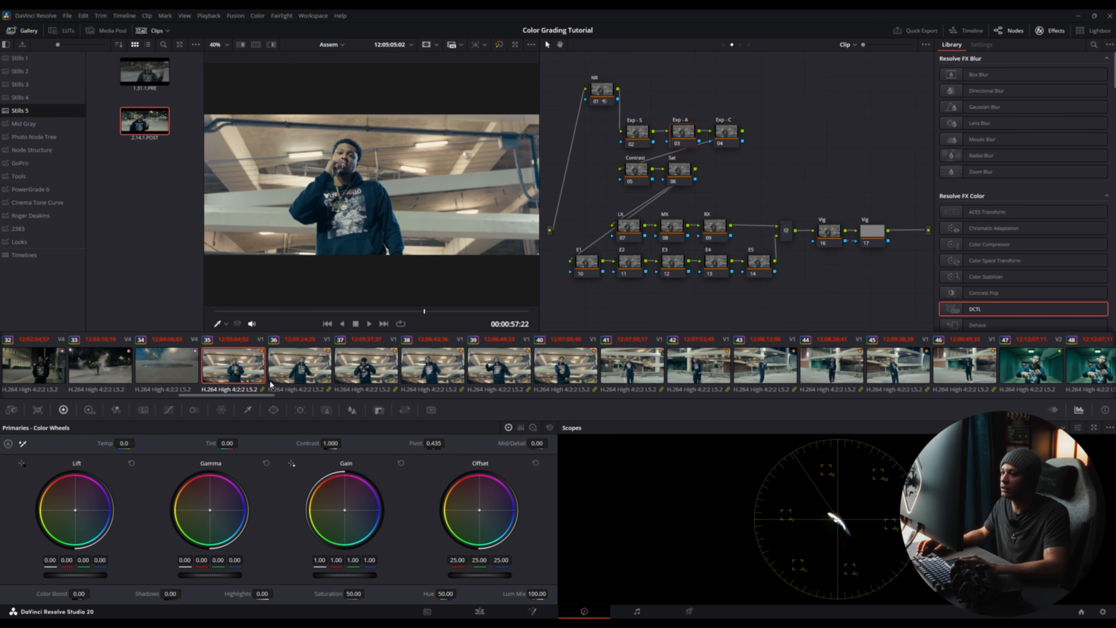
# Step: Save clip 35's Exp - S node as a shared node and unlock it
pyautogui.click(643, 136)
pyautogui.rightClick(643, 136)
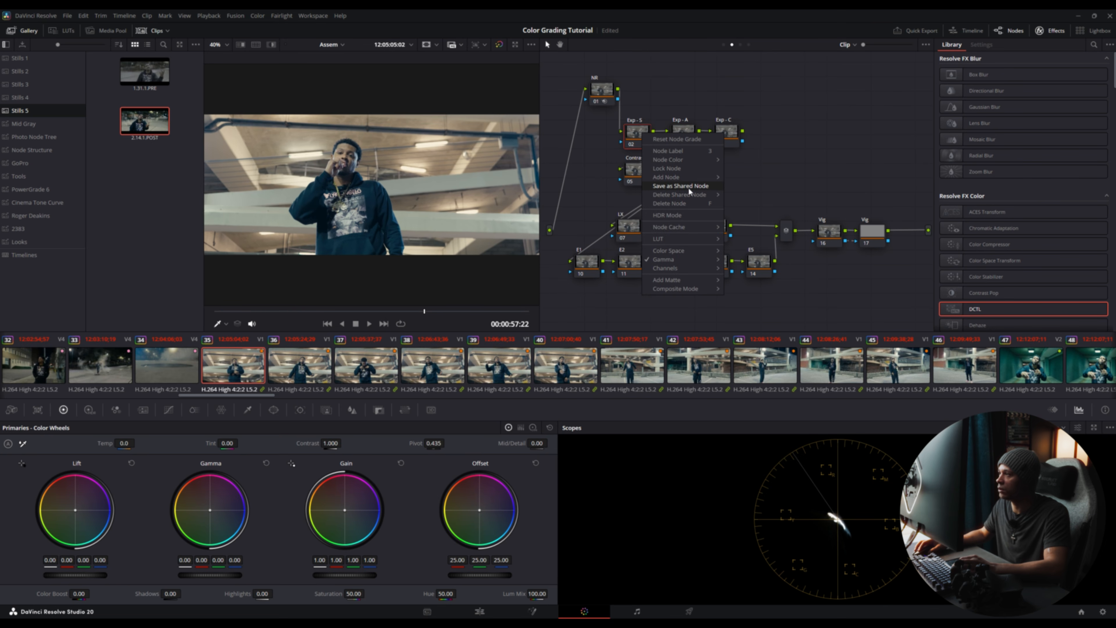
pyautogui.click(688, 186)
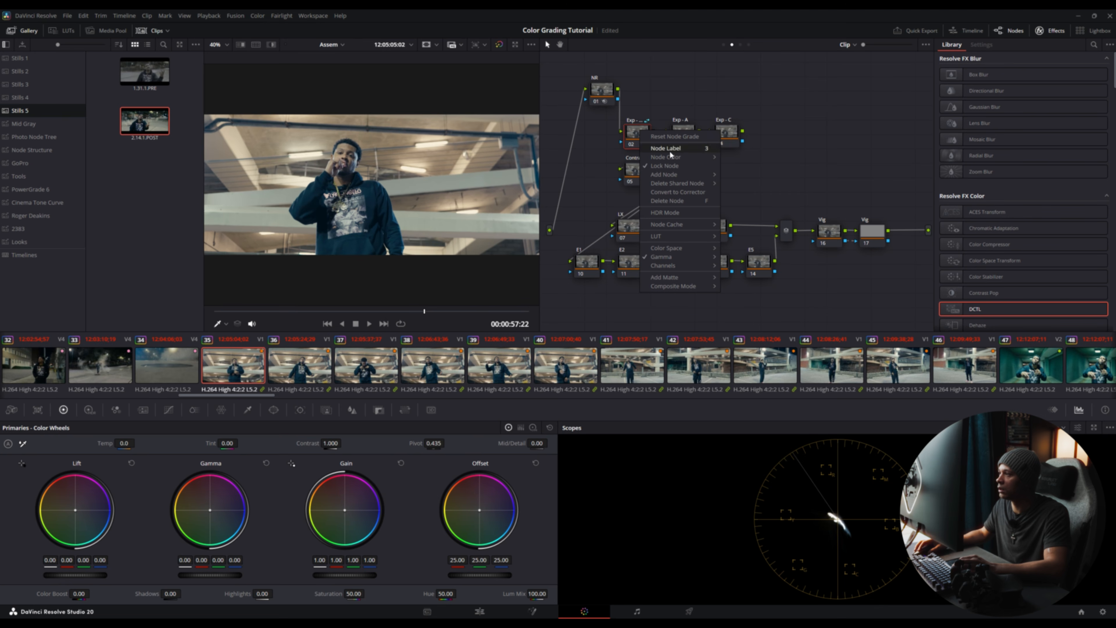
pyautogui.moveTo(684, 178)
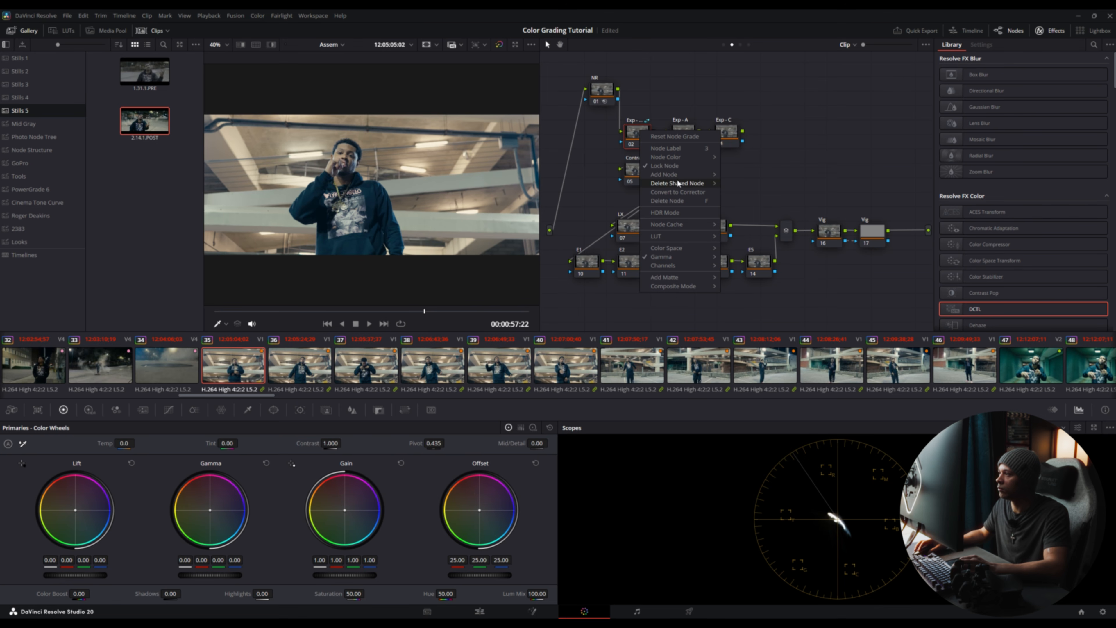
pyautogui.click(680, 167)
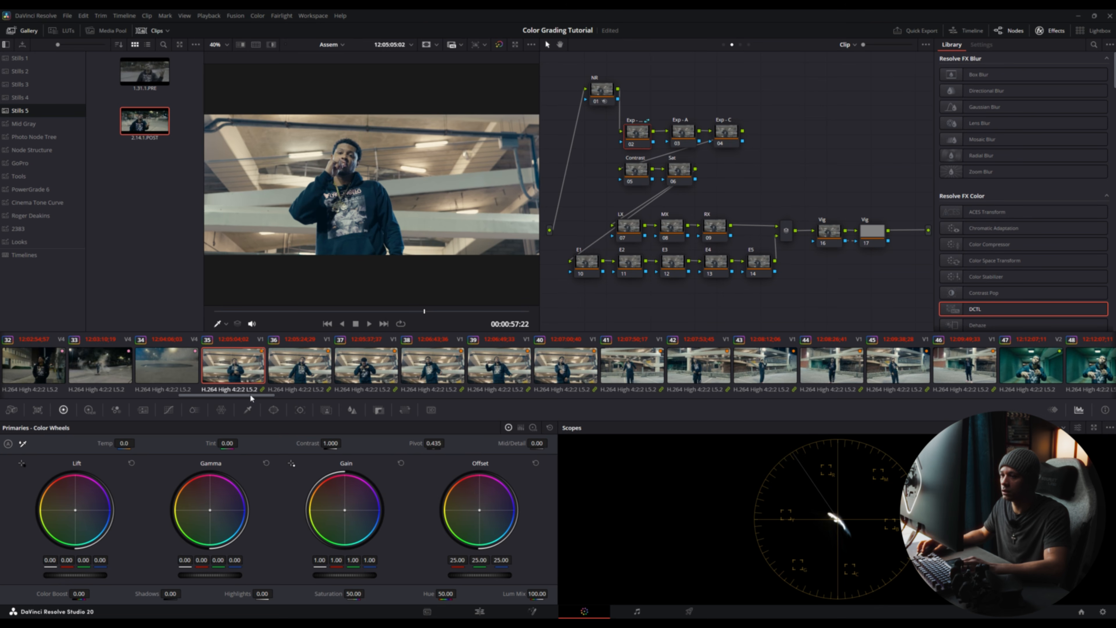
# Step: Replace the grades of clips 35 through 46 with clip 35's grade and check the shared node on clip 36
pyautogui.hscroll(5, 271, 398)
pyautogui.moveTo(288, 409); pyautogui.dragTo(283, 410)
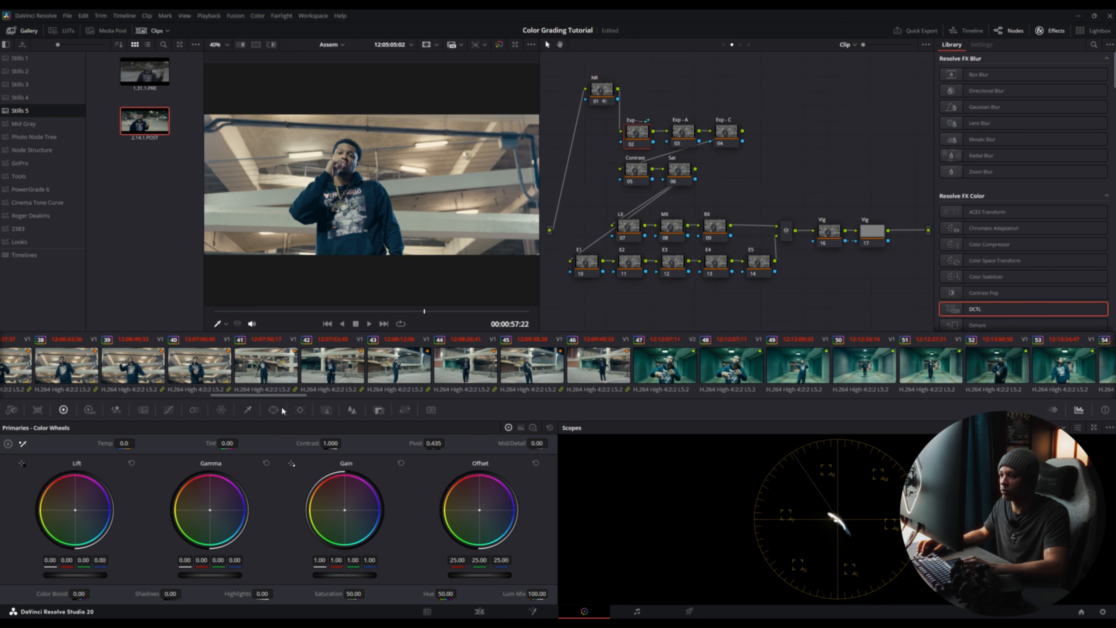
pyautogui.keyDown('shift'); pyautogui.click(605, 390); pyautogui.keyUp('shift')
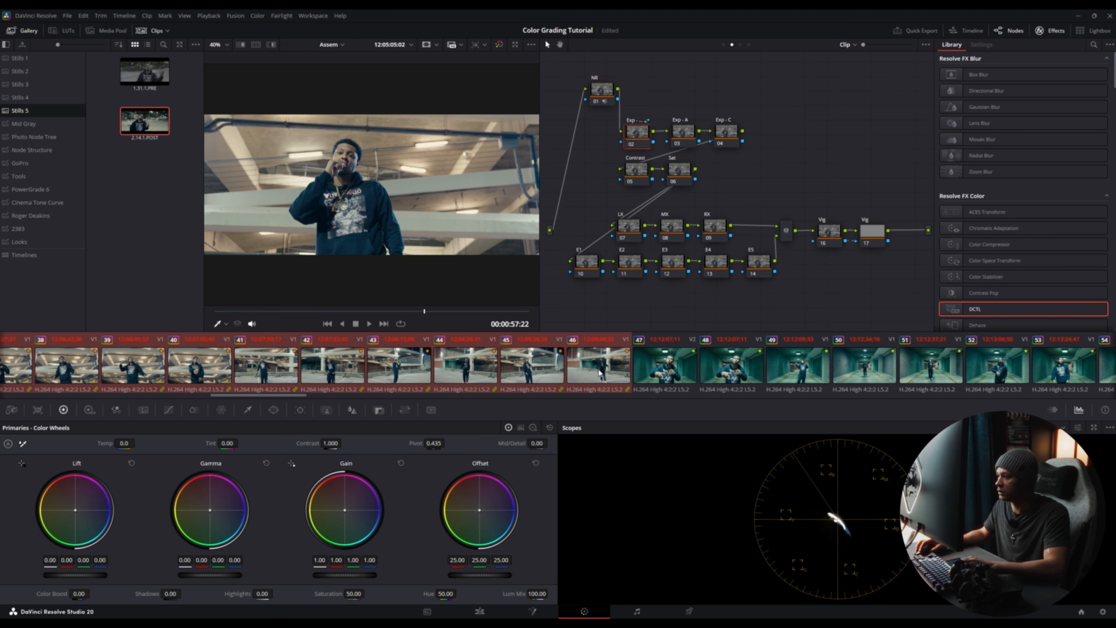
pyautogui.moveTo(300, 396); pyautogui.dragTo(255, 401)
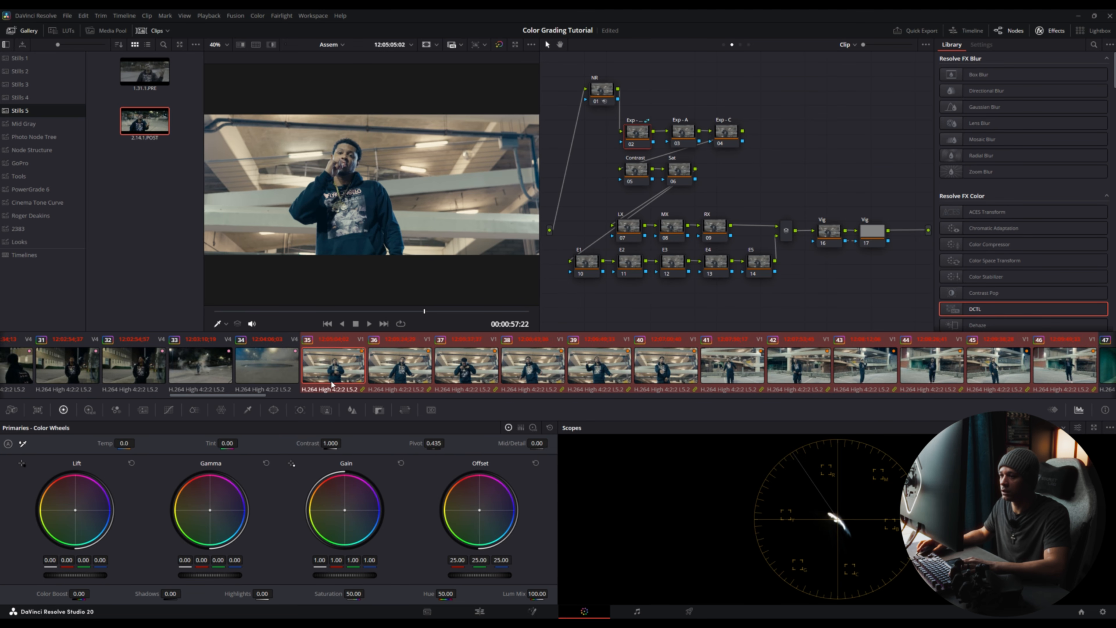
pyautogui.middleClick(332, 380)
pyautogui.click(655, 355)
pyautogui.click(399, 371)
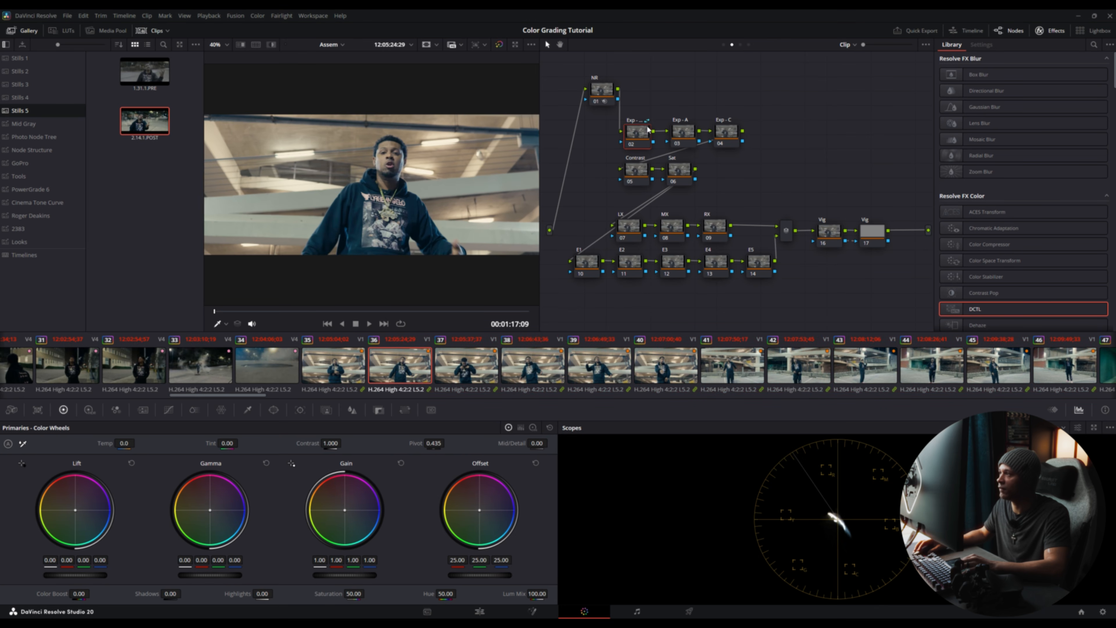
pyautogui.click(336, 365)
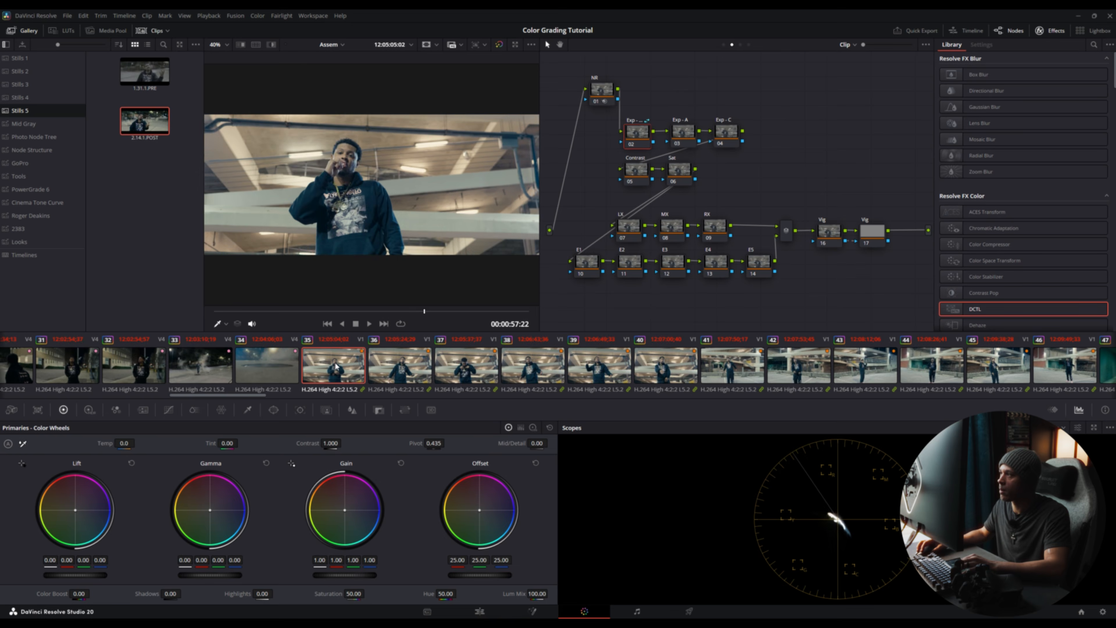
# Step: On clip 40, lower the shared exposure node's Offset to 16.00 in all three channels
pyautogui.hotkey('ctrl', 'f')
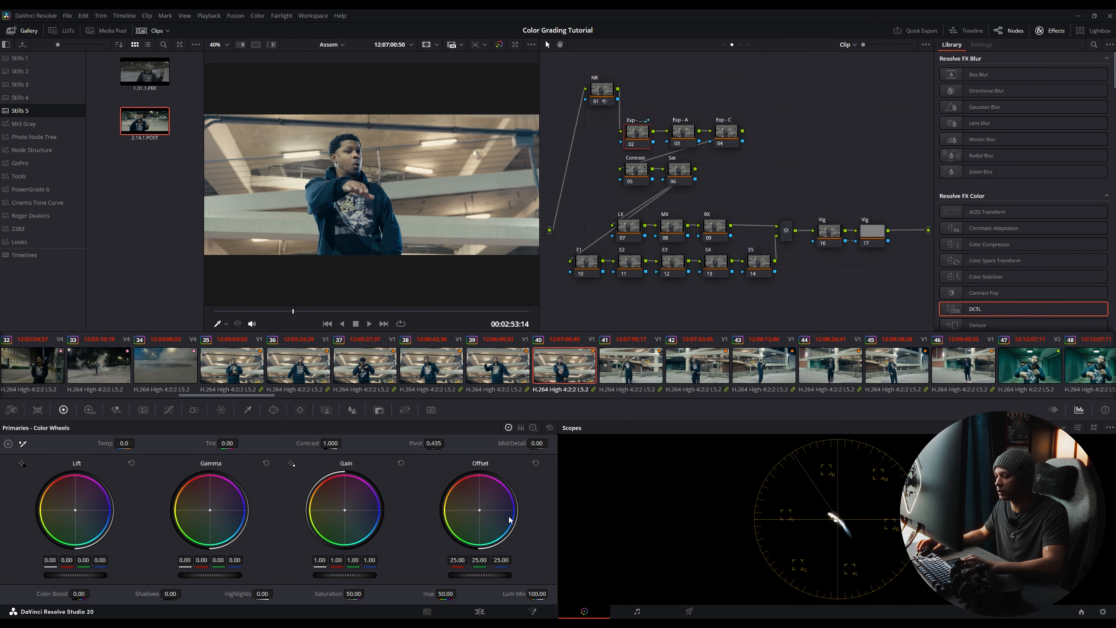
pyautogui.press('KP_Subtract')
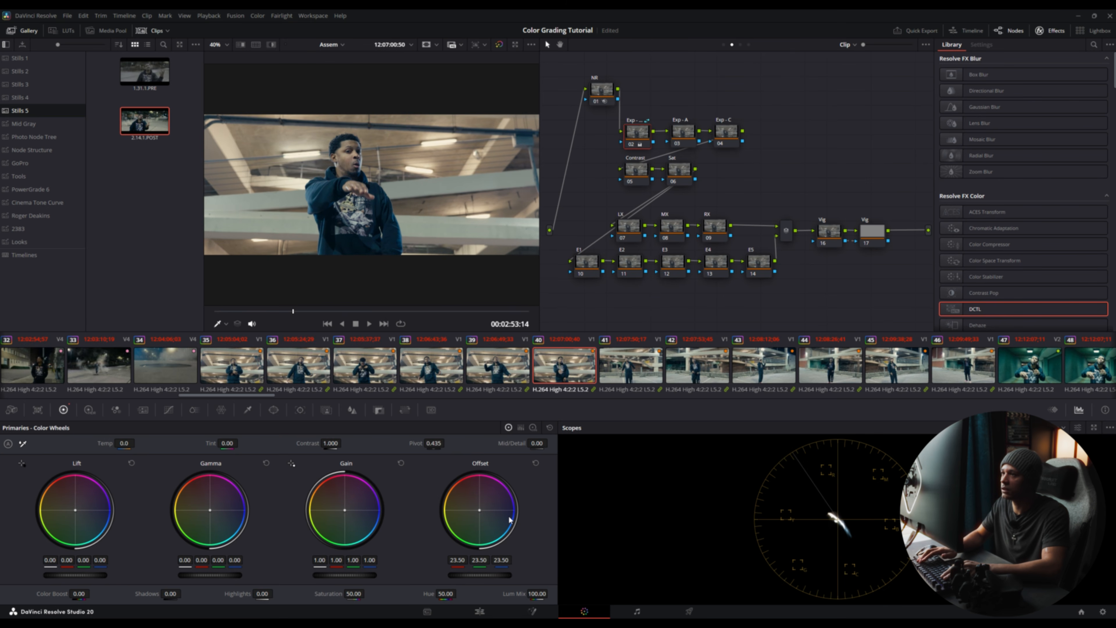
pyautogui.press('KP_Subtract')
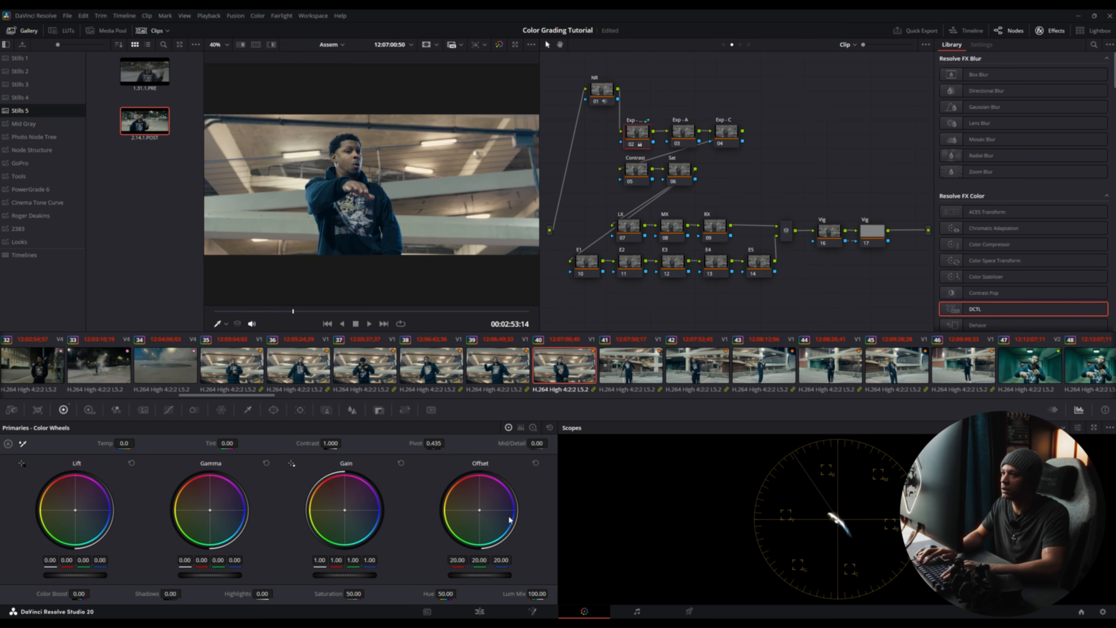
pyautogui.press('KP_Subtract')
pyautogui.press('KP_Subtract')
pyautogui.press('KP_Subtract')
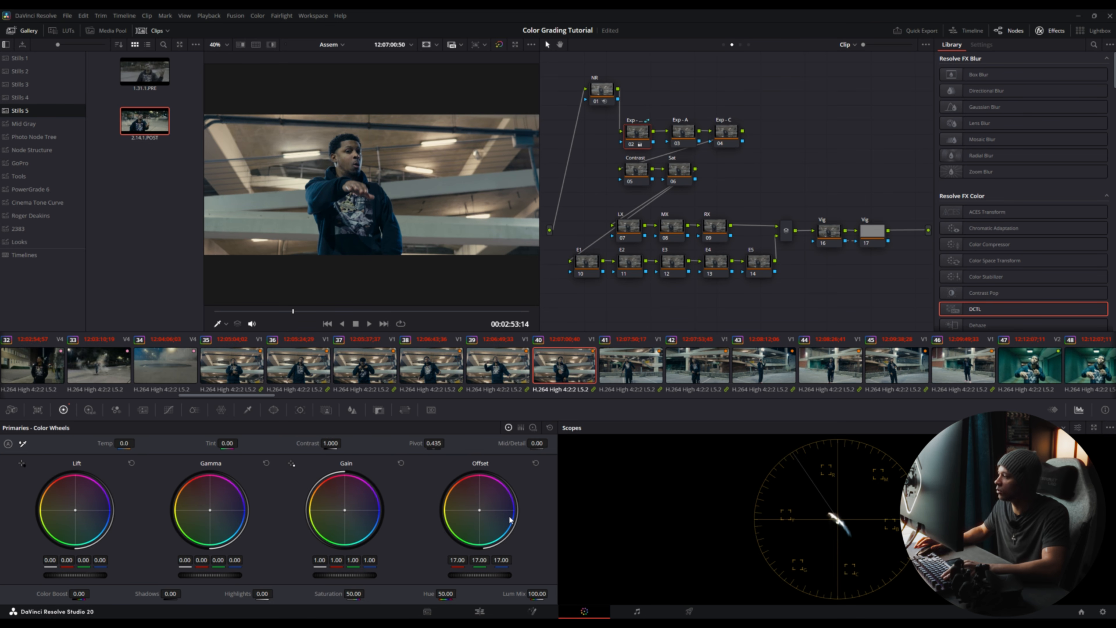
pyautogui.press('KP_Subtract')
pyautogui.press('KP_Subtract')
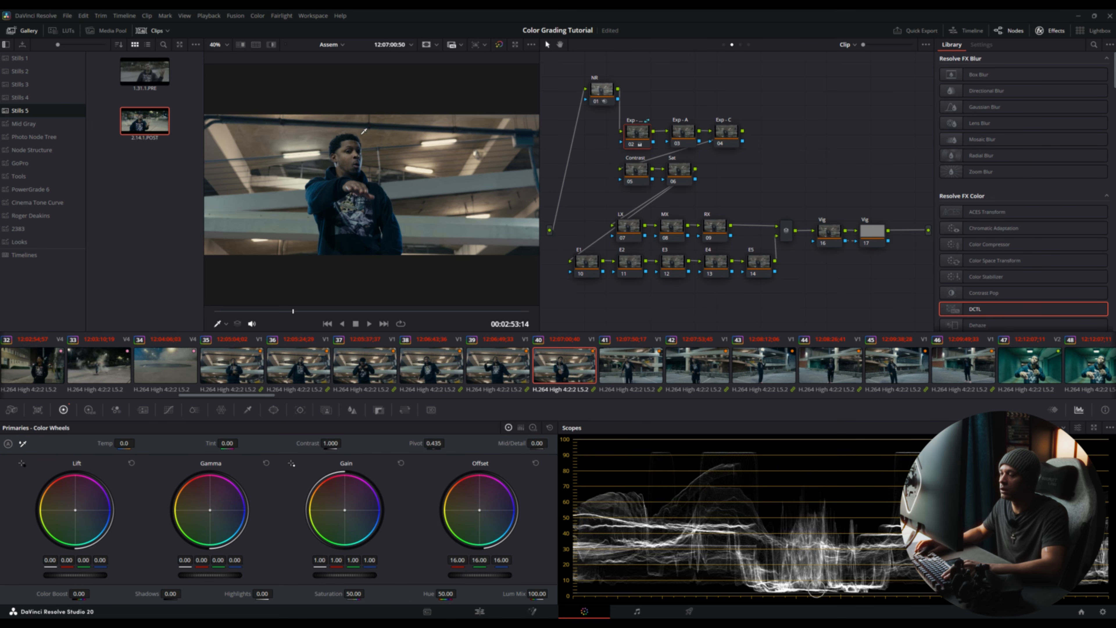
# Step: Examine the darkened exposure full screen and on clips 35, 36 and 38 with the waveform and vectorscope
pyautogui.hotkey('ctrl', 'f')
pyautogui.hotkey('ctrl', 'f')
pyautogui.click(235, 371)
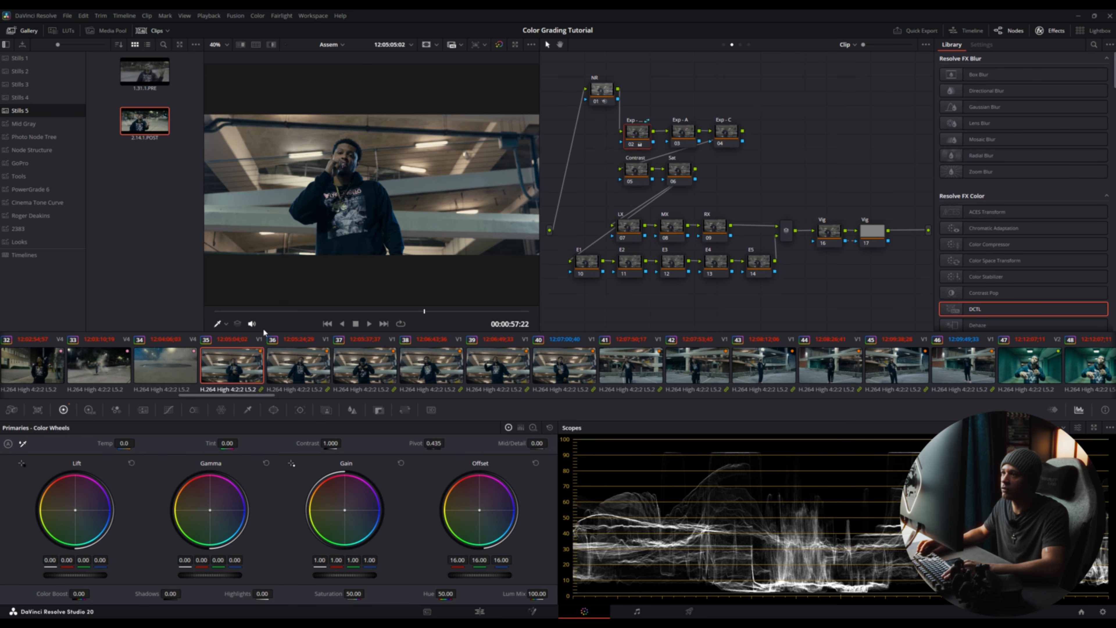
pyautogui.moveTo(240, 311); pyautogui.dragTo(326, 311)
pyautogui.click(299, 359)
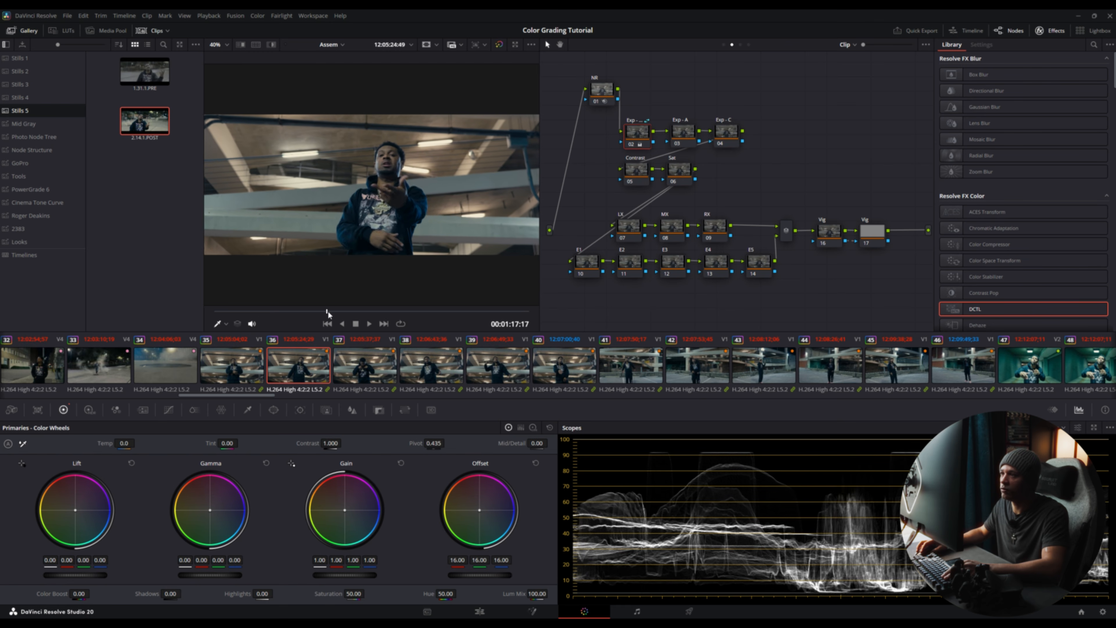
pyautogui.click(384, 371)
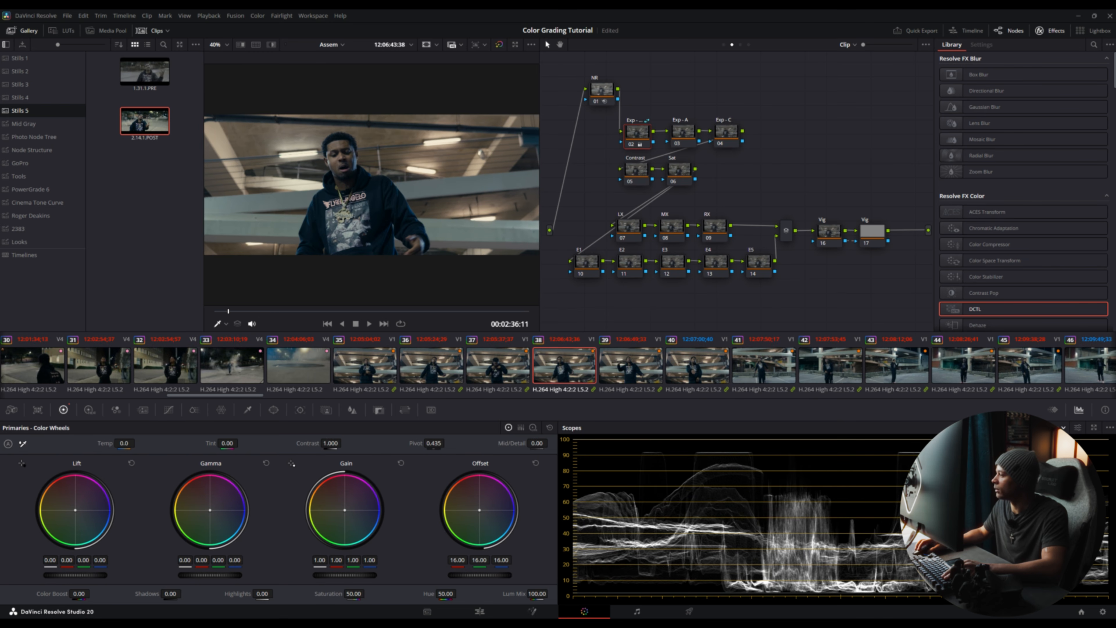
pyautogui.press('v')
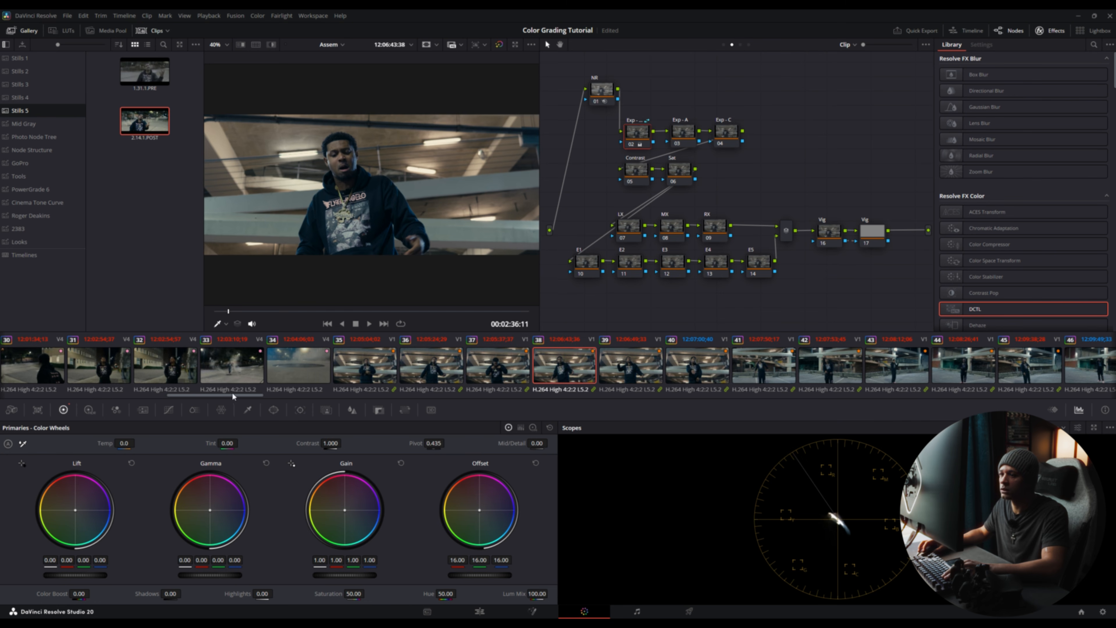
# Step: Save clip 47's Exp - S node as a shared node and unlock it
pyautogui.moveTo(235, 398); pyautogui.dragTo(308, 418)
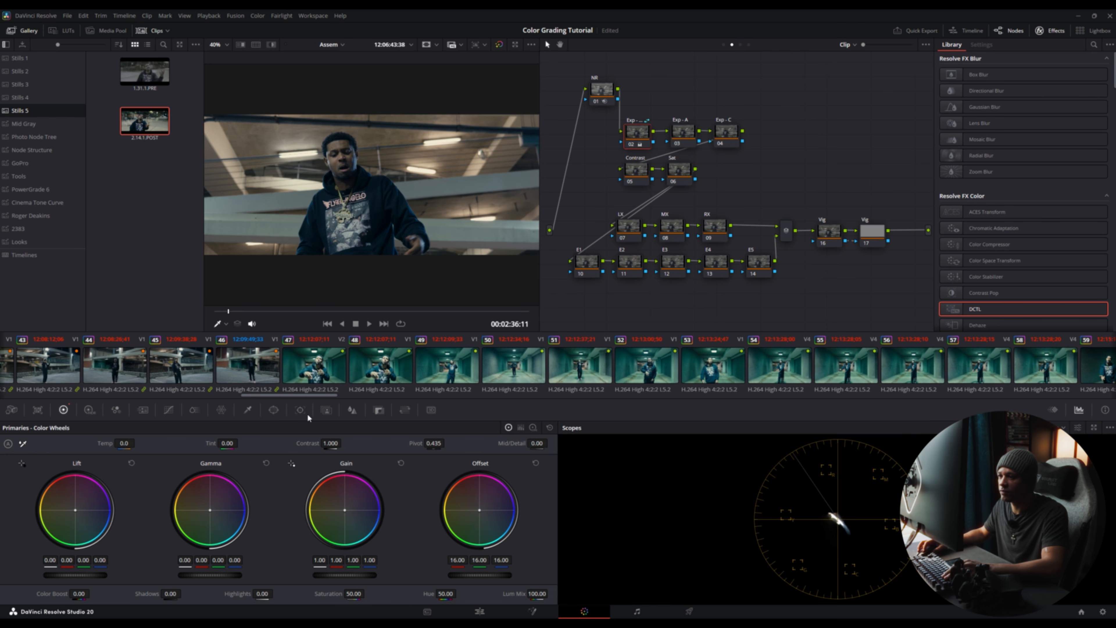
pyautogui.click(283, 373)
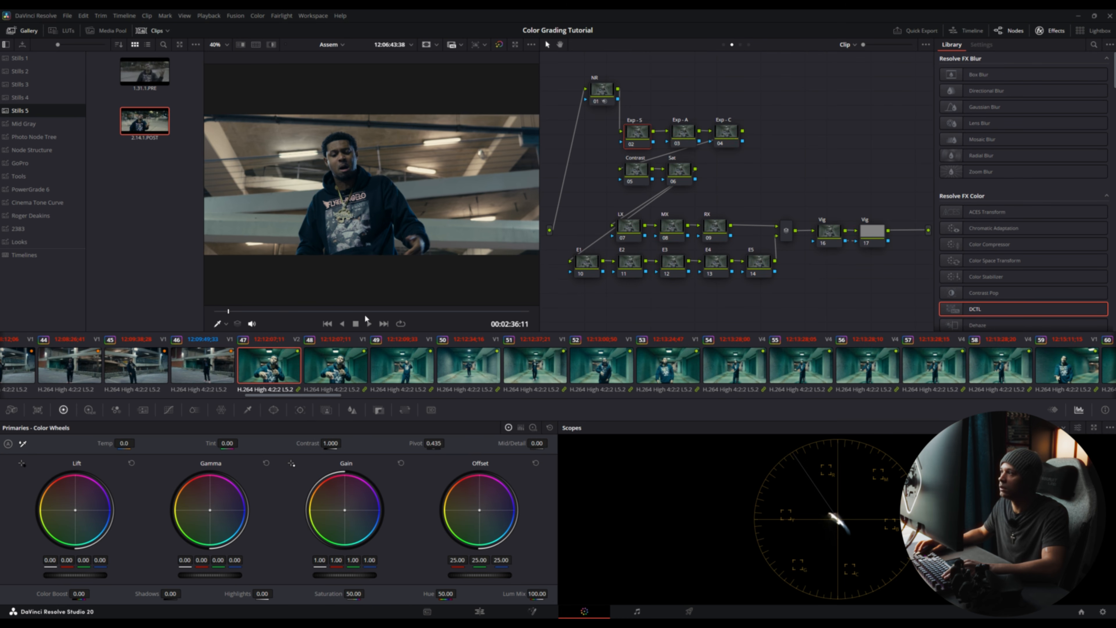
pyautogui.rightClick(643, 136)
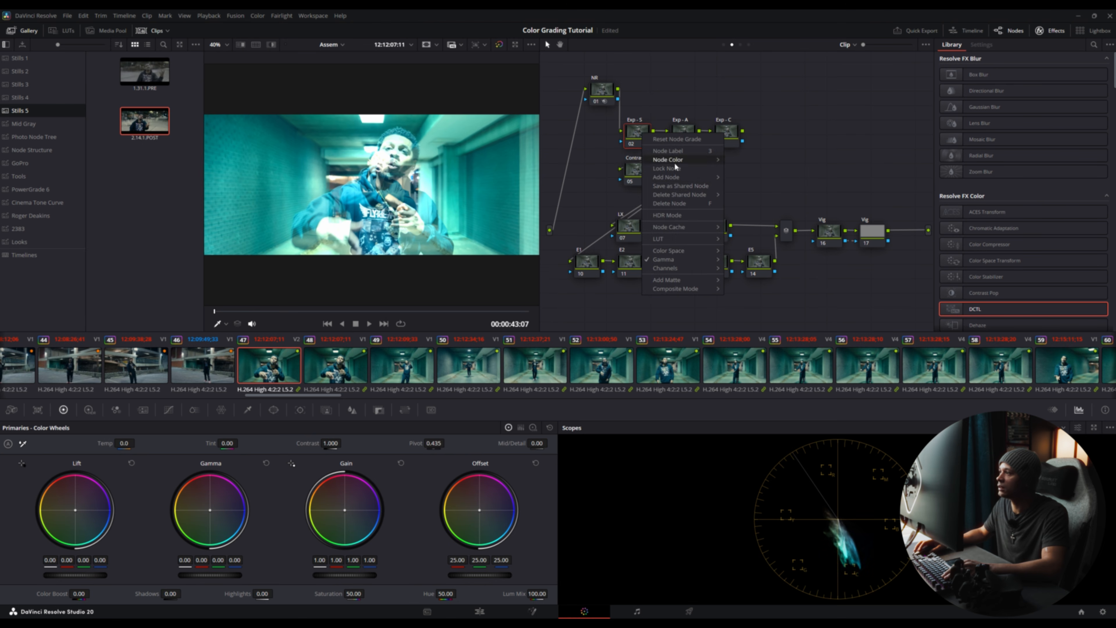
pyautogui.click(676, 189)
pyautogui.rightClick(642, 136)
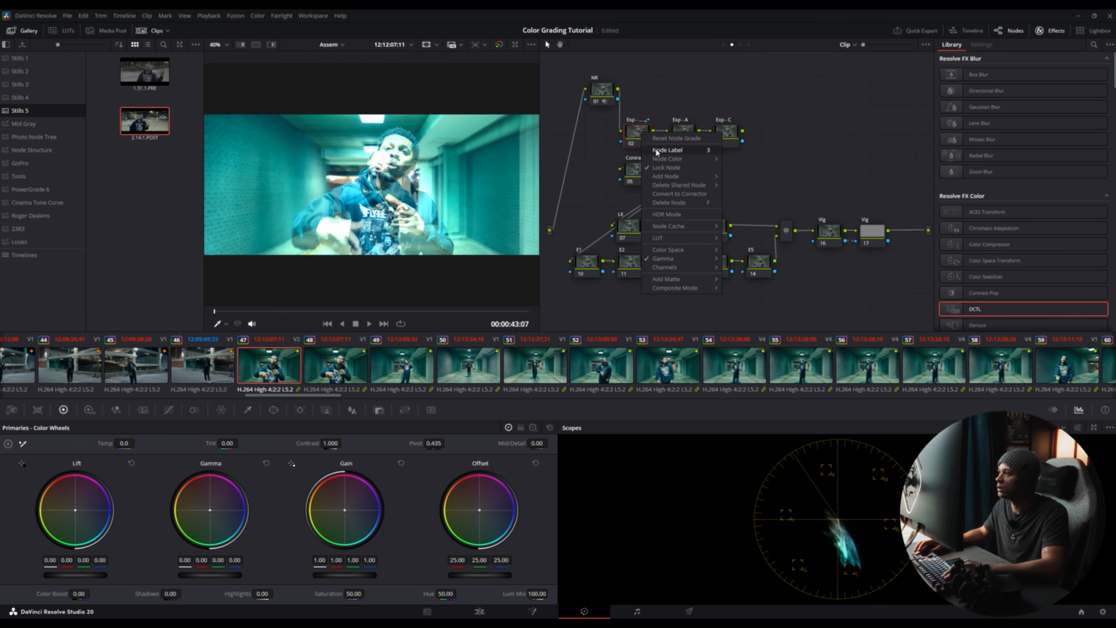
pyautogui.click(711, 171)
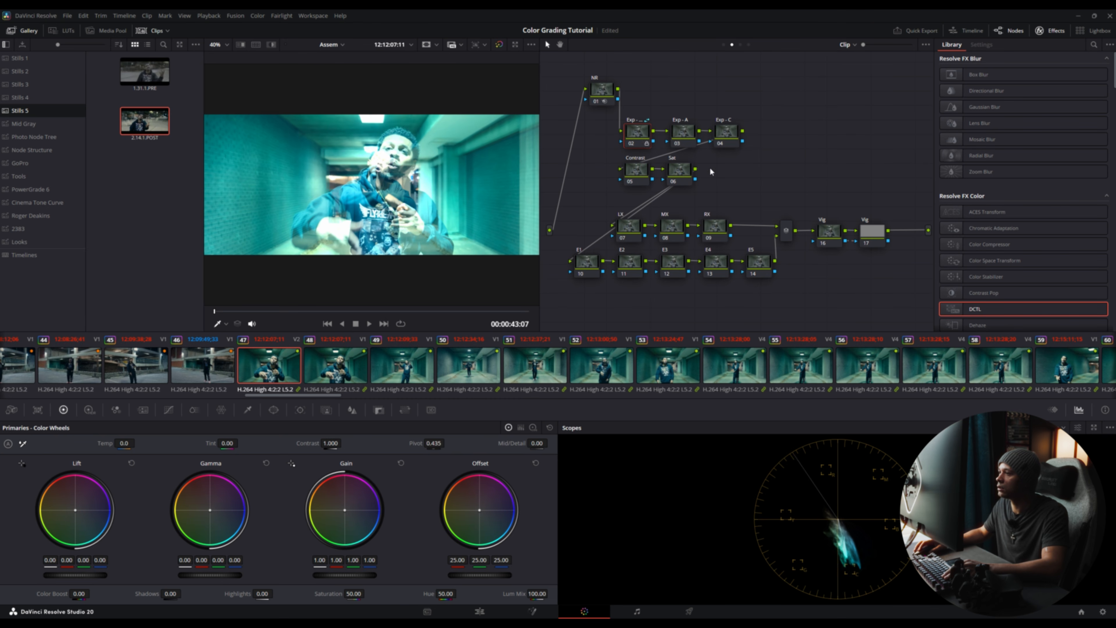
# Step: Replace the grades of the green tunnel scene's clips, starting at clip 47, with clip 47's grade and check it on the neighbouring clips
pyautogui.moveTo(293, 395)
pyautogui.mouseDown()
pyautogui.moveTo(512, 410)
pyautogui.moveTo(280, 398)
pyautogui.moveTo(289, 397)
pyautogui.mouseUp()
pyautogui.middleClick(592, 370)
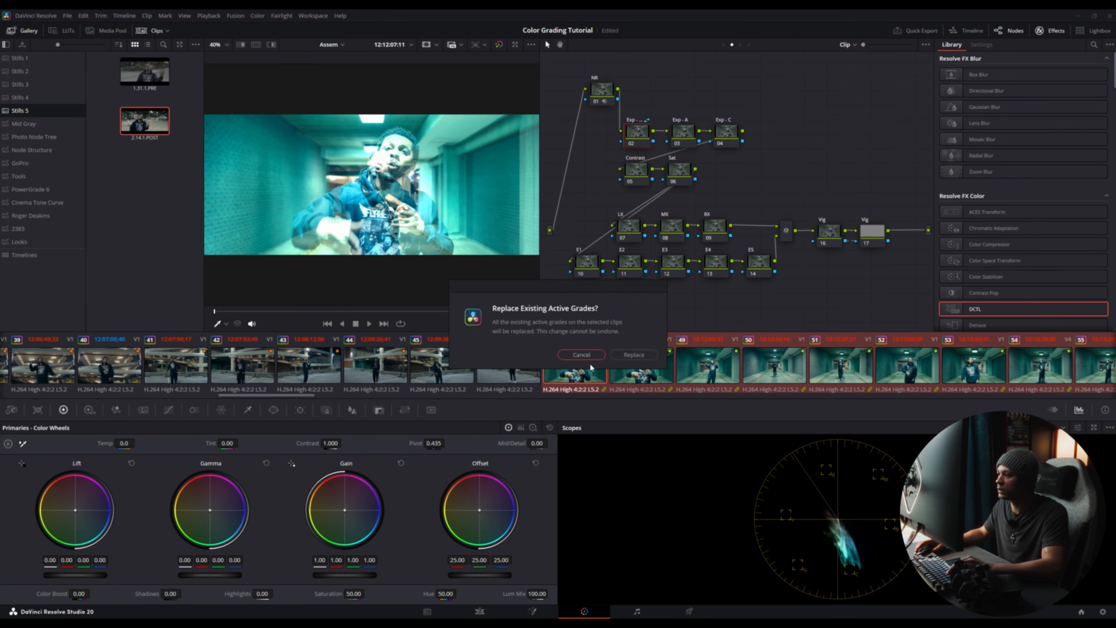
pyautogui.click(639, 357)
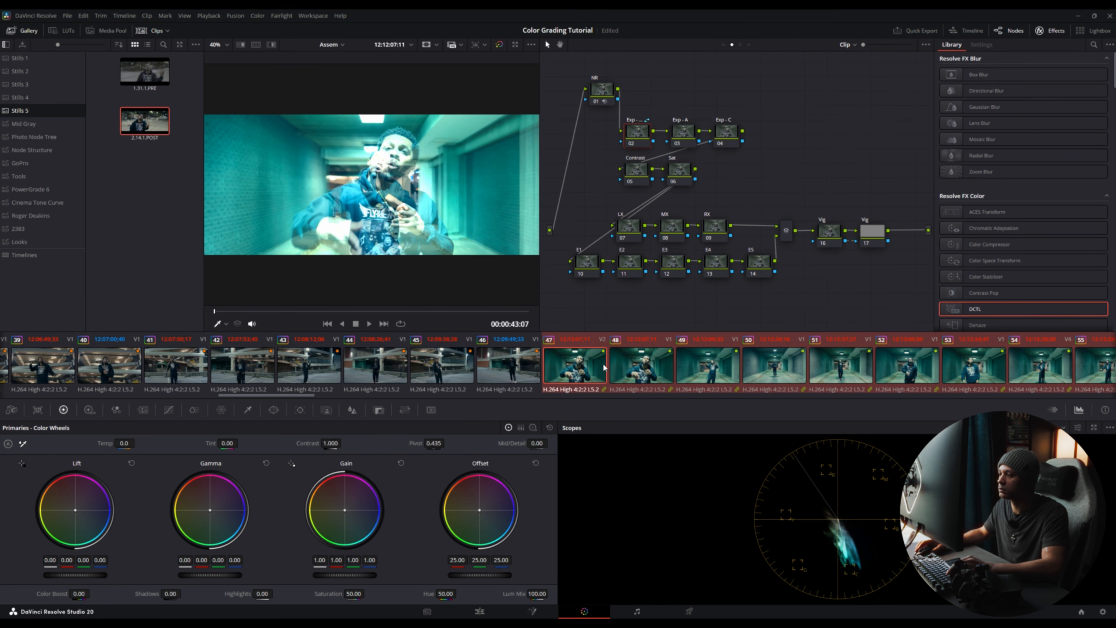
pyautogui.click(643, 369)
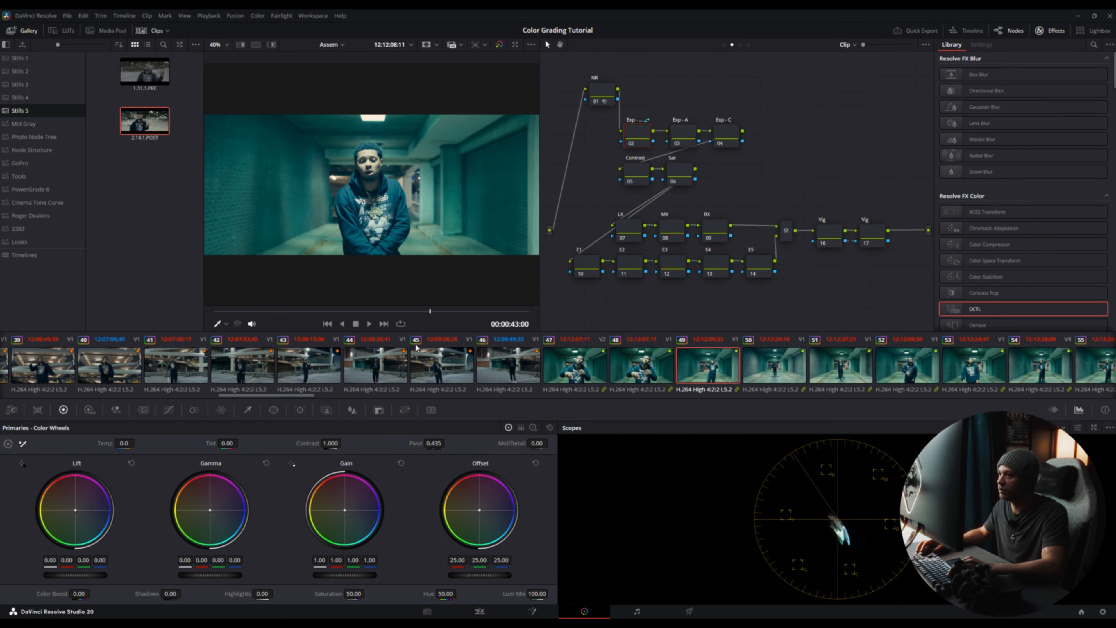
# Step: On clip 52, lower the shared exposure node's Offset to 14.50 in all three channels, using the waveform scope as a guide
pyautogui.click(908, 366)
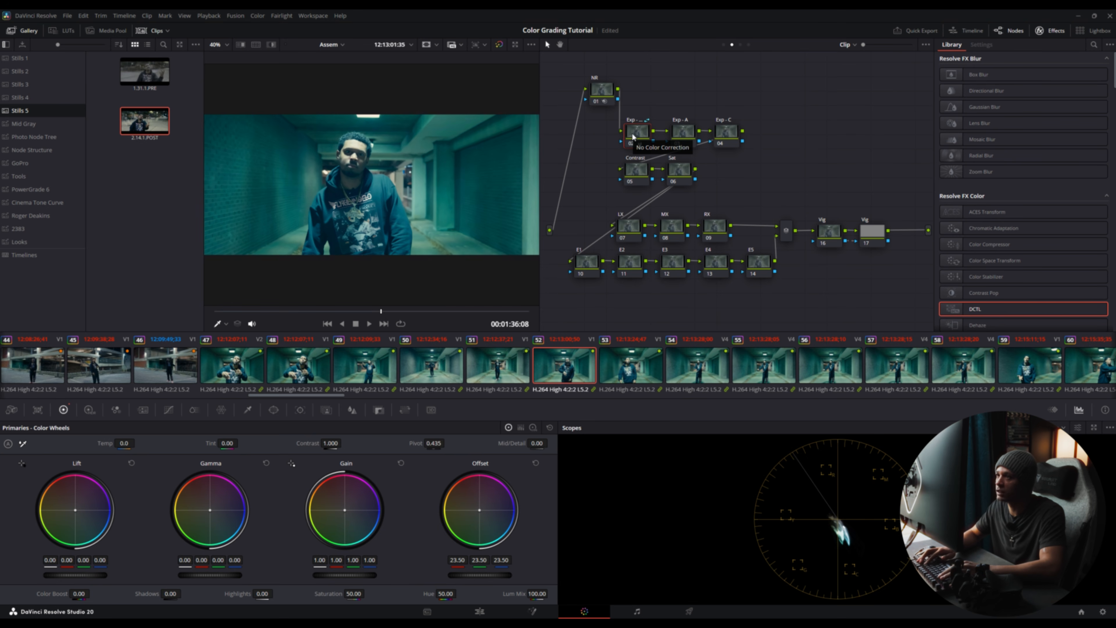
pyautogui.press('KP_Subtract')
pyautogui.press('KP_Subtract')
pyautogui.click(1054, 456)
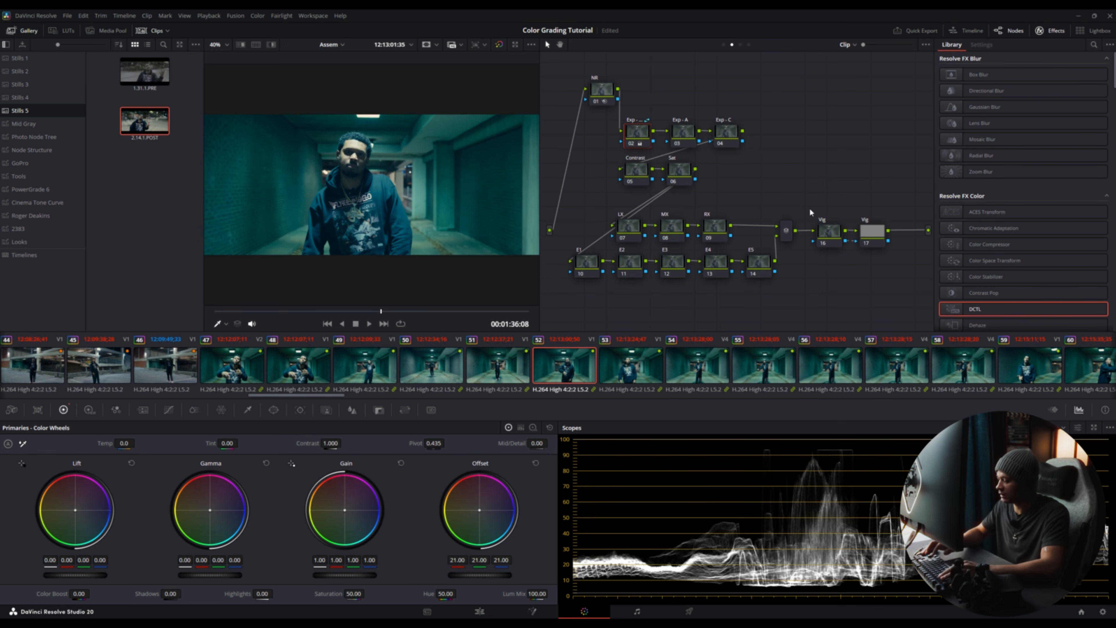
pyautogui.press('KP_Subtract')
pyautogui.press('KP_Subtract')
pyautogui.press('KP_Subtract')
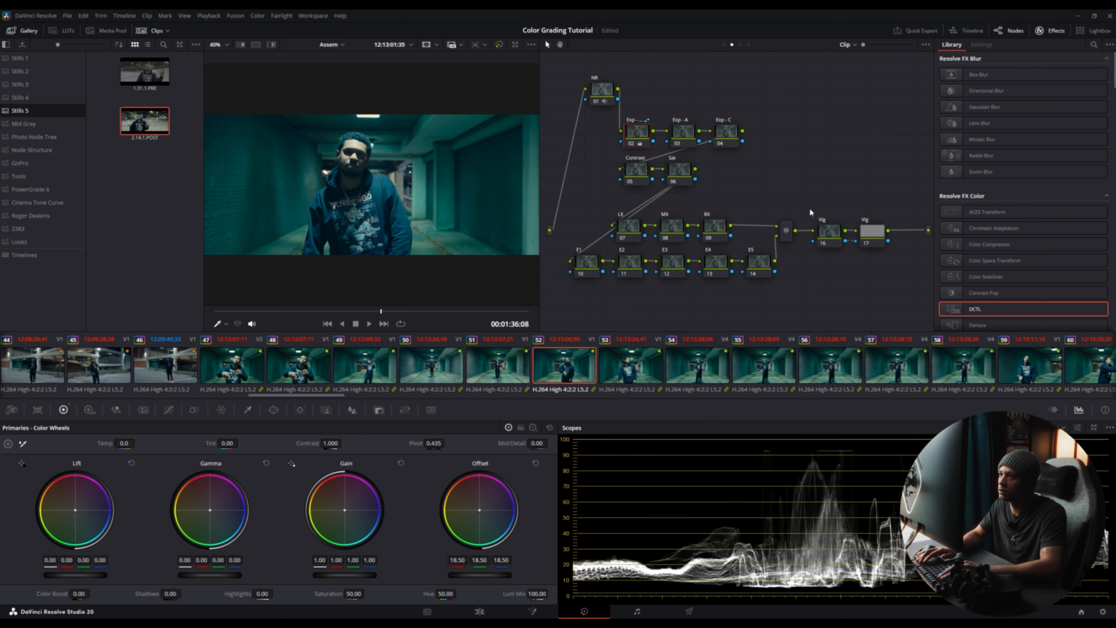
pyautogui.press('KP_Subtract')
pyautogui.press('KP_Subtract')
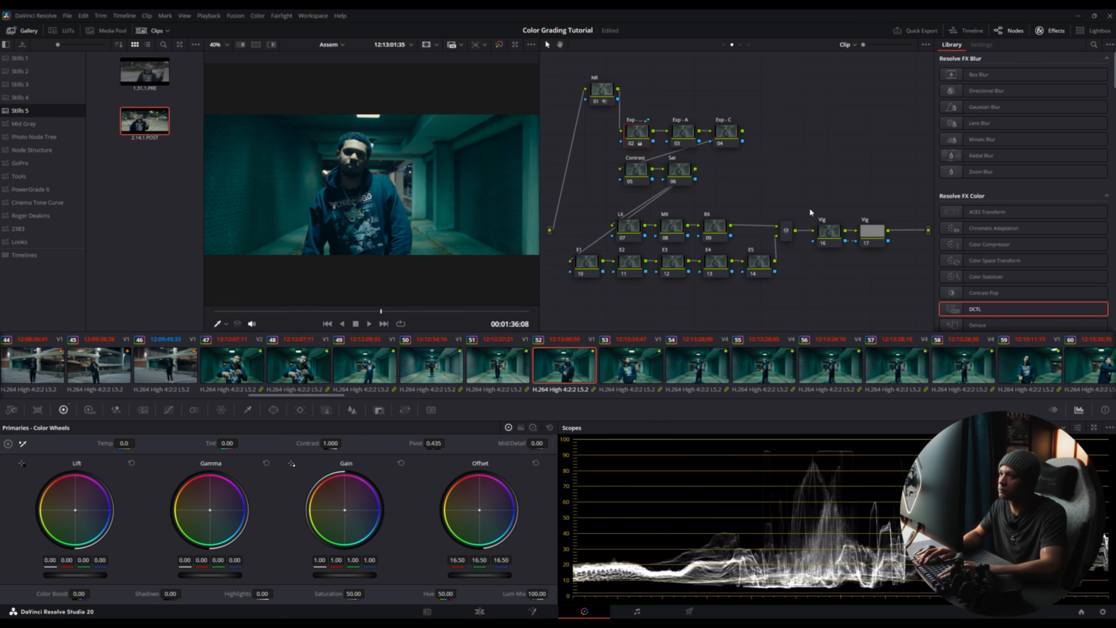
pyautogui.press('KP_Subtract')
pyautogui.press('KP_Subtract')
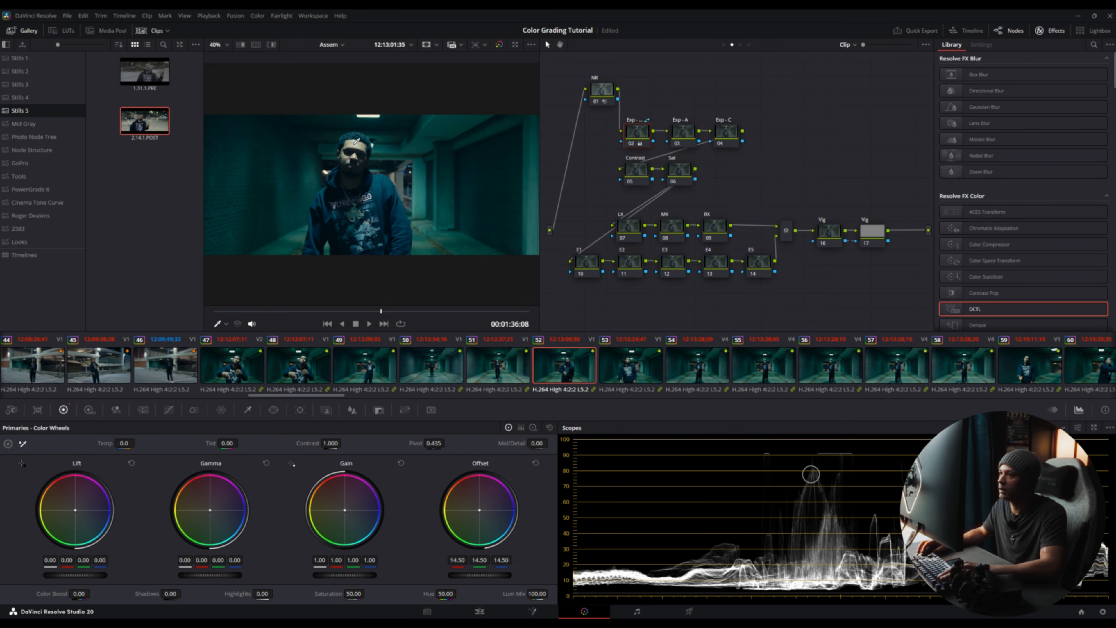
# Step: On clip 64, lower the shared exposure node's Offset to 7.00 in all three channels
pyautogui.click(629, 363)
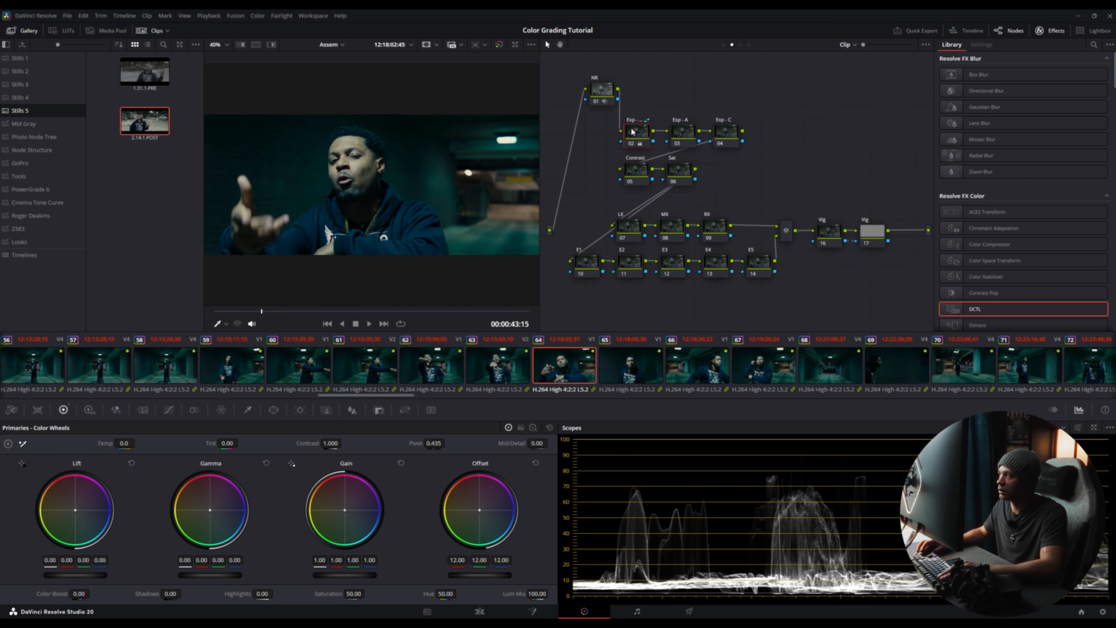
pyautogui.press('KP_Subtract')
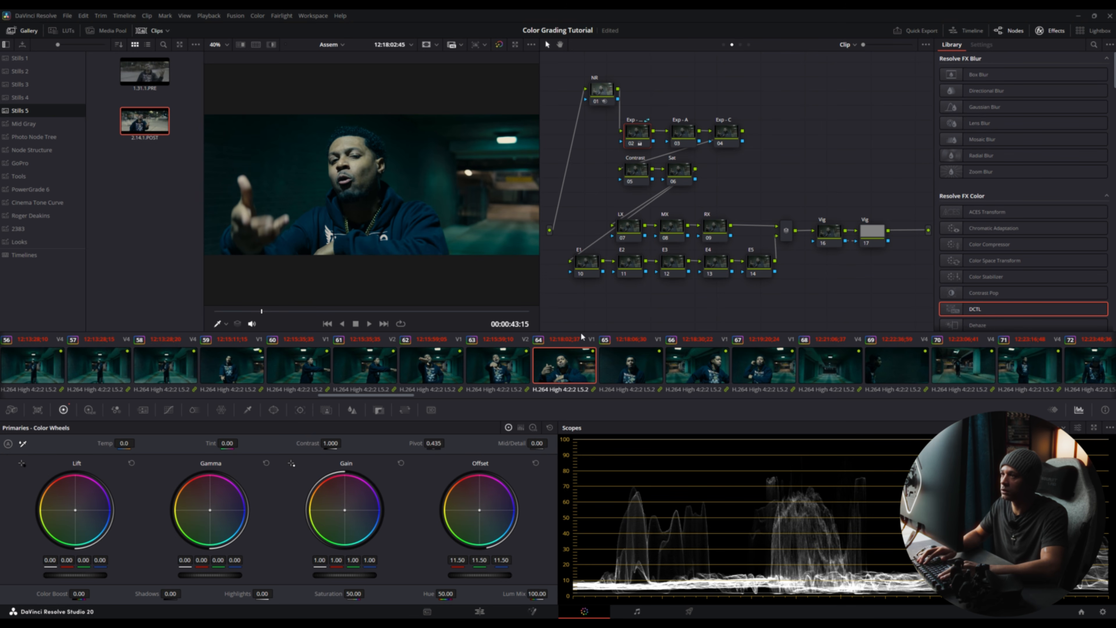
pyautogui.press('KP_Subtract')
pyautogui.press('KP_Subtract')
pyautogui.press('KP_Subtract')
pyautogui.press('KP_Subtract')
pyautogui.press('KP_Subtract')
pyautogui.press('KP_Subtract')
pyautogui.press('KP_Subtract')
pyautogui.press('KP_Subtract')
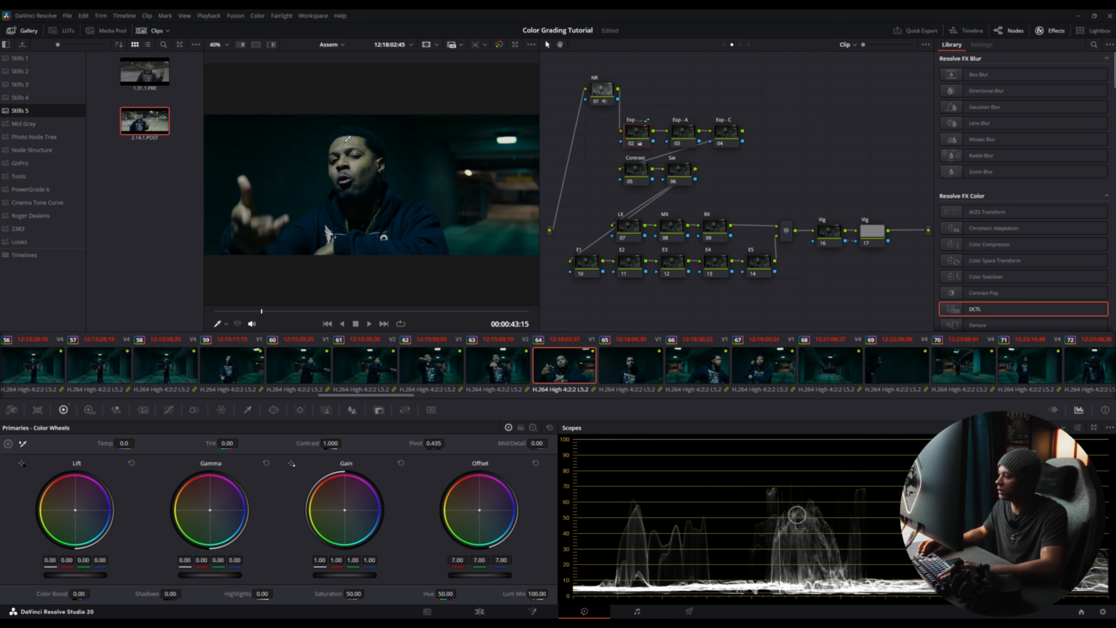
# Step: Compare the green tunnel scene with the grade bypassed, review the shared exposure across clips 47 to 64, and examine clip 64 full screen
pyautogui.hotkey('ctrl', 'd')
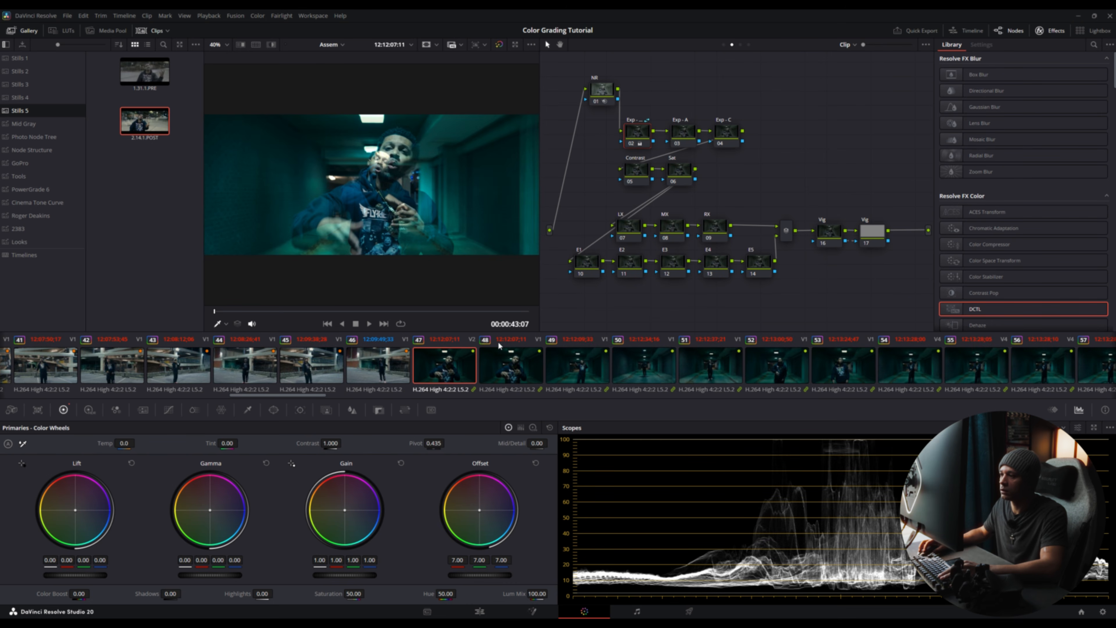
pyautogui.click(533, 360)
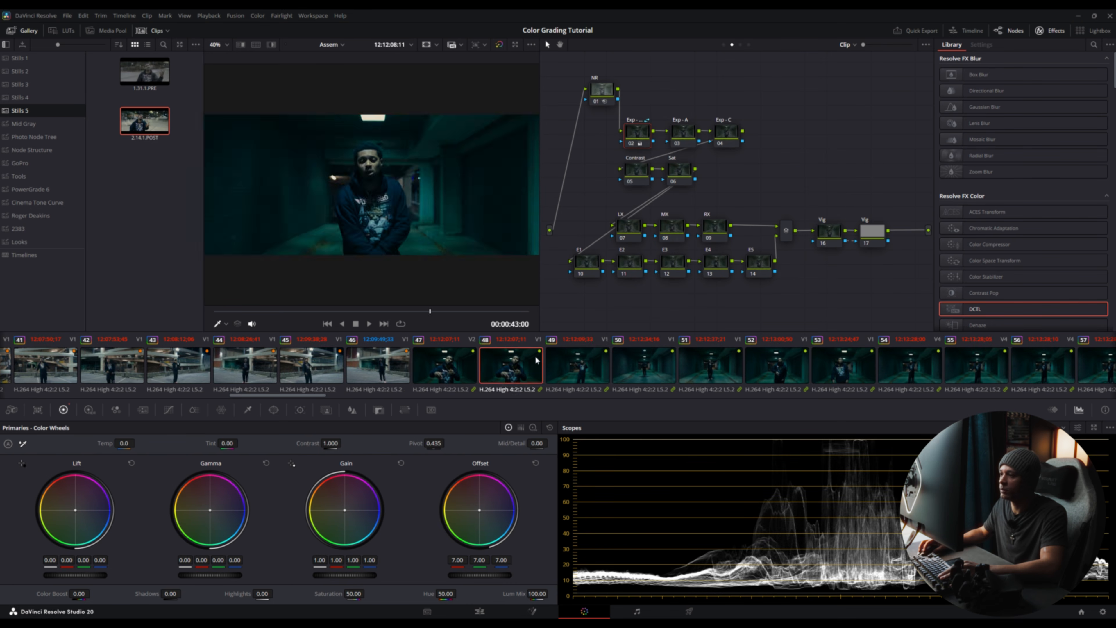
pyautogui.click(573, 367)
pyautogui.click(662, 375)
pyautogui.click(721, 378)
pyautogui.click(757, 376)
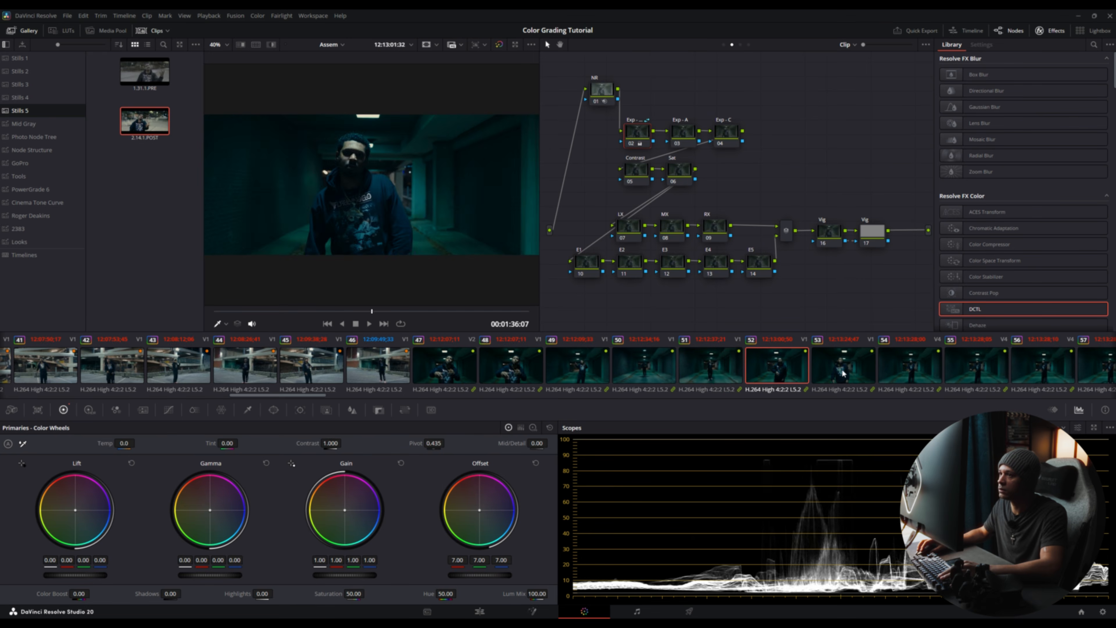
pyautogui.click(837, 369)
pyautogui.click(896, 361)
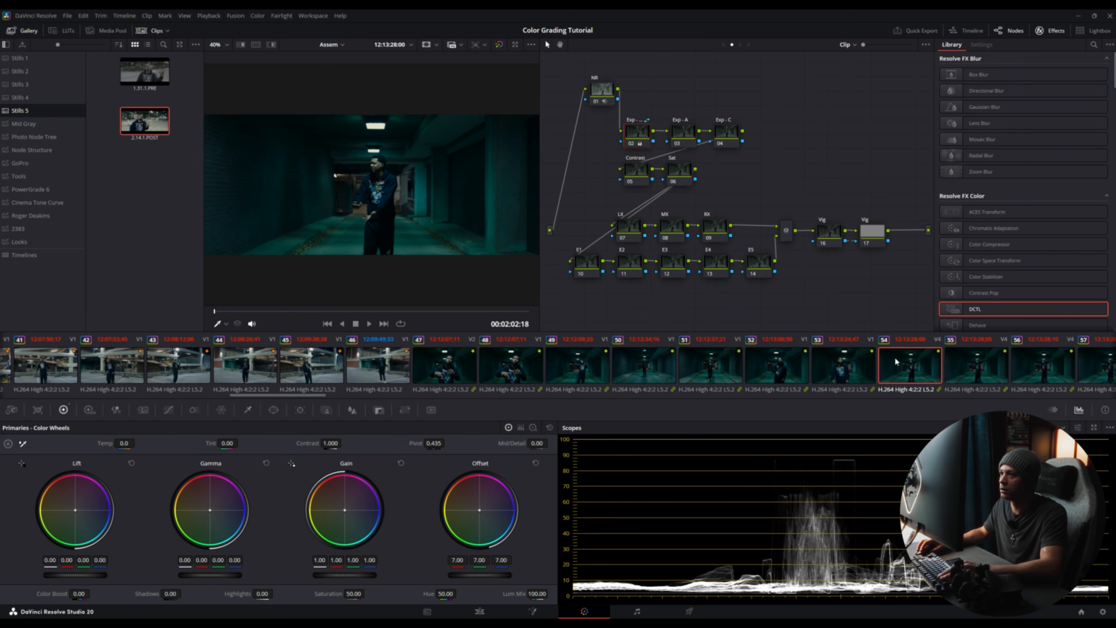
pyautogui.click(964, 371)
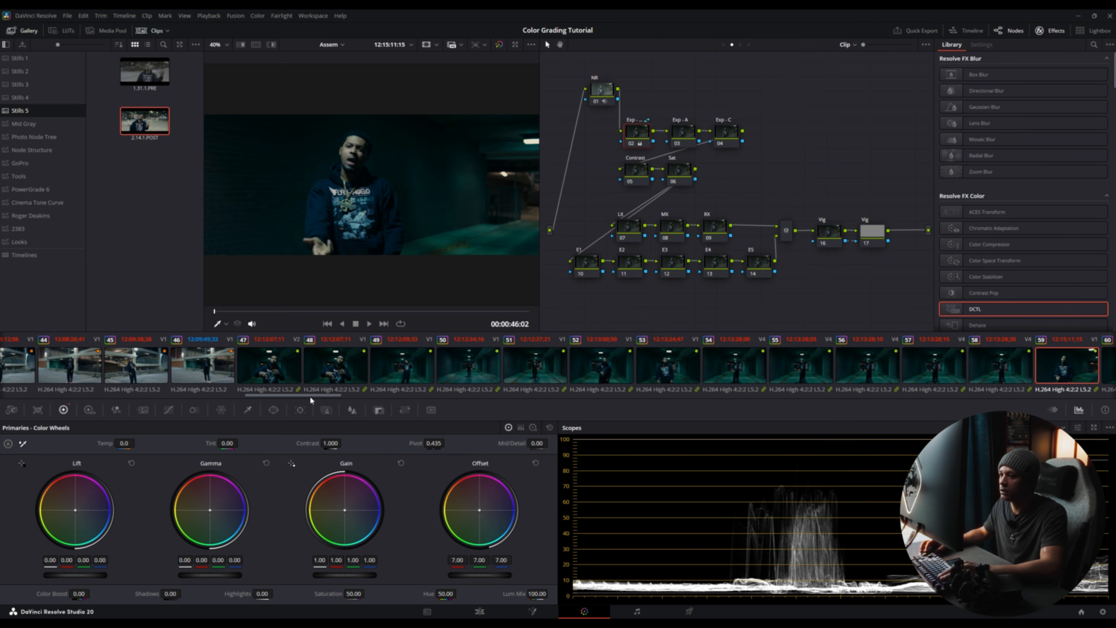
pyautogui.moveTo(310, 396); pyautogui.dragTo(372, 398)
pyautogui.click(659, 367)
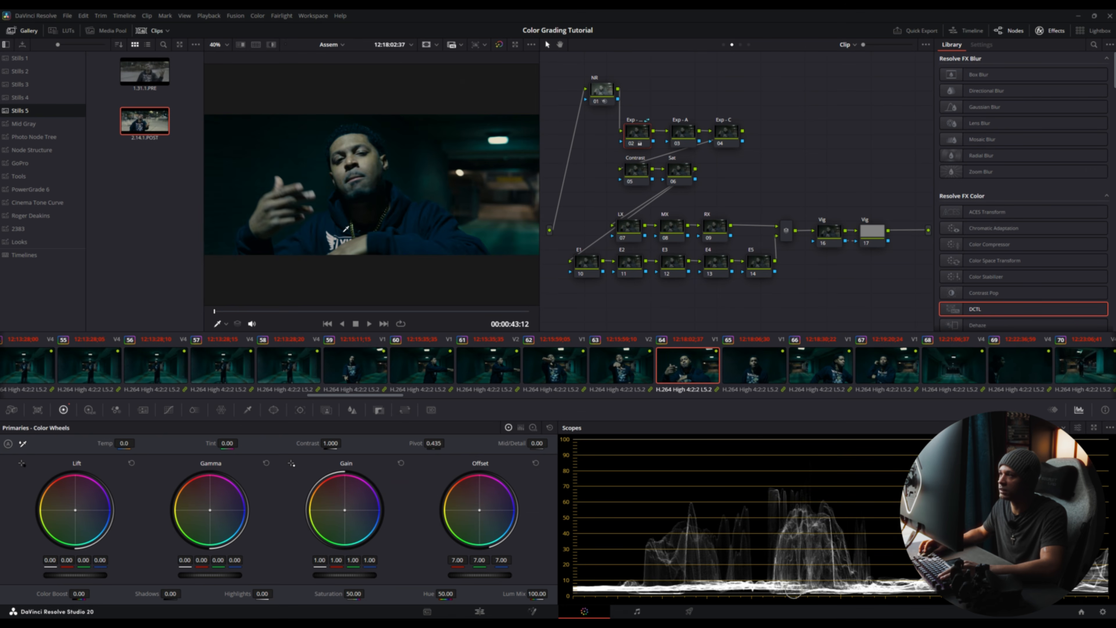
pyautogui.hotkey('ctrl', 'f')
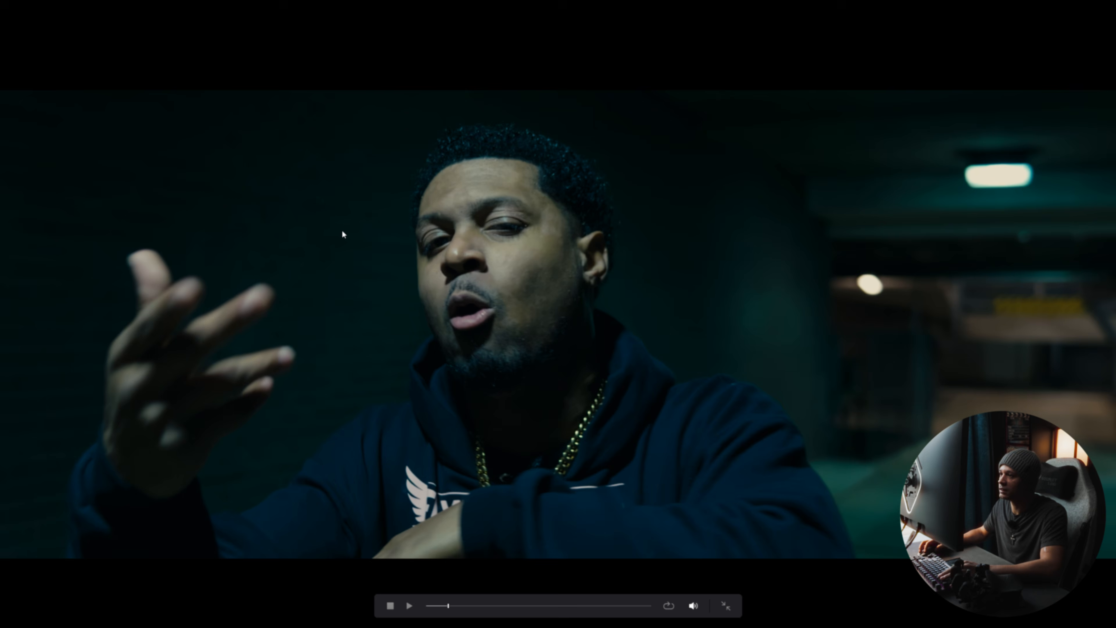
pyautogui.press('Escape')
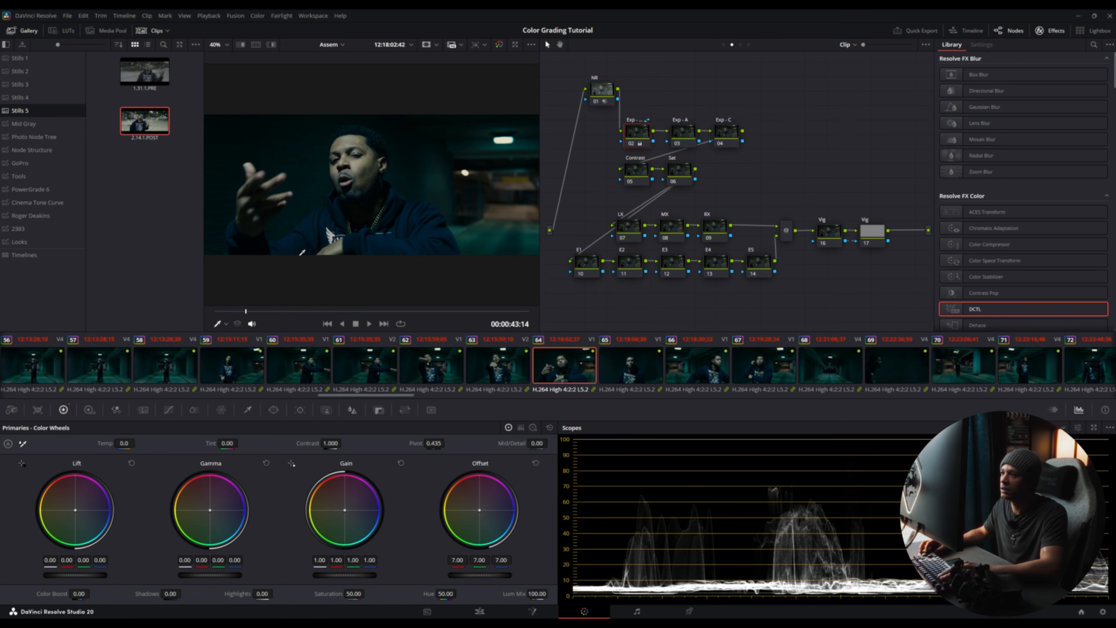
# Step: Save clip 89's Exp - S node as a shared node and unlock it
pyautogui.moveTo(393, 393)
pyautogui.mouseDown()
pyautogui.moveTo(416, 402)
pyautogui.moveTo(378, 398)
pyautogui.mouseUp()
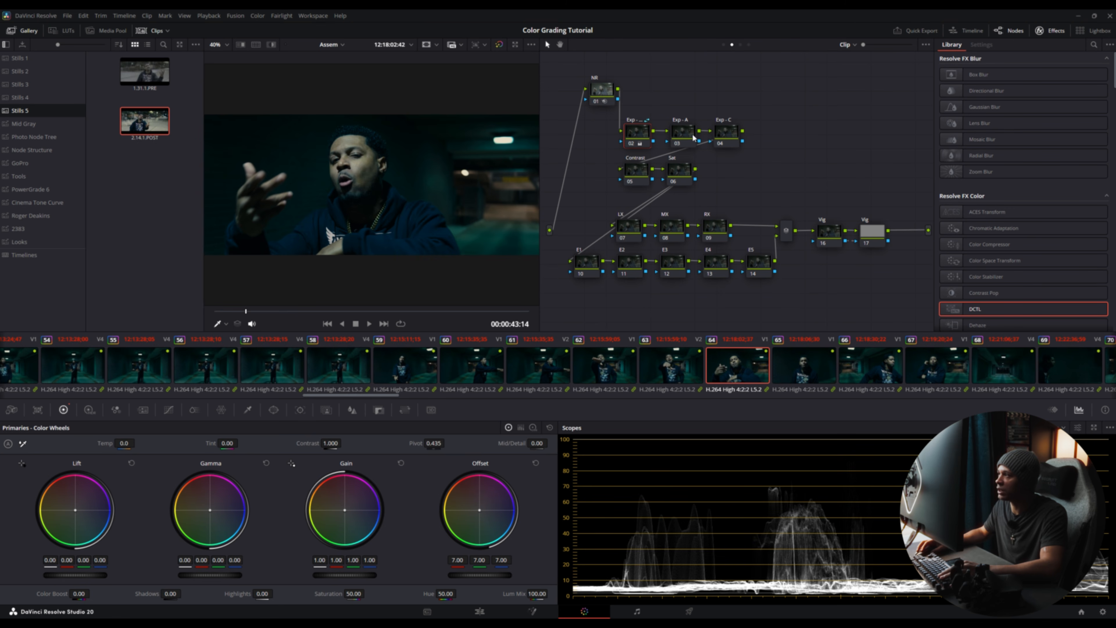
pyautogui.moveTo(396, 396); pyautogui.dragTo(572, 405)
pyautogui.moveTo(498, 403); pyautogui.dragTo(403, 395)
pyautogui.hscroll(2, 393, 398)
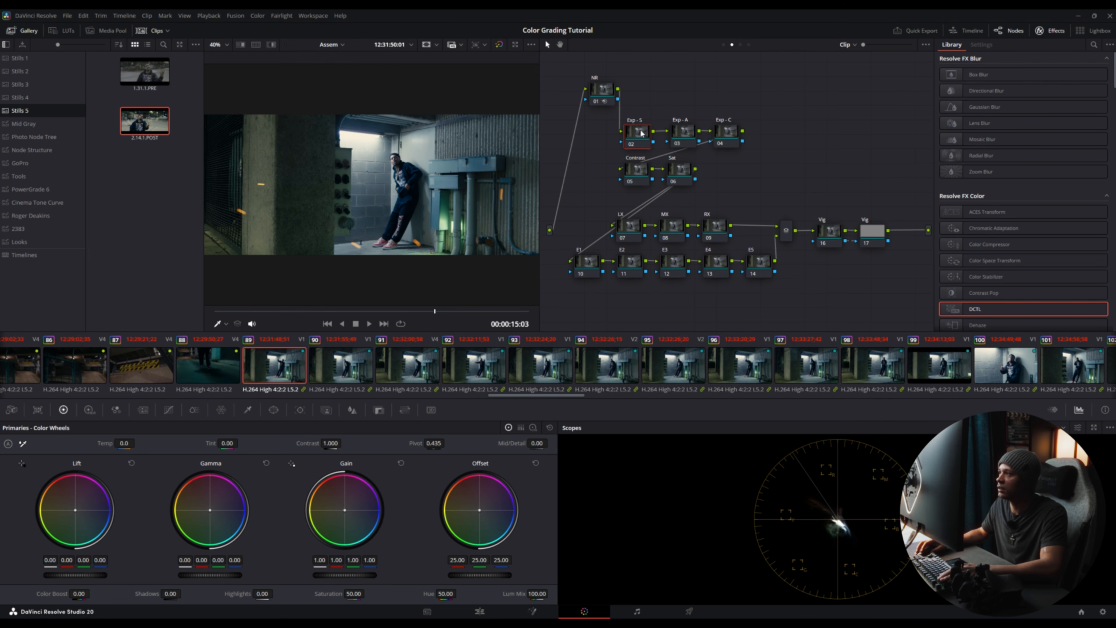
pyautogui.rightClick(642, 134)
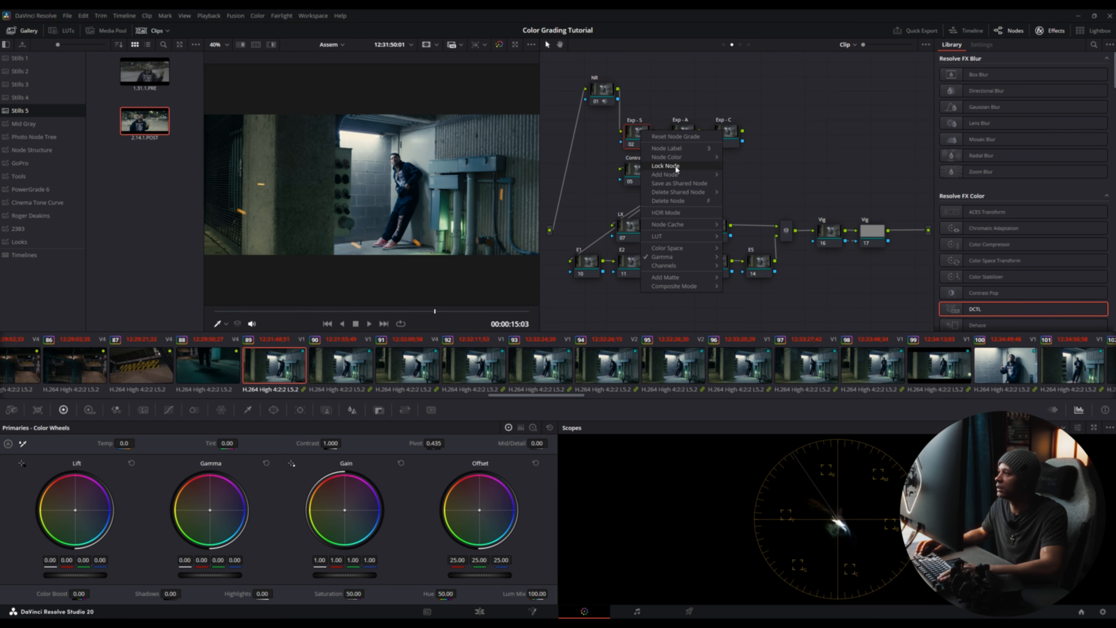
pyautogui.click(679, 184)
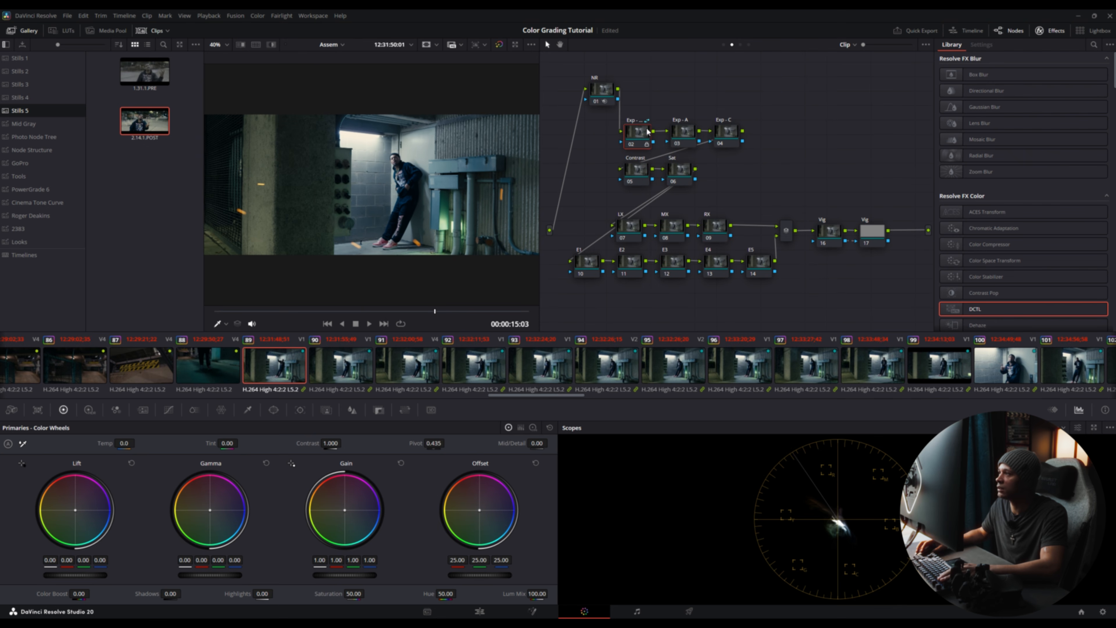
pyautogui.rightClick(639, 138)
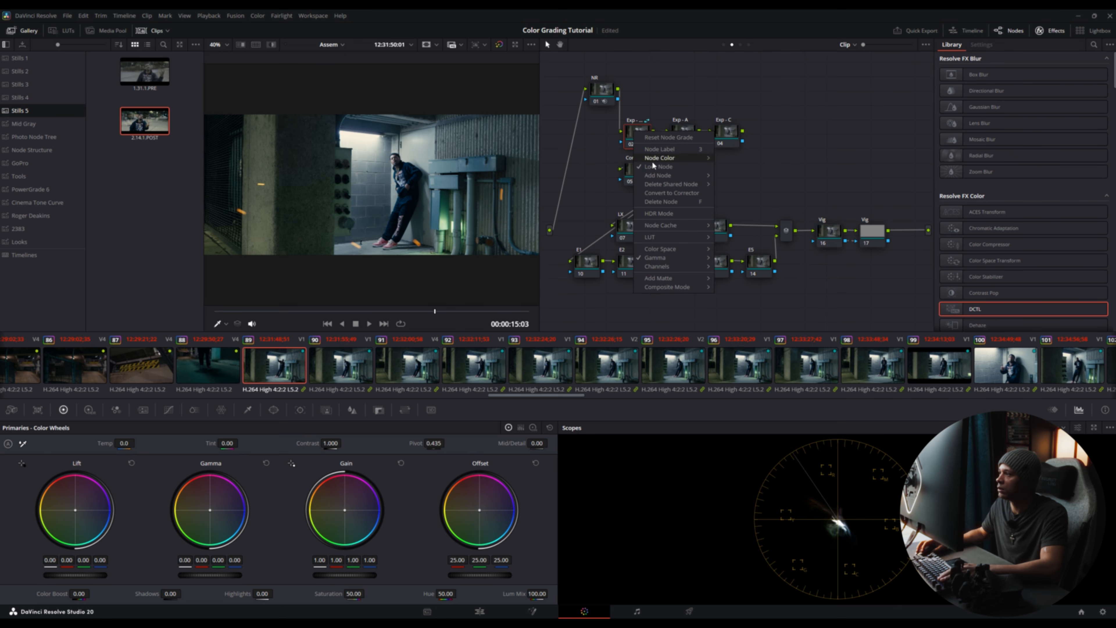
pyautogui.click(675, 171)
# Step: Replace the grades of clips 89 through 142 with clip 89's grade and check the shared node on clip 90
pyautogui.moveTo(538, 394); pyautogui.dragTo(812, 388)
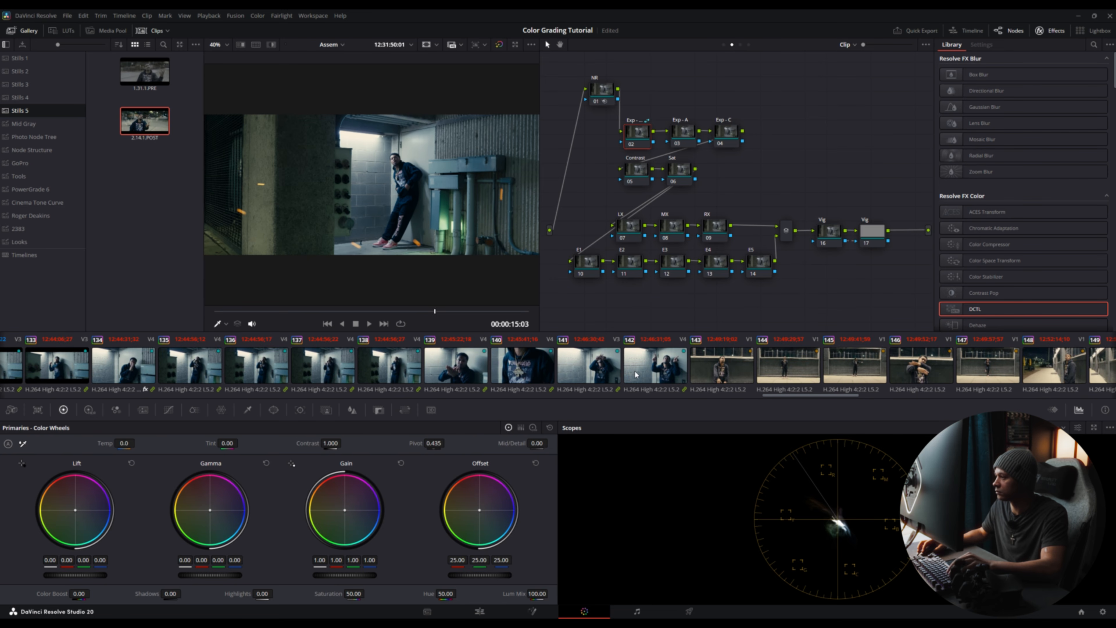
pyautogui.keyDown('shift'); pyautogui.click(653, 374); pyautogui.keyUp('shift')
pyautogui.moveTo(775, 395); pyautogui.dragTo(492, 402)
pyautogui.middleClick(372, 370)
pyautogui.click(647, 355)
pyautogui.click(411, 385)
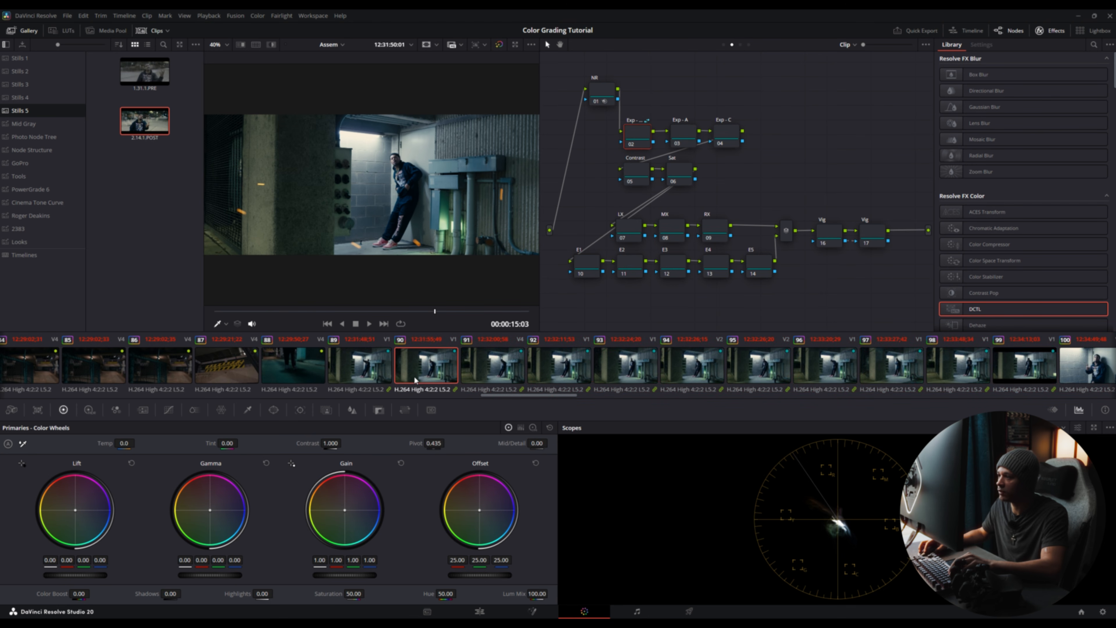
# Step: Examine clip 110 full screen and check the gamma setting of its shared exposure node
pyautogui.click(374, 352)
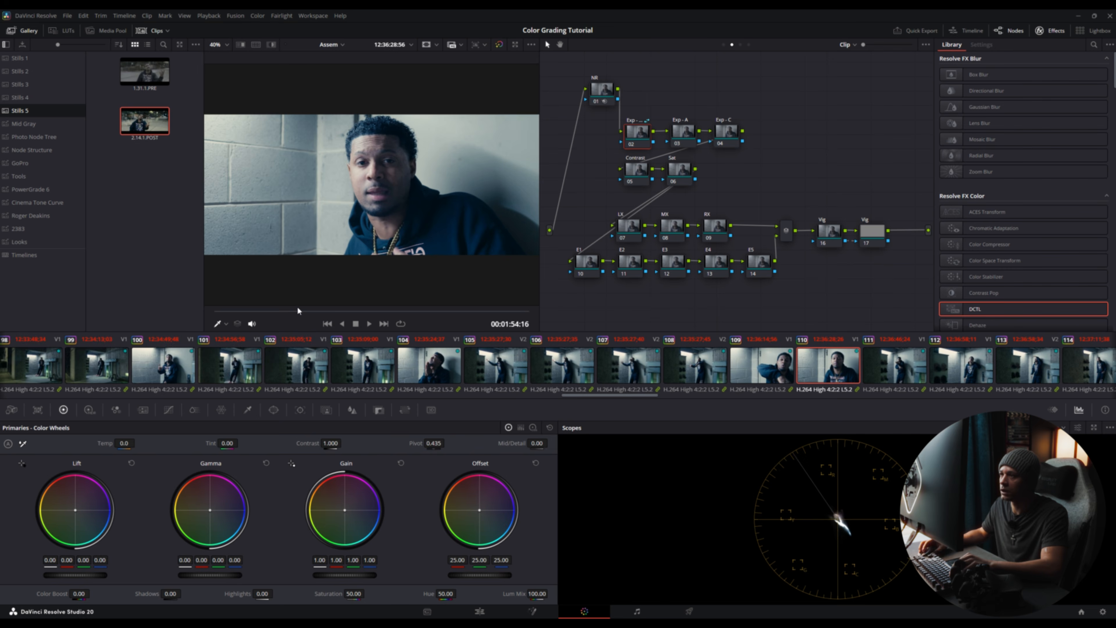
pyautogui.hotkey('ctrl', 'f')
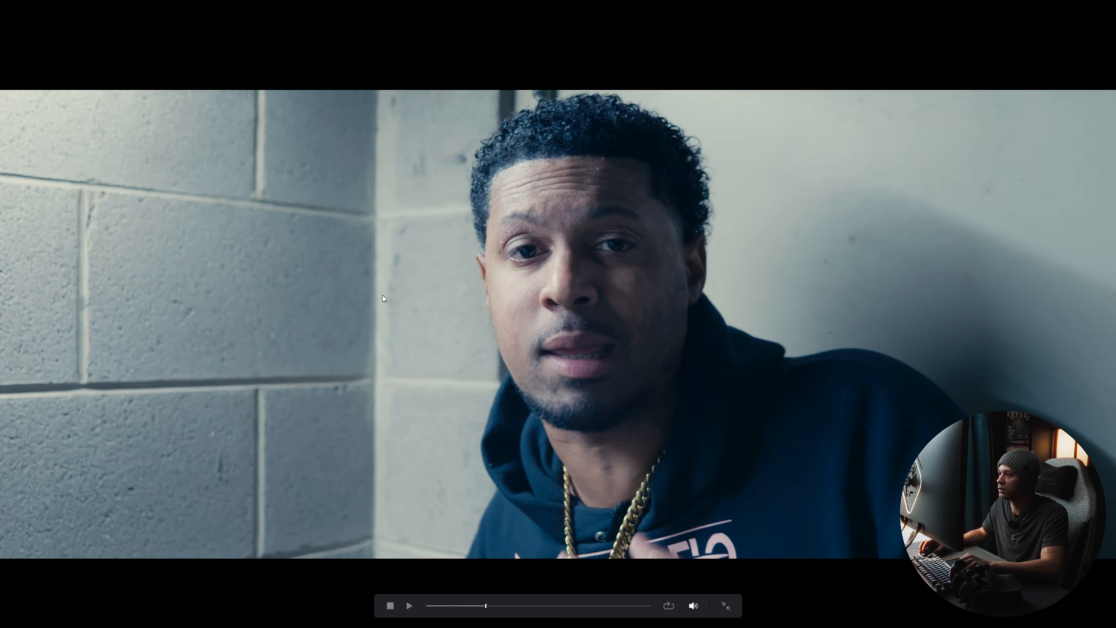
pyautogui.hotkey('ctrl', 'f')
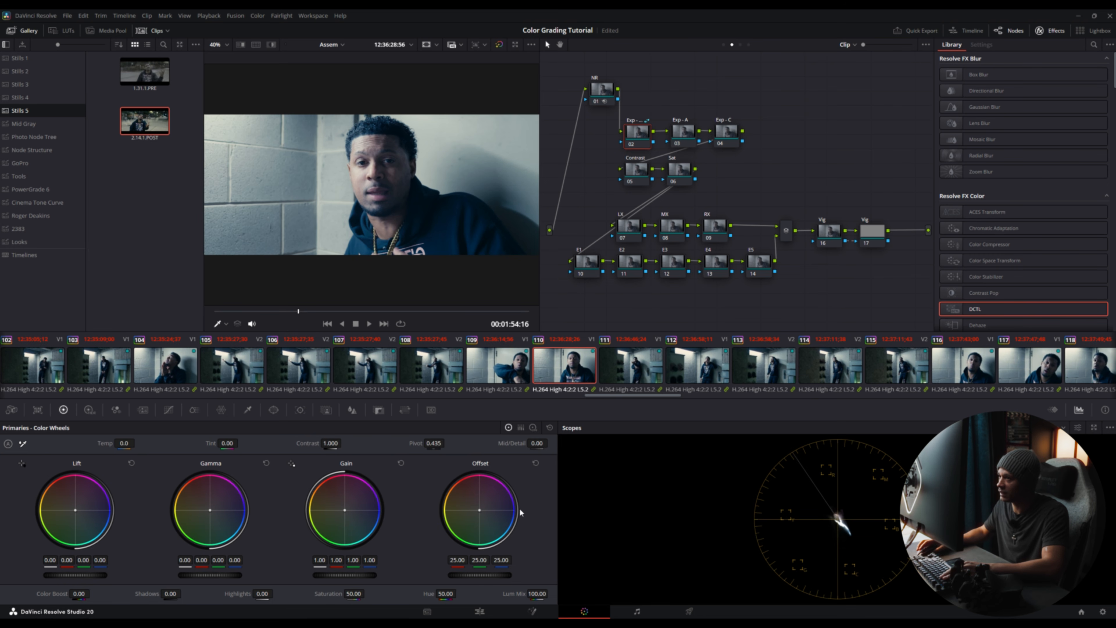
pyautogui.rightClick(638, 135)
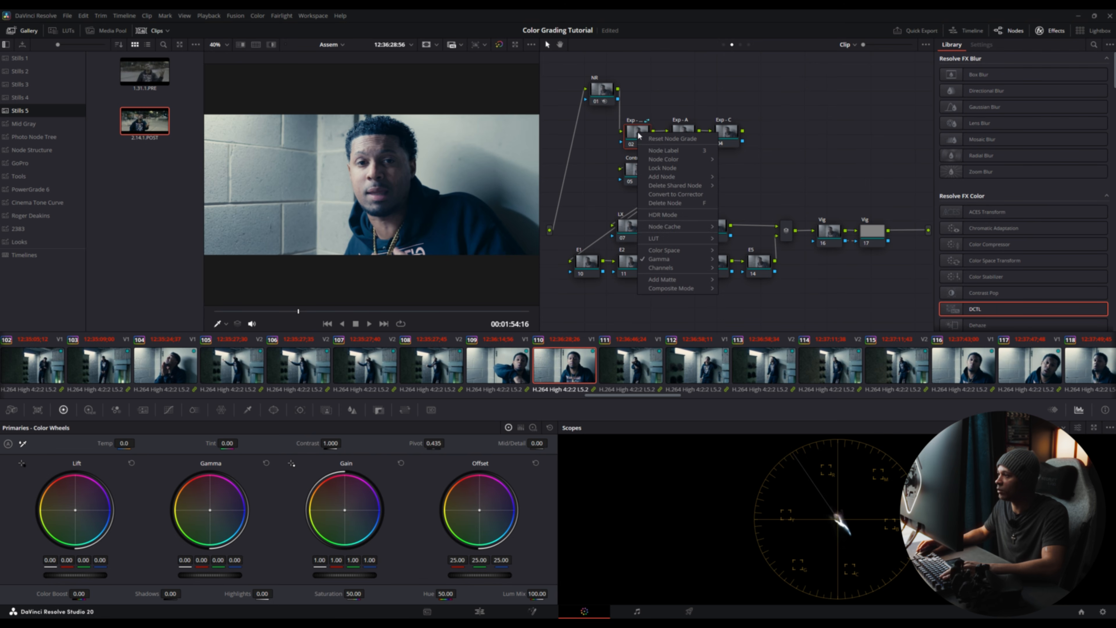
pyautogui.moveTo(687, 257)
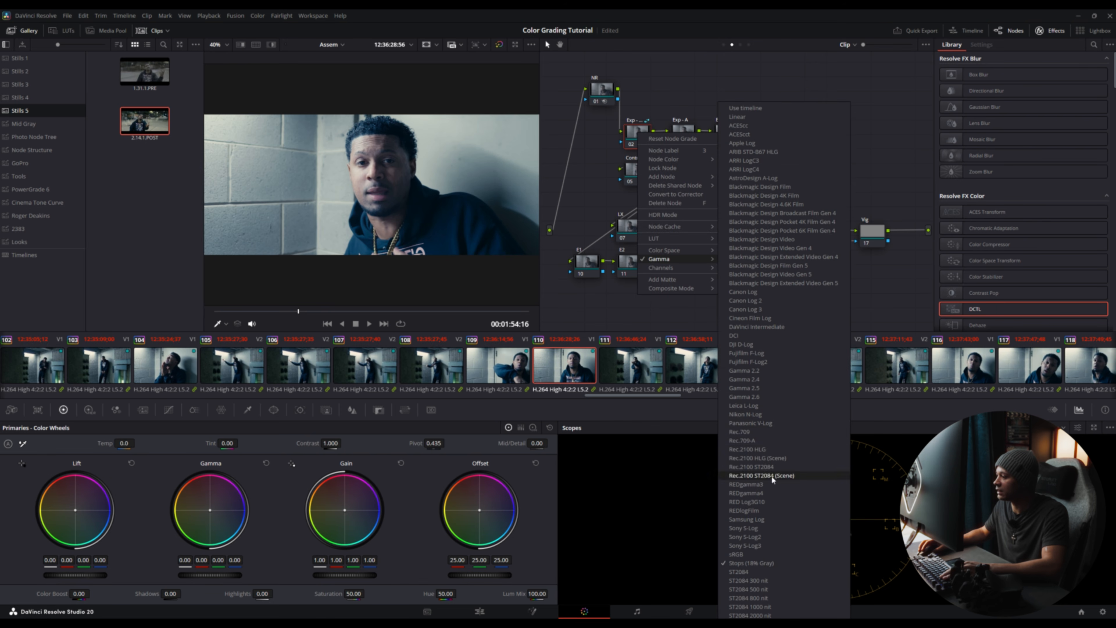
pyautogui.click(608, 317)
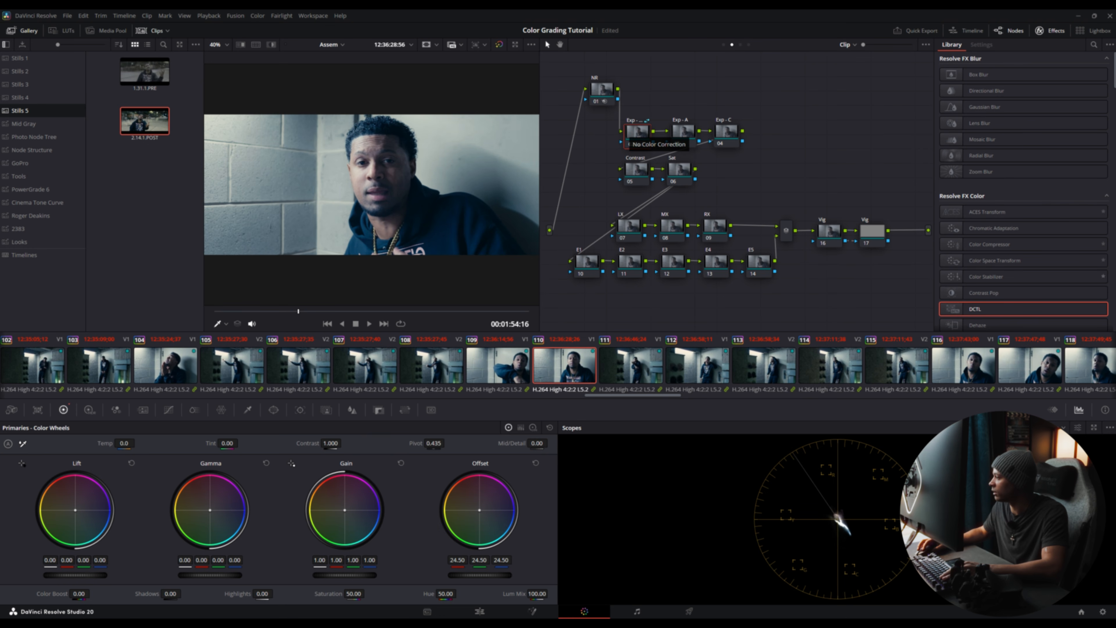
# Step: Show the waveform scope and lower the shared exposure node's Offset to 12.00 in all three channels on clip 110
pyautogui.click(1062, 427)
pyautogui.click(1054, 455)
pyautogui.press('KP_Subtract')
pyautogui.press('KP_Subtract')
pyautogui.press('KP_Subtract')
pyautogui.press('KP_Subtract')
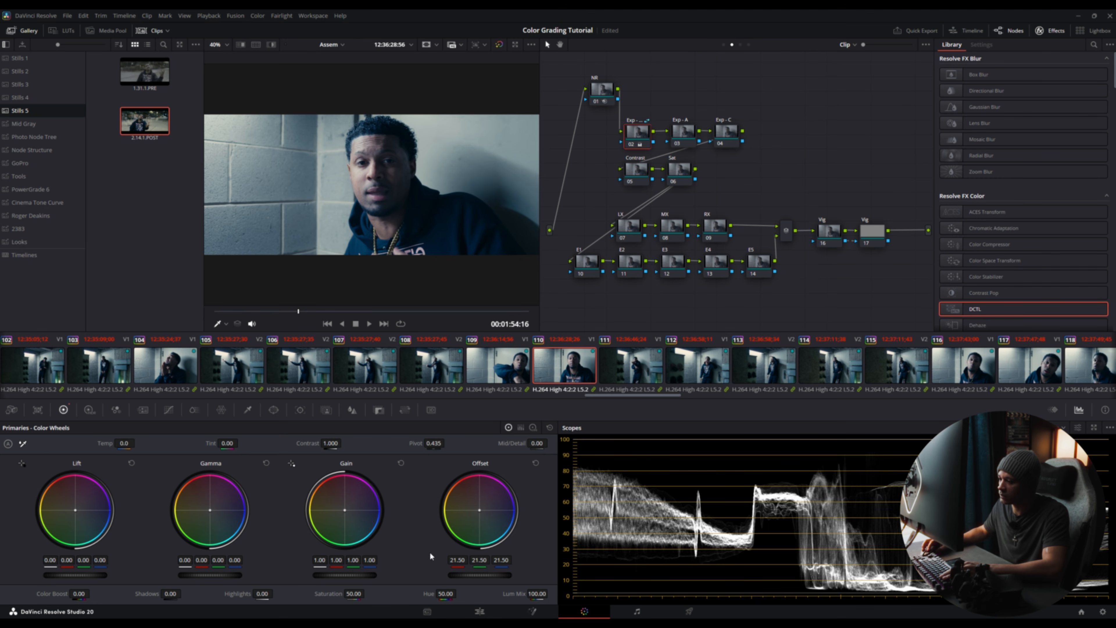
pyautogui.press('KP_Subtract')
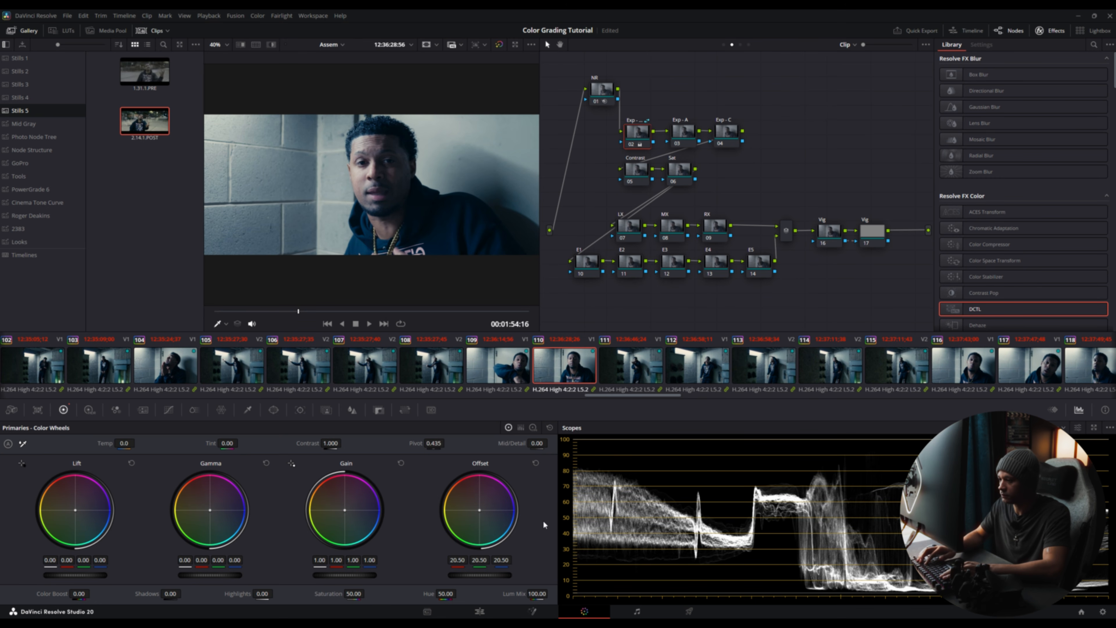
pyautogui.press('KP_Subtract')
pyautogui.press('KP_Subtract')
pyautogui.press('KP_Subtract')
pyautogui.press('KP_Subtract')
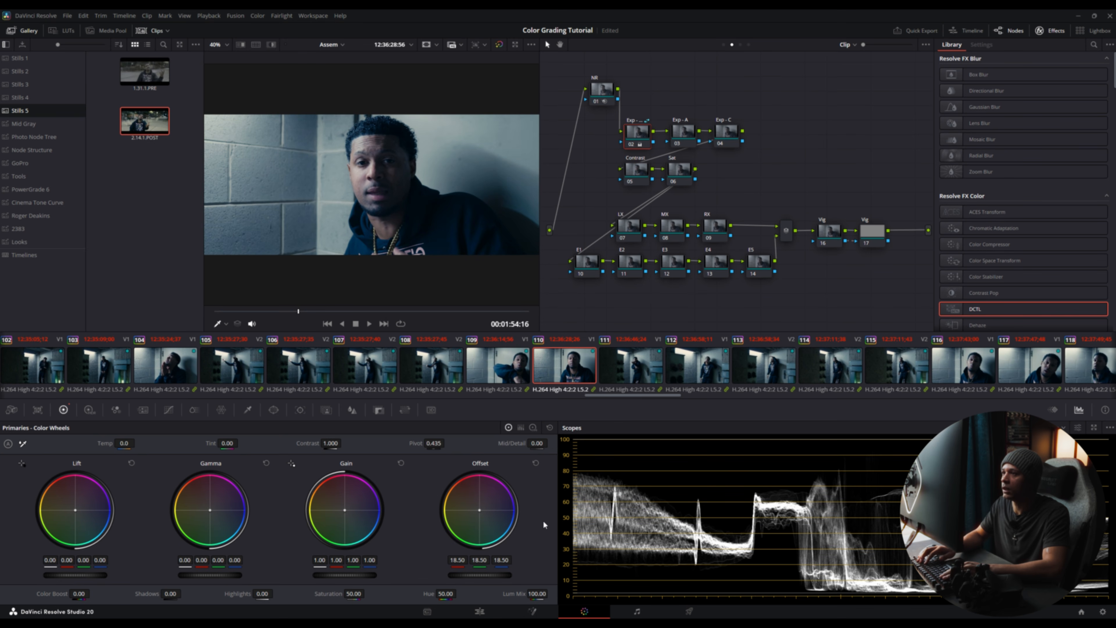
pyautogui.press('KP_Subtract')
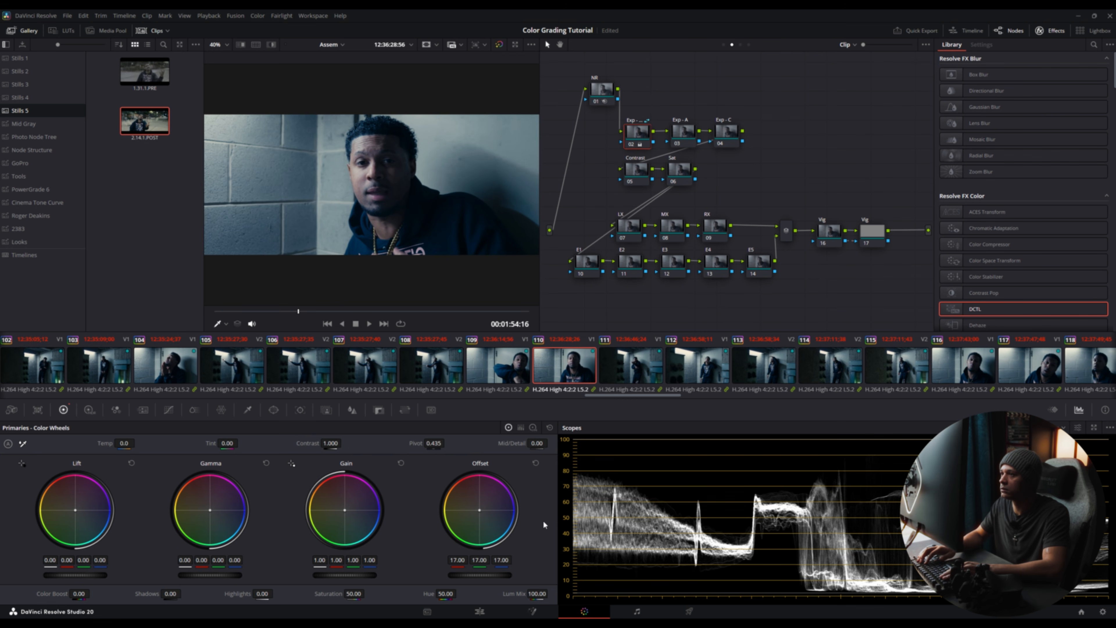
pyautogui.press('KP_Subtract')
pyautogui.press('KP_Subtract')
pyautogui.press('KP_Subtract')
pyautogui.press('KP_Subtract')
pyautogui.press('KP_Subtract')
pyautogui.press('KP_Subtract')
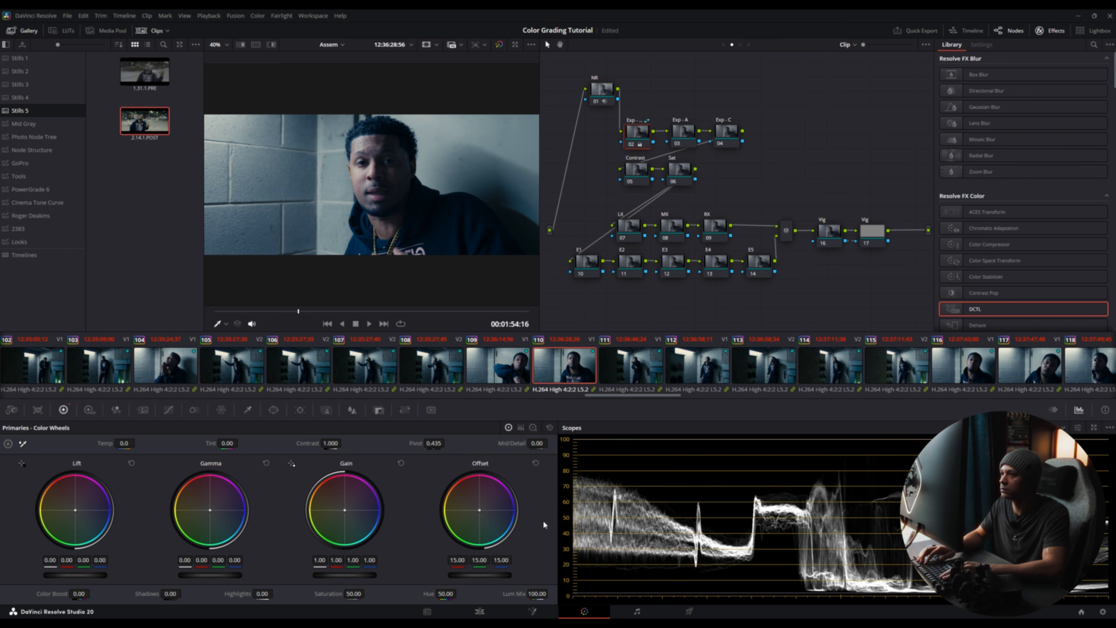
pyautogui.press('KP_Subtract')
pyautogui.press('KP_Subtract')
pyautogui.press('KP_Subtract')
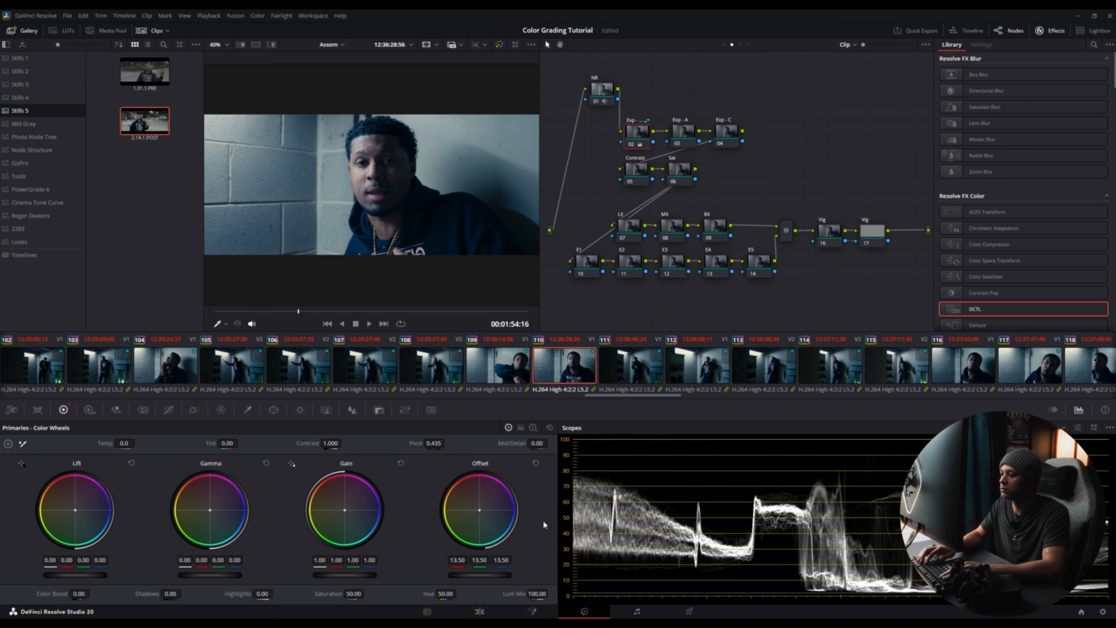
pyautogui.press('KP_Subtract')
pyautogui.press('KP_Subtract')
pyautogui.press('KP_Subtract')
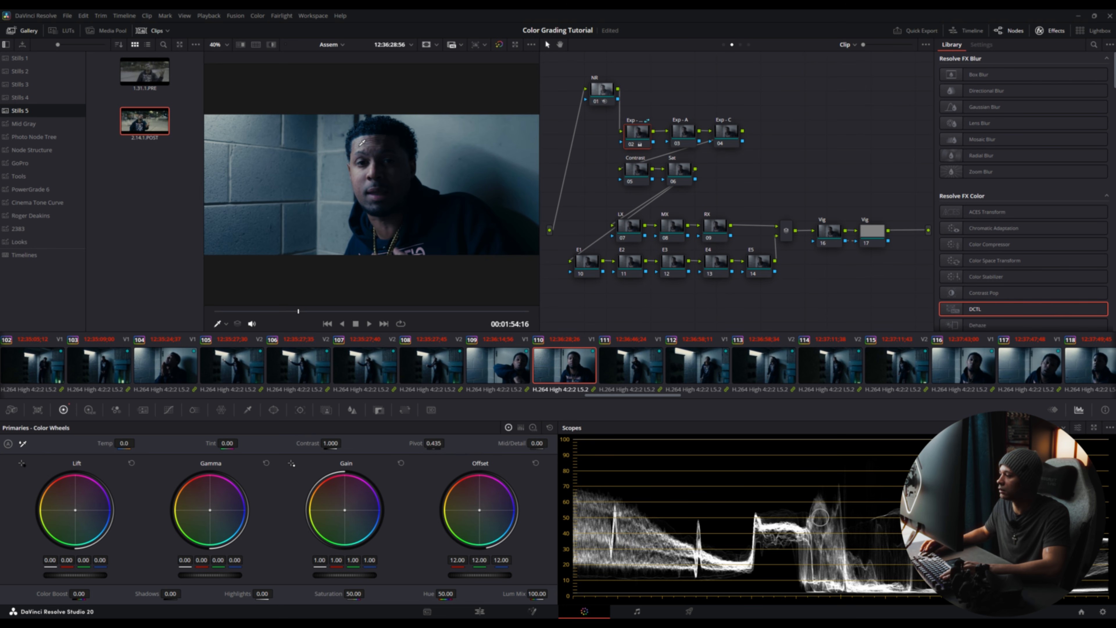
# Step: Check clip 110 full screen and raise the shared exposure node's Offset to 14.00 in all three channels
pyautogui.hotkey('ctrl', 'f')
pyautogui.hotkey('ctrl', 'f')
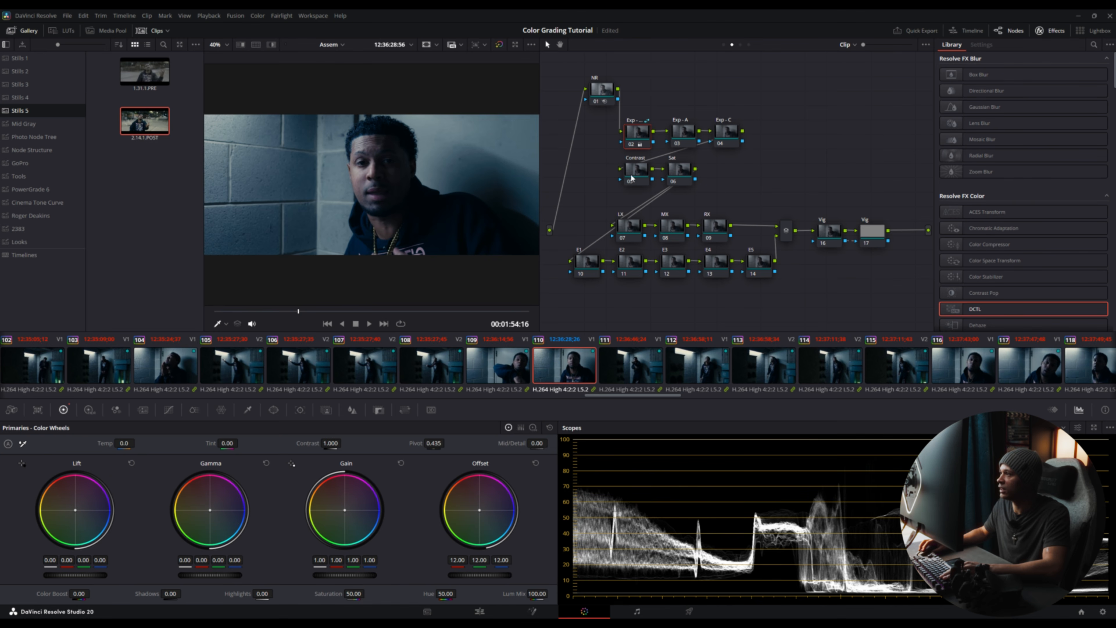
pyautogui.press('KP_Add')
pyautogui.press('KP_Add')
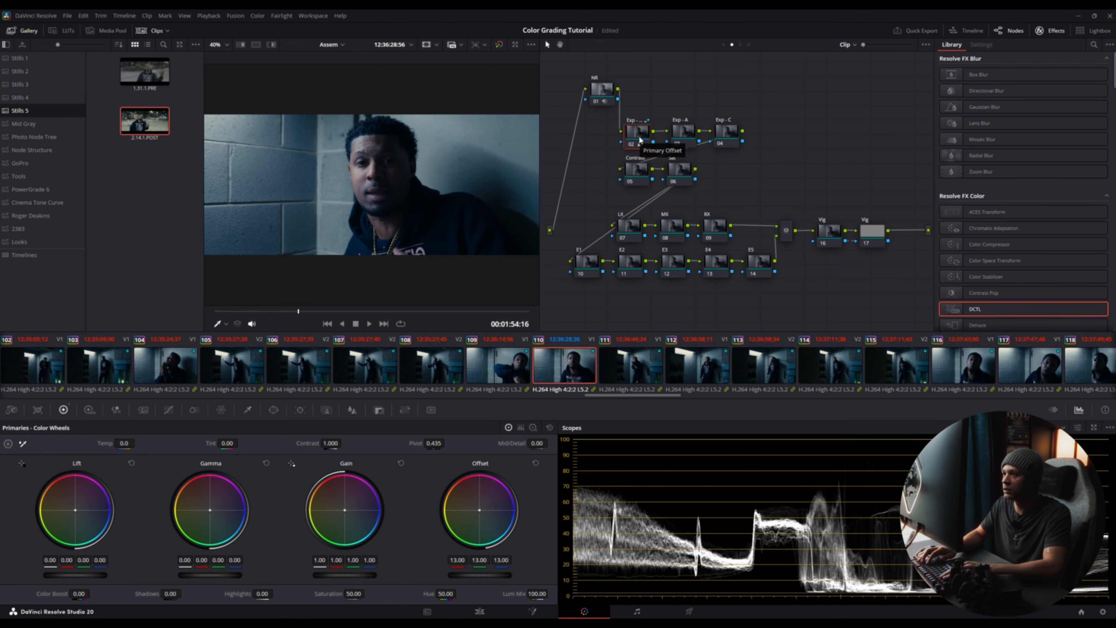
pyautogui.press('KP_Add')
pyautogui.press('KP_Add')
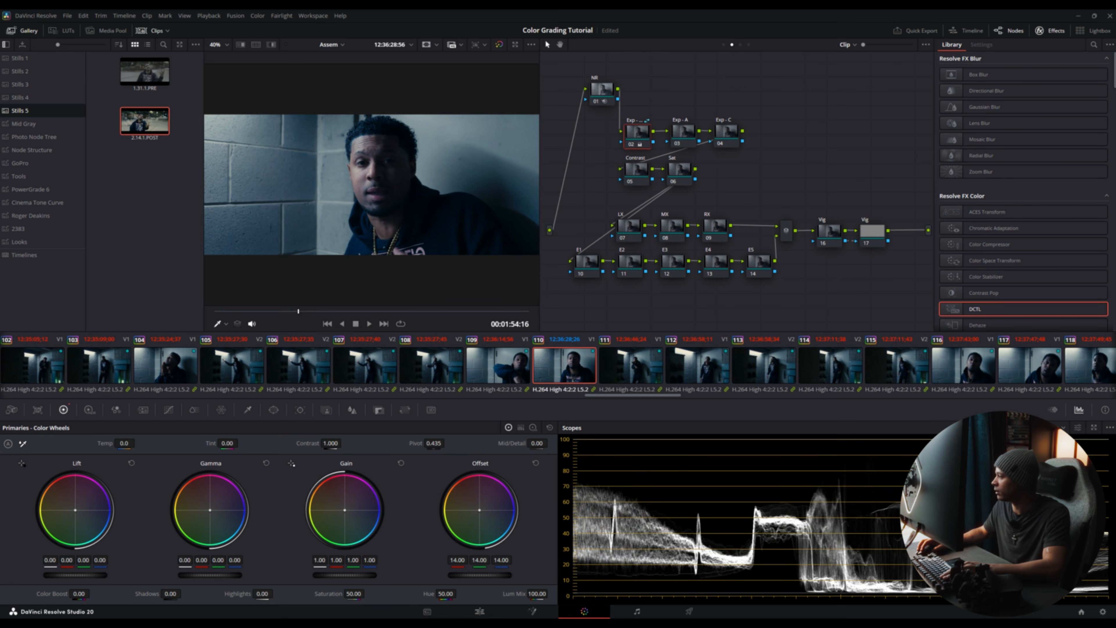
# Step: Show the vectorscope and balance the shared node's Offset to red 15.50, green 13.50 and blue 11.00
pyautogui.click(1059, 467)
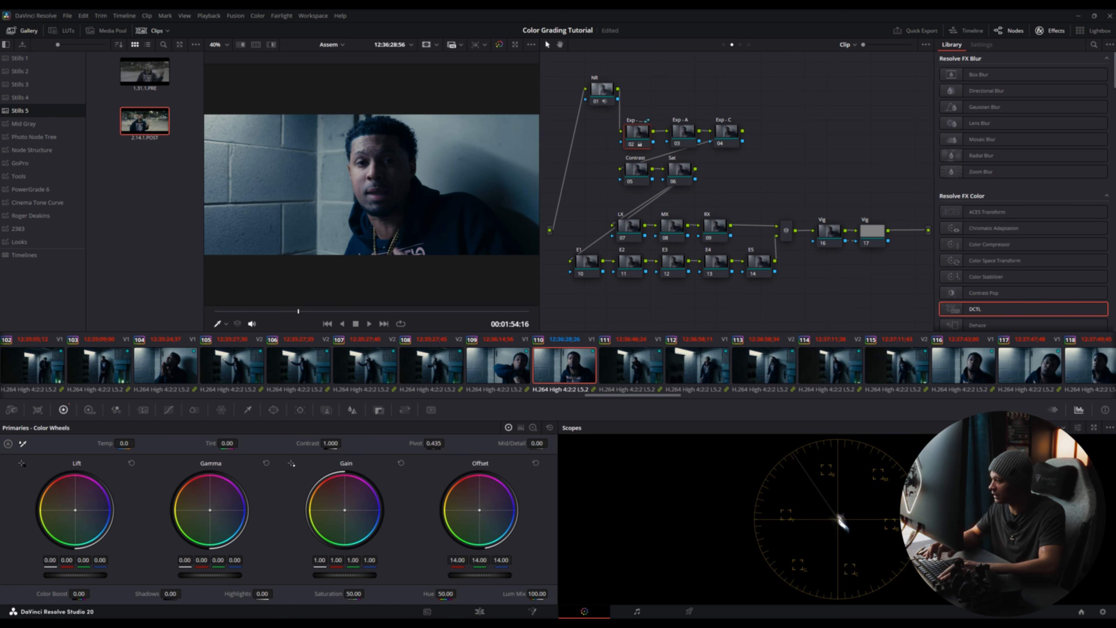
pyautogui.press('KP_7')
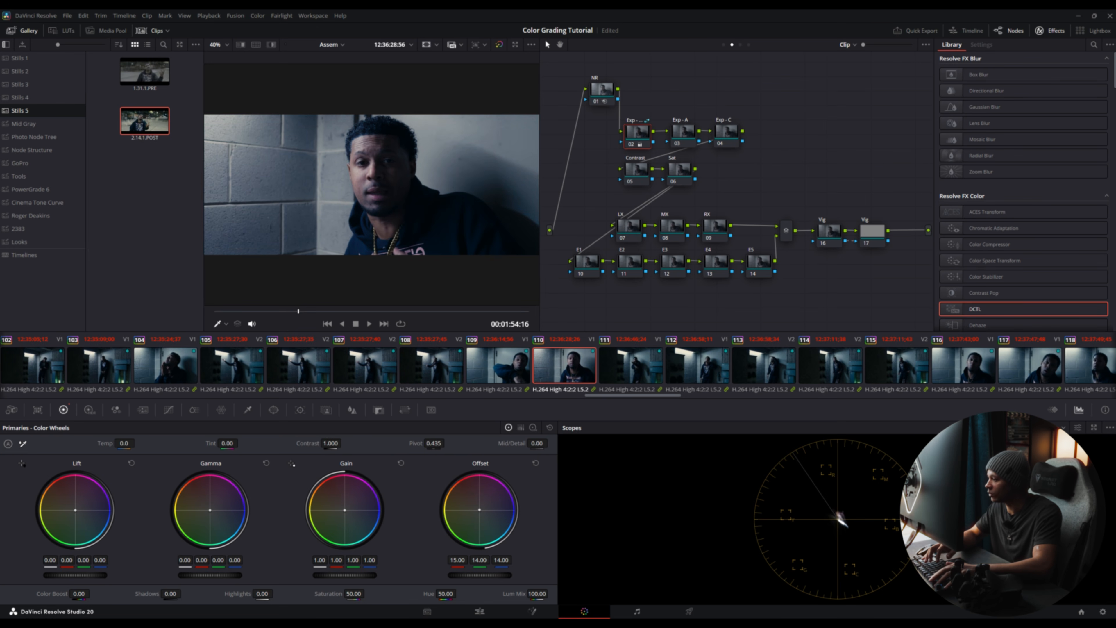
pyautogui.press('KP_7')
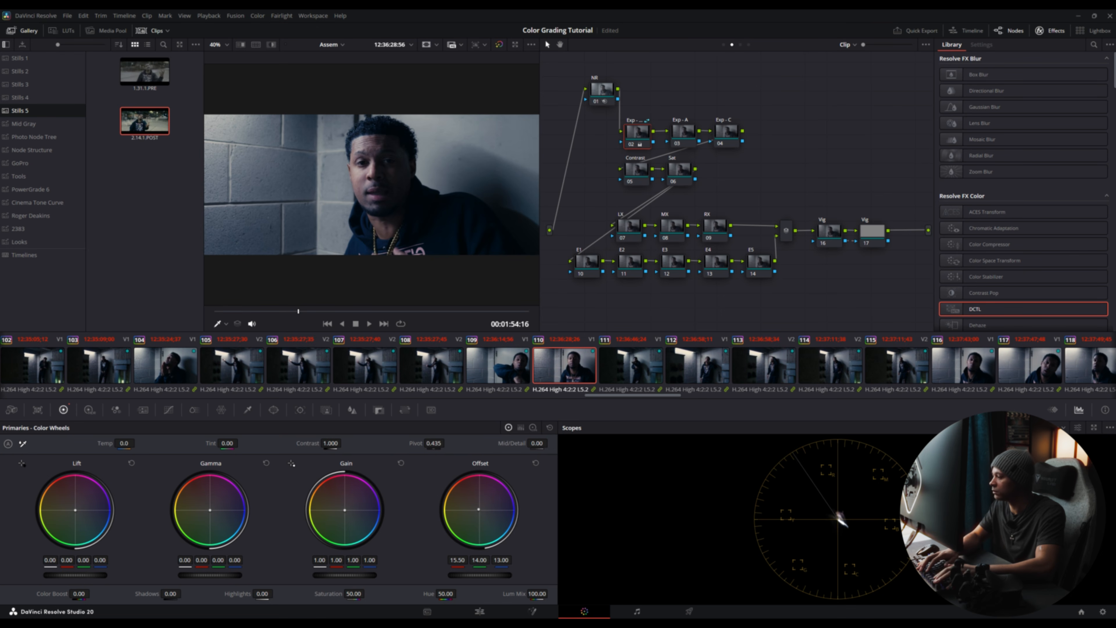
pyautogui.press('KP_6')
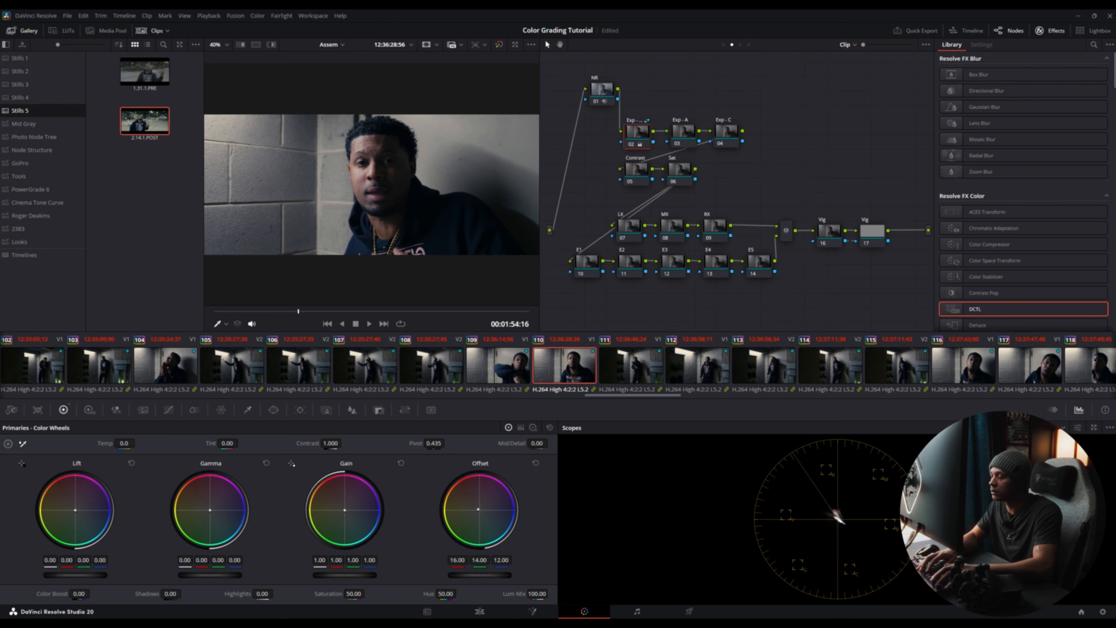
pyautogui.press('6')
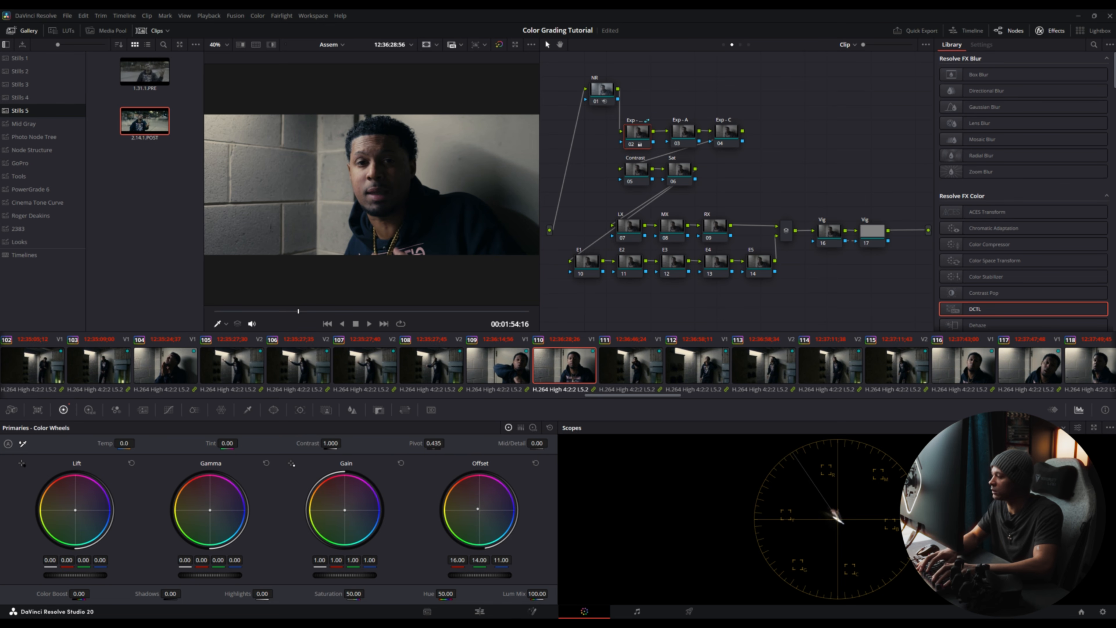
pyautogui.press('KP_4')
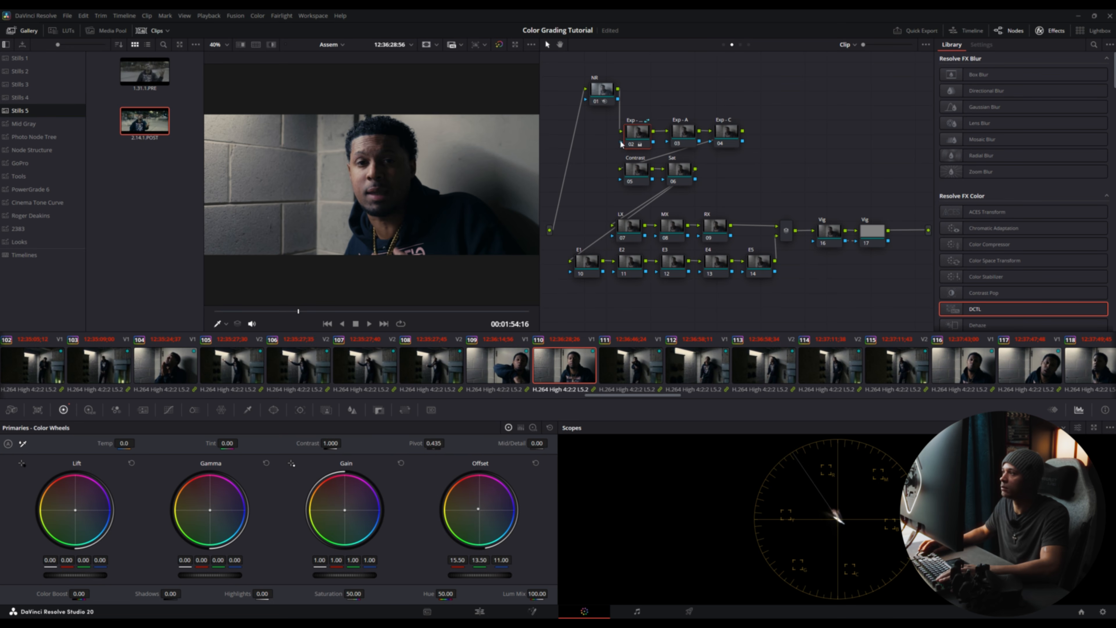
# Step: Compare clip 110 with the shared node bypassed, review the scene's earlier clips, and examine clip 100 full screen
pyautogui.click(634, 145)
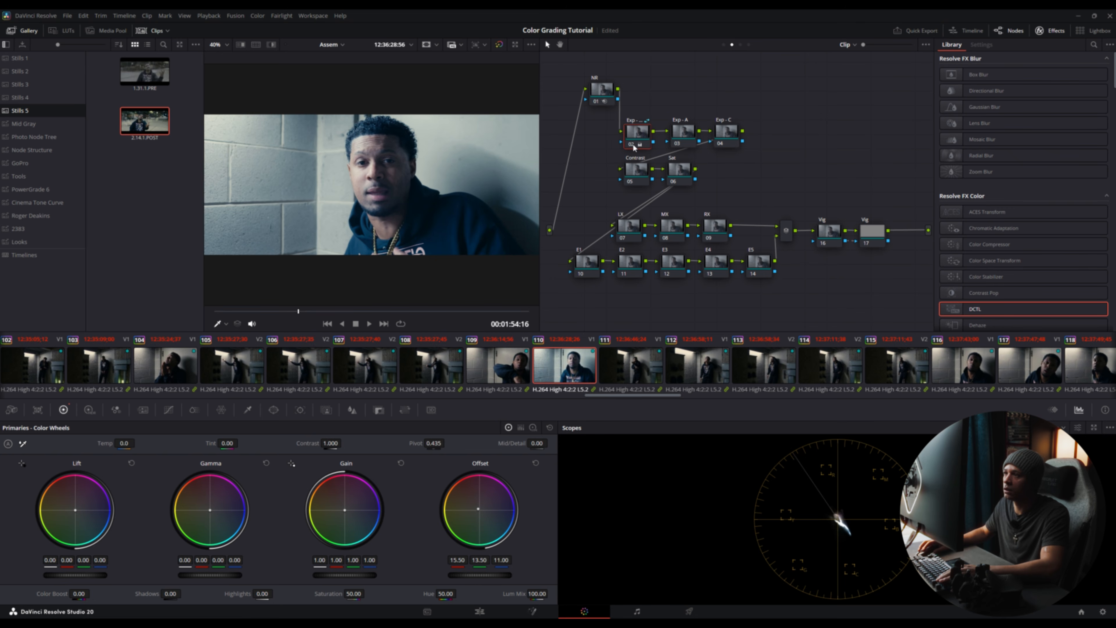
pyautogui.click(633, 145)
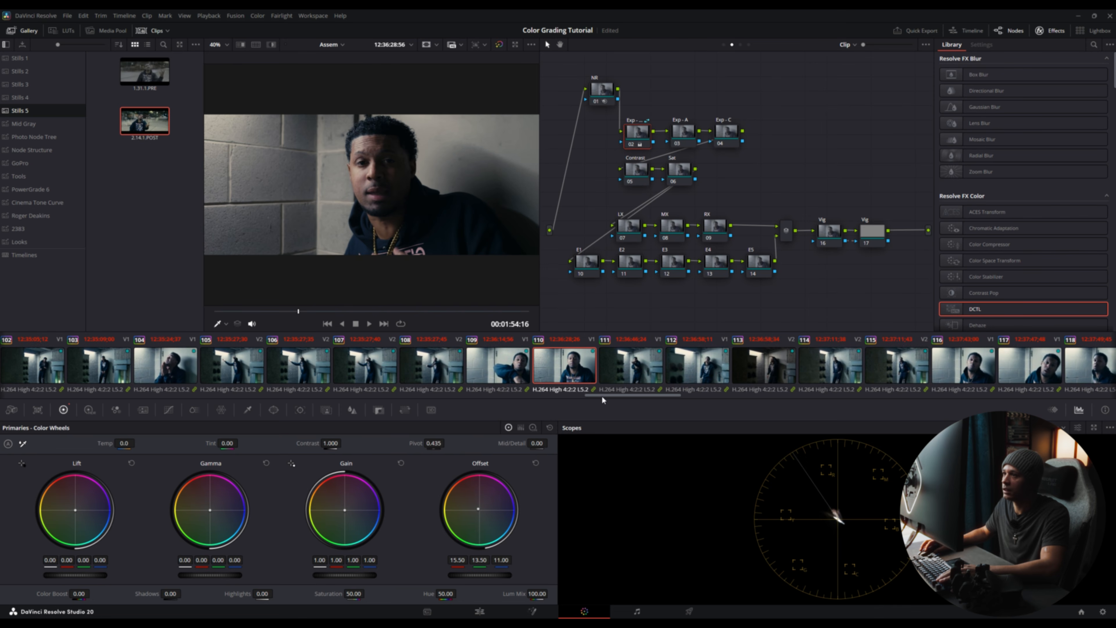
pyautogui.scroll(3, 582, 393)
pyautogui.scroll(8, 540, 393)
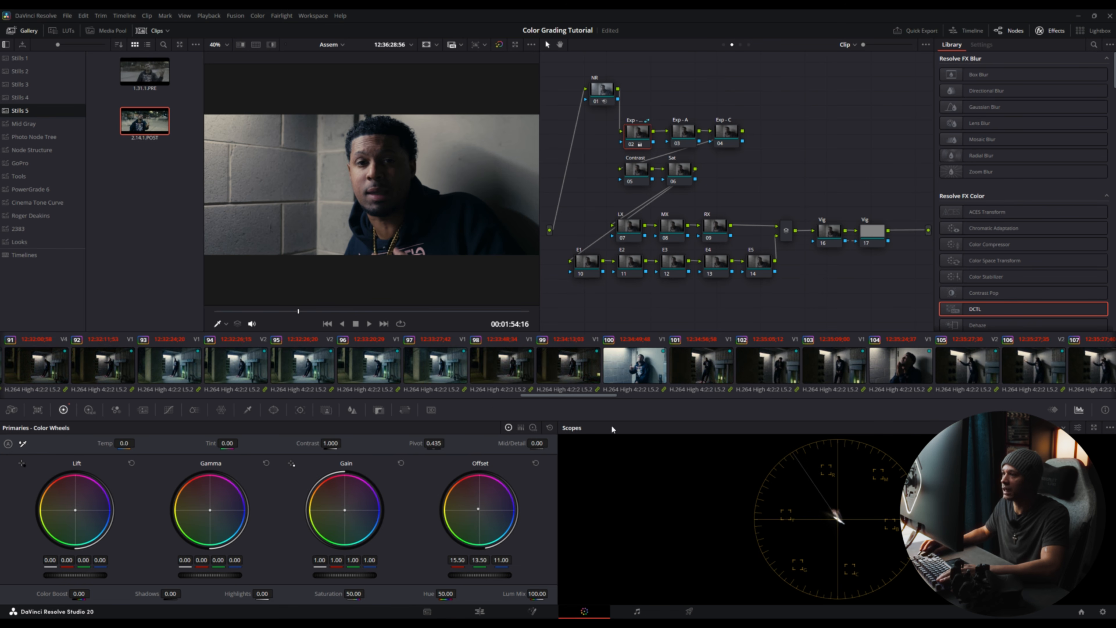
pyautogui.moveTo(551, 395); pyautogui.dragTo(512, 394)
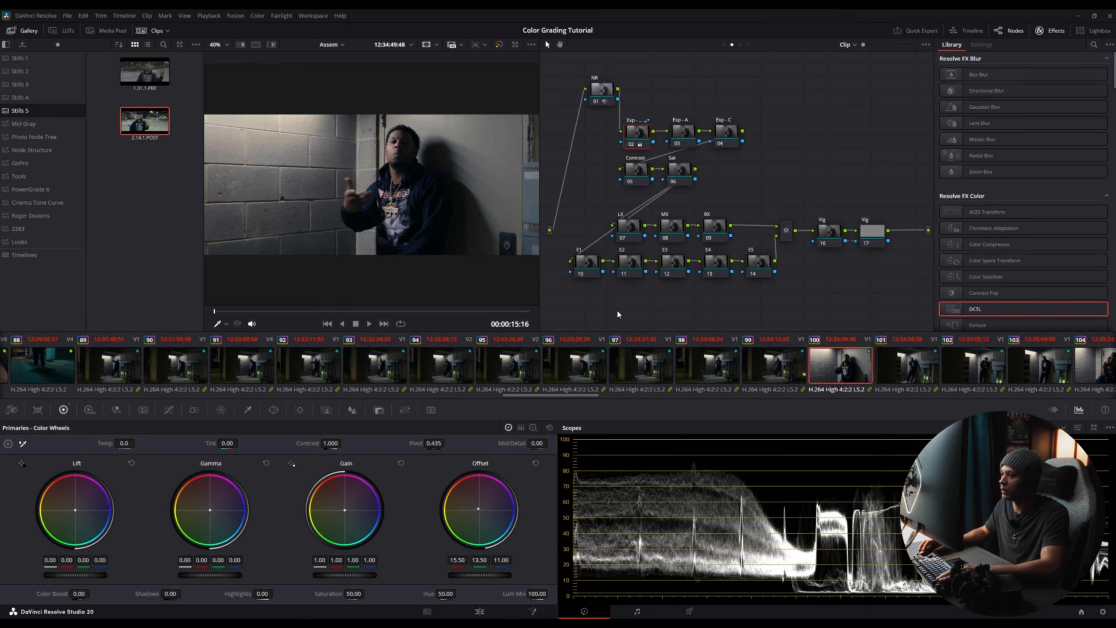
pyautogui.moveTo(248, 311); pyautogui.dragTo(322, 314)
pyautogui.hotkey('ctrl', 'f')
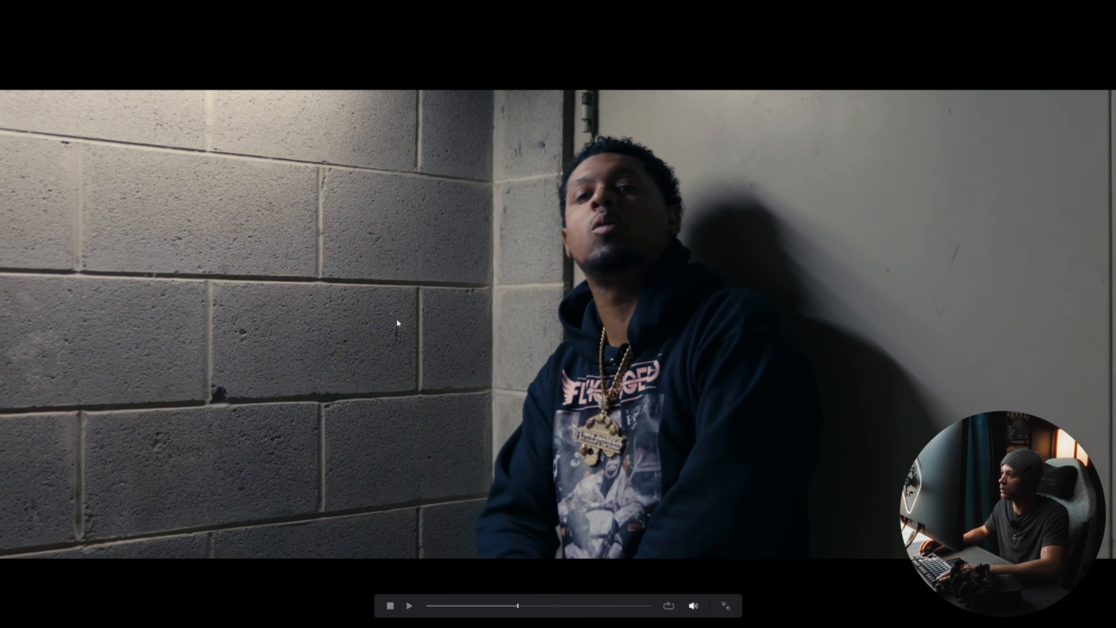
pyautogui.hotkey('ctrl', 'f')
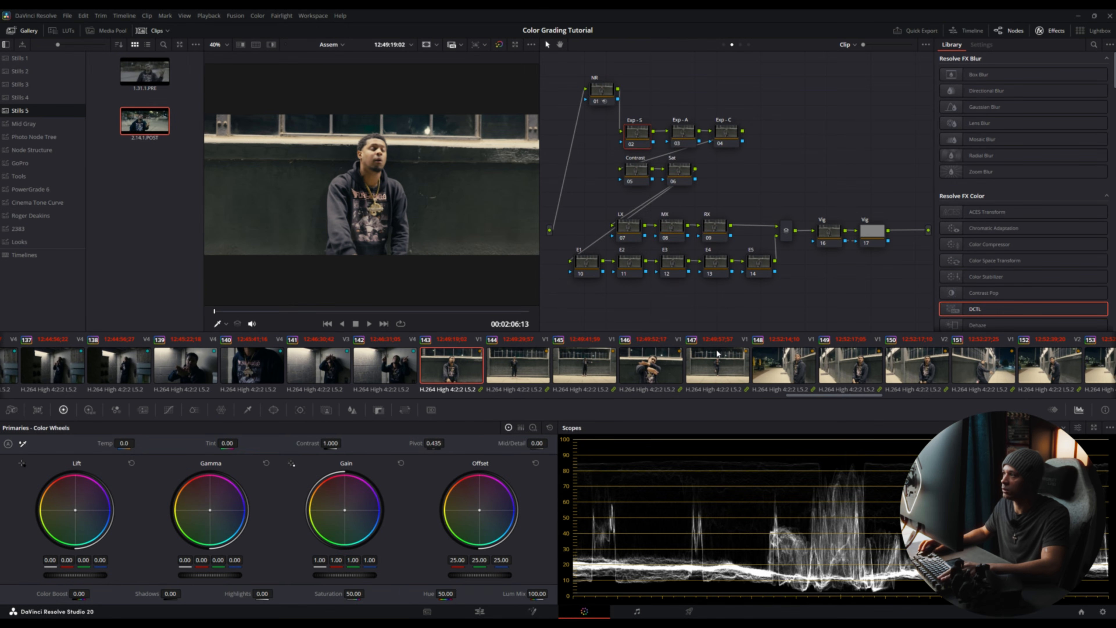
# Step: Save clip 143's Exp - S node as a shared node and unlock it
pyautogui.rightClick(641, 137)
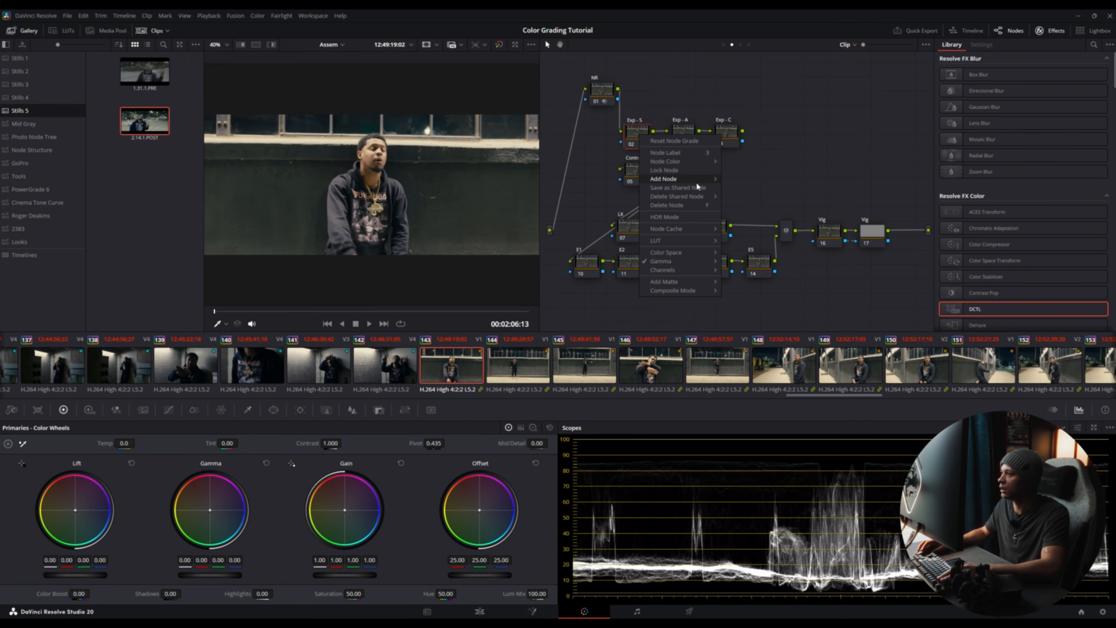
pyautogui.click(697, 172)
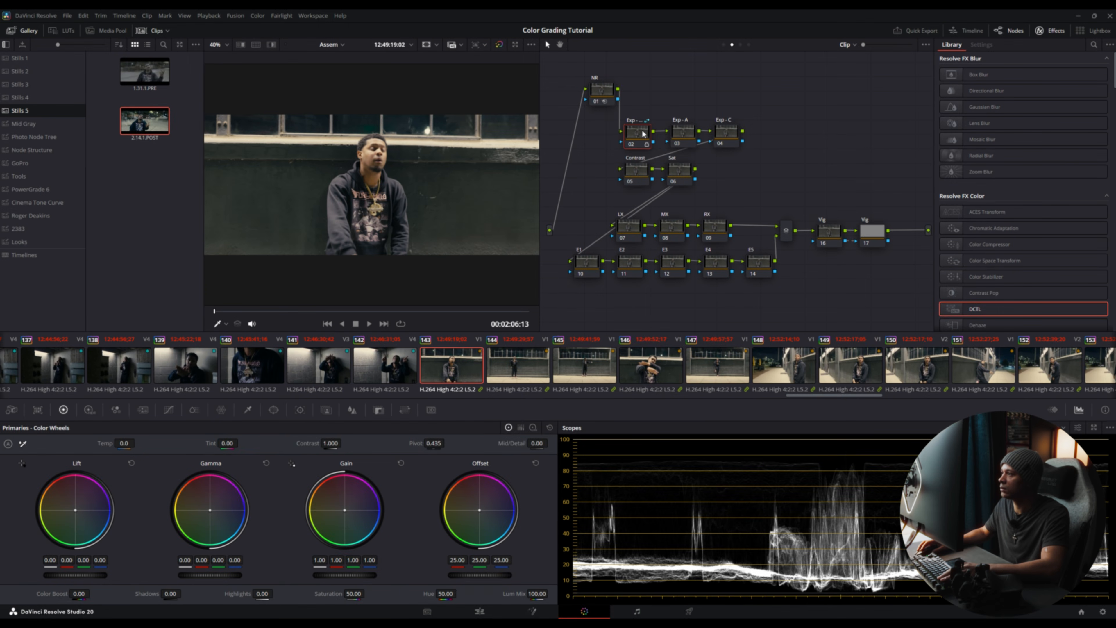
pyautogui.rightClick(643, 134)
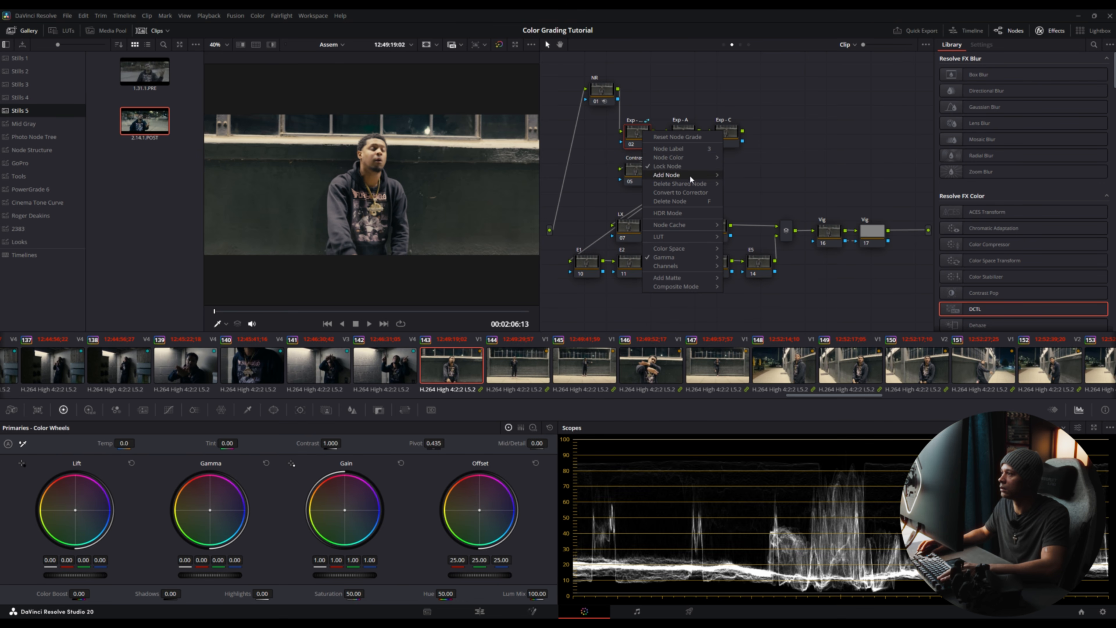
pyautogui.click(692, 167)
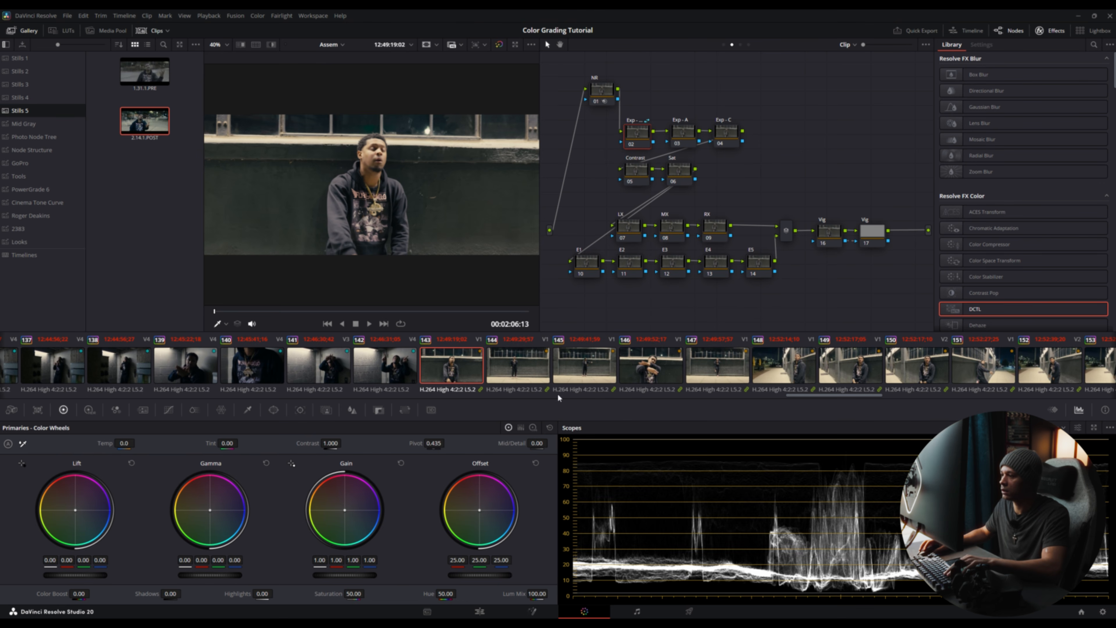
# Step: Select clips 143 through 161 and apply clip 143's grade to them
pyautogui.moveTo(801, 394); pyautogui.dragTo(873, 396)
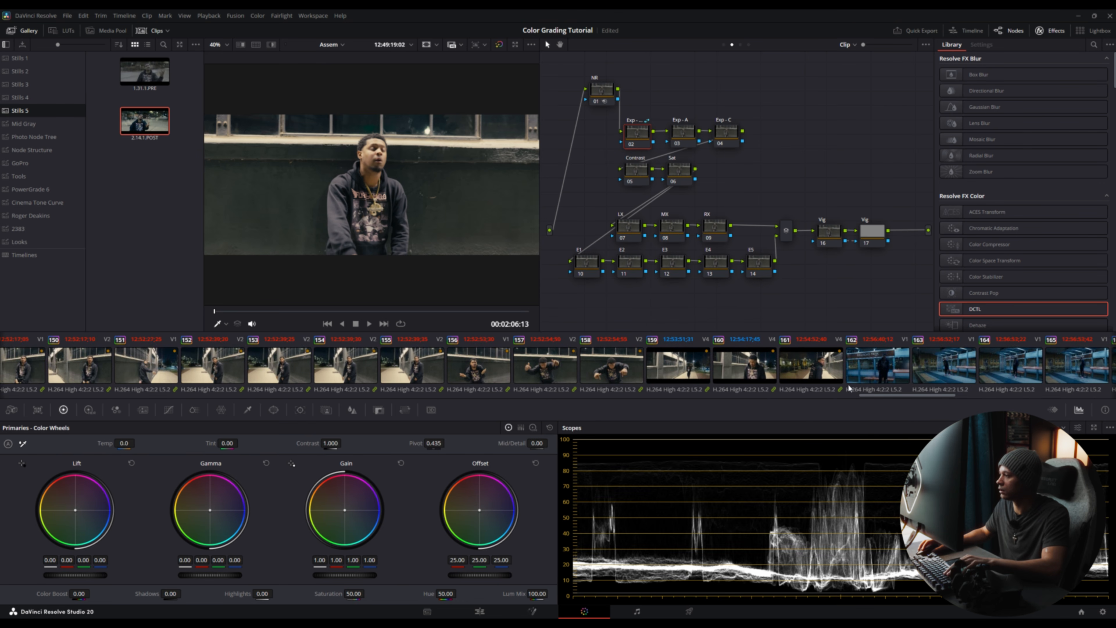
pyautogui.keyDown('shift'); pyautogui.click(827, 372); pyautogui.keyUp('shift')
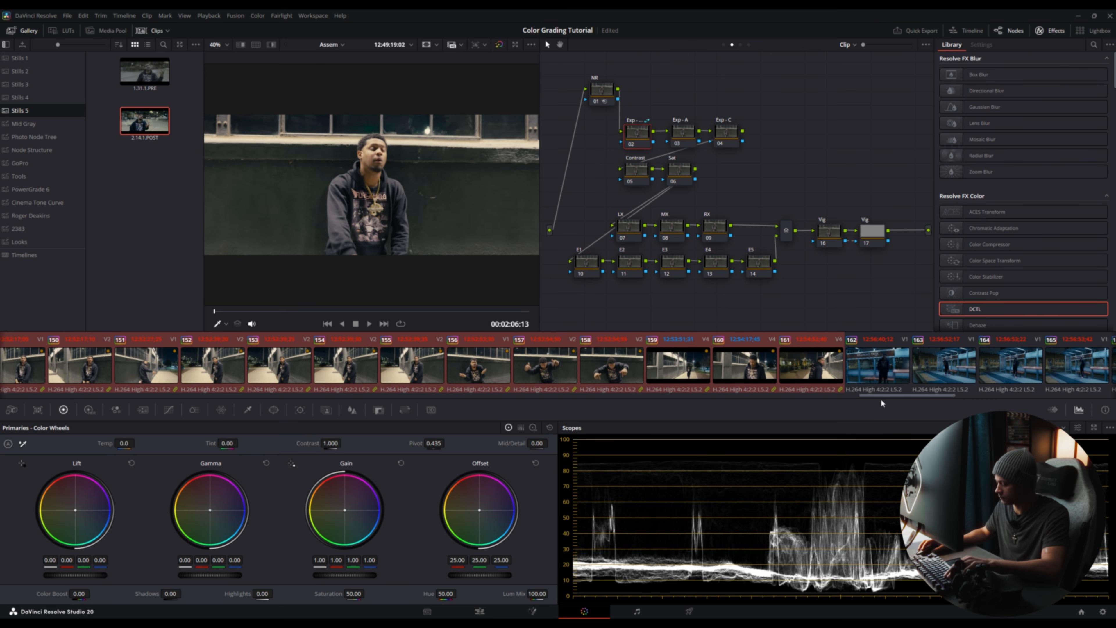
pyautogui.moveTo(880, 394); pyautogui.dragTo(774, 399)
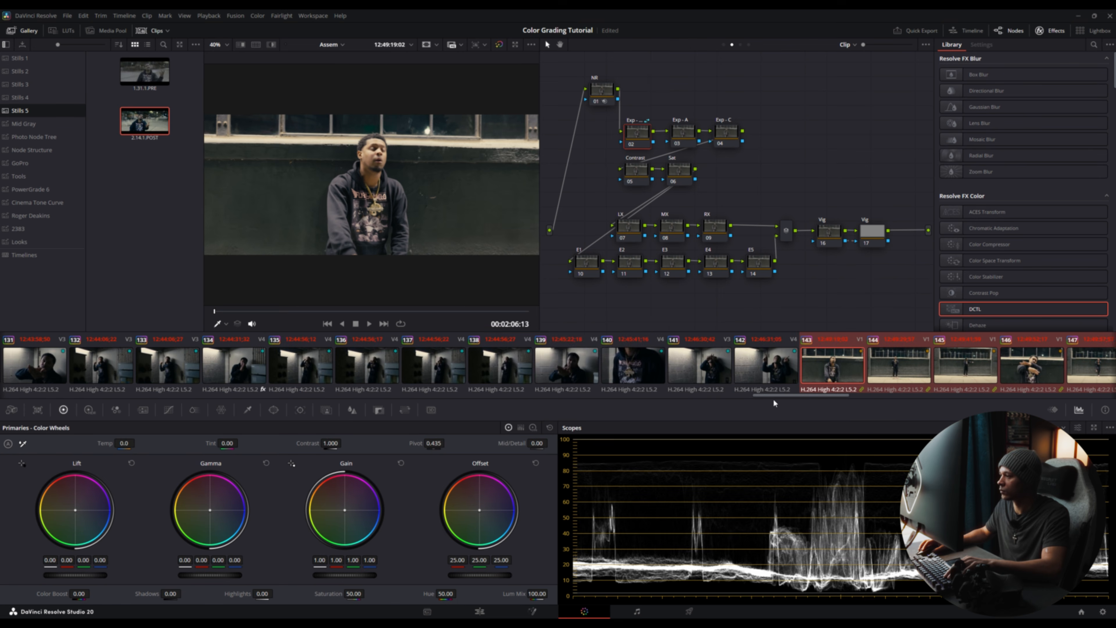
pyautogui.middleClick(826, 370)
# Step: On clip 155, lower the shared exposure node's Offset to 14.50 in all three channels and check clip 161 full screen
pyautogui.click(639, 354)
pyautogui.moveTo(803, 395); pyautogui.dragTo(843, 404)
pyautogui.click(773, 367)
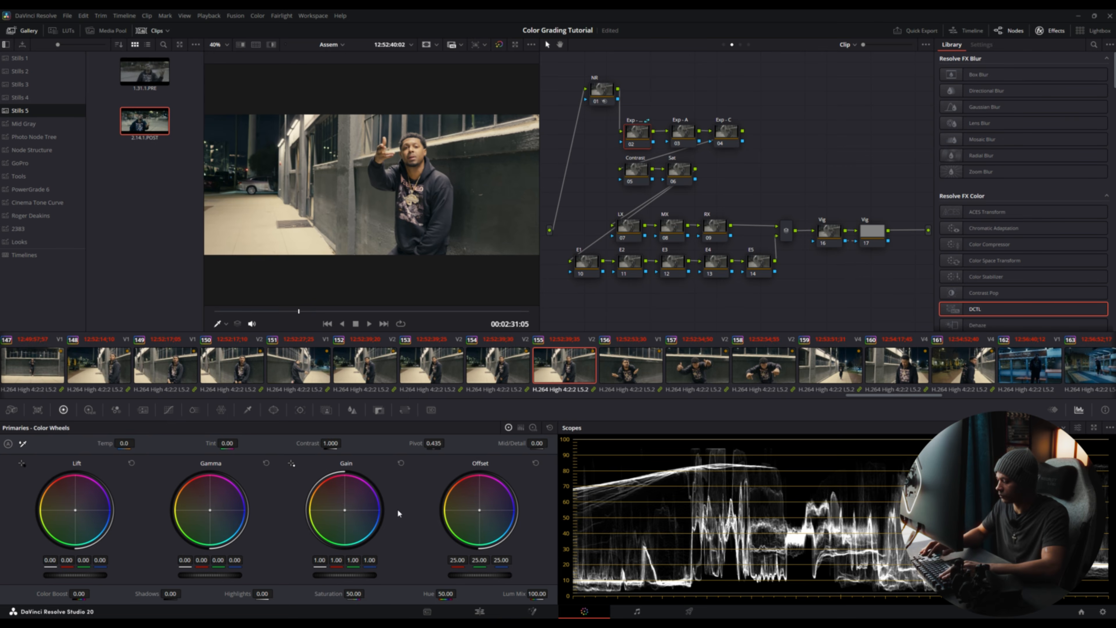
pyautogui.press('KP_Subtract')
pyautogui.press('KP_Subtract')
pyautogui.press('KP_Subtract')
pyautogui.press('KP_Subtract')
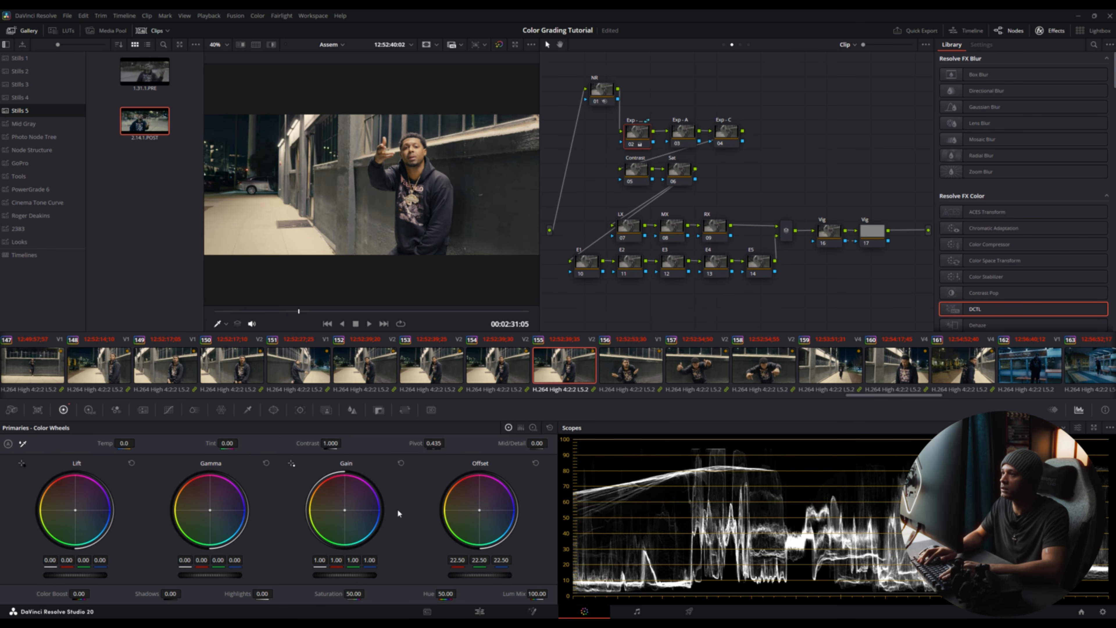
pyautogui.press('KP_Subtract')
pyautogui.press('KP_Subtract')
pyautogui.press('KP_Subtract')
pyautogui.press('KP_Subtract')
pyautogui.press('KP_Subtract')
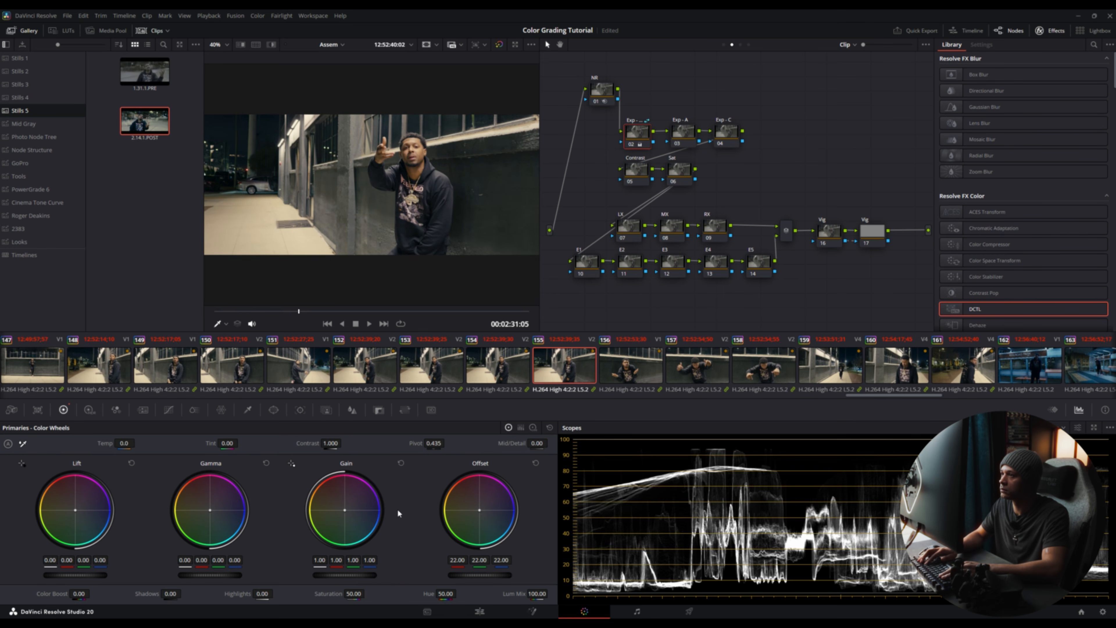
pyautogui.press('KP_Subtract')
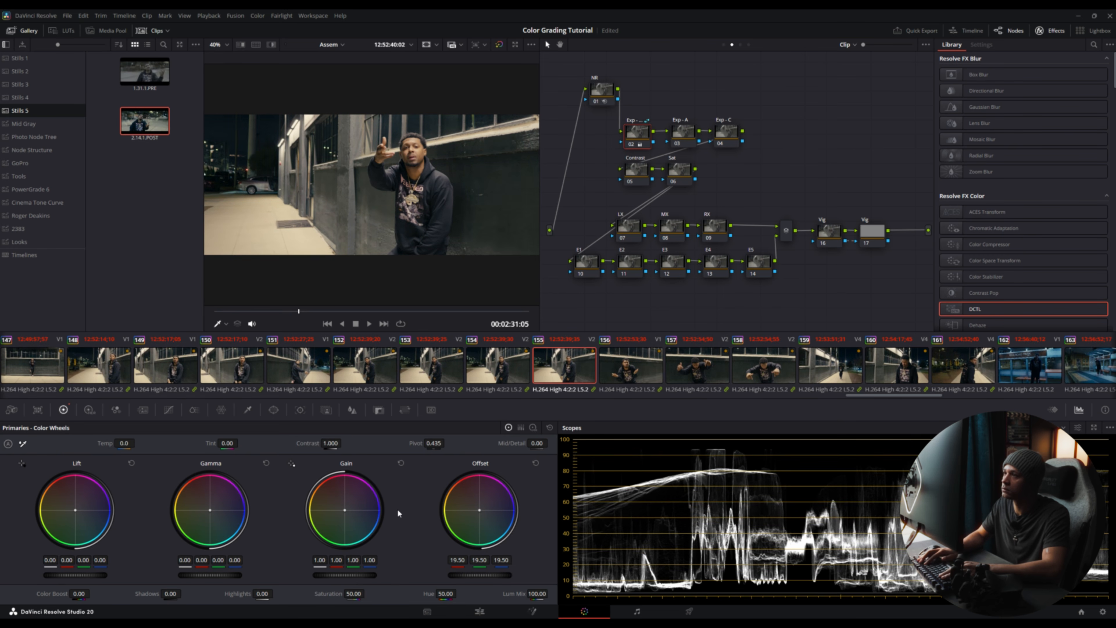
pyautogui.press('KP_Subtract')
pyautogui.press('KP_Subtract')
pyautogui.press('KP_Subtract')
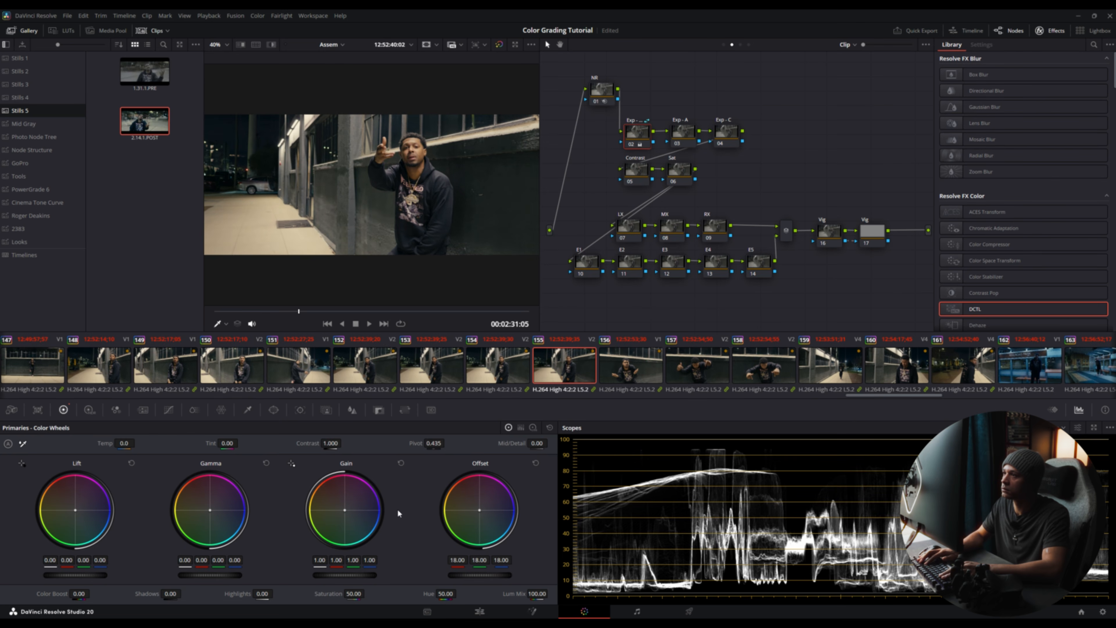
pyautogui.press('KP_Subtract')
pyautogui.press('KP_Subtract')
pyautogui.press('KP_Subtract')
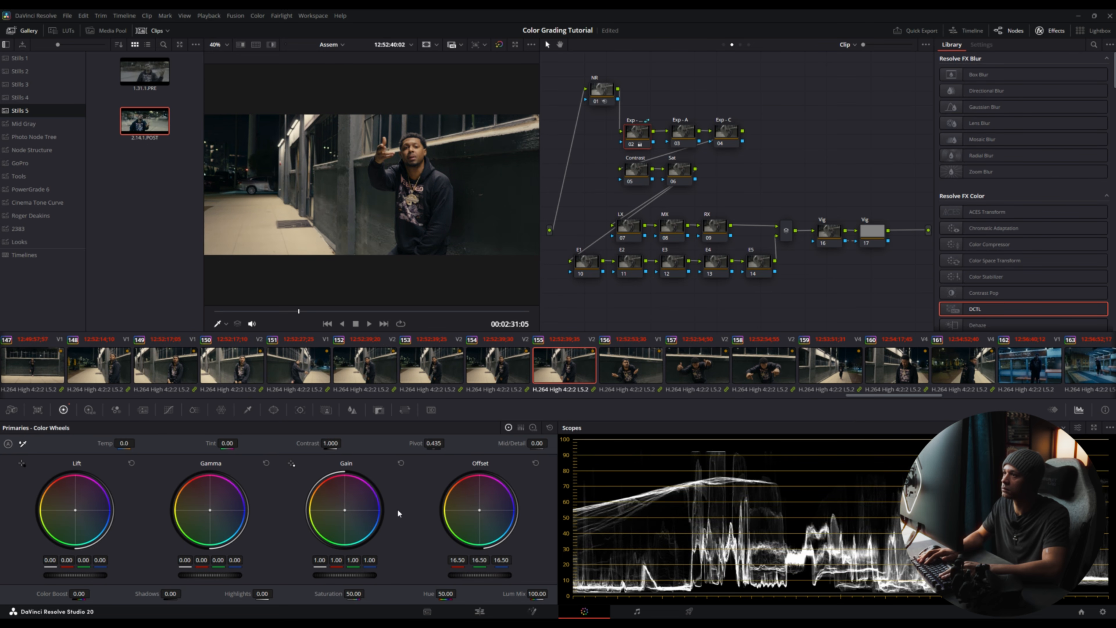
pyautogui.press('KP_Subtract')
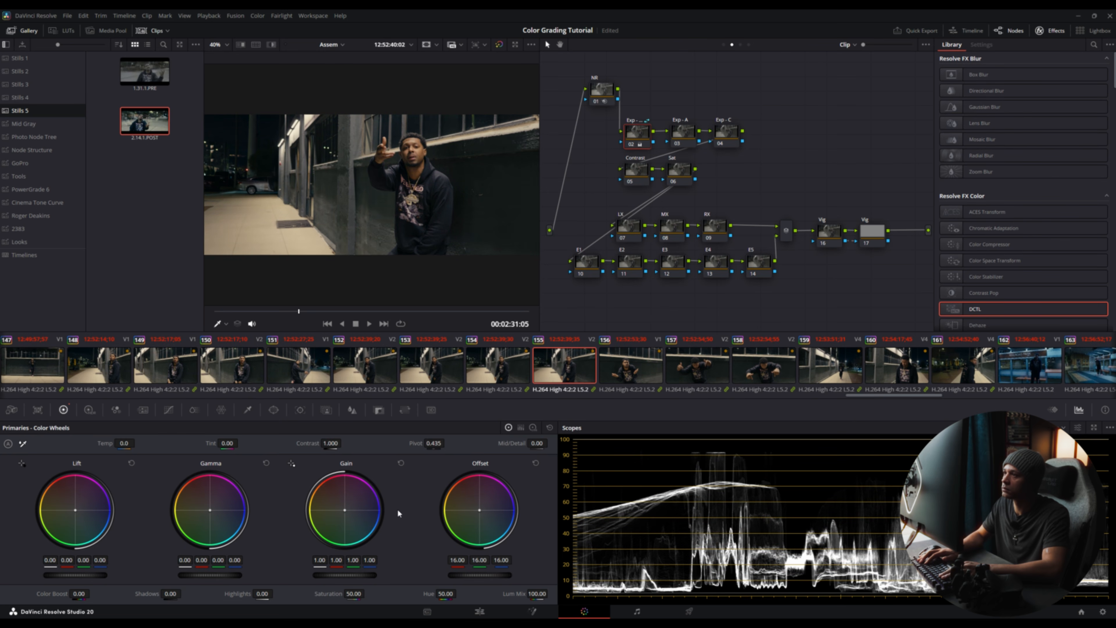
pyautogui.press('KP_Subtract')
pyautogui.press('KP_Subtract')
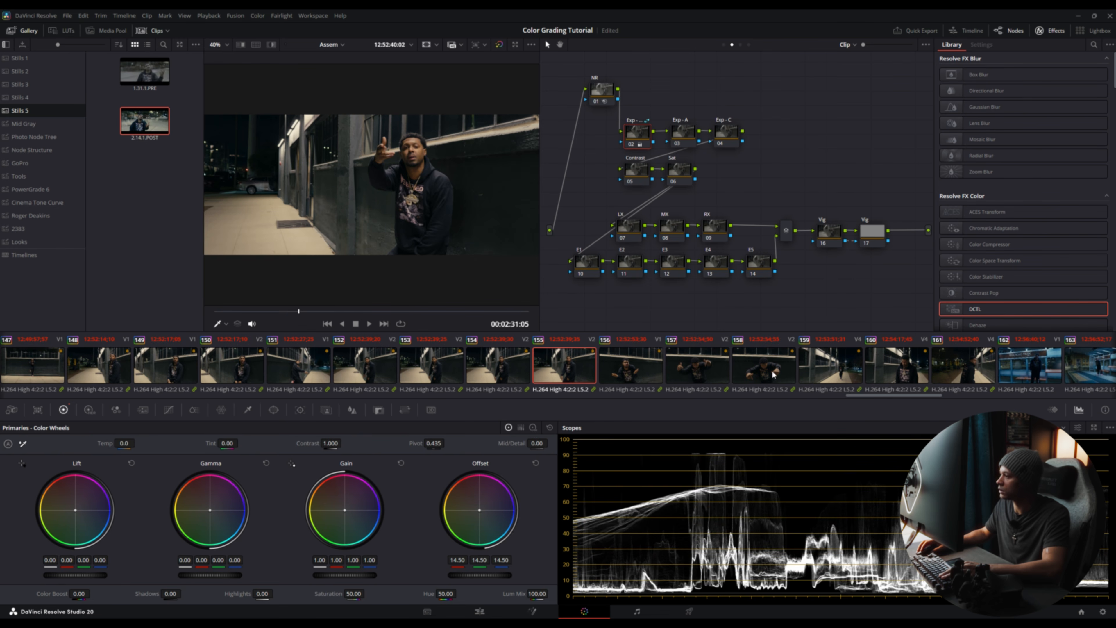
pyautogui.click(970, 376)
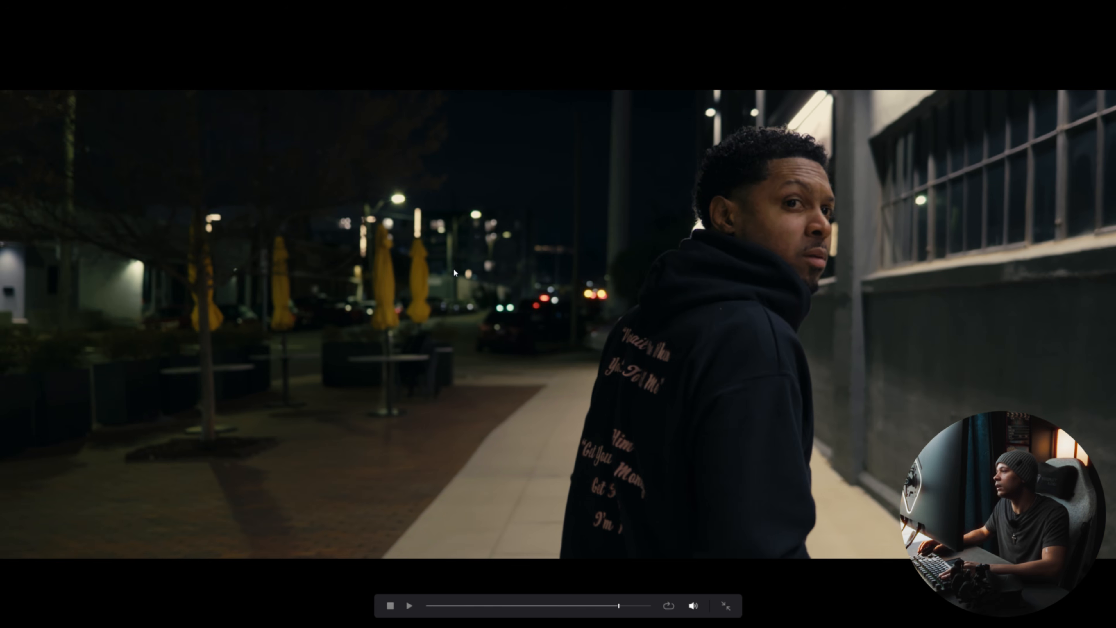
pyautogui.press('Escape')
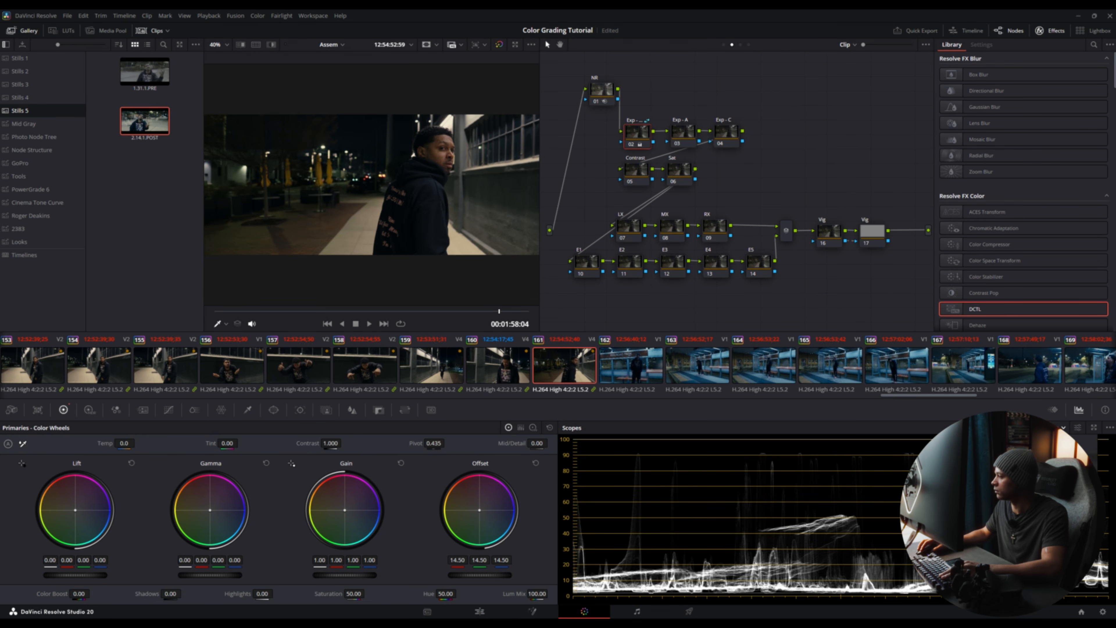
# Step: Show the vectorscope and balance the shared node's Offset to red 14.50, green 15.00 and blue 16.00
pyautogui.click(1064, 467)
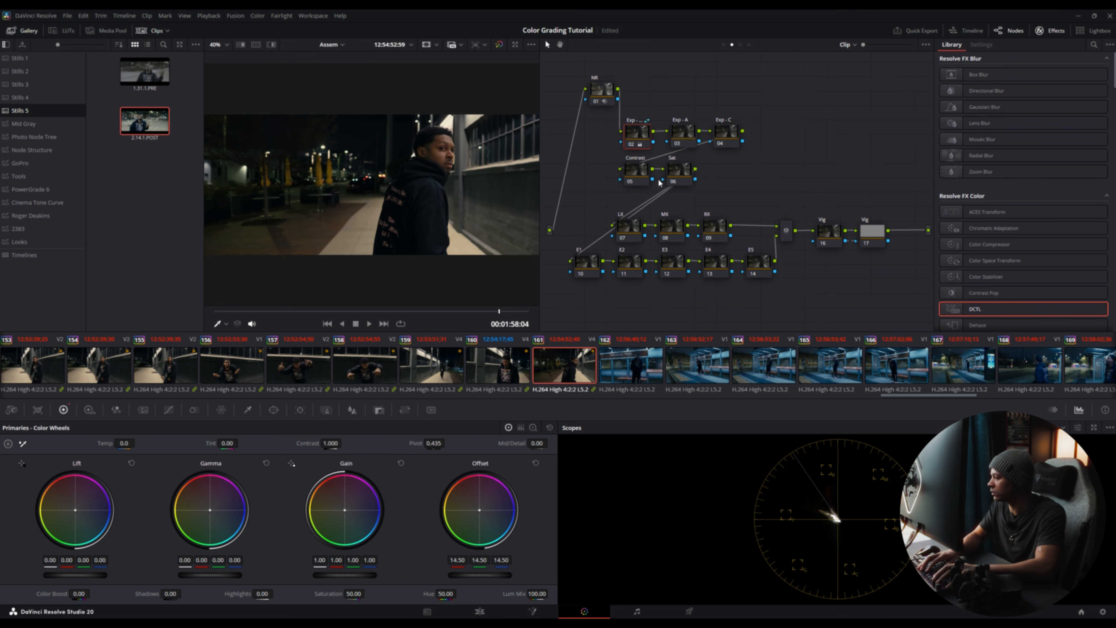
pyautogui.press('KP_9')
pyautogui.press('KP_9')
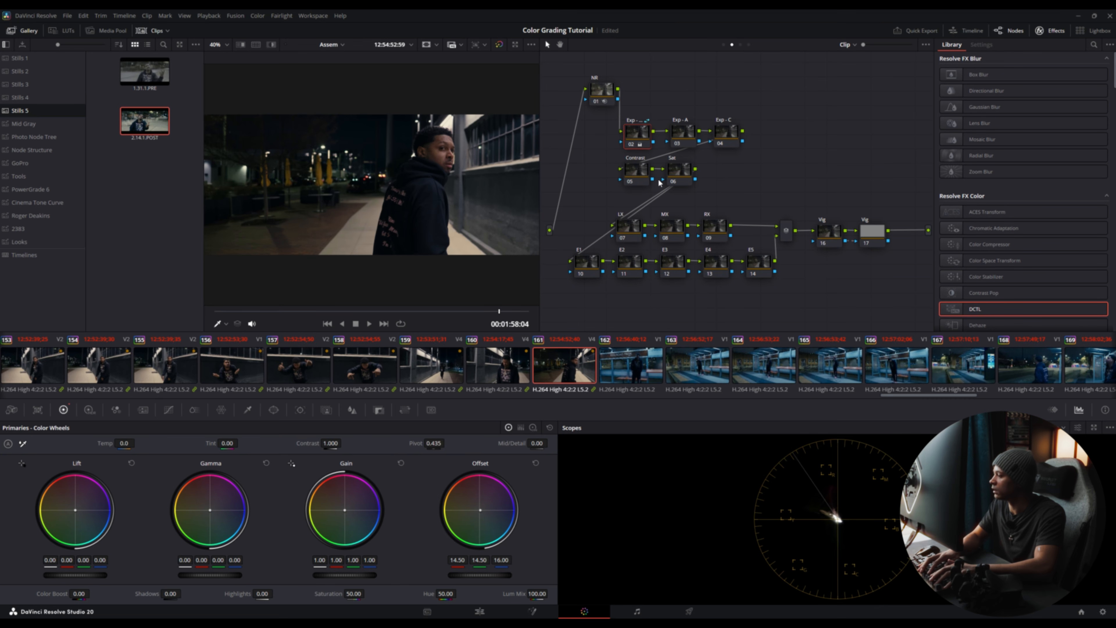
pyautogui.press('KP_8')
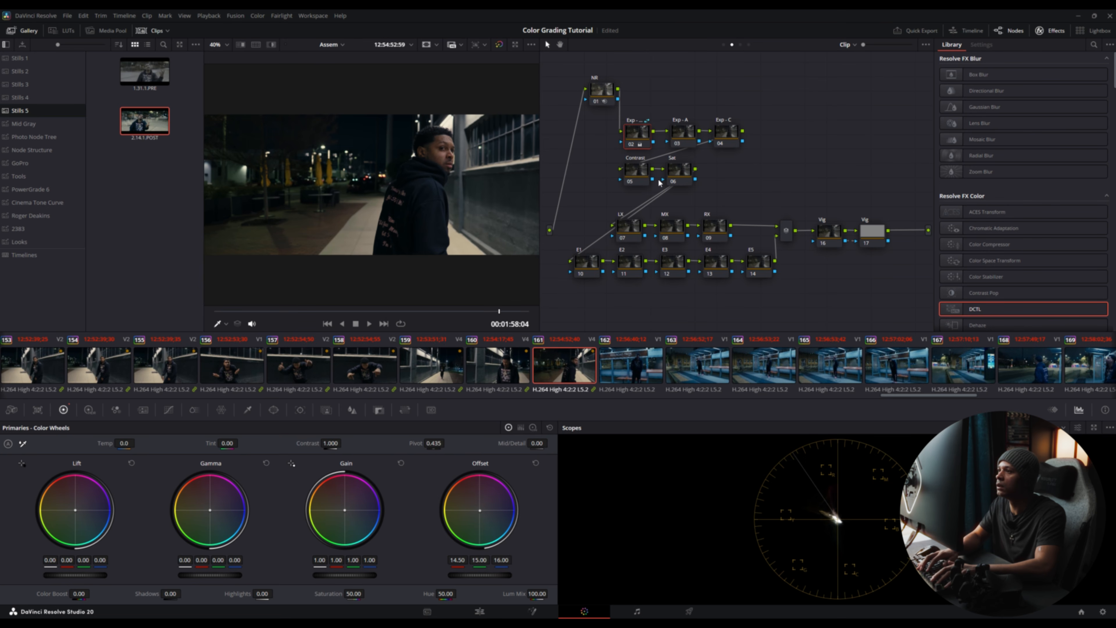
pyautogui.press('KP_4')
pyautogui.press('KP_7')
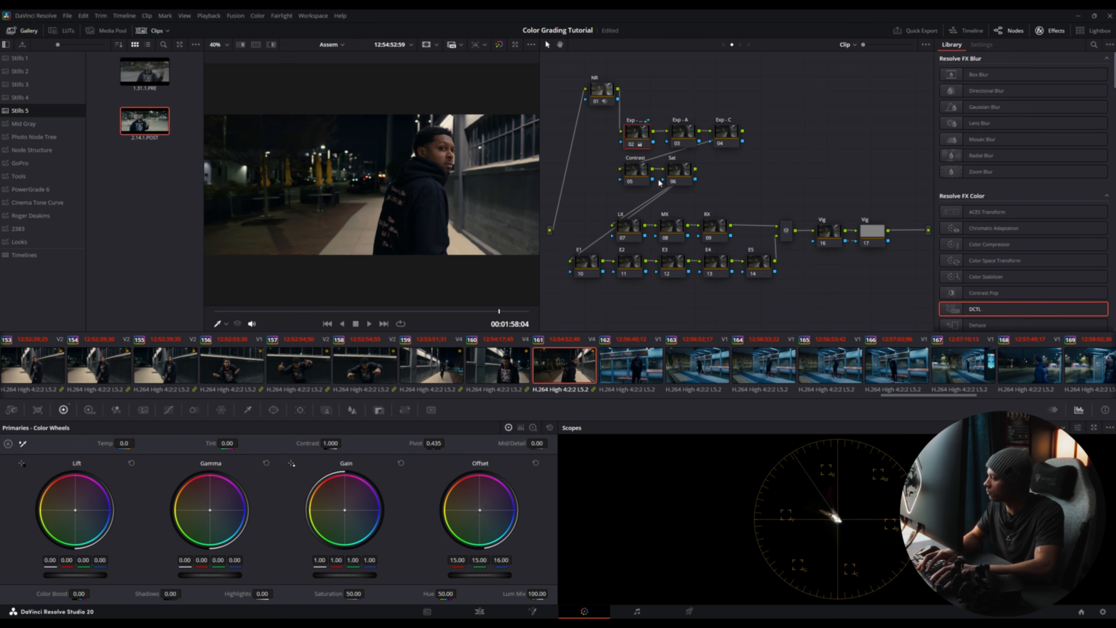
# Step: Examine clip 161 full screen and compare it with the shared node bypassed
pyautogui.hotkey('ctrl', 'f')
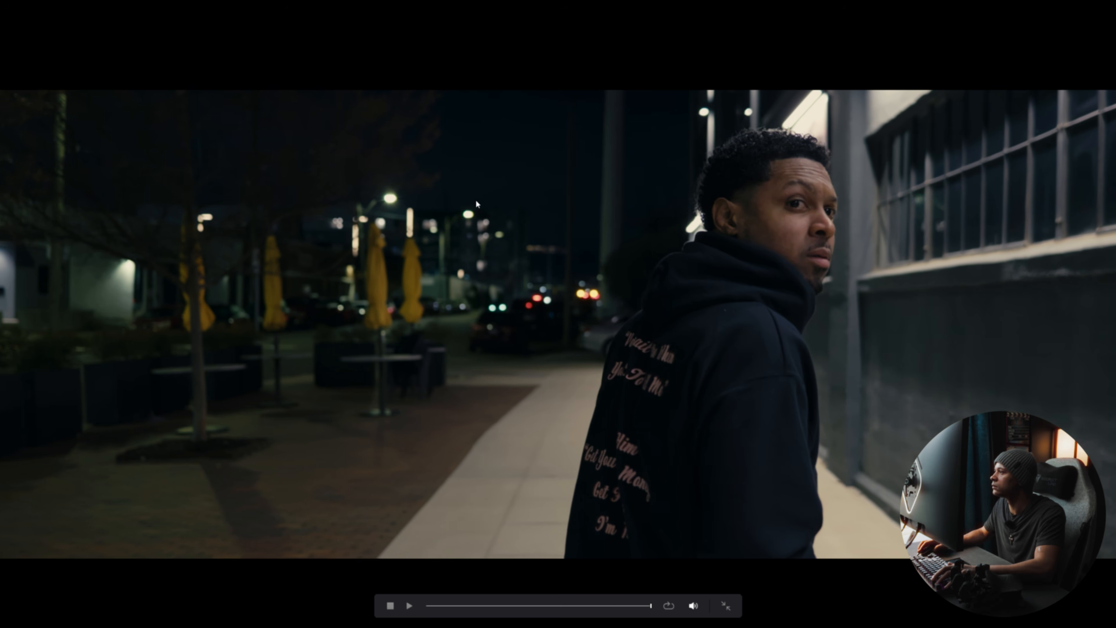
pyautogui.hotkey('ctrl', 'f')
pyautogui.click(631, 145)
pyautogui.click(631, 145)
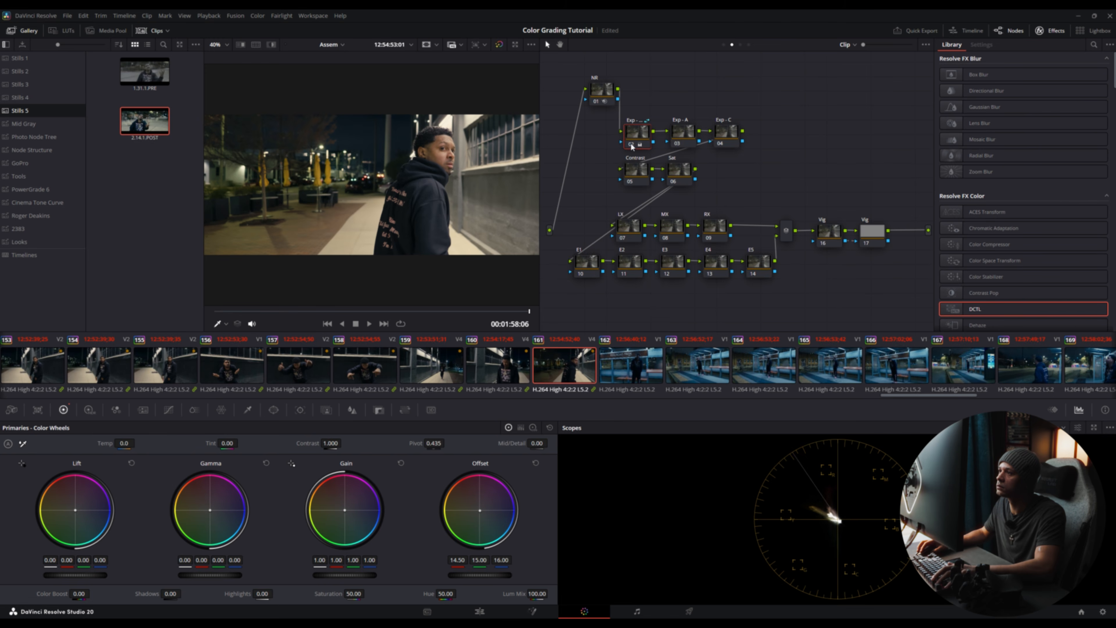
pyautogui.click(632, 145)
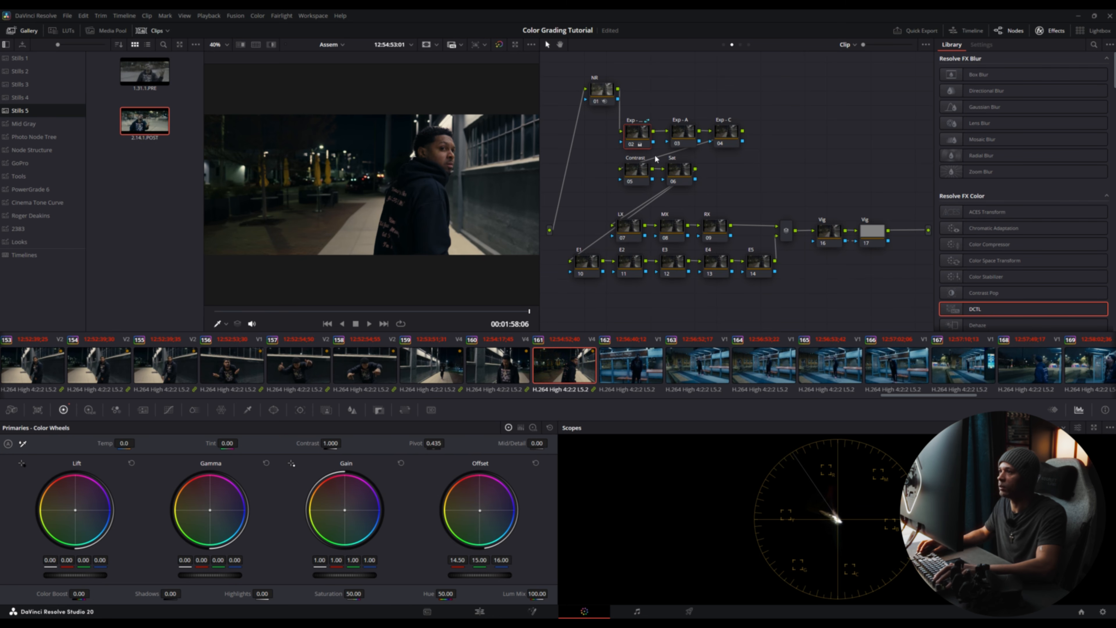
# Step: Review clips 160, 159 and 156, and examine clip 156 full screen
pyautogui.click(478, 375)
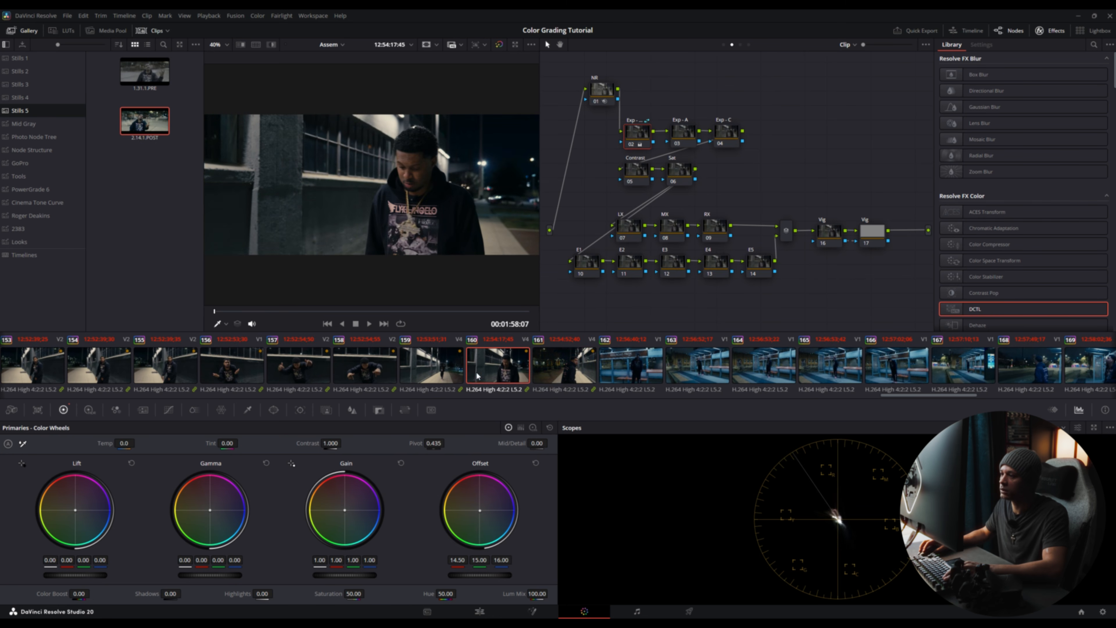
pyautogui.click(441, 371)
pyautogui.click(202, 371)
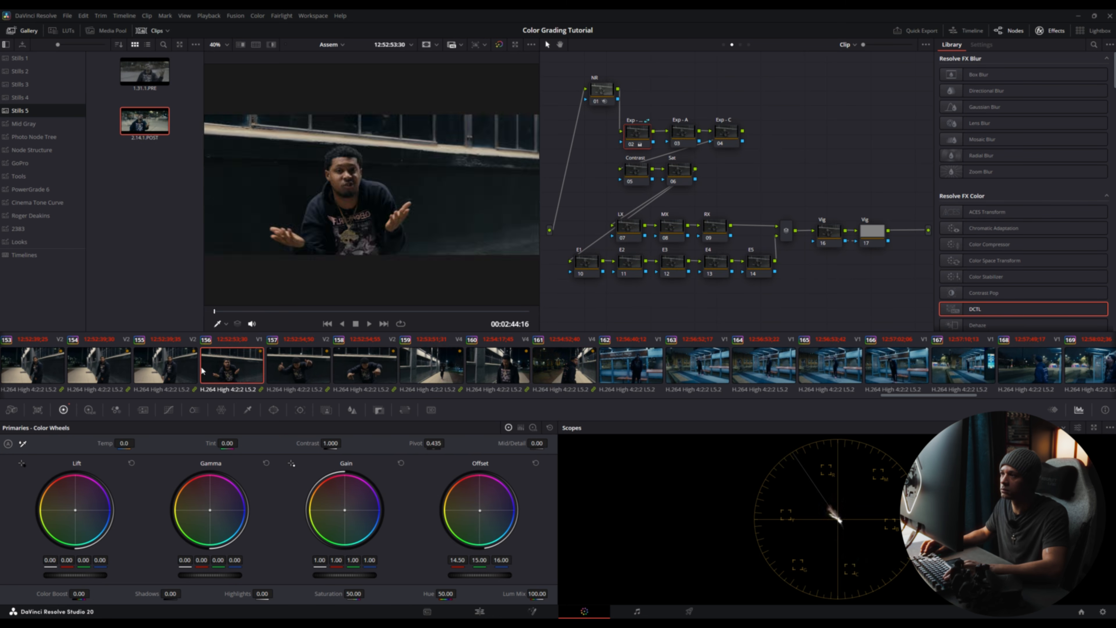
pyautogui.hotkey('ctrl', 'f')
pyautogui.hotkey('ctrl', 'f')
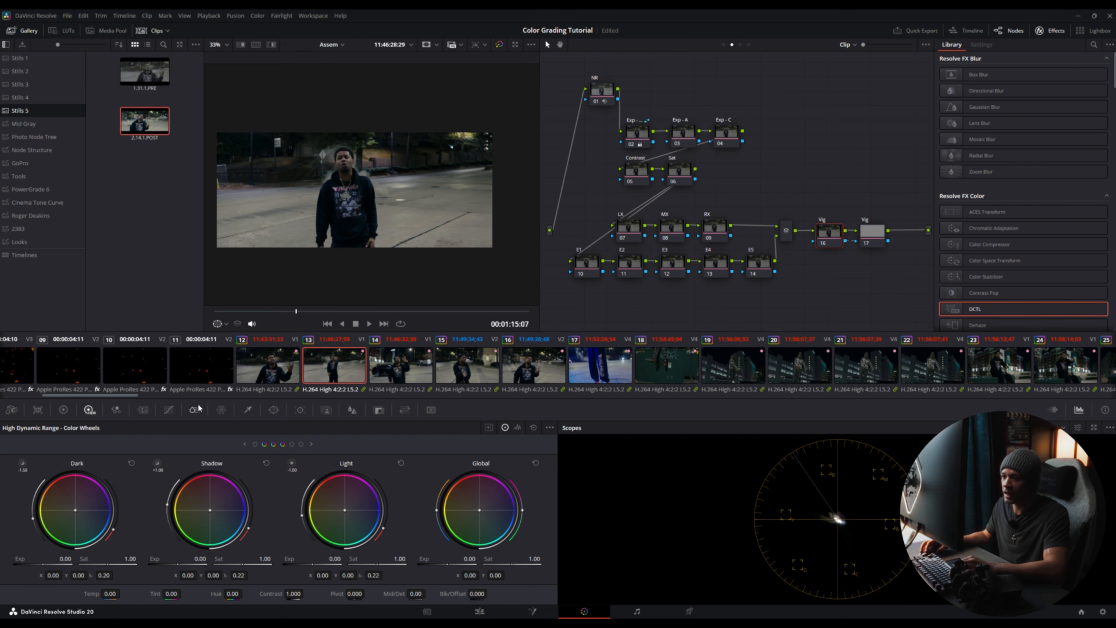
# Step: Give clip 13's first Vig node a wide circular window, size 53.03, aspect 81.24 and softness 10.13, with HDR Global exposure at -0.50
pyautogui.click(274, 410)
pyautogui.click(17, 490)
pyautogui.moveTo(398, 195); pyautogui.dragTo(481, 210)
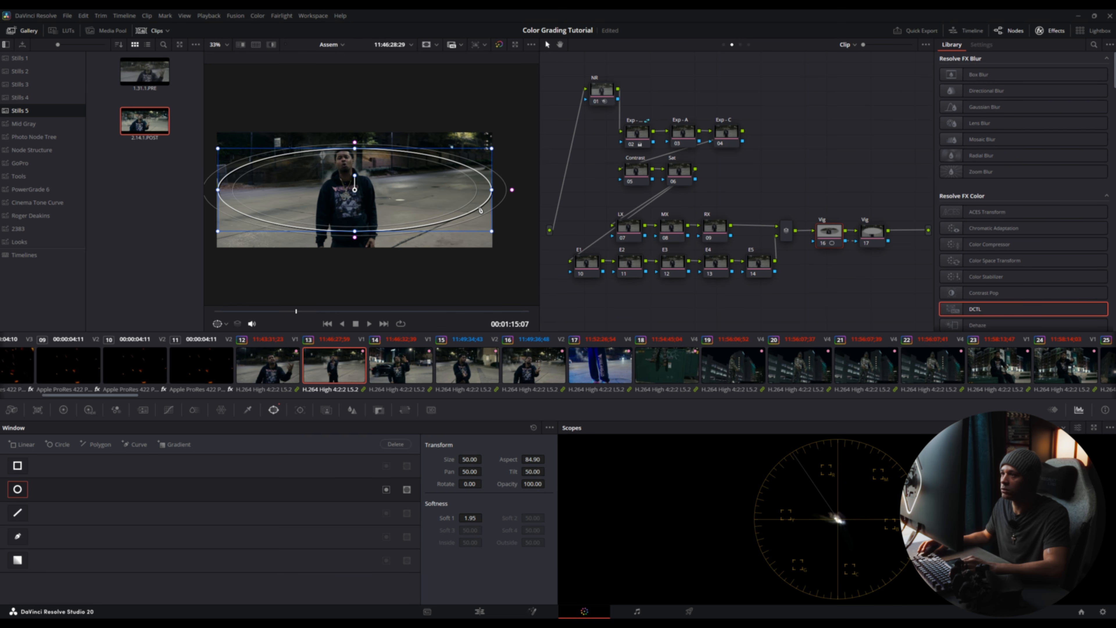
pyautogui.moveTo(356, 149); pyautogui.dragTo(351, 138)
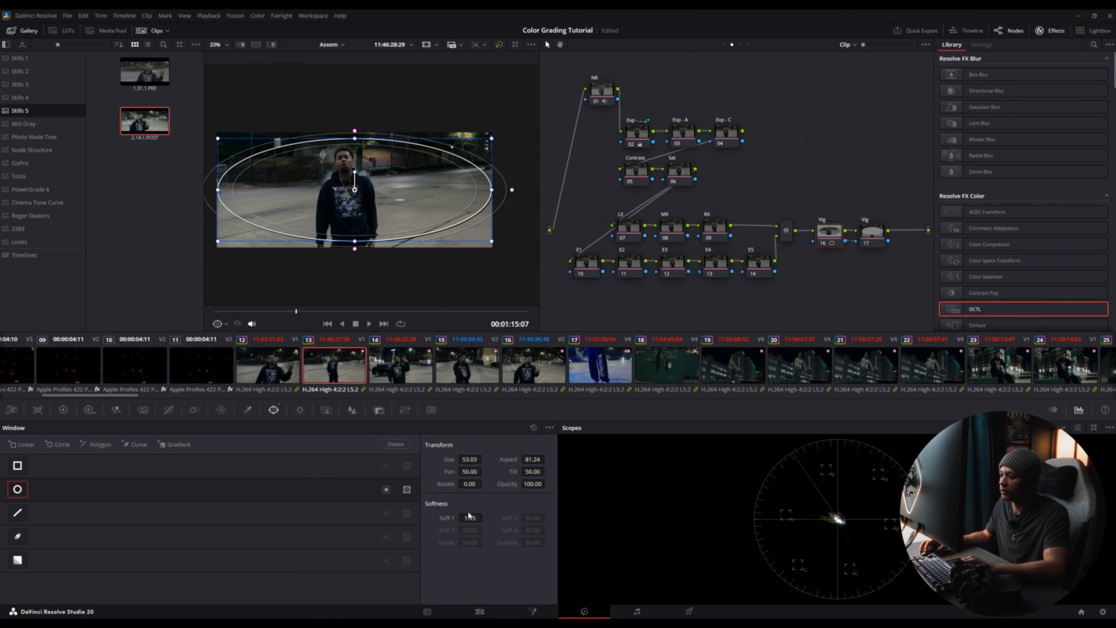
pyautogui.moveTo(484, 520); pyautogui.dragTo(485, 519)
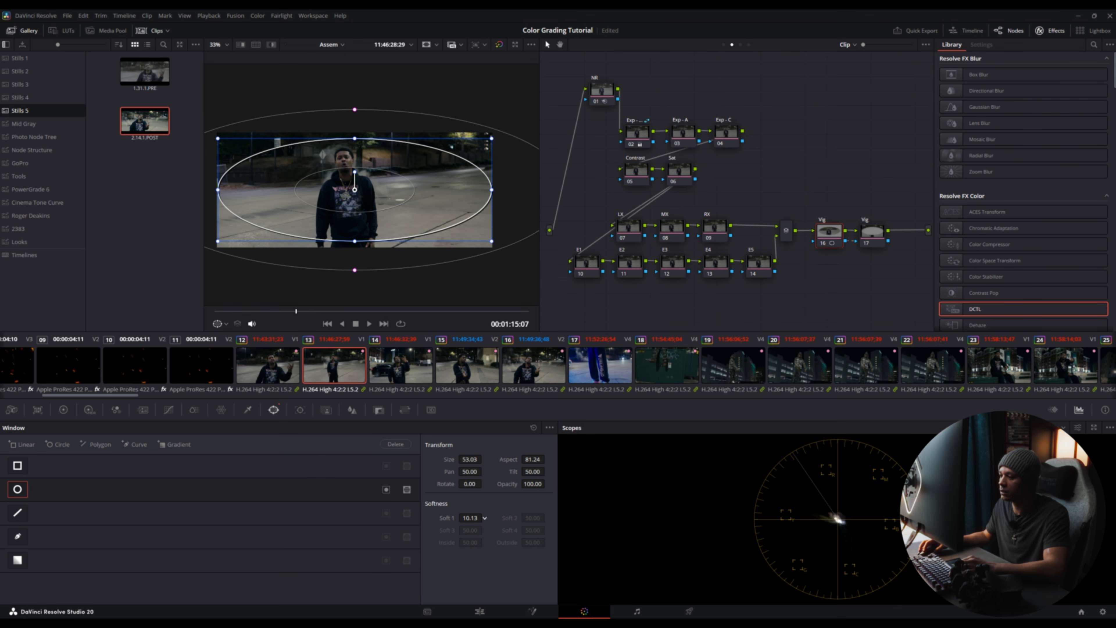
pyautogui.click(90, 410)
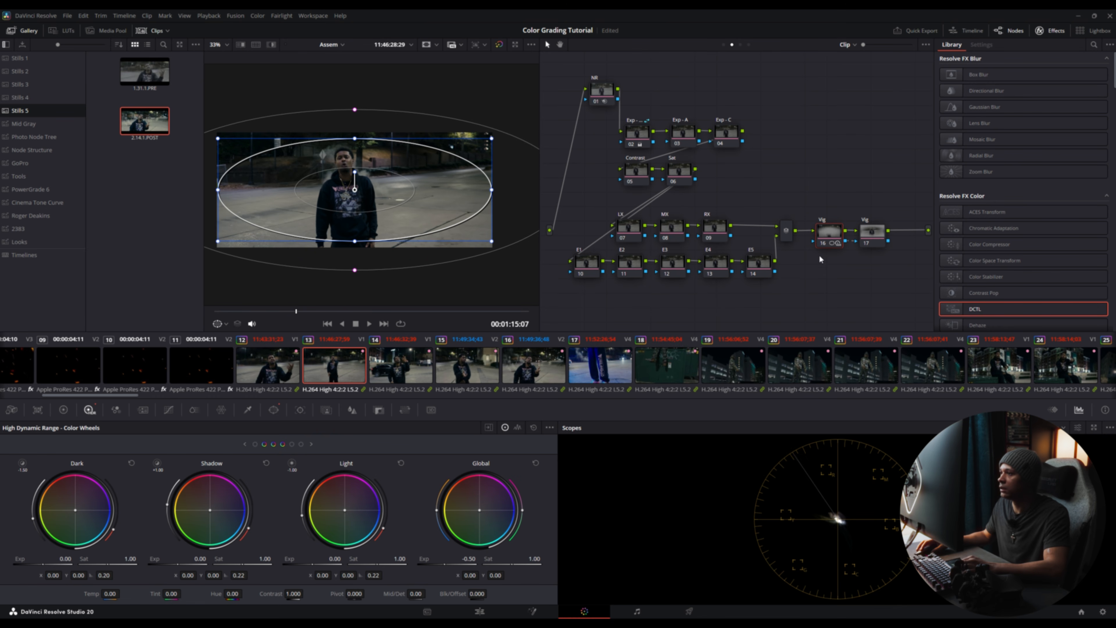
# Step: Select the clips following clip 13 along with it and ripple its Vig node changes to the selected clips
pyautogui.moveTo(129, 396); pyautogui.dragTo(125, 395)
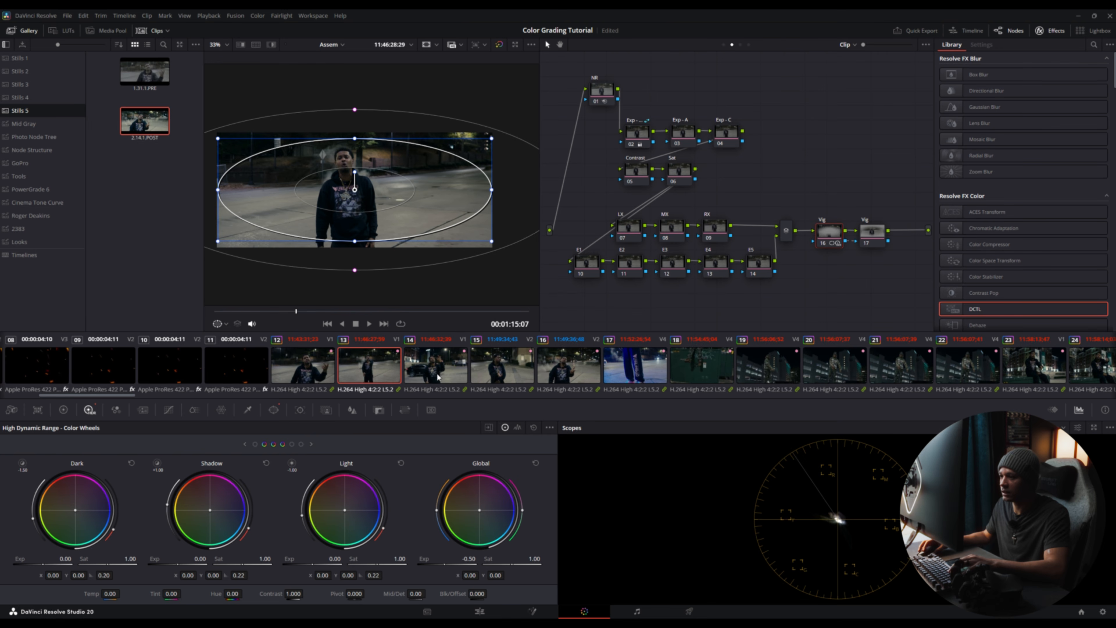
pyautogui.moveTo(129, 395); pyautogui.dragTo(91, 433)
pyautogui.keyDown('shift'); pyautogui.click(1087, 375); pyautogui.keyUp('shift')
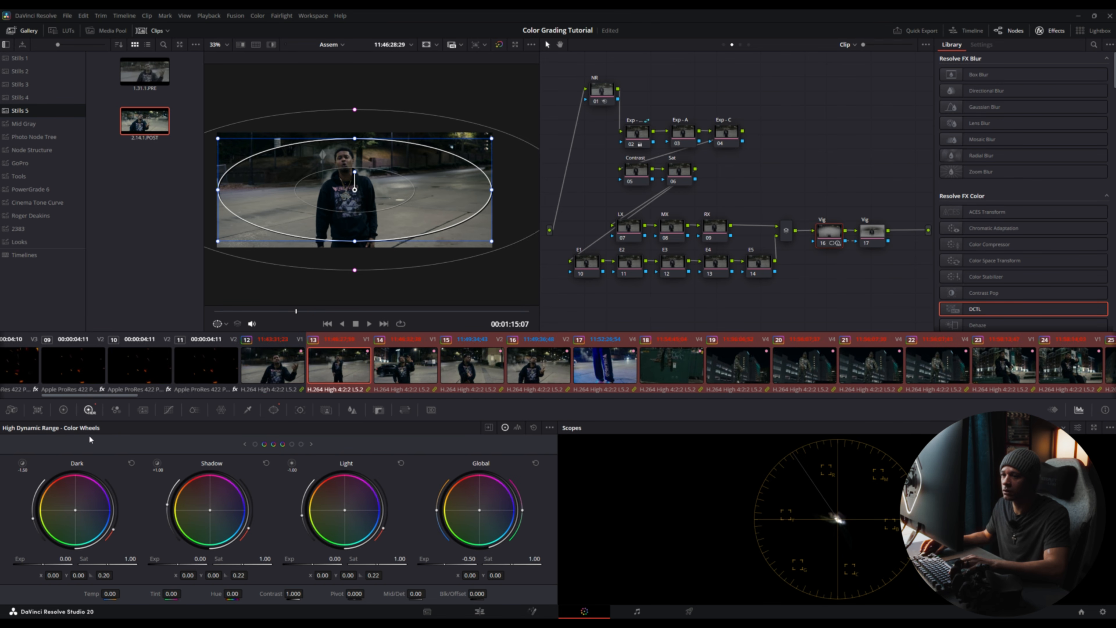
pyautogui.click(258, 16)
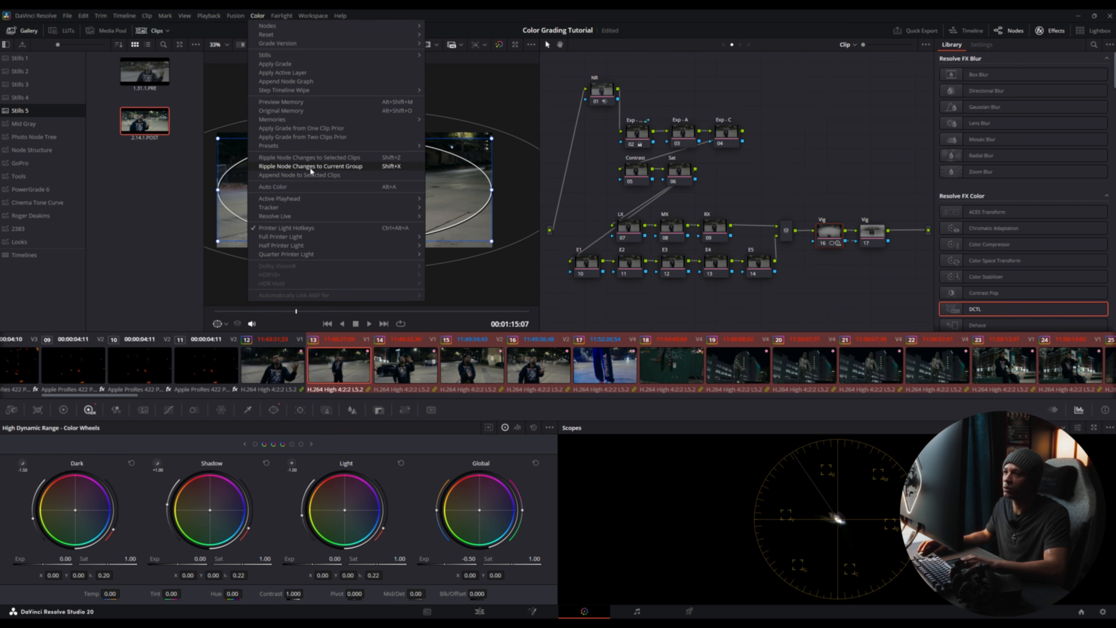
pyautogui.click(330, 159)
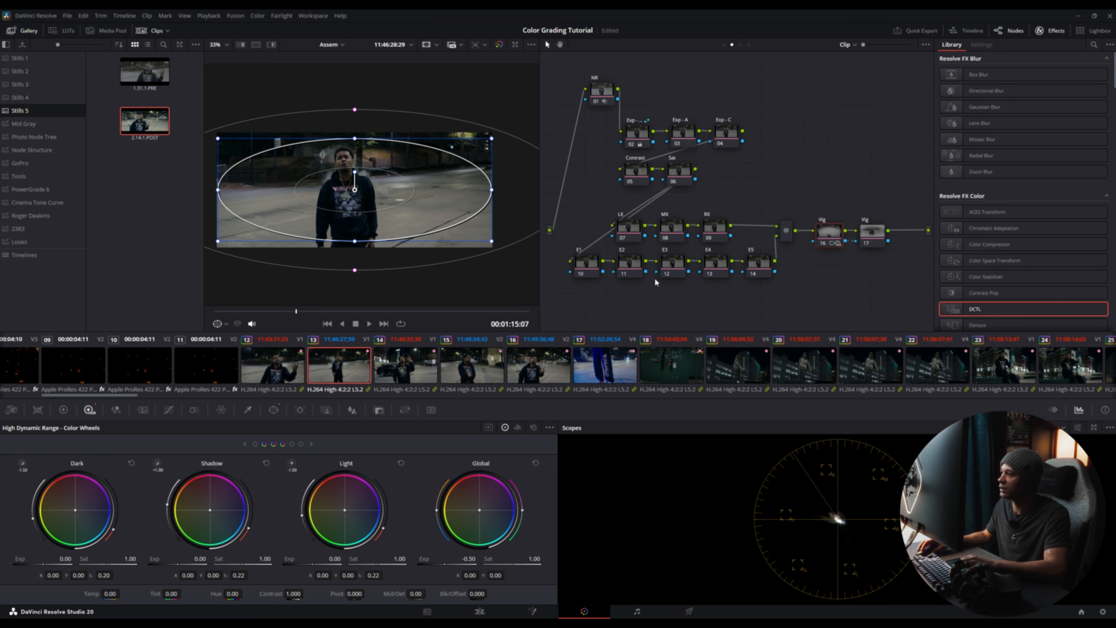
# Step: Compare clip 14 with the rippled Vig node bypassed and show the Ripple Node Changes commands again
pyautogui.click(404, 365)
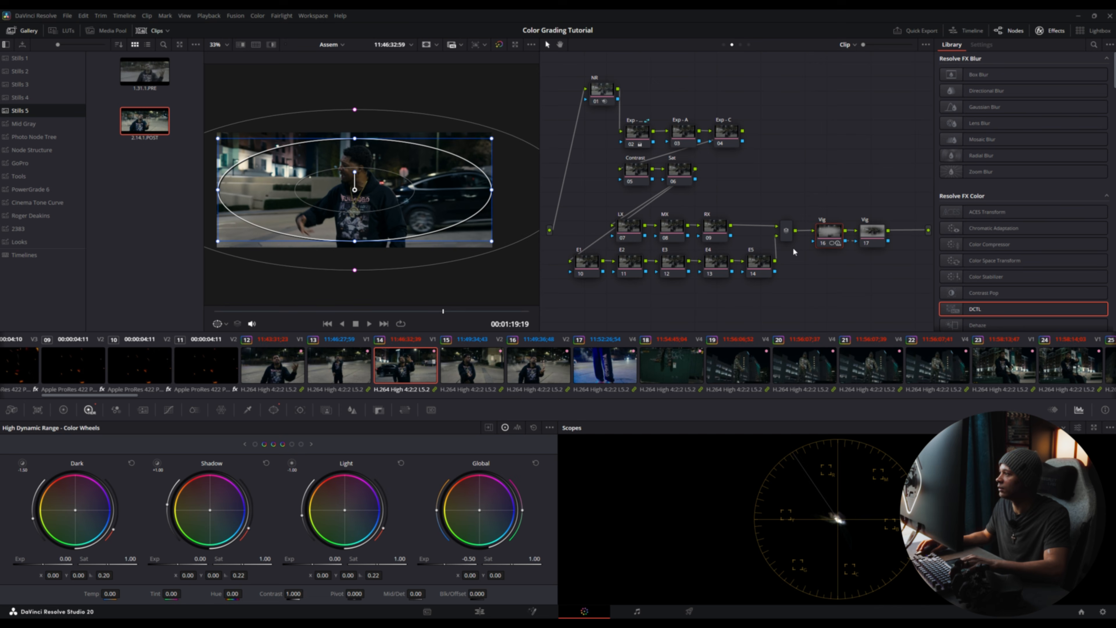
pyautogui.click(821, 243)
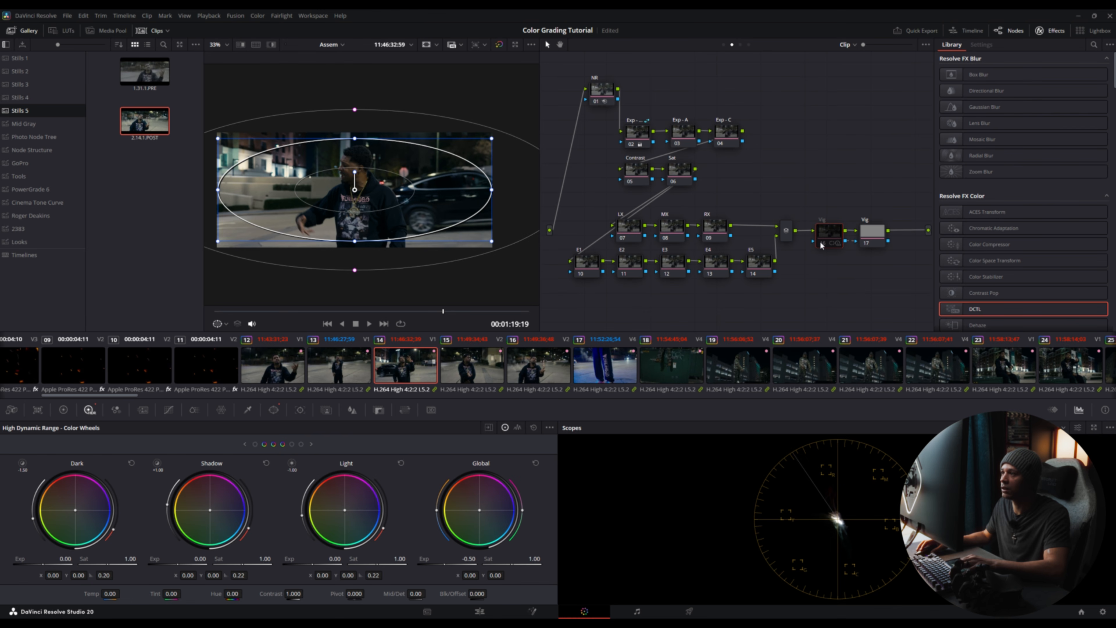
pyautogui.click(823, 244)
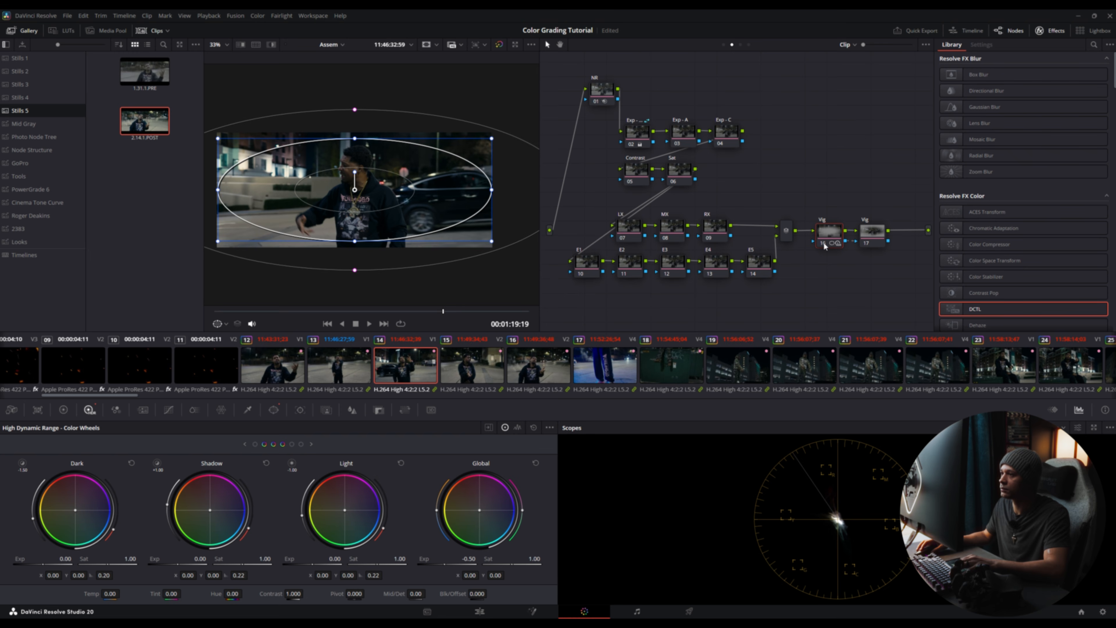
pyautogui.click(257, 16)
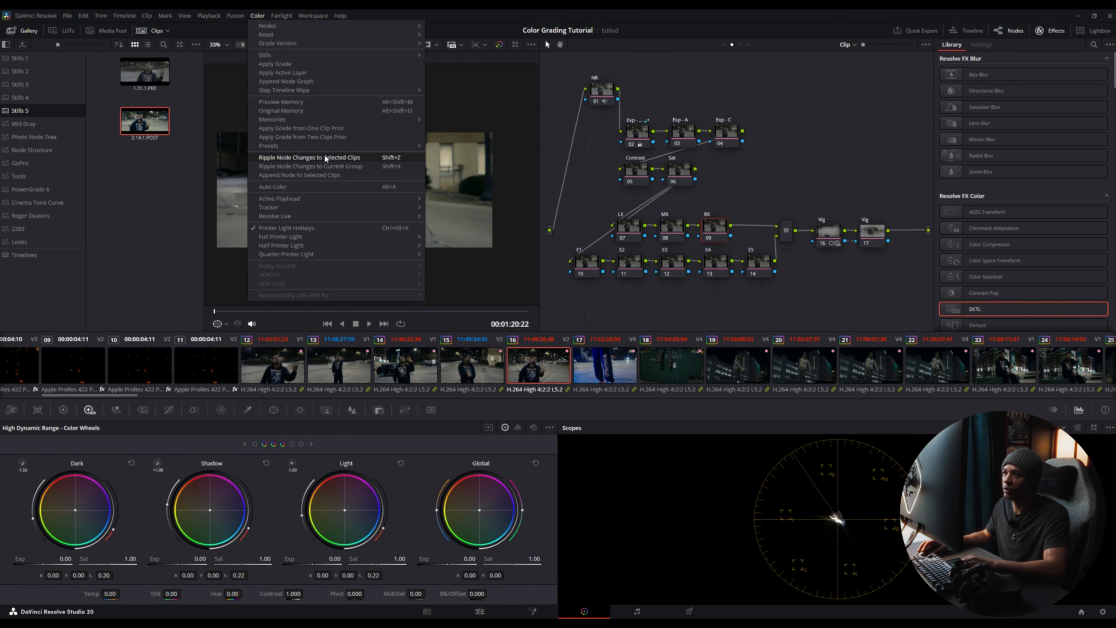
# Step: Give clip 35's MX node a circular window around the performer, size 45.12, aspect 36.28 and softness 28.30, with HDR Global exposure at -0.59
pyautogui.click(871, 234)
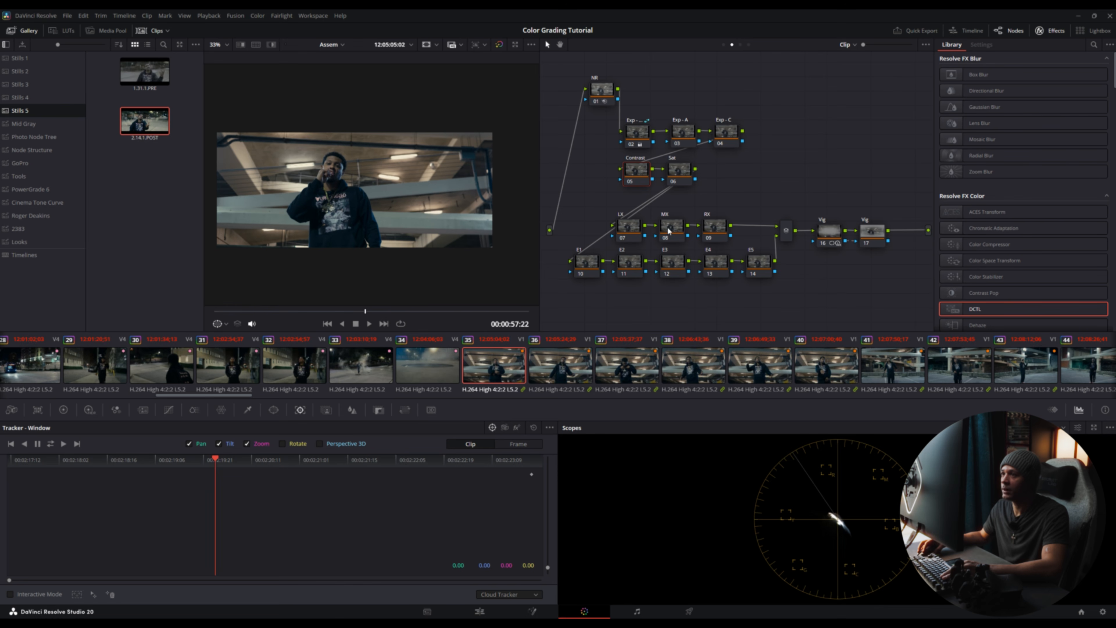
pyautogui.click(668, 231)
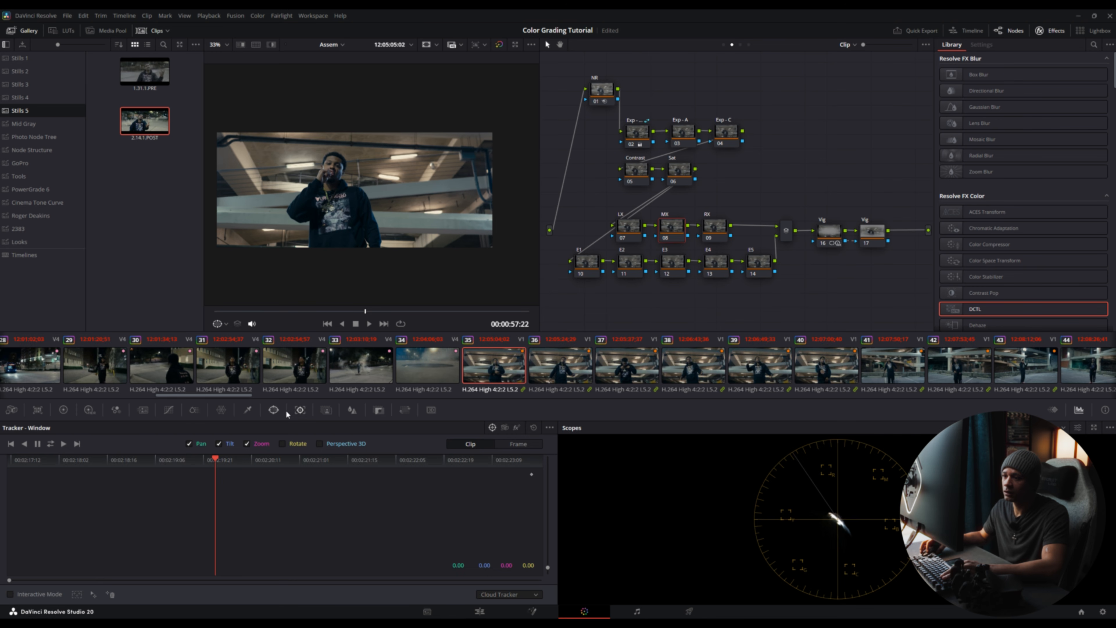
pyautogui.click(277, 410)
pyautogui.click(17, 489)
pyautogui.moveTo(363, 203); pyautogui.dragTo(381, 187)
pyautogui.moveTo(339, 235); pyautogui.dragTo(339, 248)
pyautogui.moveTo(340, 190); pyautogui.dragTo(420, 200)
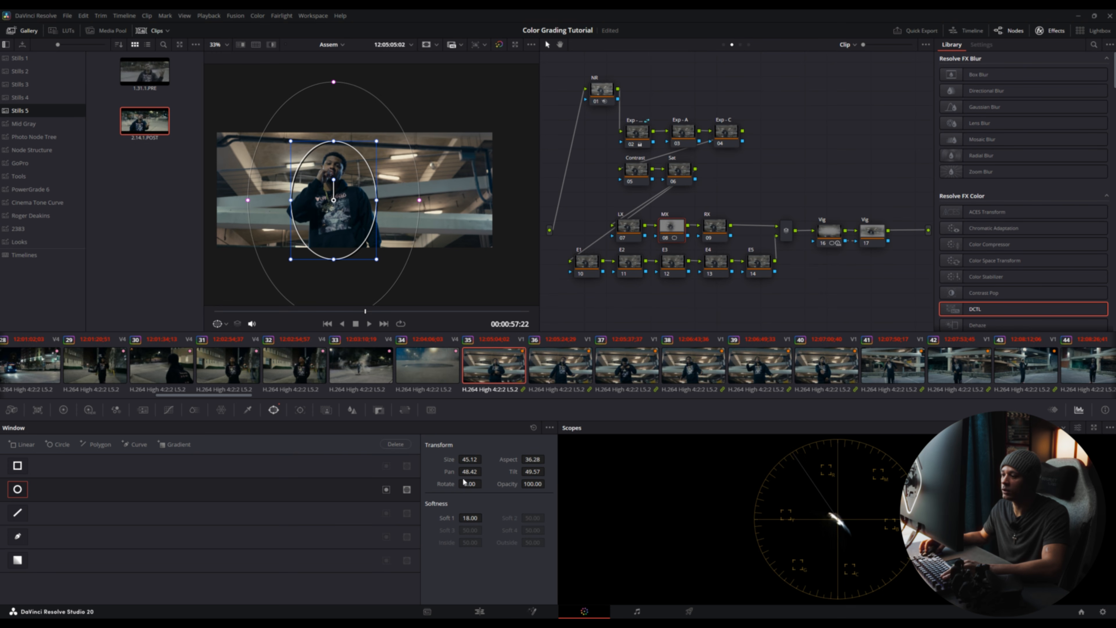
pyautogui.moveTo(472, 519); pyautogui.dragTo(489, 519)
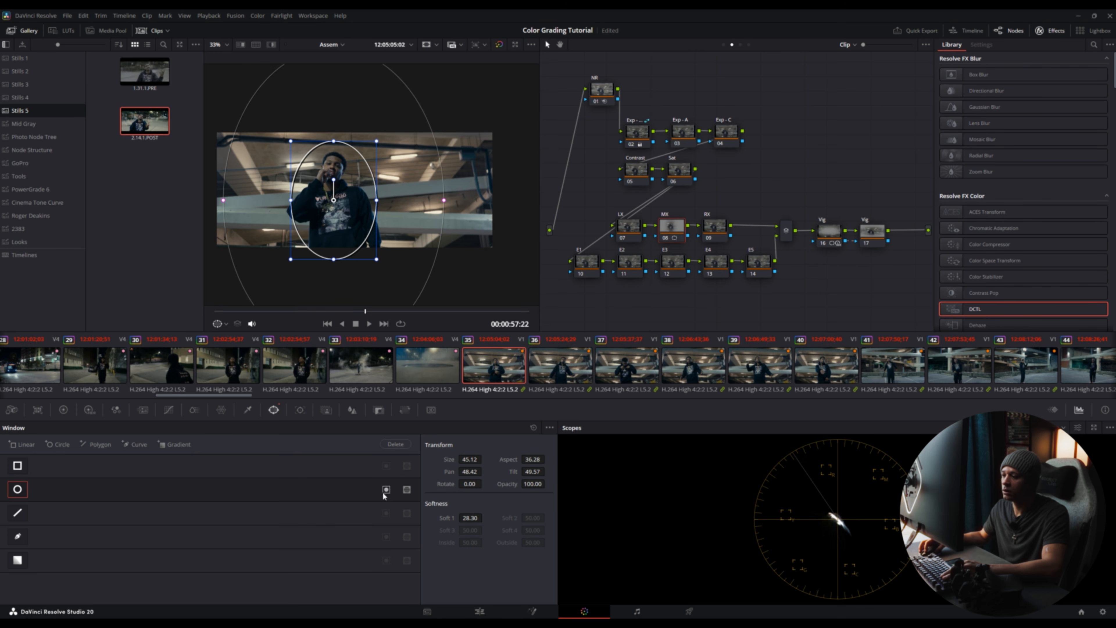
pyautogui.click(90, 410)
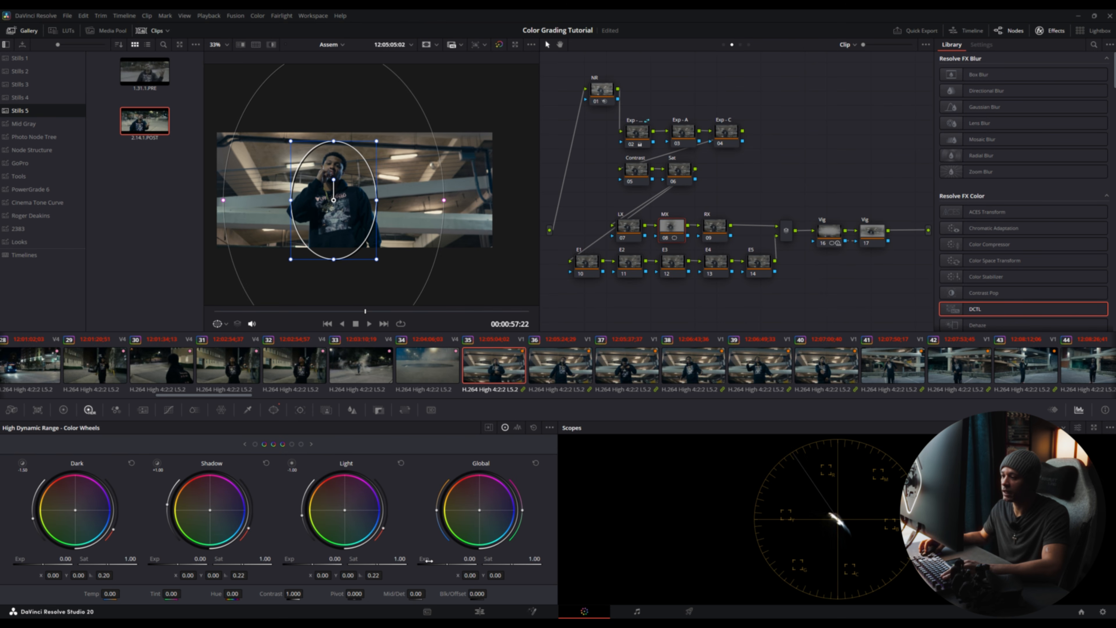
pyautogui.moveTo(470, 560); pyautogui.dragTo(457, 559)
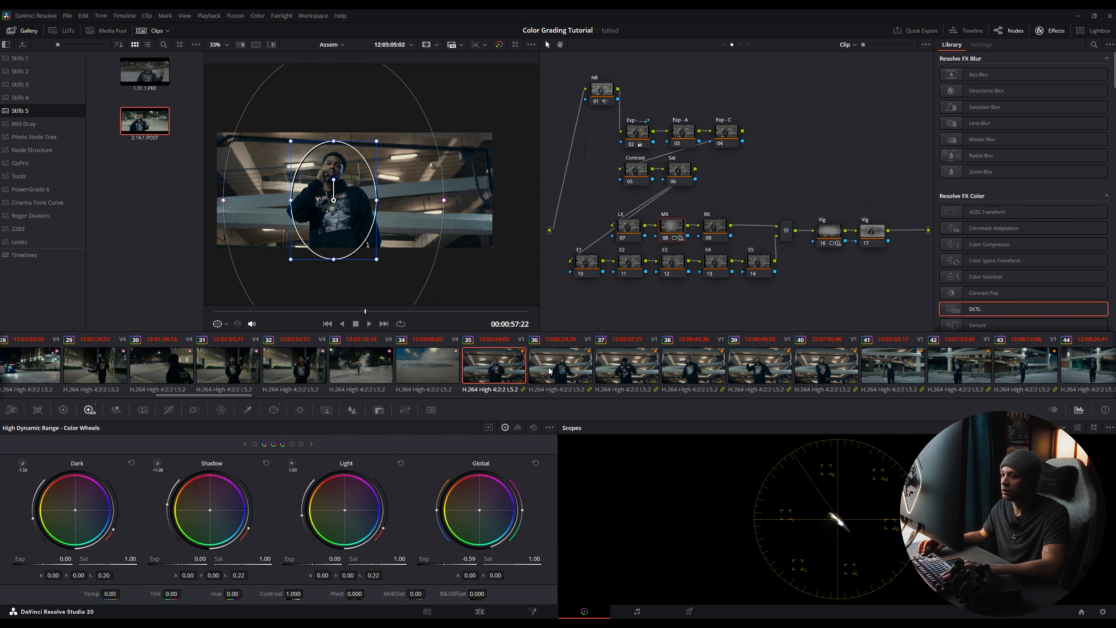
# Step: Track the performer's window in both directions with pan, tilt and zoom enabled, leaving rotate and Perspective 3D disabled
pyautogui.click(301, 411)
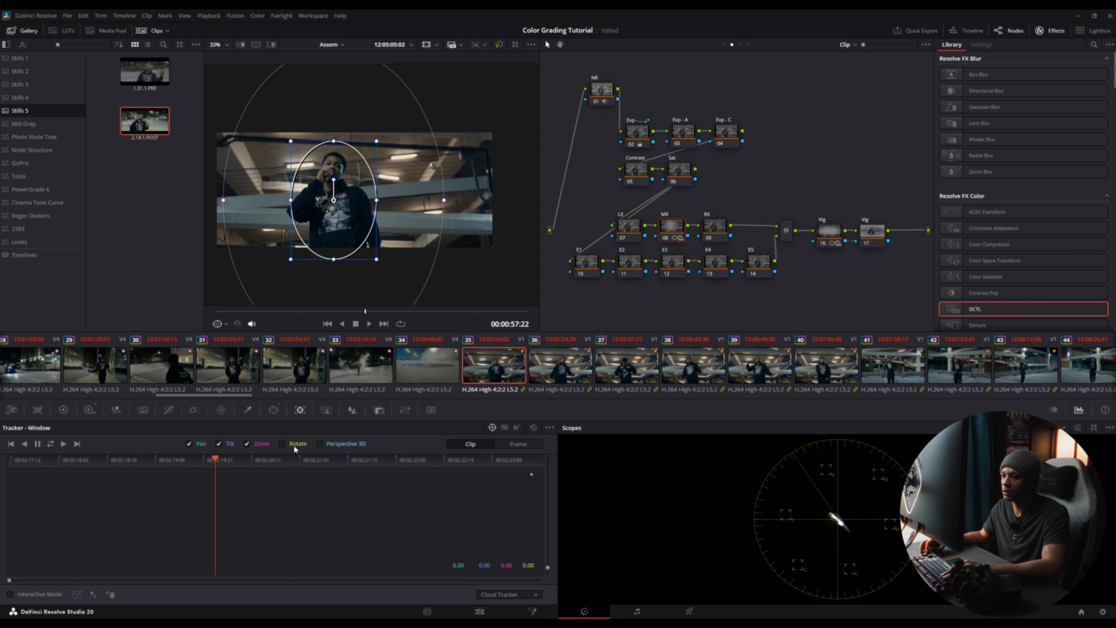
pyautogui.click(282, 444)
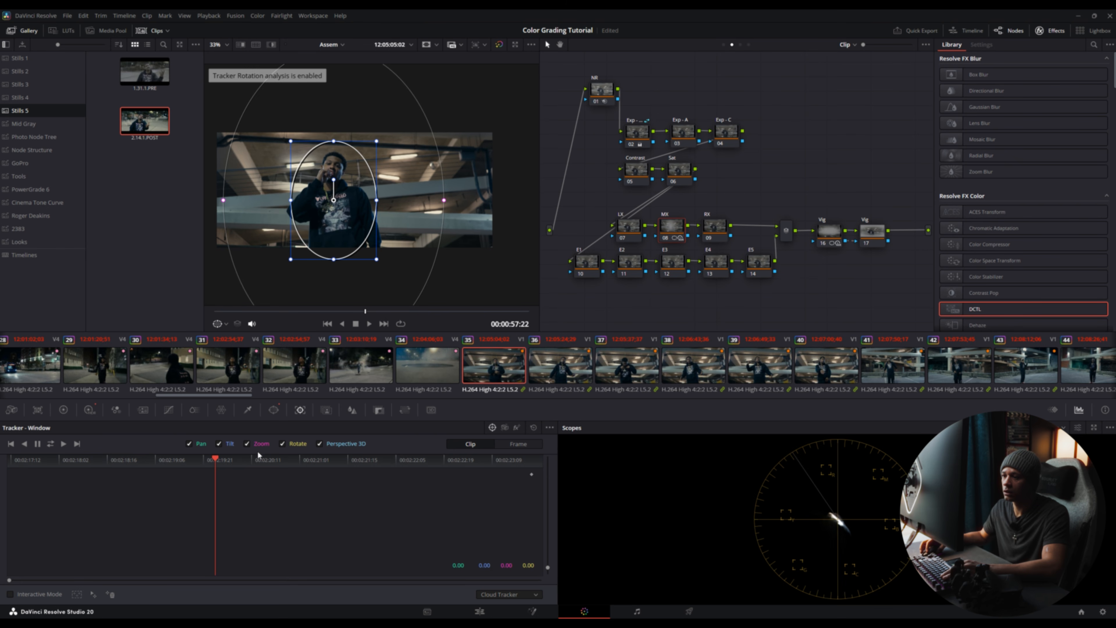
pyautogui.click(318, 444)
pyautogui.click(290, 445)
pyautogui.click(52, 444)
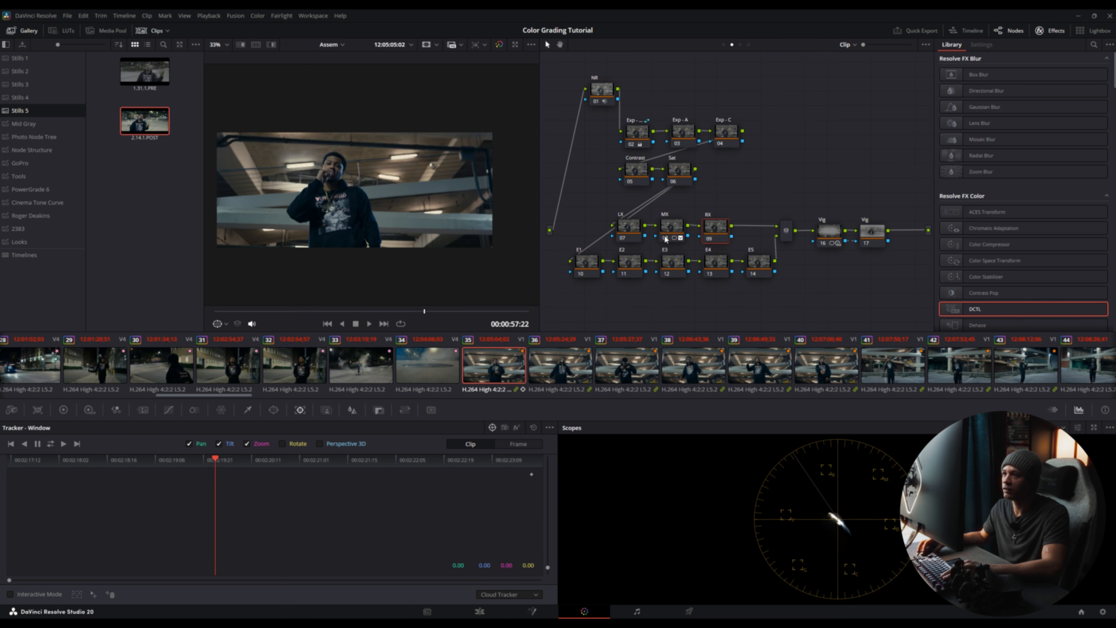
# Step: Compare clip 35 with the MX node bypassed and review the tracked result full screen at another point in the shot
pyautogui.click(665, 237)
pyautogui.click(666, 238)
pyautogui.hotkey('ctrl', 'f')
pyautogui.moveTo(584, 611); pyautogui.dragTo(600, 615)
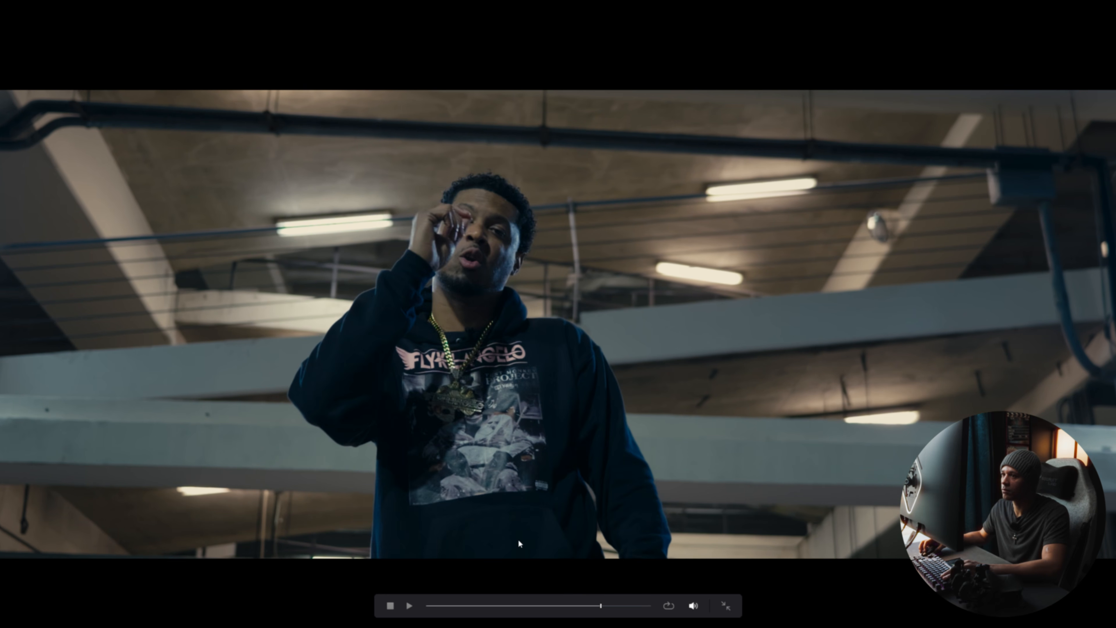
pyautogui.hotkey('ctrl', 'f')
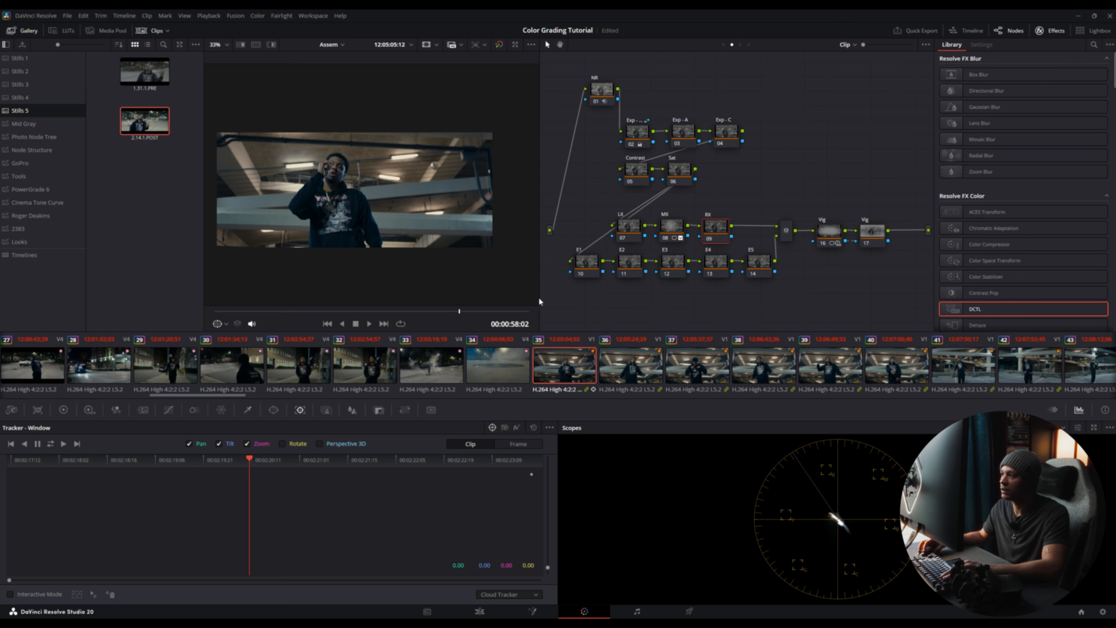
# Step: Draw a closed curve window on clip 35's RX node around the right-hand part of the frame, extending beyond the image edges
pyautogui.click(274, 410)
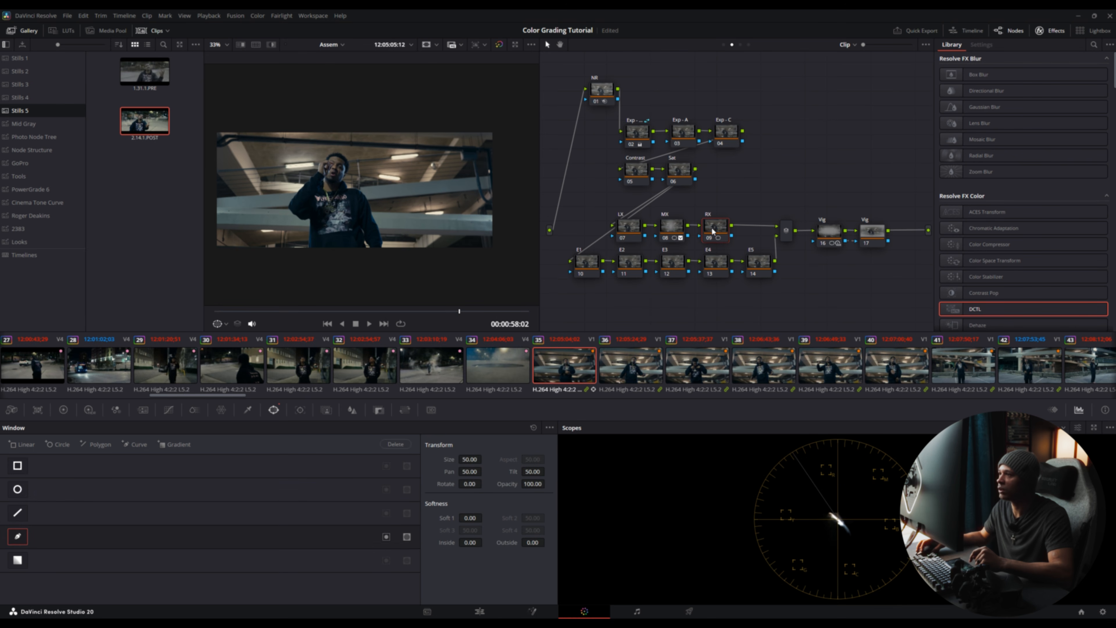
pyautogui.click(432, 164)
pyautogui.click(423, 206)
pyautogui.click(415, 247)
pyautogui.click(432, 266)
pyautogui.click(496, 268)
pyautogui.click(522, 261)
pyautogui.click(521, 204)
pyautogui.click(516, 143)
pyautogui.click(499, 105)
pyautogui.click(467, 106)
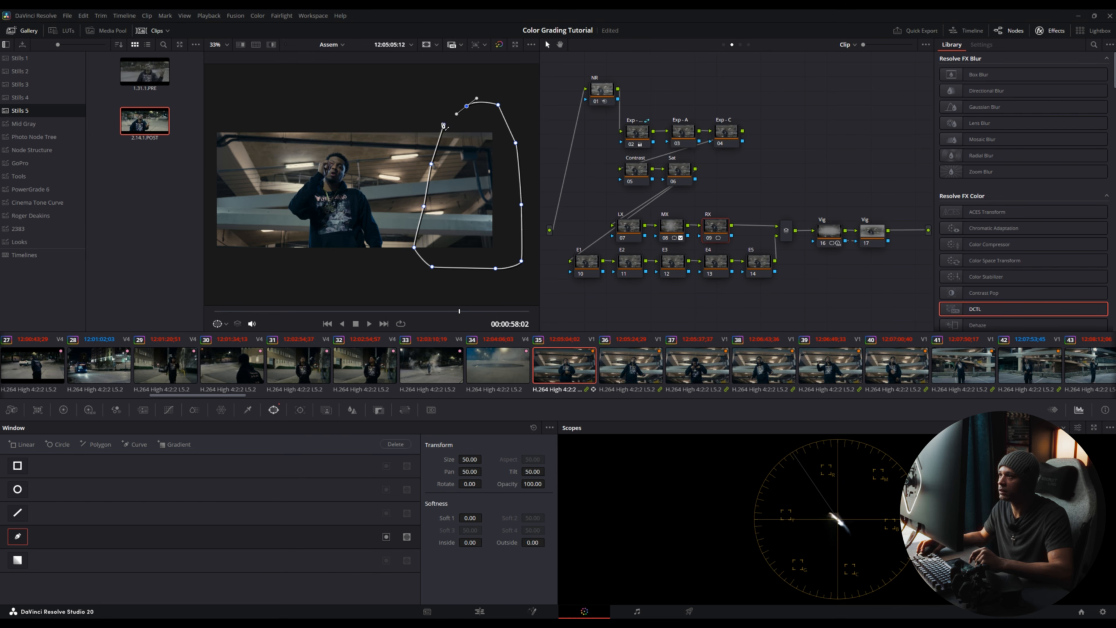
pyautogui.click(445, 125)
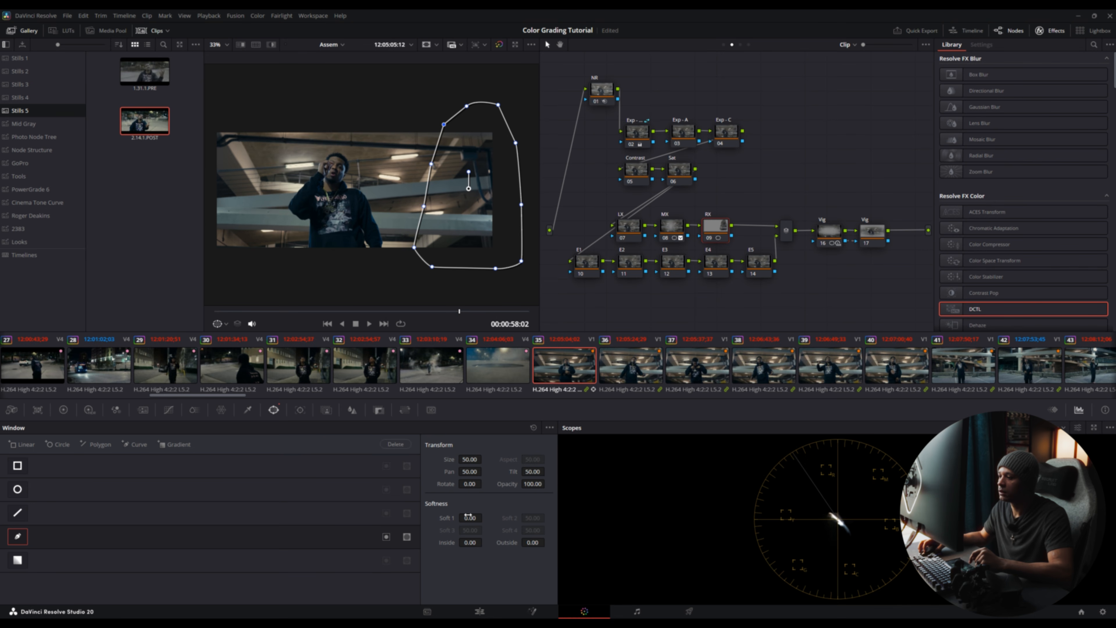
# Step: Soften the RX window with Soft 1 at 1.86 and Outside at 1.20, and lower its HDR Global exposure to -0.26
pyautogui.moveTo(544, 545); pyautogui.dragTo(549, 541)
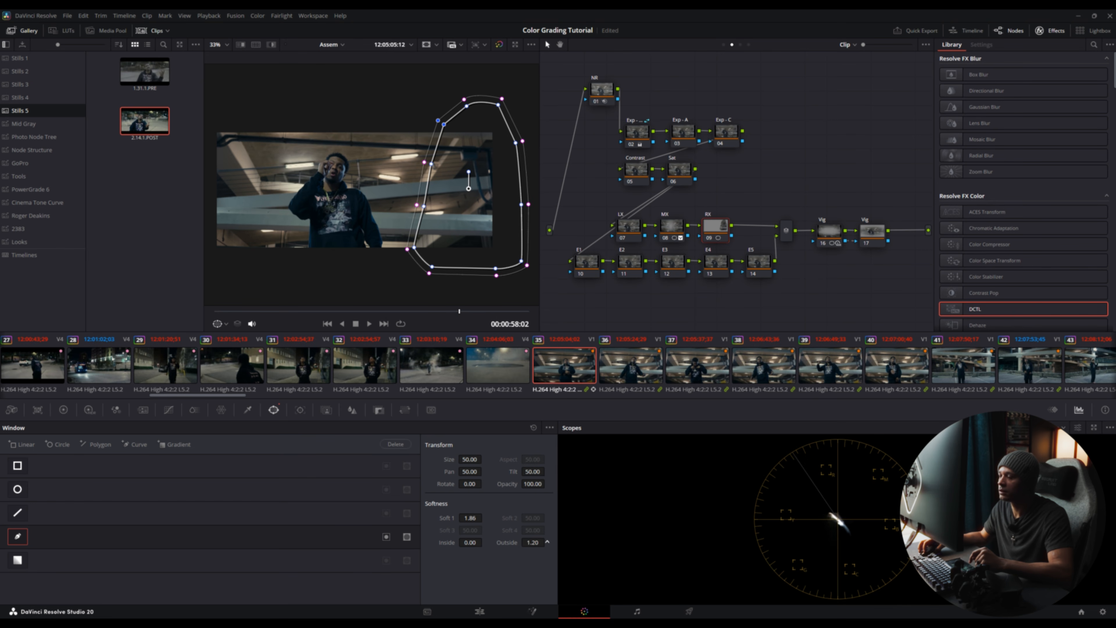
pyautogui.click(90, 410)
pyautogui.moveTo(468, 559); pyautogui.dragTo(463, 559)
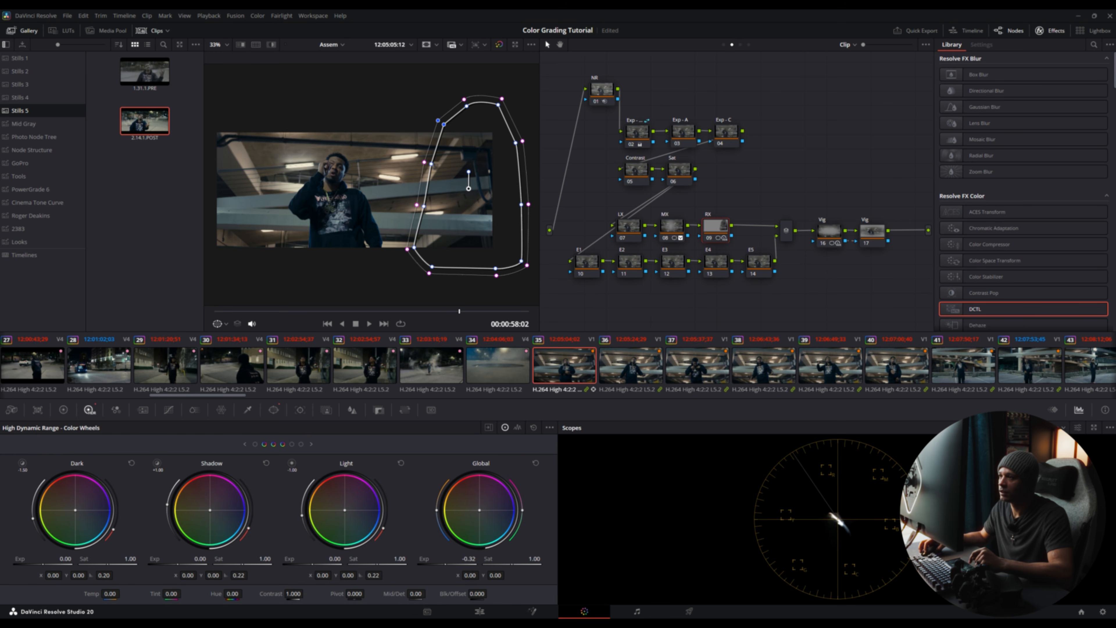
# Step: Compare the image with the RX node bypassed and enabled to judge the darkened right side
pyautogui.click(679, 227)
pyautogui.click(660, 266)
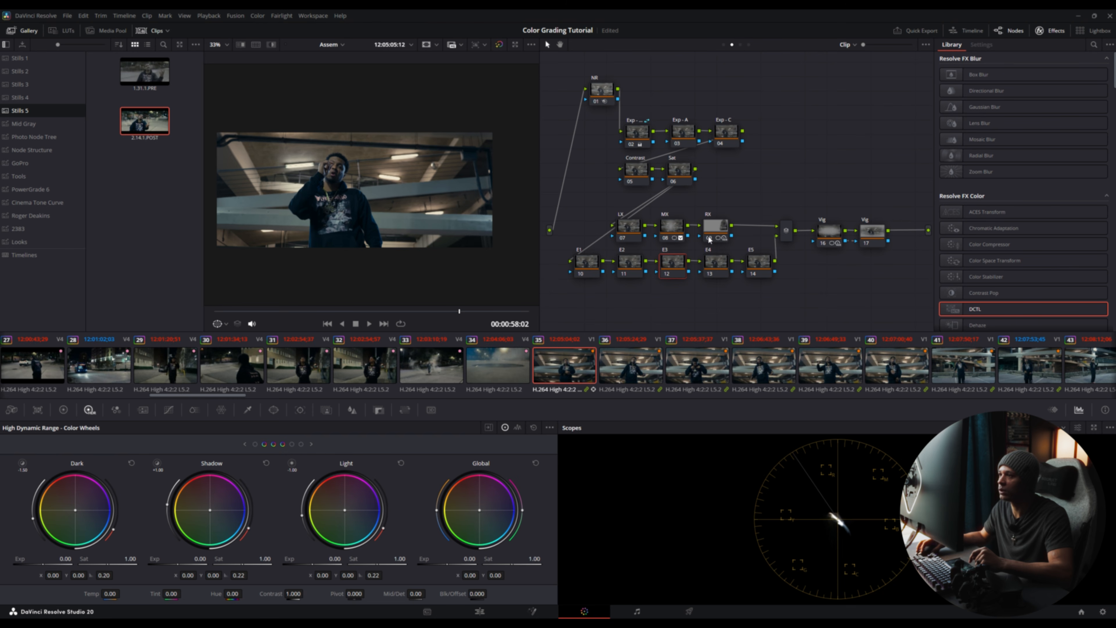
pyautogui.click(710, 239)
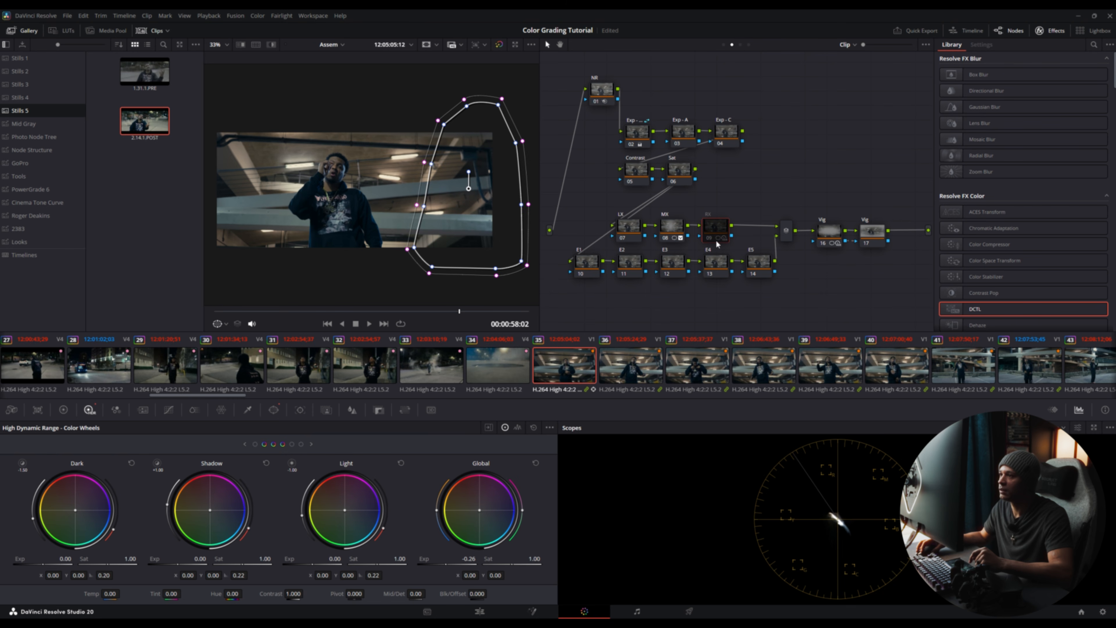
pyautogui.hotkey('ctrl', 'd')
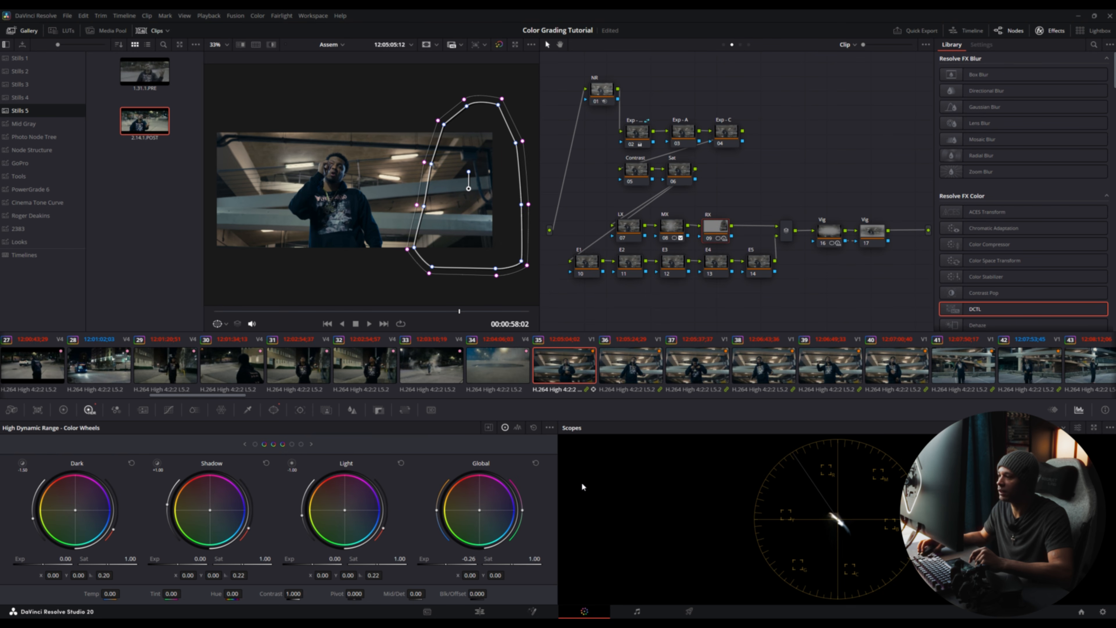
# Step: Increase the RX window's softness to Soft 1 5.66 and Outside 1.96, and select the E3 node to hide the window outline
pyautogui.click(274, 410)
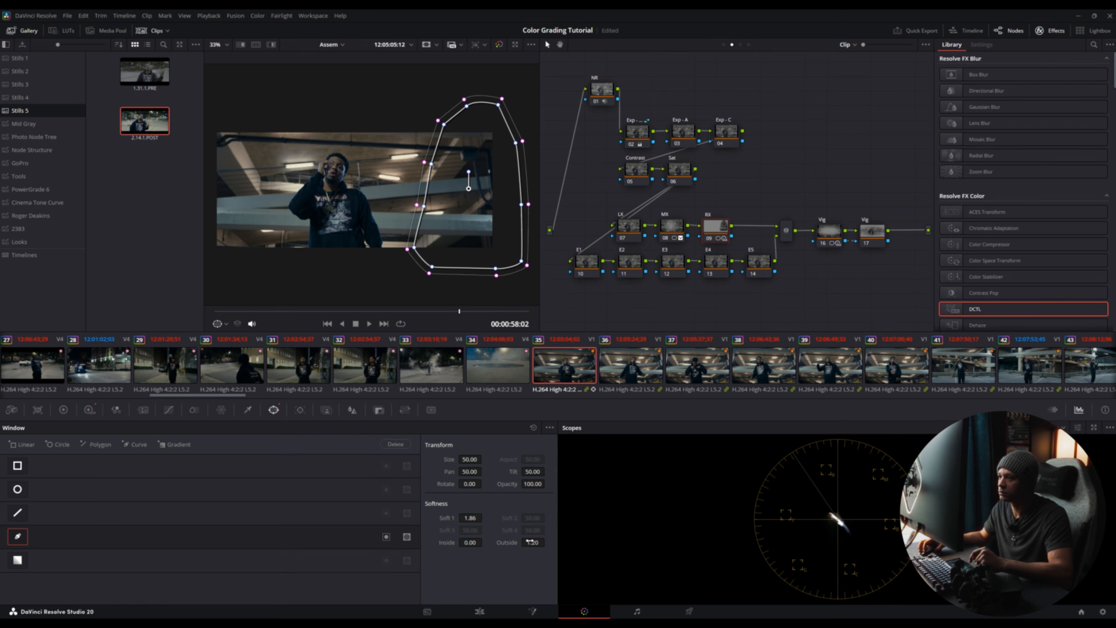
pyautogui.moveTo(533, 542); pyautogui.dragTo(547, 542)
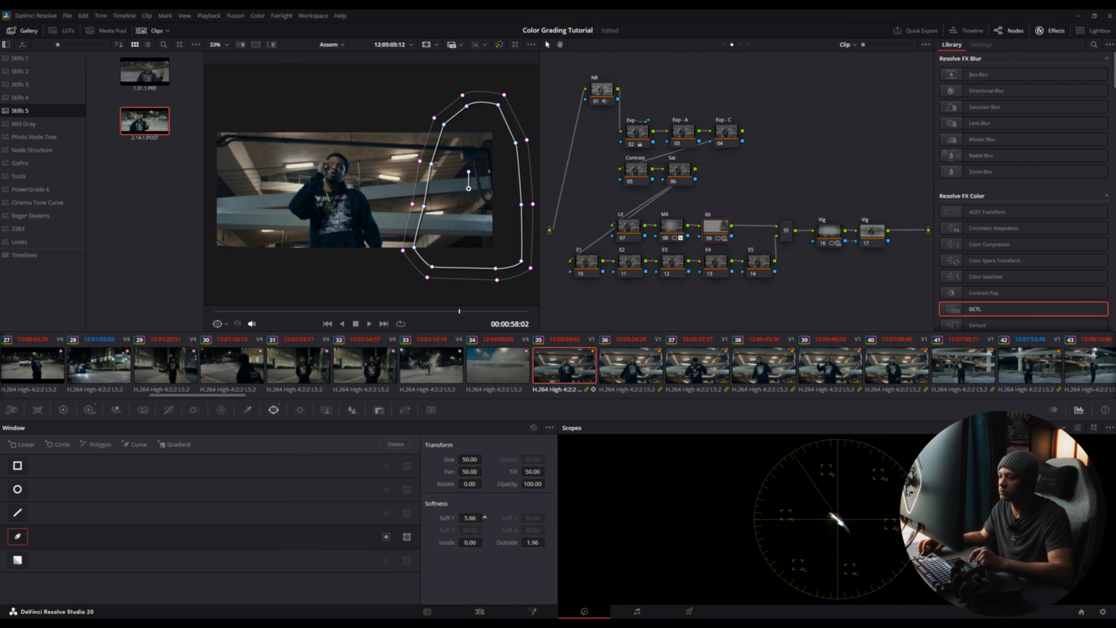
pyautogui.click(672, 262)
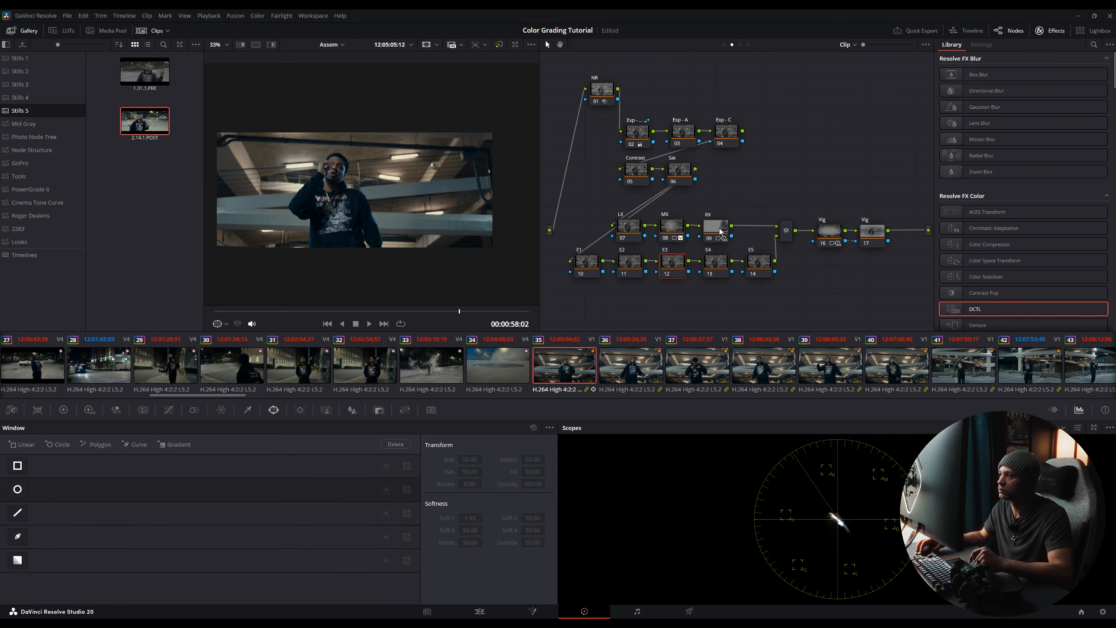
# Step: Switch the RX node off and on repeatedly to compare the effect of its softened window
pyautogui.click(712, 238)
pyautogui.click(712, 239)
pyautogui.click(712, 238)
pyautogui.click(712, 238)
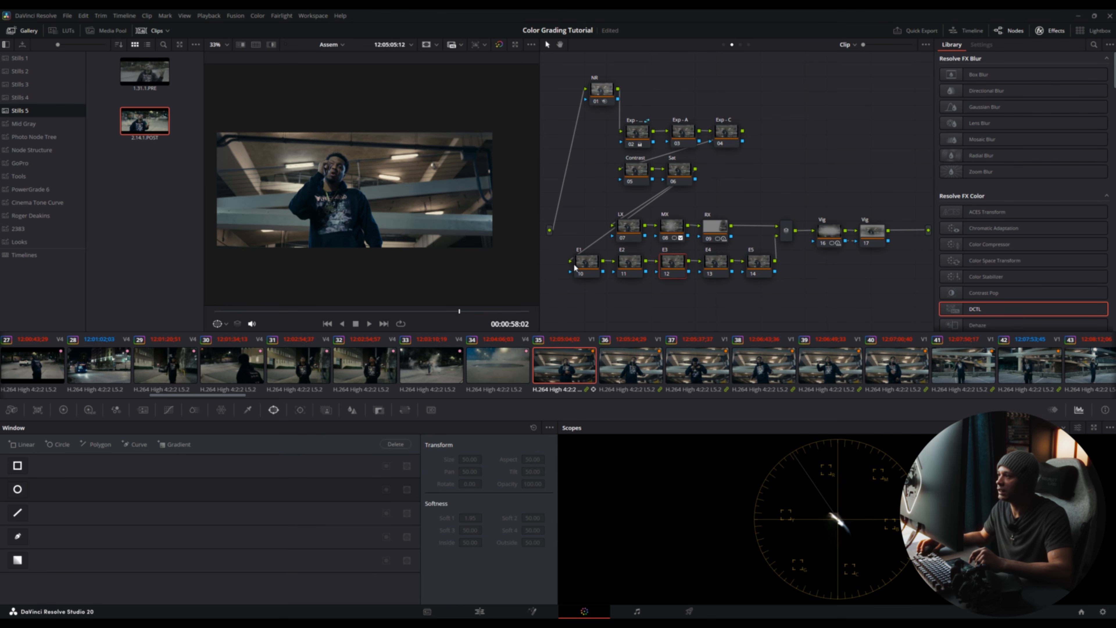